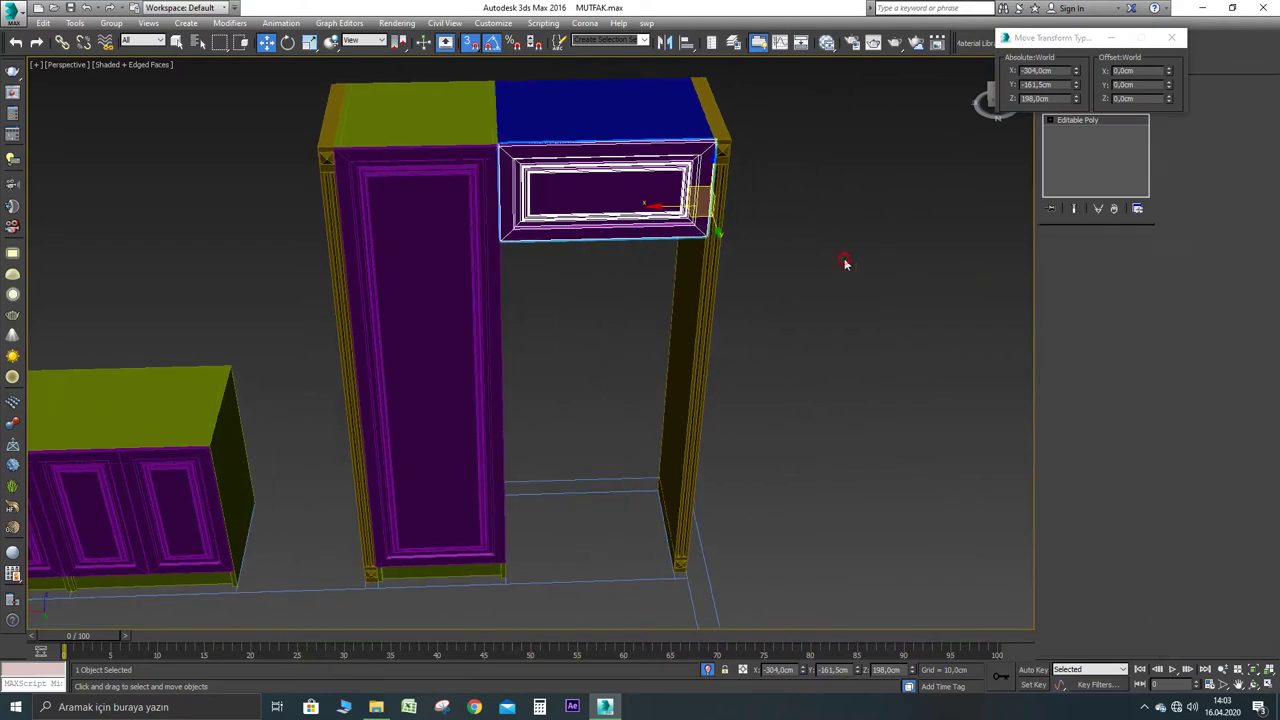
Clear the selection and close the Move Transform Type-In window to reveal the command panel
{"action": "scroll", "coordinate": [530, 170], "scroll_direction": "up", "scroll_amount": 2}
{"action": "middle_click_drag", "start_coordinate": [530, 177], "coordinate": [531, 257], "text": "alt"}
{"action": "scroll", "coordinate": [535, 230], "scroll_direction": "down", "scroll_amount": 3}
{"action": "scroll", "coordinate": [535, 229], "scroll_direction": "down", "scroll_amount": 2}
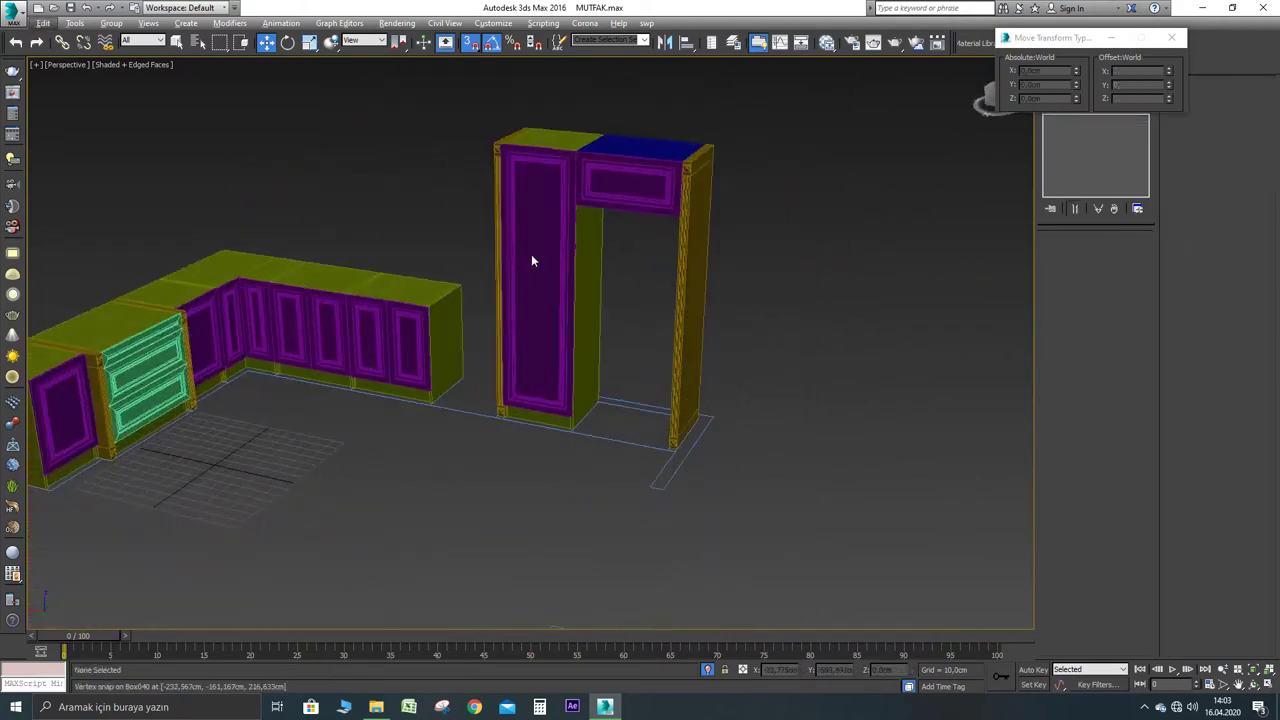
{"action": "scroll", "coordinate": [545, 261], "scroll_direction": "up", "scroll_amount": 2}
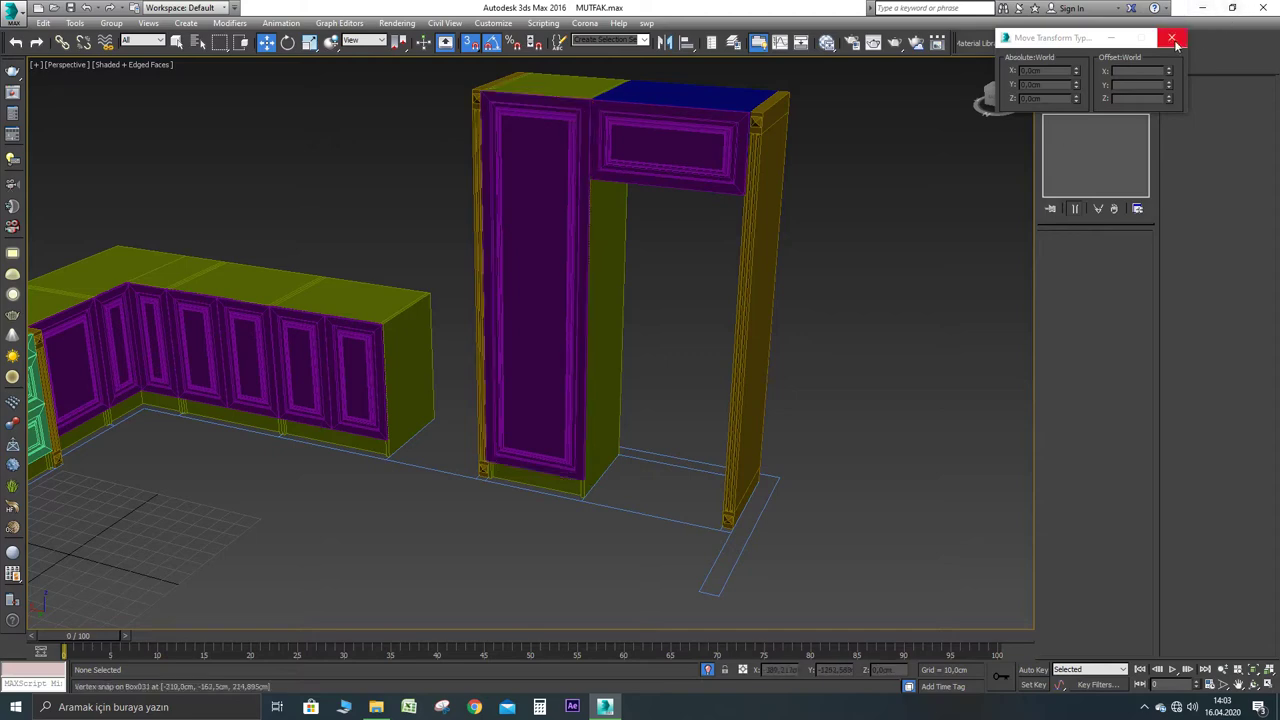
{"action": "left_click", "coordinate": [1172, 39]}
{"action": "left_click", "coordinate": [1046, 65]}
{"action": "left_click", "coordinate": [1065, 66]}
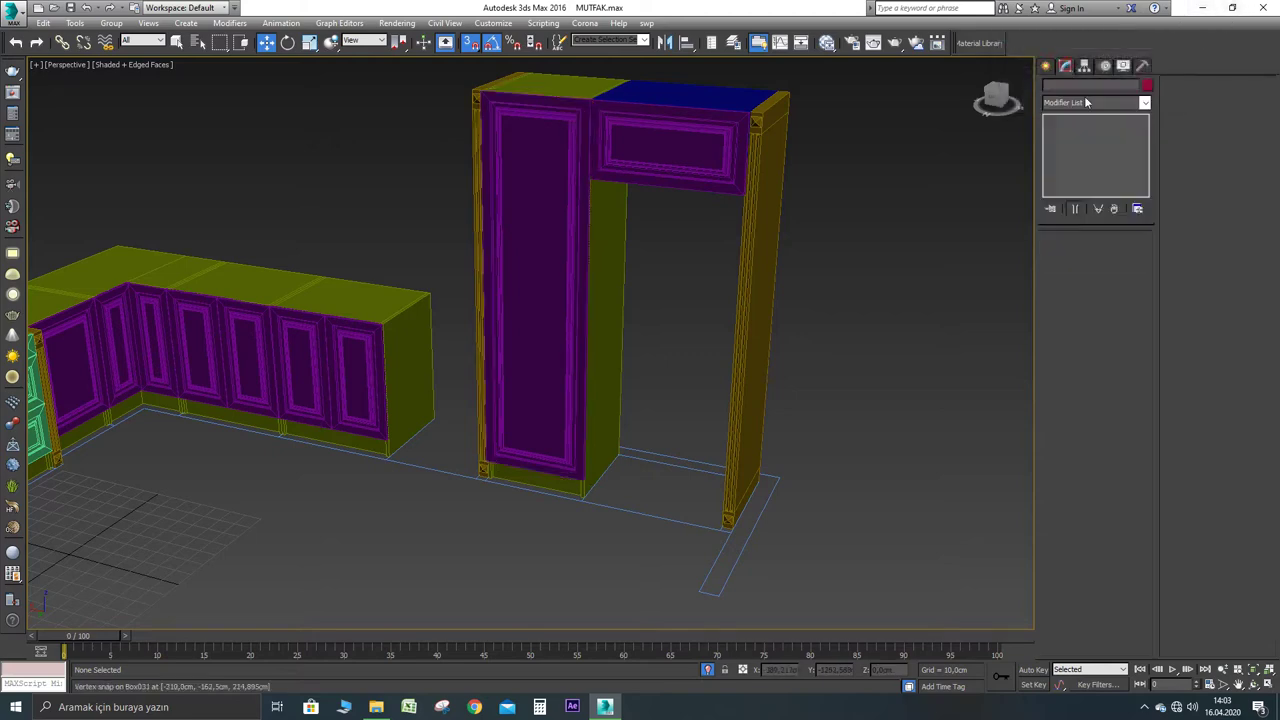
{"action": "left_click", "coordinate": [1047, 66]}
Try to shorten the tall cabinet's door by lowering its top vertices
{"action": "left_click", "coordinate": [526, 214]}
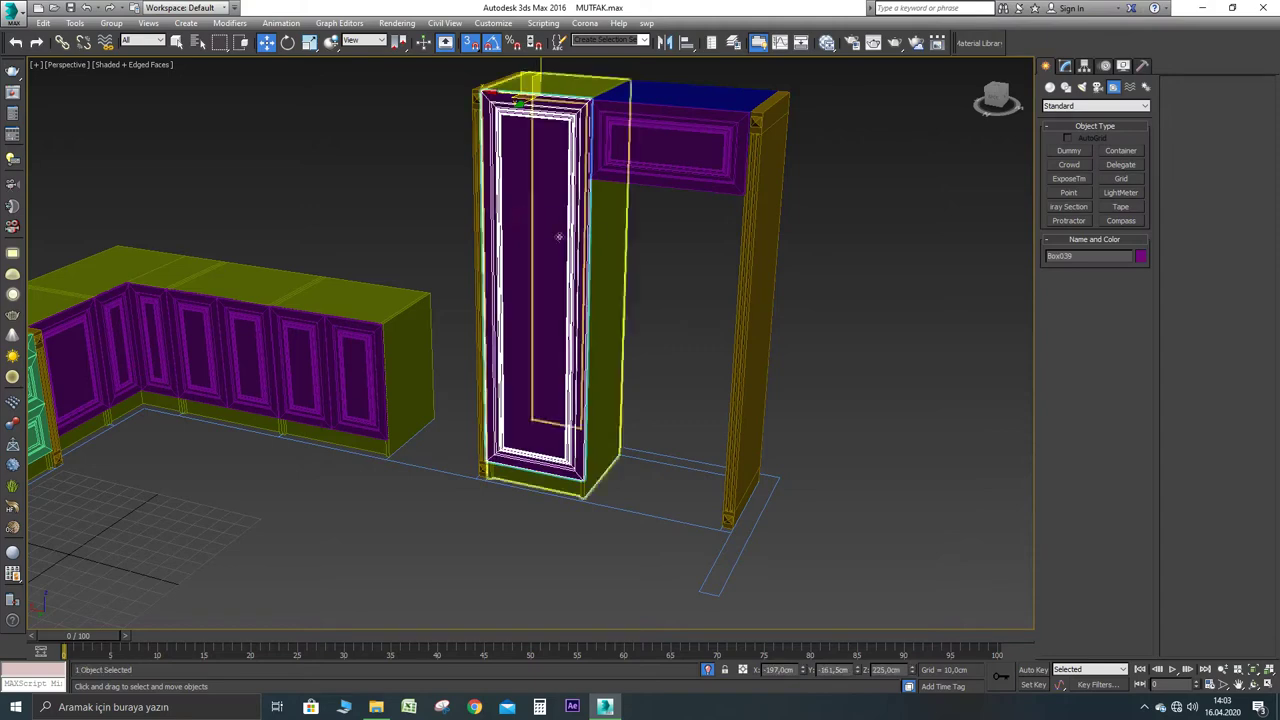
{"action": "left_click", "coordinate": [1068, 66]}
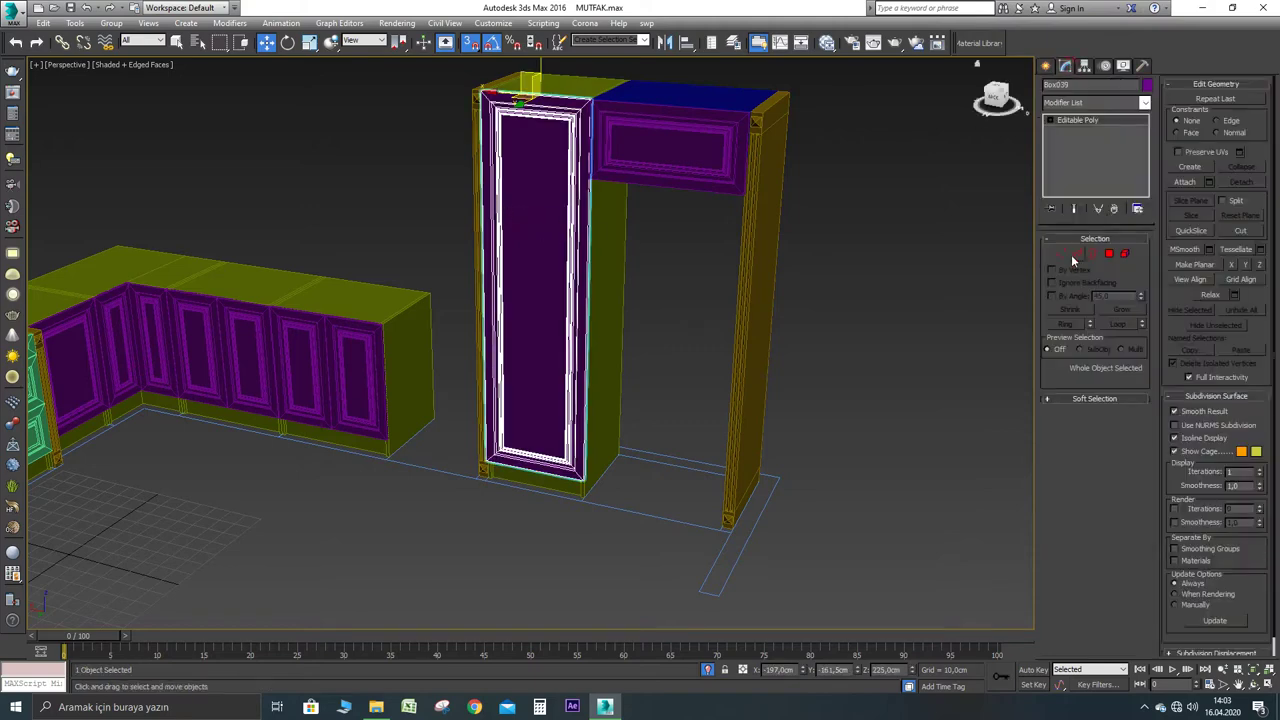
{"action": "left_click", "coordinate": [1064, 255]}
{"action": "left_click_drag", "start_coordinate": [681, 208], "coordinate": [418, 69]}
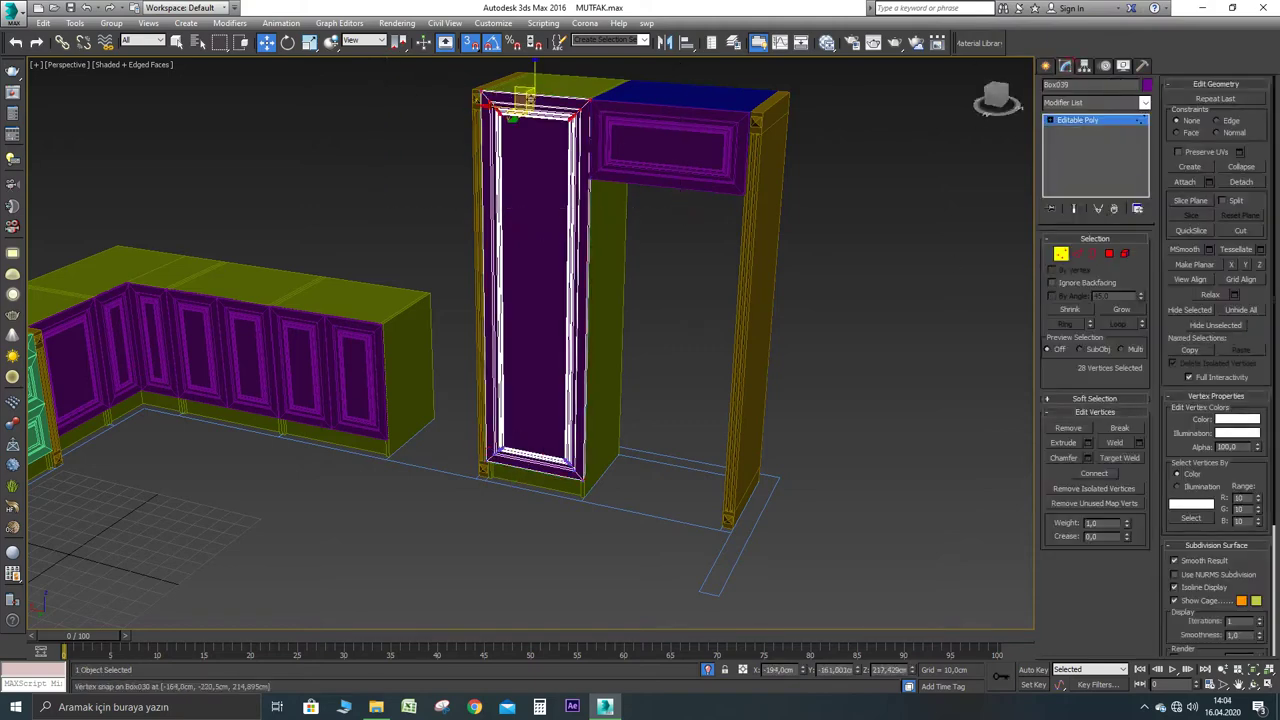
{"action": "key", "text": "s"}
{"action": "left_click_drag", "start_coordinate": [540, 74], "coordinate": [524, 318]}
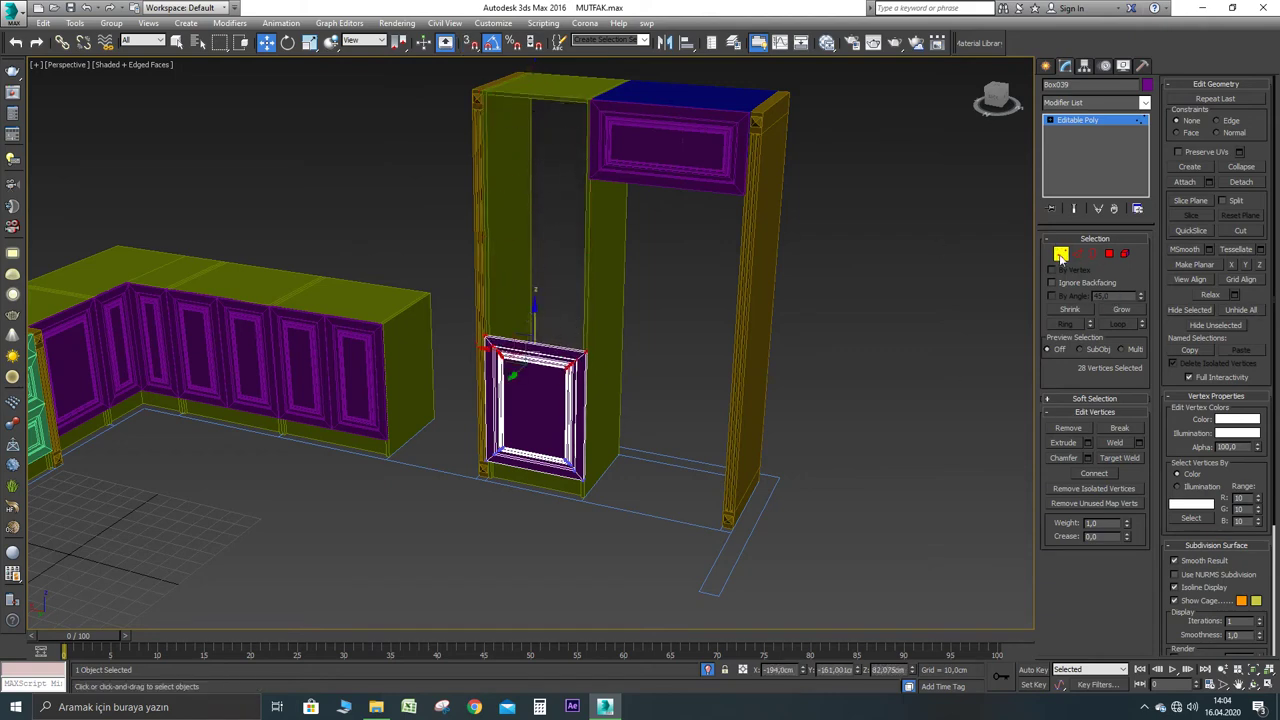
{"action": "key", "text": "ctrl+z"}
{"action": "left_click", "coordinate": [1062, 255]}
Unhide all objects so that the room's walls, windows and doors are displayed around the kitchen cabinets
{"action": "scroll", "coordinate": [640, 290], "scroll_direction": "down", "scroll_amount": 5}
{"action": "middle_click_drag", "start_coordinate": [620, 297], "coordinate": [576, 272], "text": "alt"}
{"action": "scroll", "coordinate": [508, 314], "scroll_direction": "up", "scroll_amount": 3}
{"action": "scroll", "coordinate": [557, 317], "scroll_direction": "up", "scroll_amount": 3}
{"action": "scroll", "coordinate": [616, 308], "scroll_direction": "down", "scroll_amount": 2}
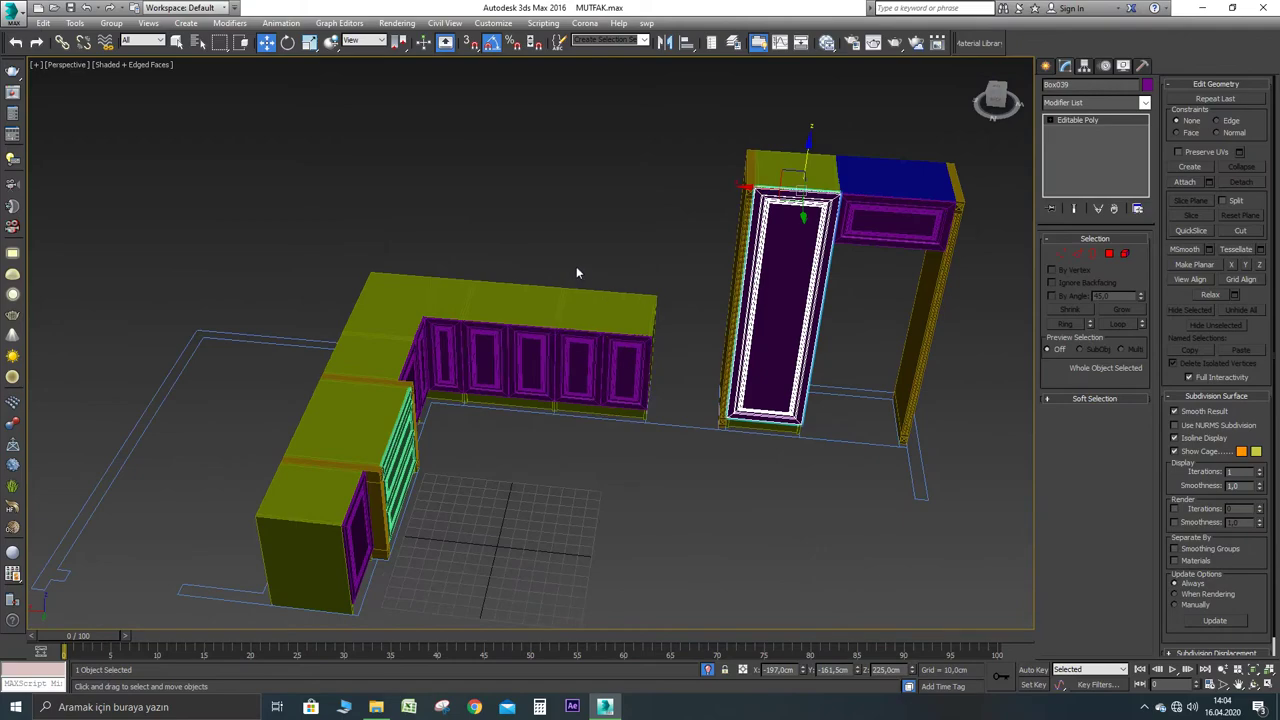
{"action": "right_click", "coordinate": [537, 218]}
{"action": "left_click", "coordinate": [580, 150]}
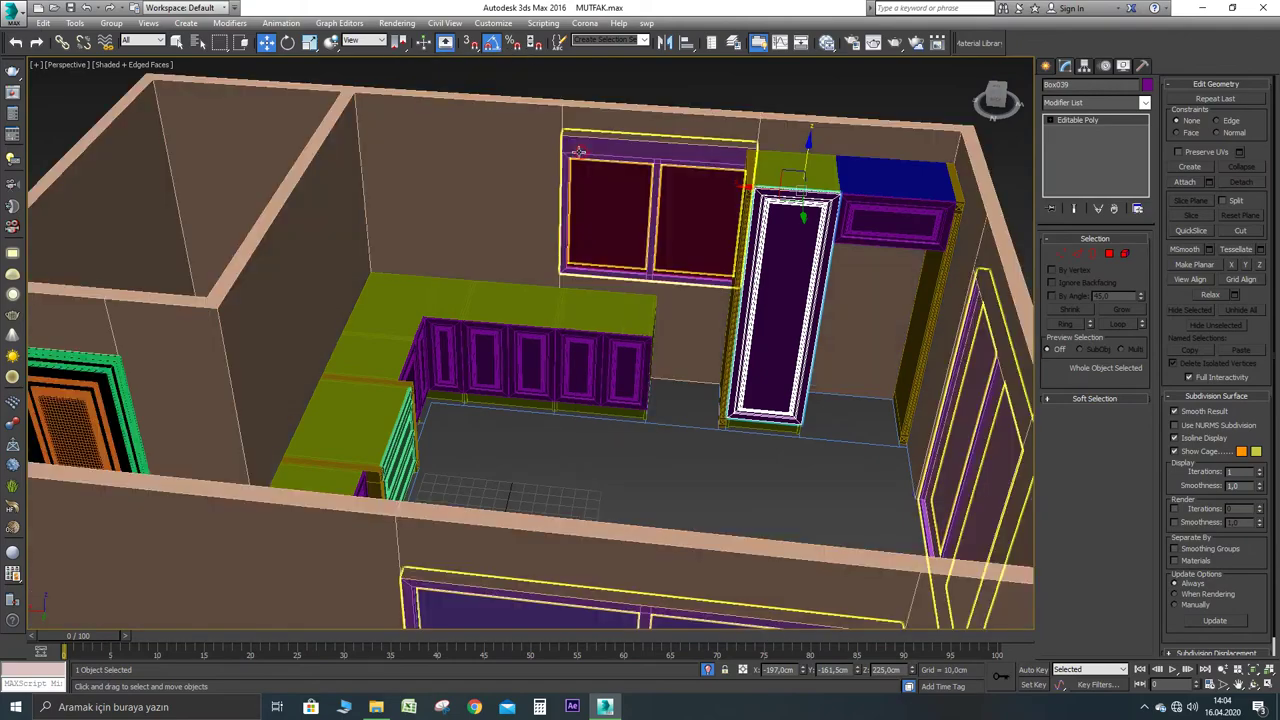
Switch the perspective viewport's shading style to Clay
{"action": "scroll", "coordinate": [574, 262], "scroll_direction": "down", "scroll_amount": 5}
{"action": "middle_click_drag", "start_coordinate": [574, 262], "coordinate": [540, 270], "text": "alt"}
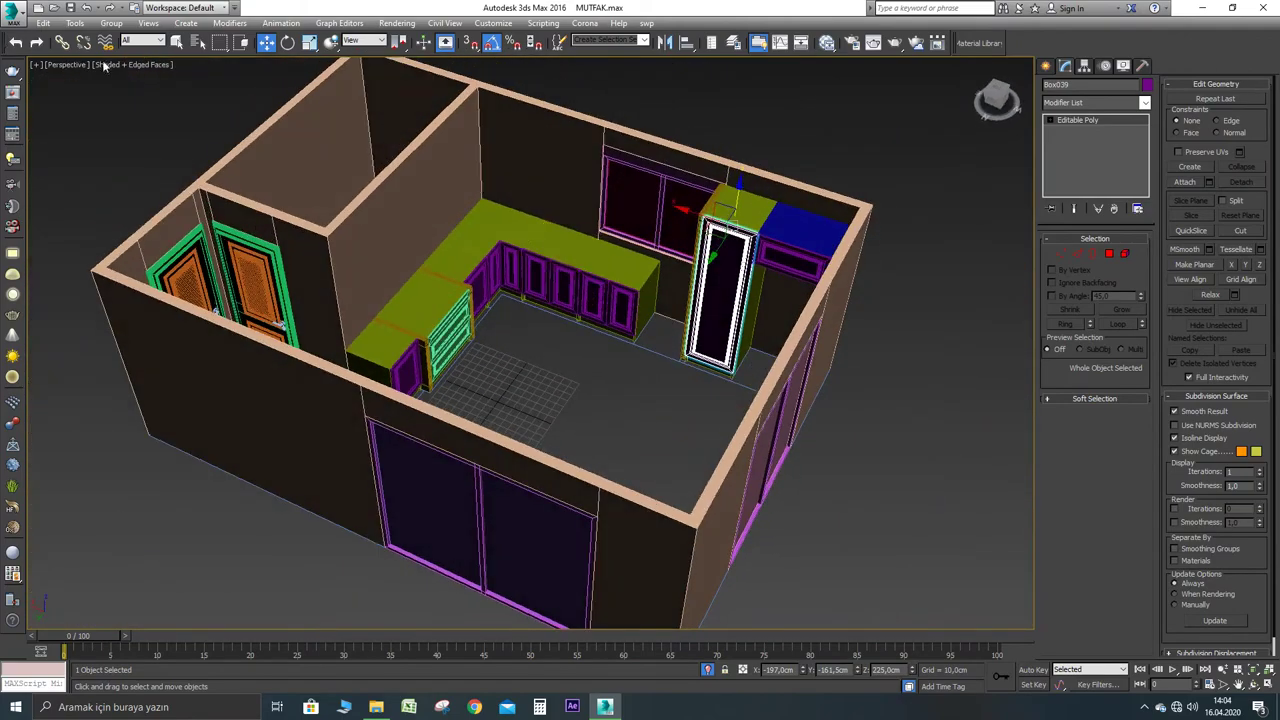
{"action": "left_click", "coordinate": [132, 64]}
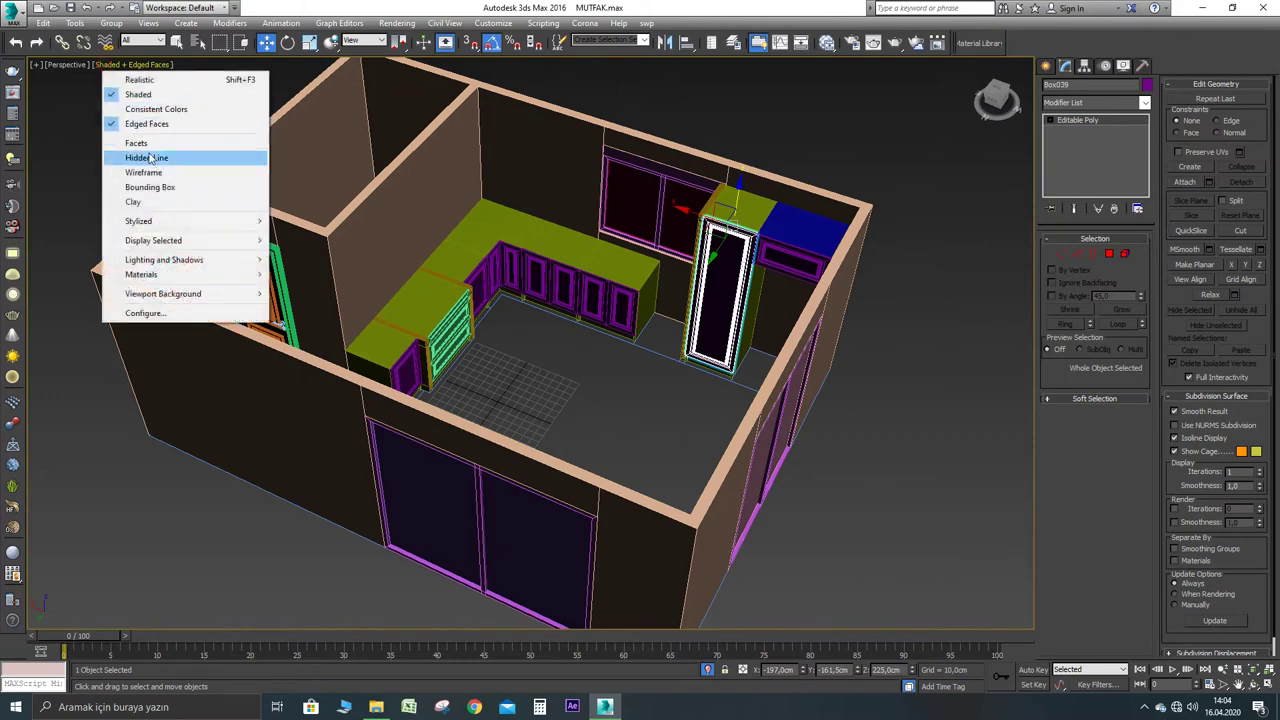
{"action": "left_click", "coordinate": [138, 201]}
Examine the base cabinets, tall cabinet and window wall from several angles inside the kitchen
{"action": "scroll", "coordinate": [500, 249], "scroll_direction": "up", "scroll_amount": 5}
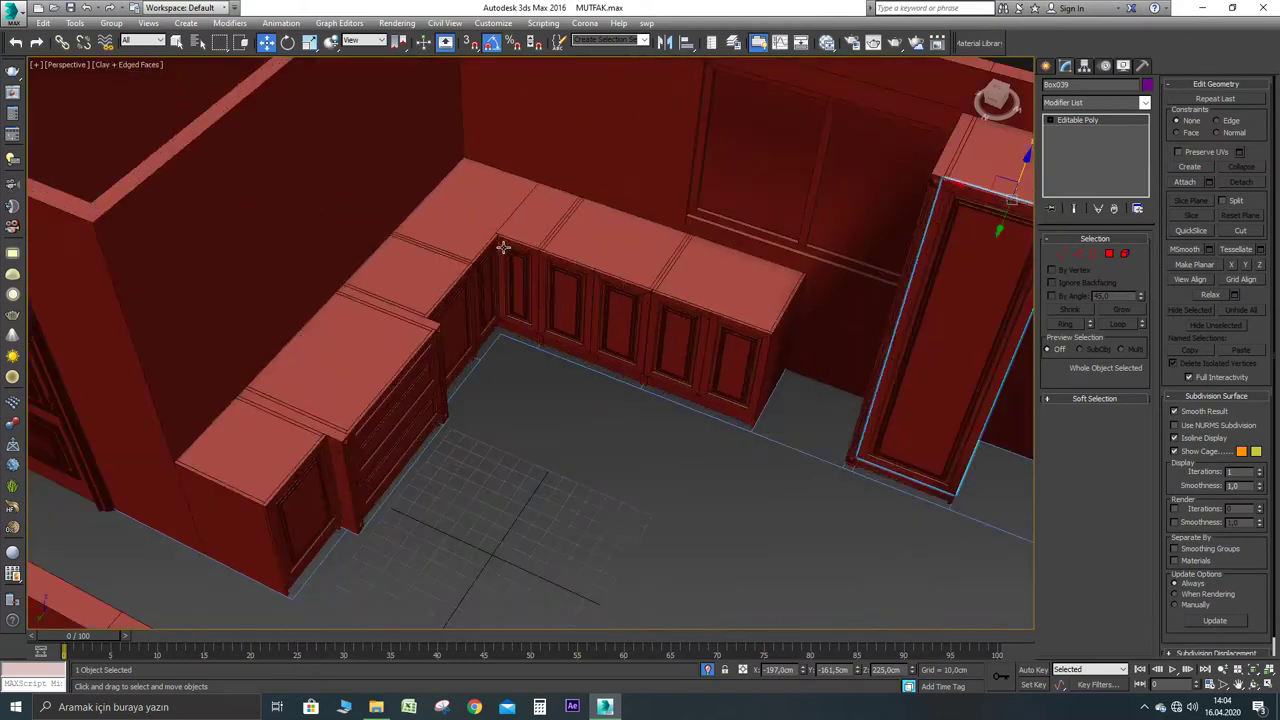
{"action": "middle_click_drag", "start_coordinate": [544, 202], "coordinate": [452, 289], "text": "alt"}
{"action": "scroll", "coordinate": [452, 289], "scroll_direction": "up", "scroll_amount": 4}
{"action": "scroll", "coordinate": [629, 194], "scroll_direction": "up", "scroll_amount": 4}
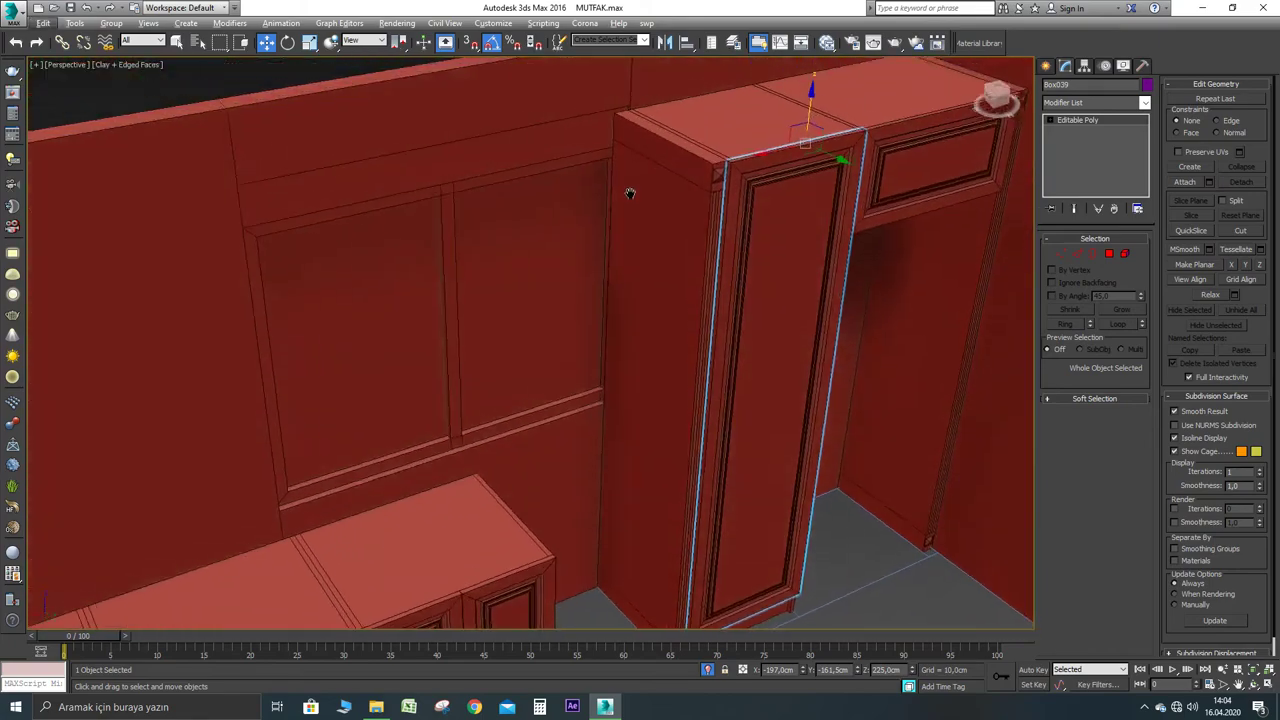
{"action": "scroll", "coordinate": [604, 161], "scroll_direction": "up", "scroll_amount": 3}
{"action": "middle_click_drag", "start_coordinate": [620, 163], "coordinate": [707, 146], "text": "alt"}
{"action": "middle_click_drag", "start_coordinate": [598, 167], "coordinate": [487, 225], "text": "alt"}
{"action": "scroll", "coordinate": [487, 225], "scroll_direction": "up", "scroll_amount": 3}
{"action": "middle_click_drag", "start_coordinate": [609, 311], "coordinate": [585, 336], "text": "alt"}
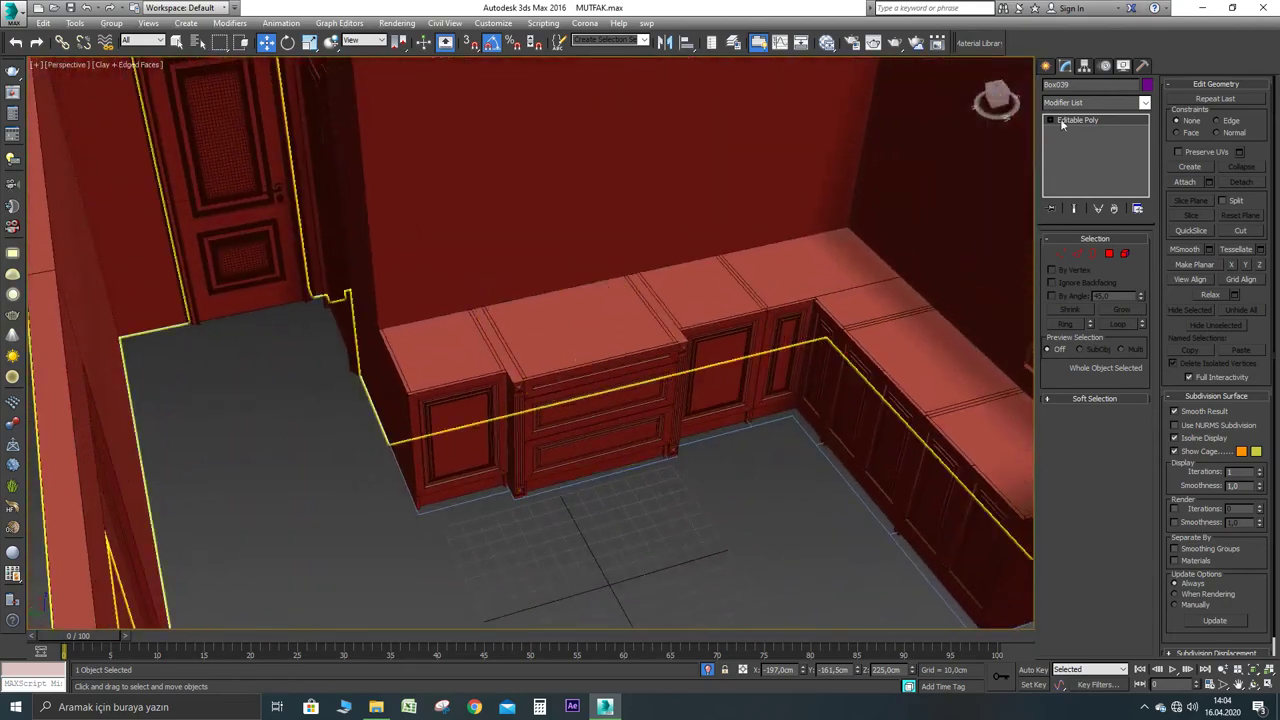
Clone the upper cabinet body and its door beside the tall cabinet, placing the copies above the base cabinets near the corner
{"action": "left_click", "coordinate": [1046, 66]}
{"action": "scroll", "coordinate": [449, 271], "scroll_direction": "down", "scroll_amount": 2}
{"action": "middle_click_drag", "start_coordinate": [360, 262], "coordinate": [451, 340], "text": "alt"}
{"action": "middle_click_drag", "start_coordinate": [563, 340], "coordinate": [634, 331], "text": "alt"}
{"action": "left_click", "coordinate": [693, 310]}
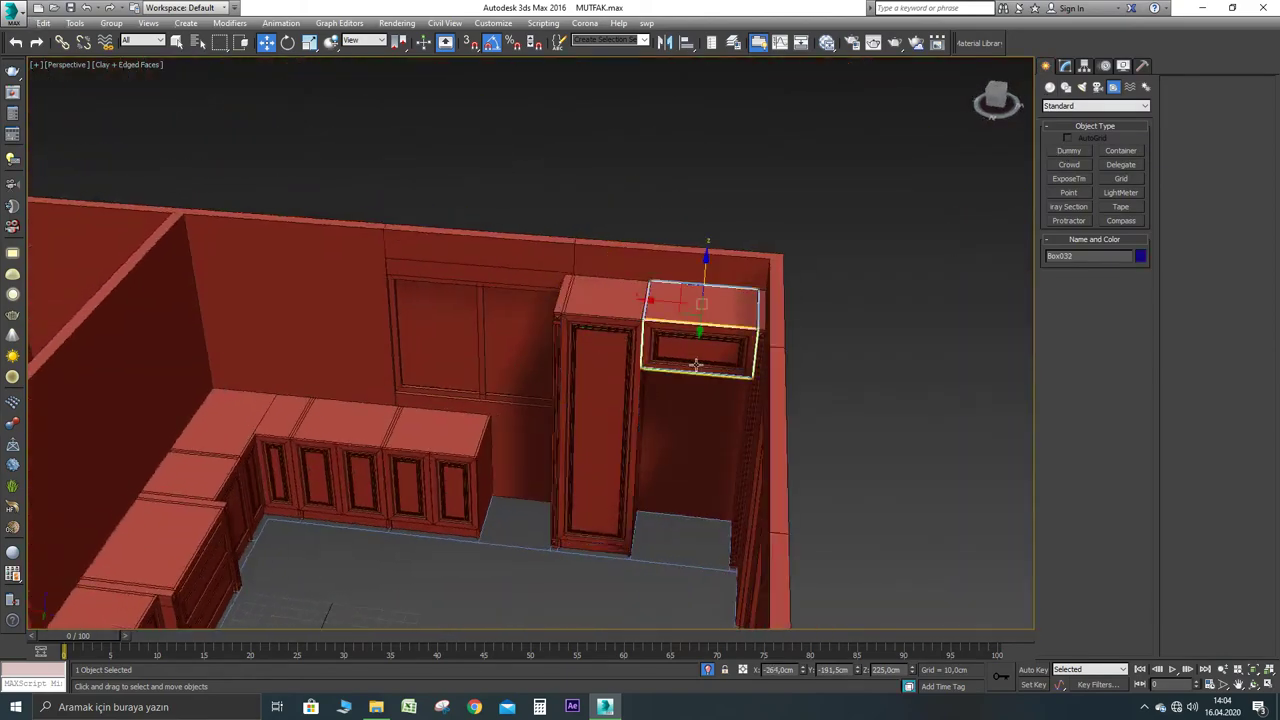
{"action": "left_click", "coordinate": [681, 334], "text": "ctrl"}
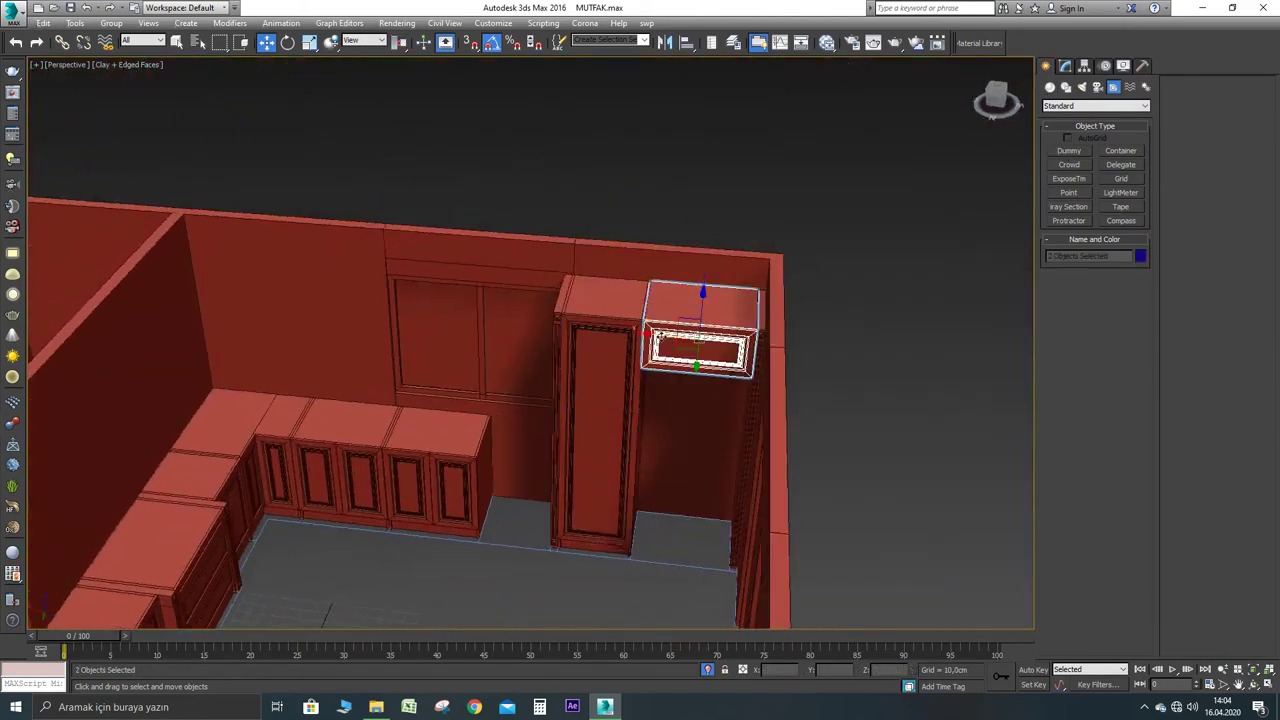
{"action": "middle_click_drag", "start_coordinate": [666, 334], "coordinate": [664, 347], "text": "alt"}
{"action": "left_click_drag", "start_coordinate": [698, 338], "coordinate": [336, 306], "text": "shift"}
{"action": "left_click", "coordinate": [641, 409]}
{"action": "scroll", "coordinate": [516, 286], "scroll_direction": "up", "scroll_amount": 5}
{"action": "middle_click_drag", "start_coordinate": [516, 286], "coordinate": [522, 284]}
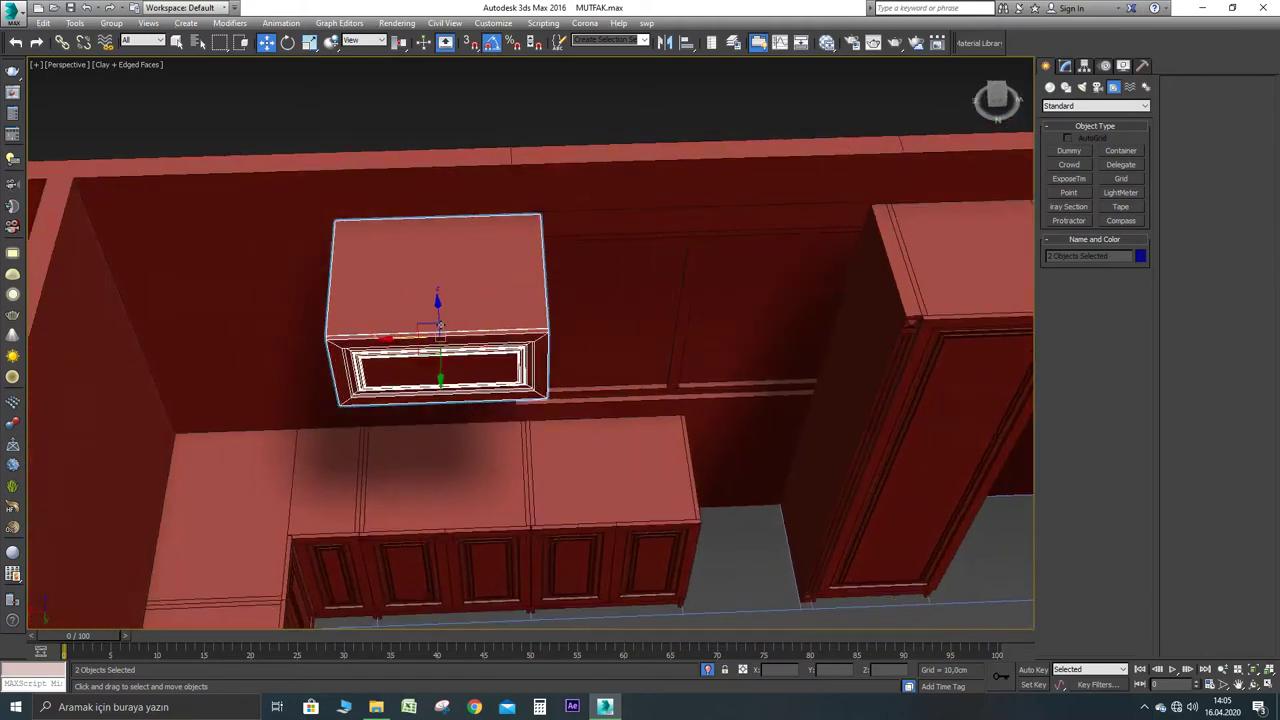
Hide the room walls and the window objects behind the copied cabinet
{"action": "middle_click_drag", "start_coordinate": [402, 336], "coordinate": [514, 263], "text": "alt"}
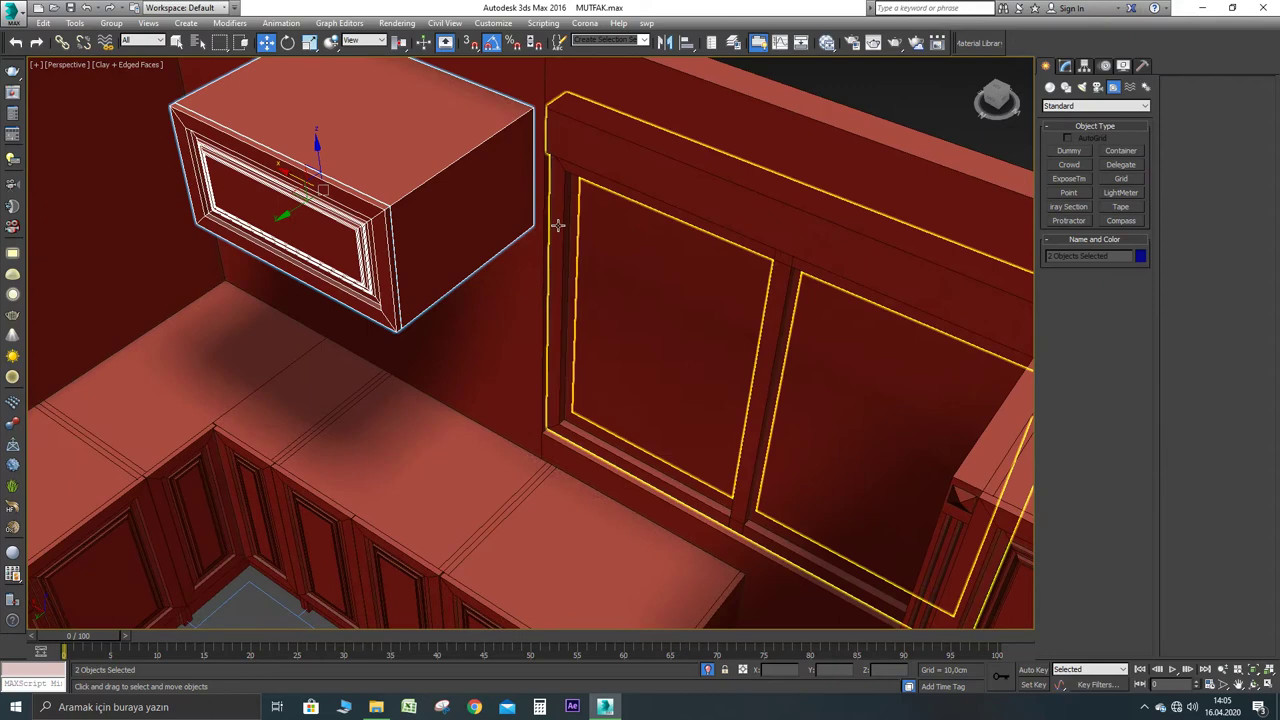
{"action": "left_click", "coordinate": [518, 264]}
{"action": "right_click", "coordinate": [514, 262]}
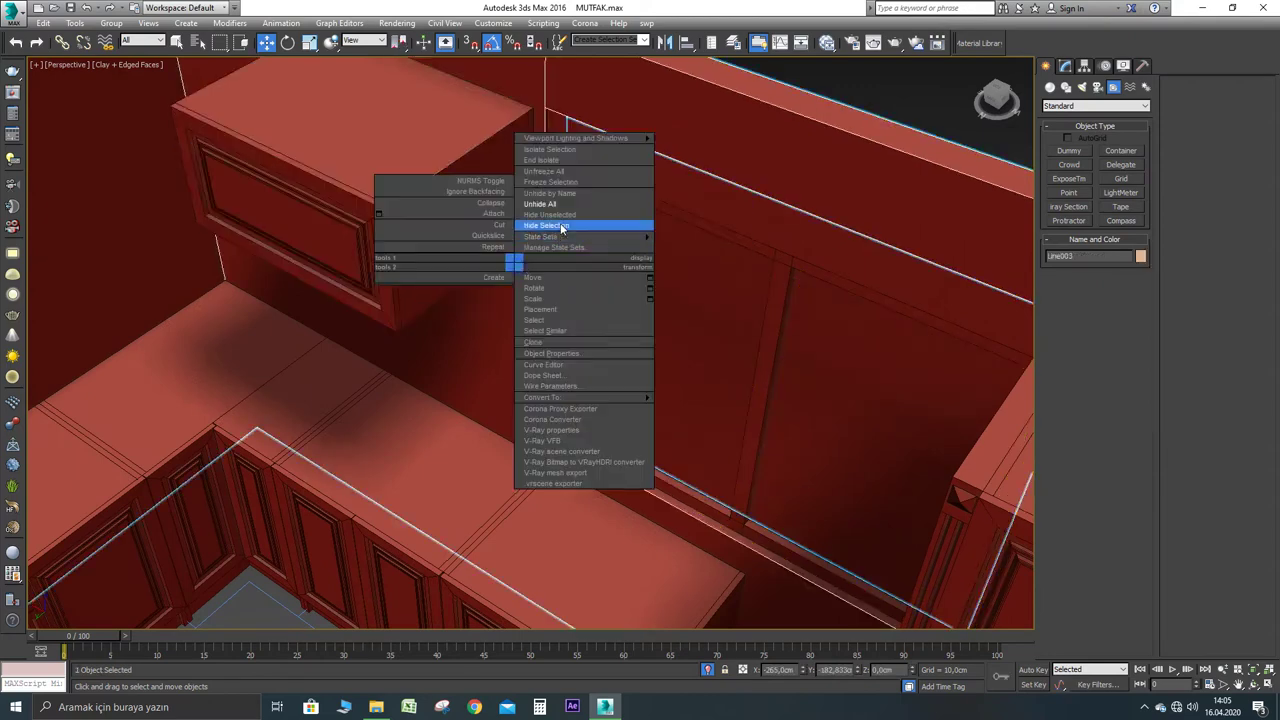
{"action": "left_click", "coordinate": [562, 226]}
{"action": "left_click", "coordinate": [588, 184]}
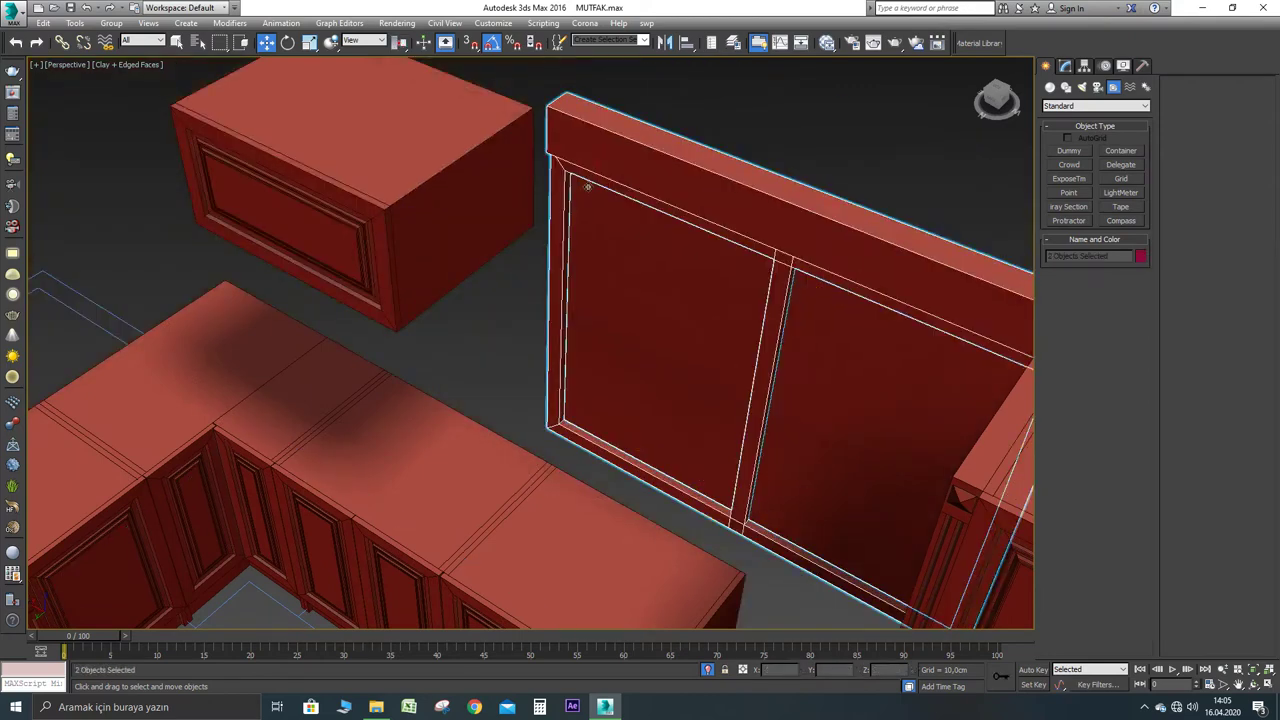
{"action": "right_click", "coordinate": [588, 185]}
{"action": "left_click", "coordinate": [620, 160]}
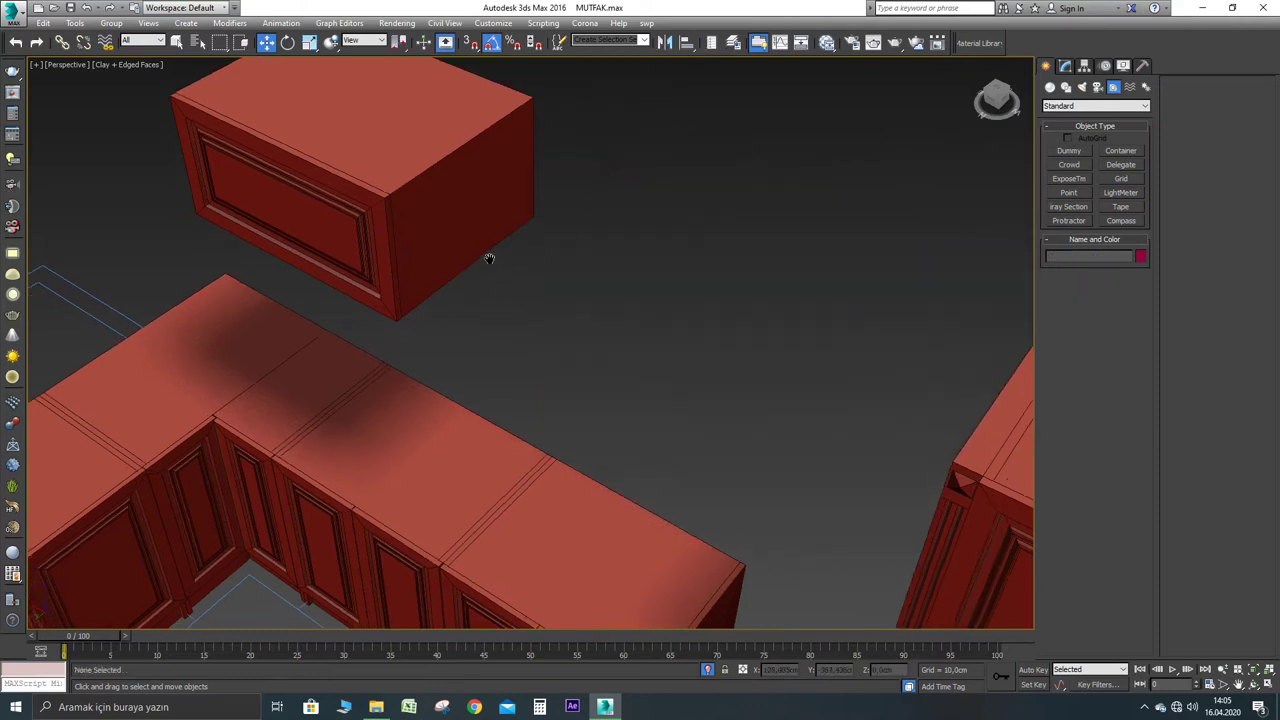
Move the copied cabinet body and door down with vertex snap, placing the lower rear corner on the base cabinets' back edge
{"action": "middle_click_drag", "start_coordinate": [489, 259], "coordinate": [492, 239]}
{"action": "left_click", "coordinate": [505, 198]}
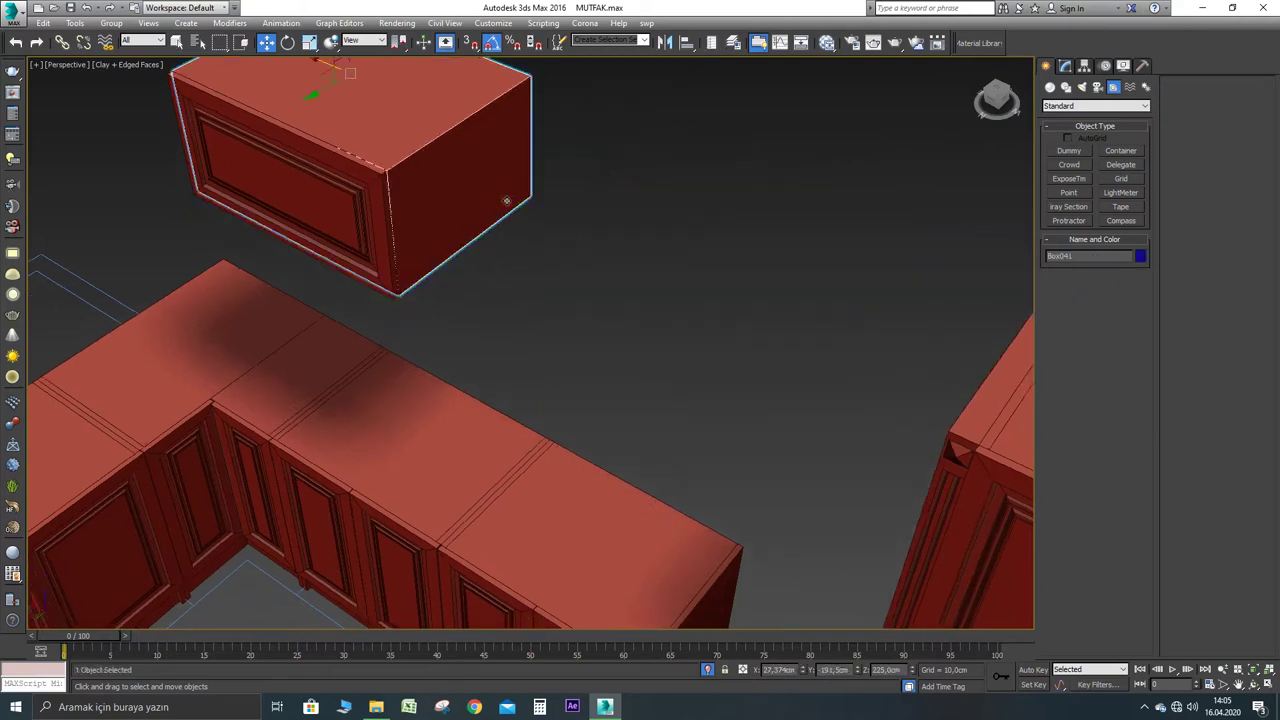
{"action": "left_click", "coordinate": [376, 218], "text": "ctrl"}
{"action": "key", "text": "s"}
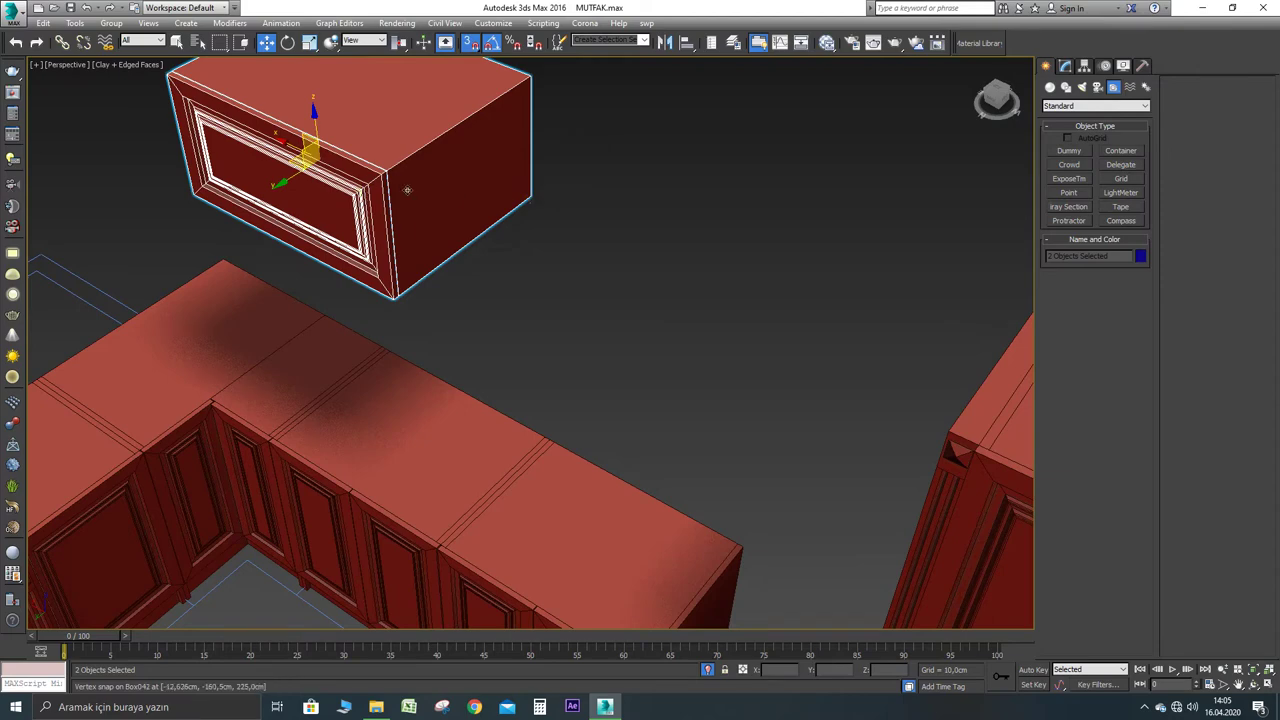
{"action": "left_click_drag", "start_coordinate": [530, 197], "coordinate": [546, 300]}
{"action": "right_click", "coordinate": [546, 300]}
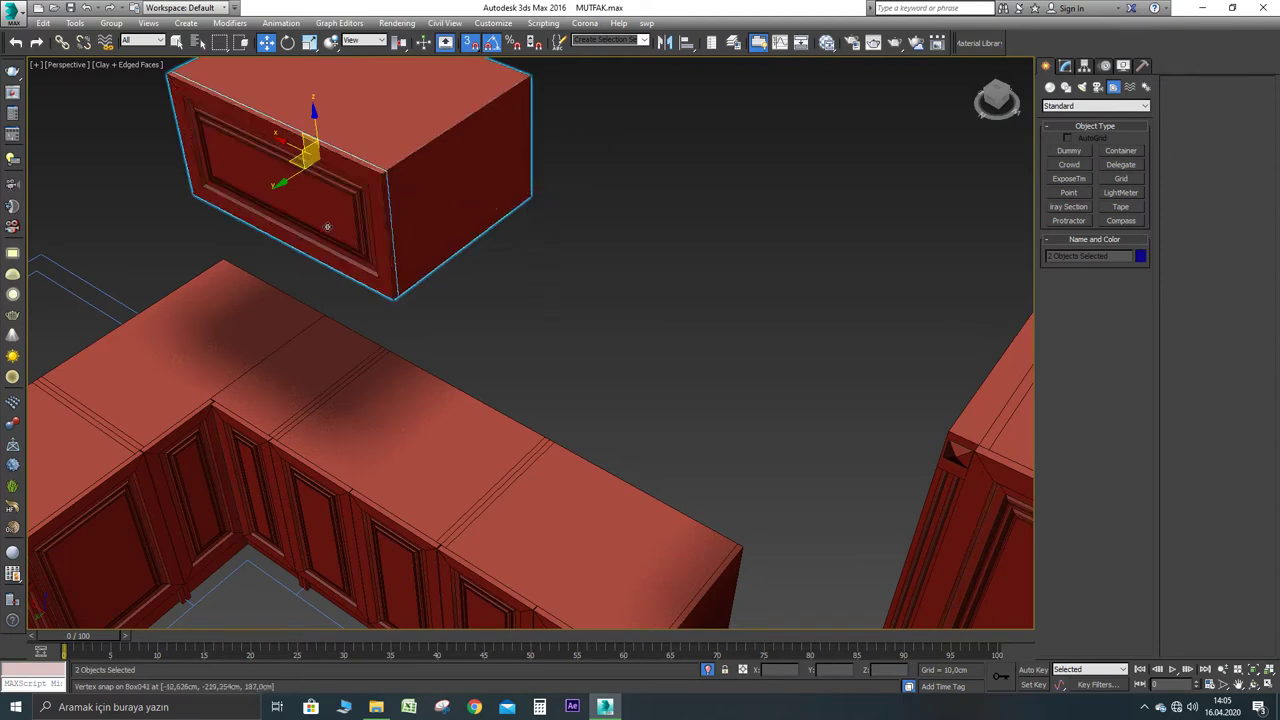
{"action": "left_click_drag", "start_coordinate": [530, 196], "coordinate": [545, 430]}
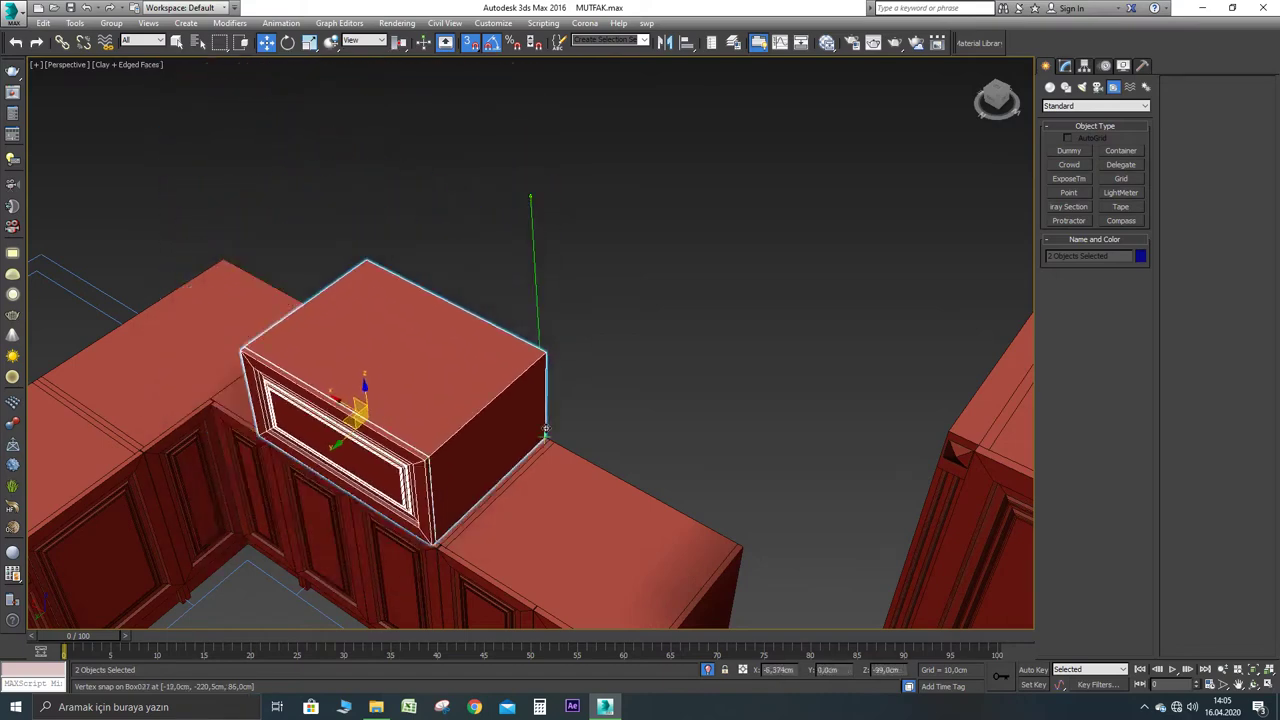
Snap the copied cabinet's lower rear corner exactly to the joint at the edge of the base cabinet below
{"action": "scroll", "coordinate": [546, 440], "scroll_direction": "up", "scroll_amount": 5}
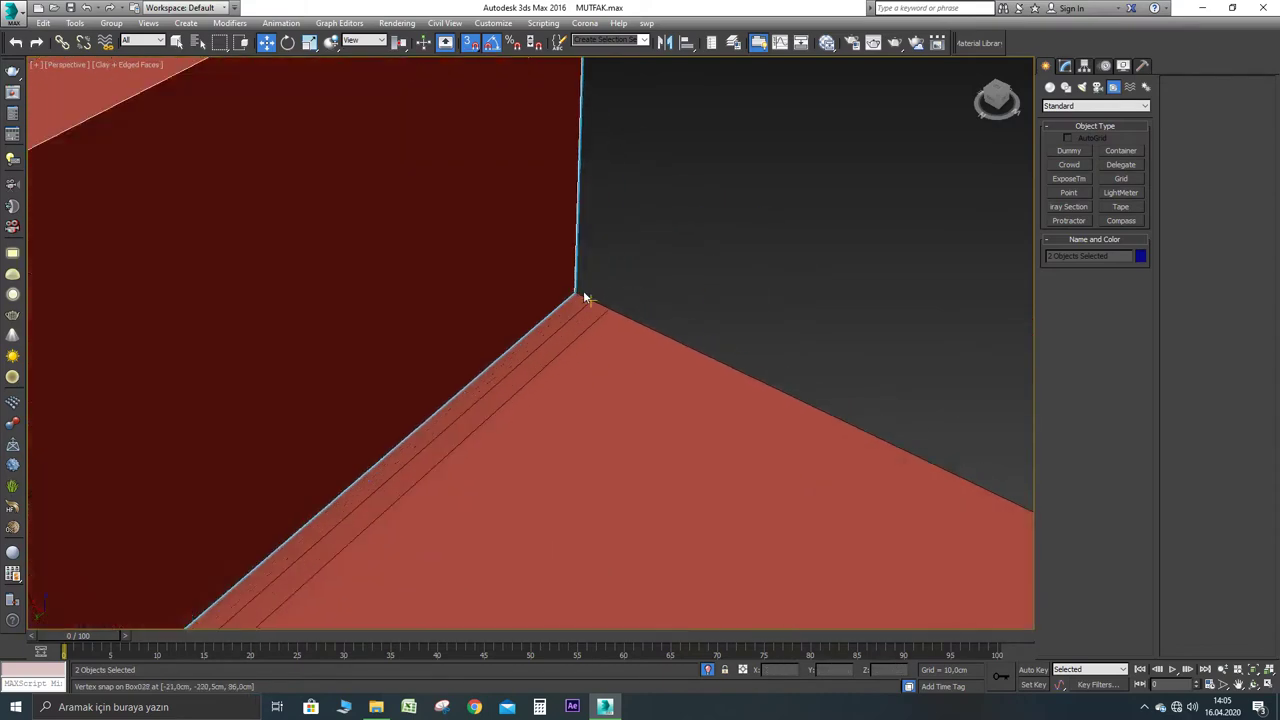
{"action": "left_click_drag", "start_coordinate": [580, 292], "coordinate": [594, 301]}
{"action": "scroll", "coordinate": [600, 298], "scroll_direction": "down", "scroll_amount": 3}
{"action": "middle_click_drag", "start_coordinate": [480, 375], "coordinate": [560, 351], "text": "alt"}
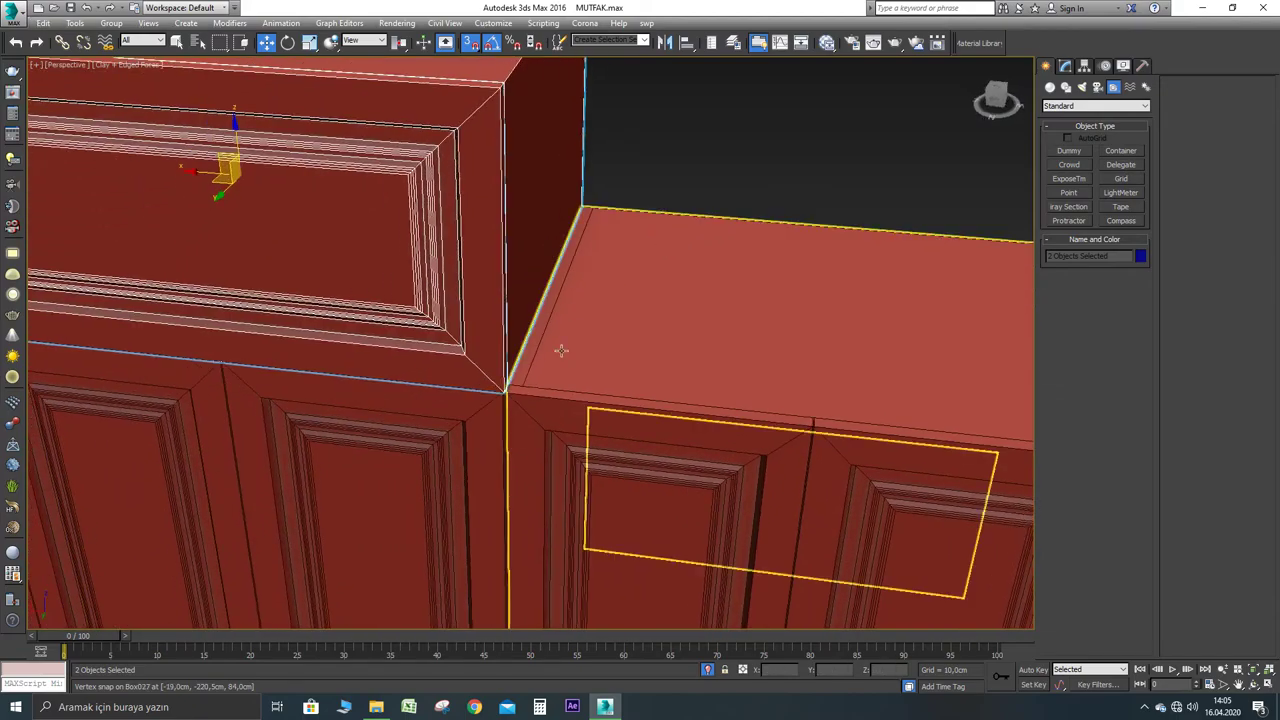
{"action": "scroll", "coordinate": [532, 386], "scroll_direction": "up", "scroll_amount": 2}
{"action": "scroll", "coordinate": [485, 399], "scroll_direction": "down", "scroll_amount": 4}
{"action": "middle_click_drag", "start_coordinate": [485, 399], "coordinate": [586, 343]}
{"action": "middle_click_drag", "start_coordinate": [430, 345], "coordinate": [466, 334], "text": "alt"}
{"action": "middle_click_drag", "start_coordinate": [466, 334], "coordinate": [523, 345]}
{"action": "middle_click_drag", "start_coordinate": [523, 345], "coordinate": [647, 374]}
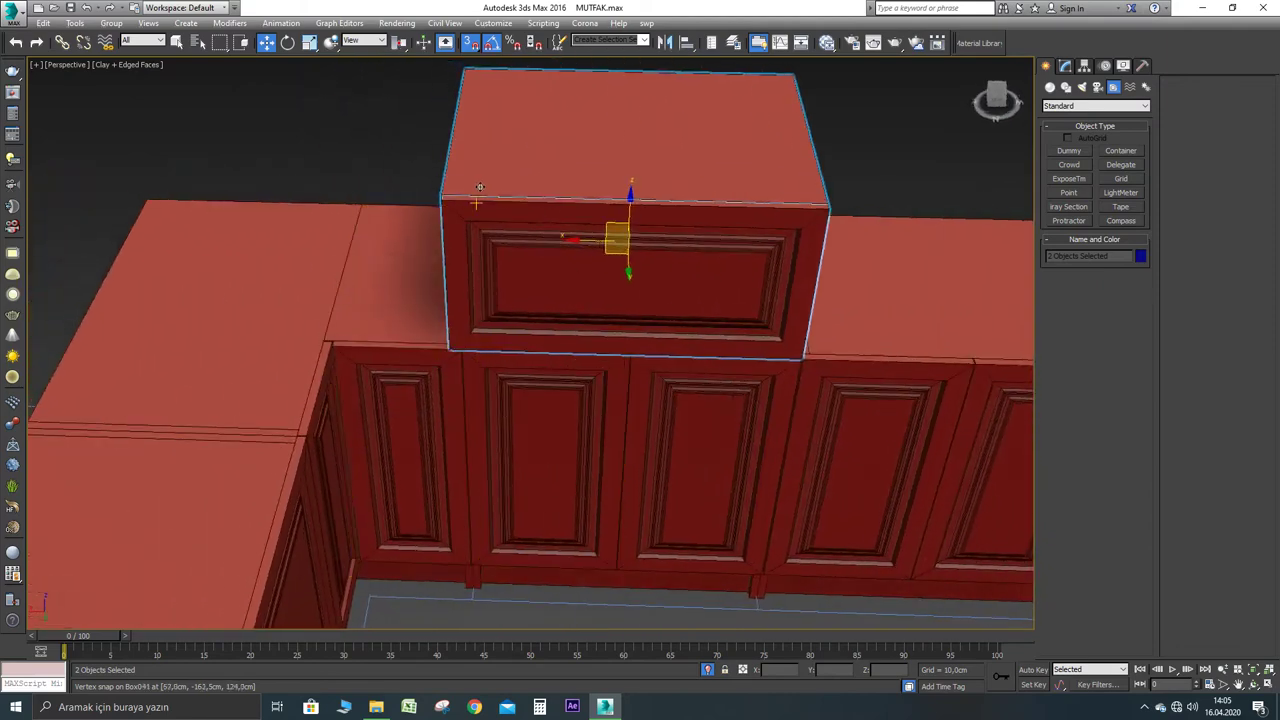
Narrow the copied cabinet body by snapping its corner-side vertices to the side edge of the base cabinet below
{"action": "left_click", "coordinate": [508, 135]}
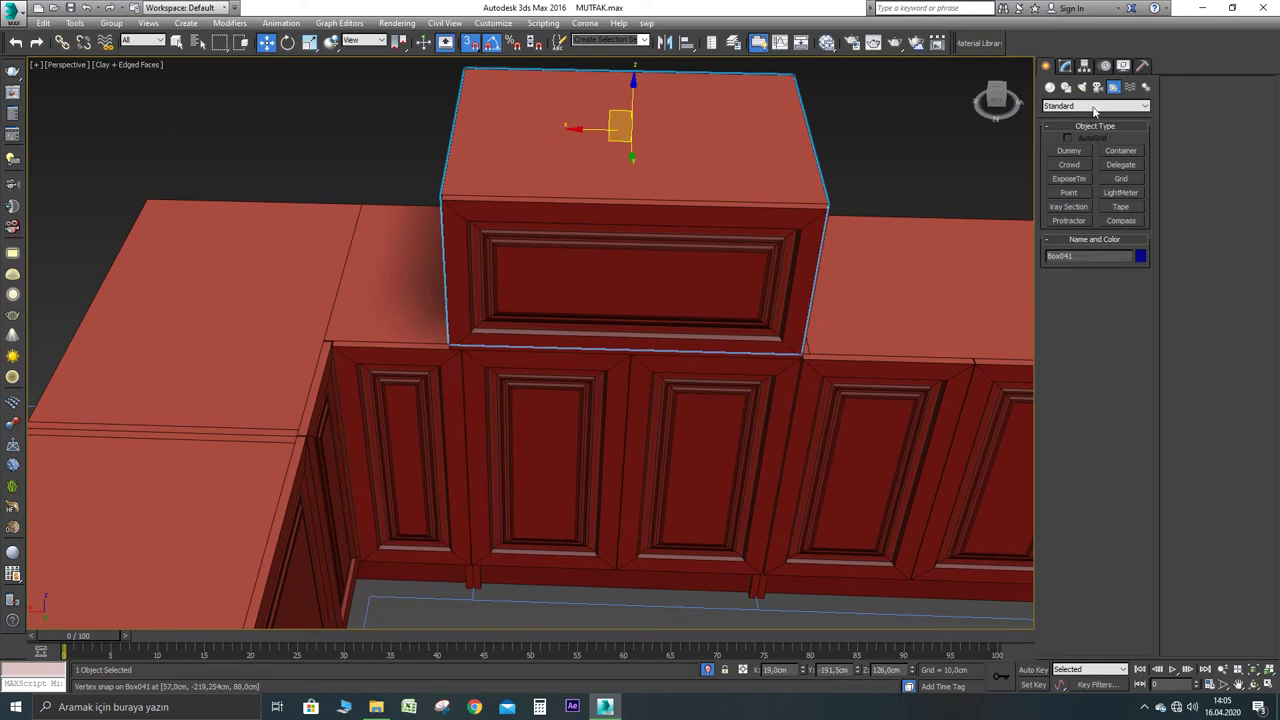
{"action": "left_click", "coordinate": [1065, 65]}
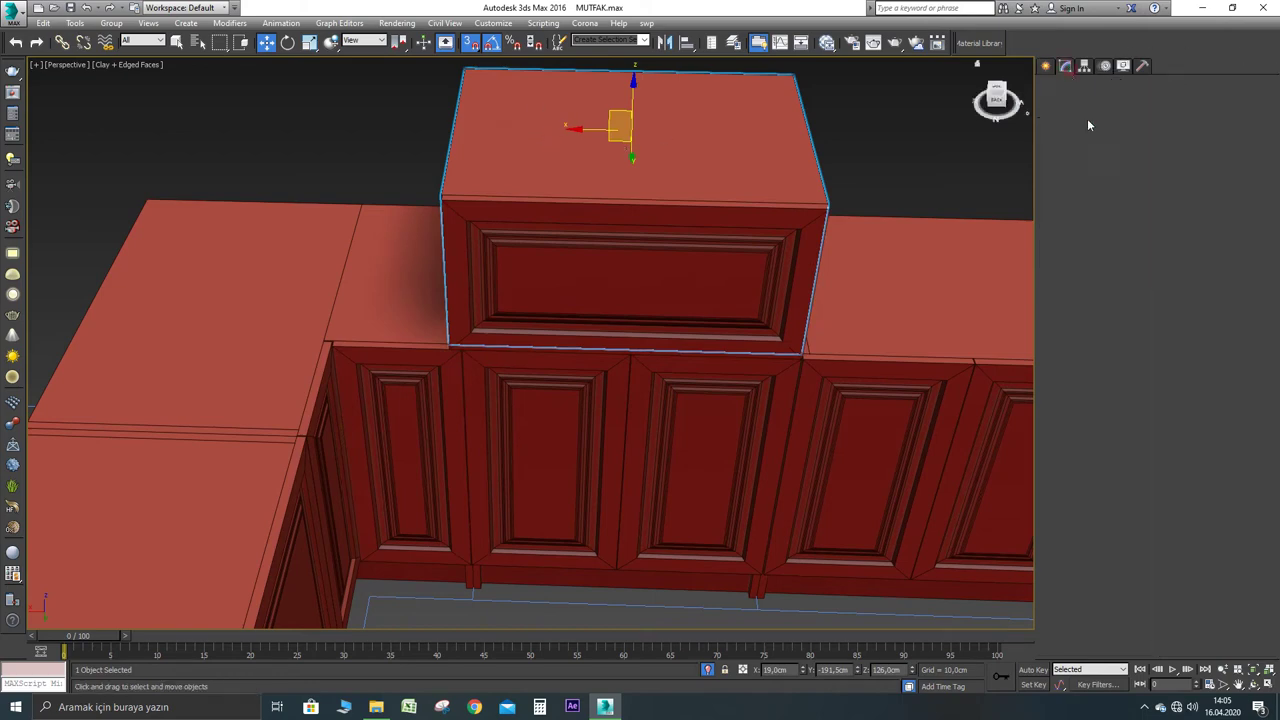
{"action": "left_click", "coordinate": [1061, 254]}
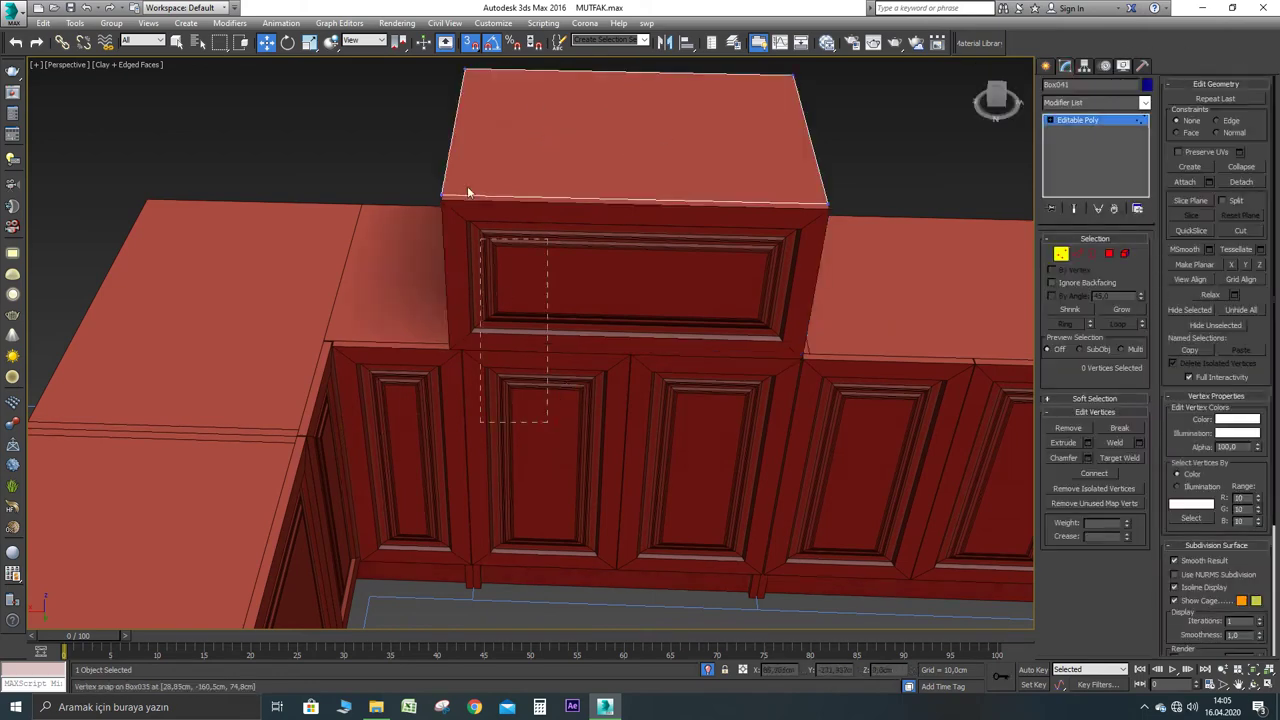
{"action": "middle_click_drag", "start_coordinate": [427, 178], "coordinate": [594, 334], "text": "alt"}
{"action": "scroll", "coordinate": [594, 334], "scroll_direction": "up", "scroll_amount": 5}
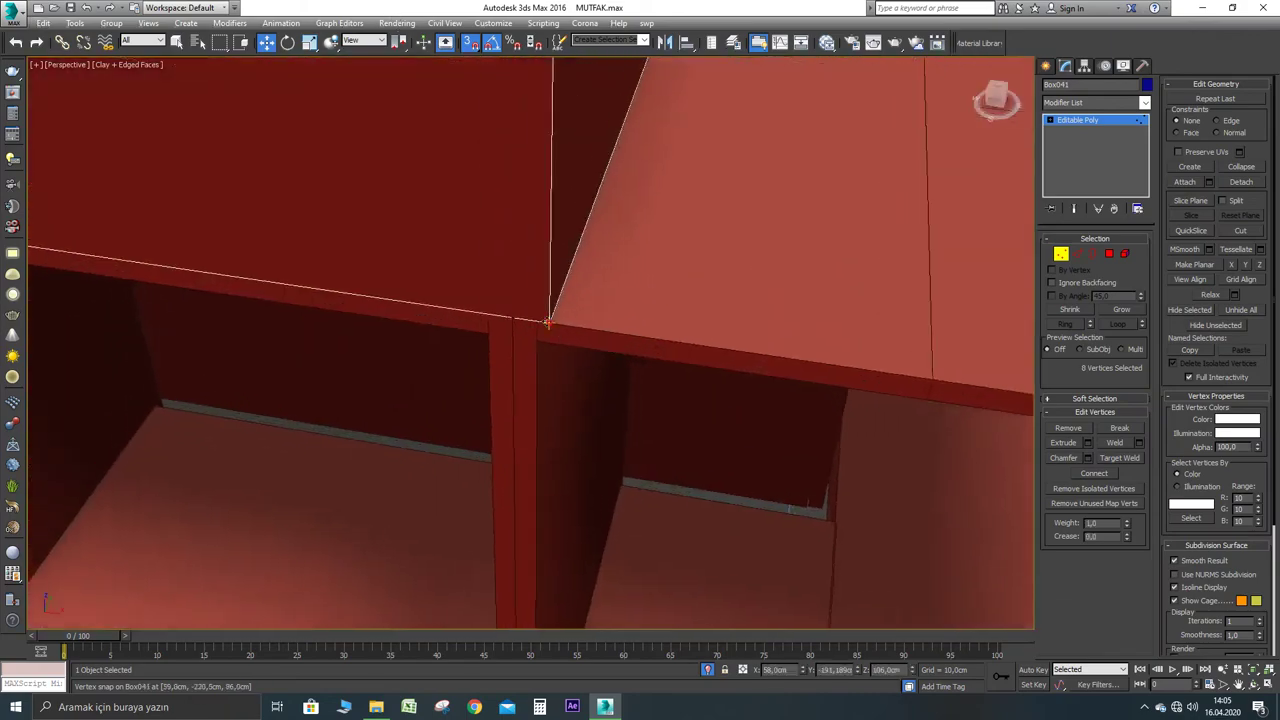
{"action": "left_click_drag", "start_coordinate": [549, 323], "coordinate": [517, 316]}
{"action": "scroll", "coordinate": [520, 318], "scroll_direction": "down", "scroll_amount": 5}
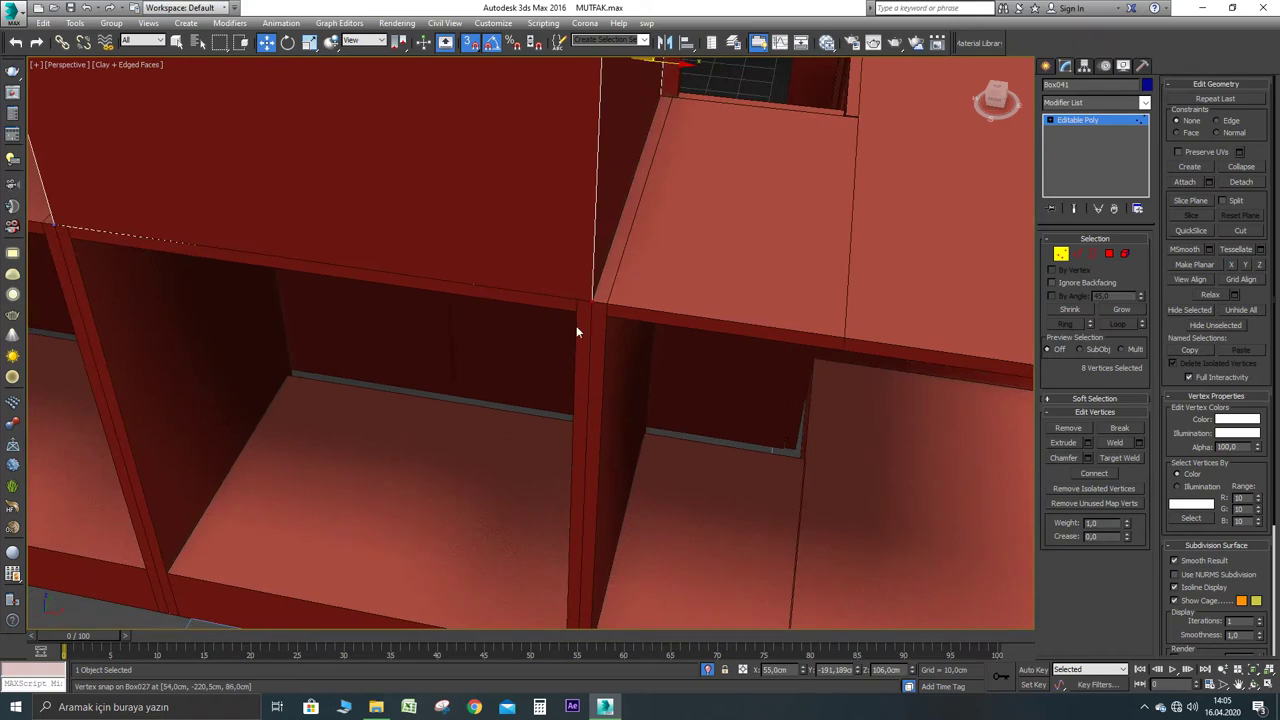
Snap the upper vertices of the copied cabinet body down to its lower front corner, collapsing the body's height
{"action": "scroll", "coordinate": [576, 325], "scroll_direction": "down", "scroll_amount": 2}
{"action": "middle_click_drag", "start_coordinate": [596, 333], "coordinate": [662, 280], "text": "alt"}
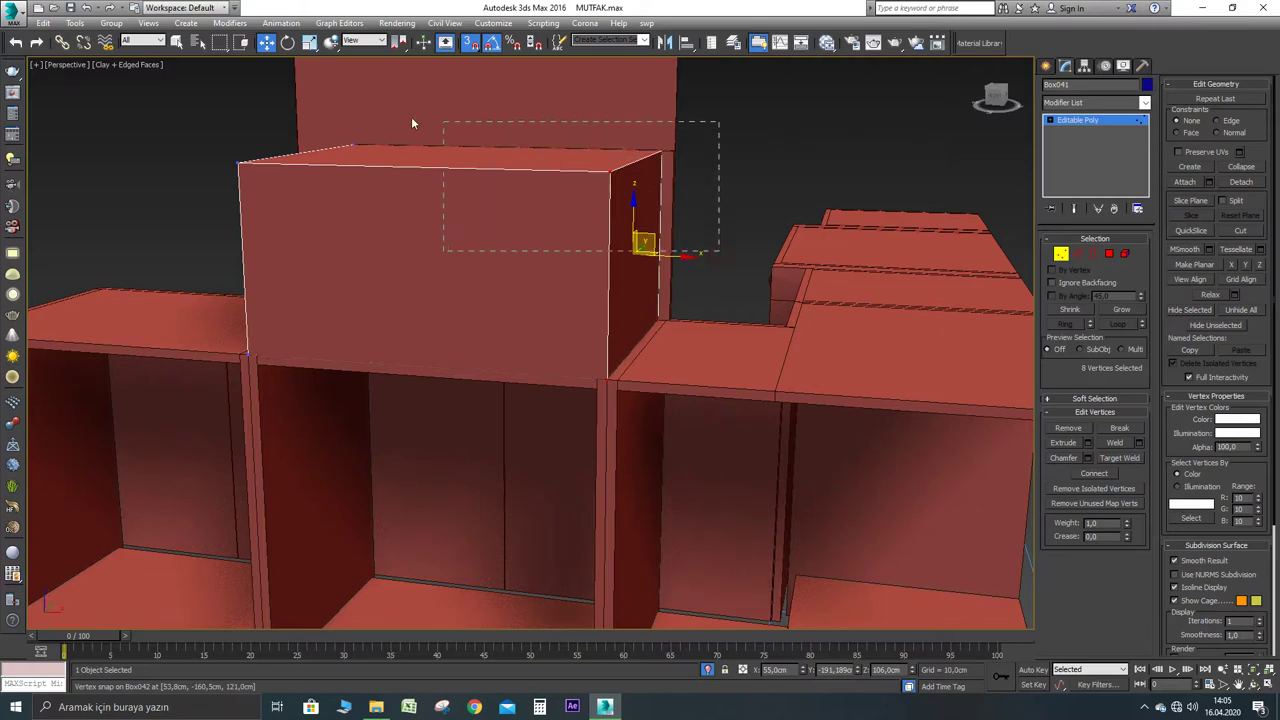
{"action": "left_click_drag", "start_coordinate": [205, 110], "coordinate": [205, 110]}
{"action": "middle_click_drag", "start_coordinate": [198, 165], "coordinate": [552, 194], "text": "alt"}
{"action": "scroll", "coordinate": [576, 243], "scroll_direction": "up", "scroll_amount": 2}
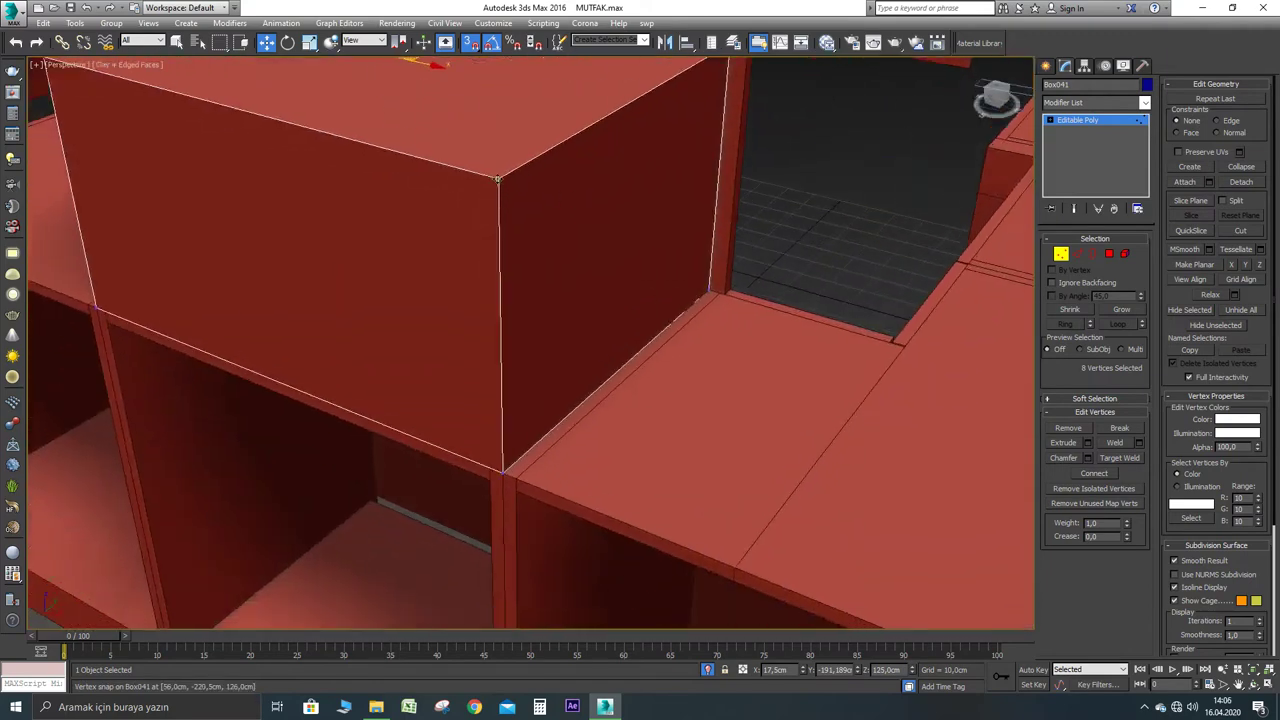
{"action": "left_click_drag", "start_coordinate": [497, 178], "coordinate": [503, 468]}
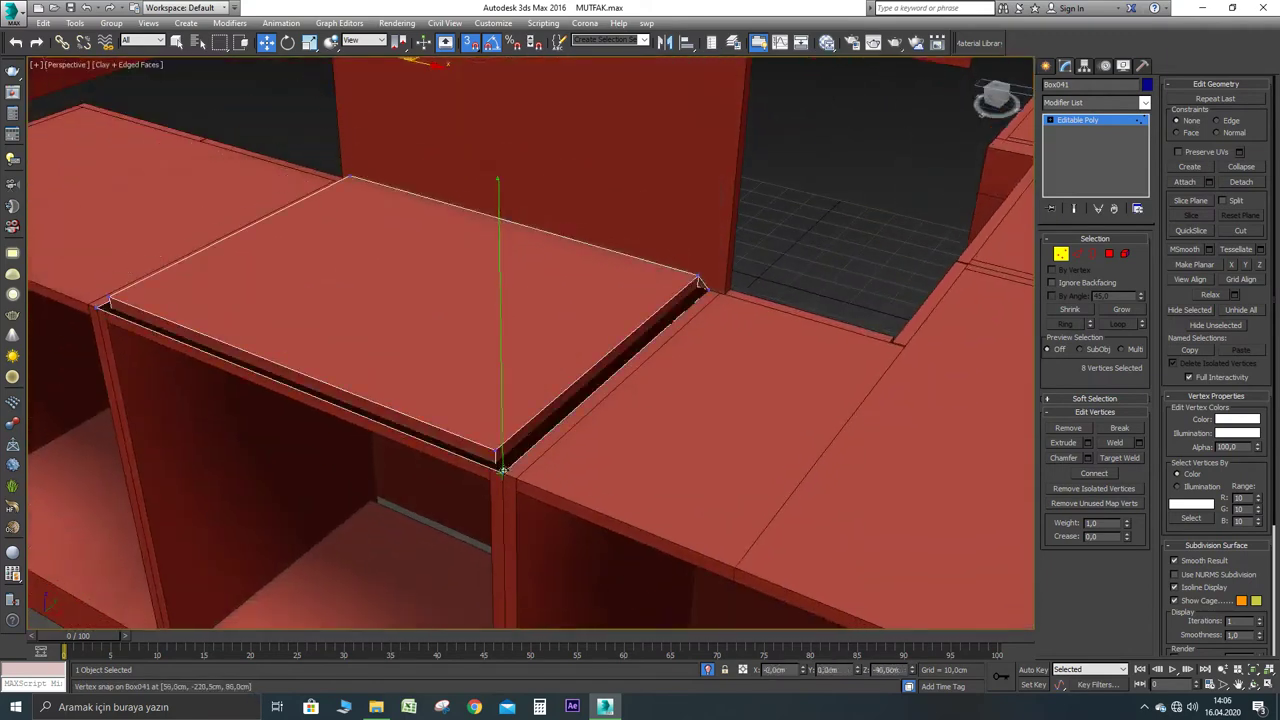
{"action": "right_click", "coordinate": [505, 470]}
{"action": "middle_click_drag", "start_coordinate": [503, 371], "coordinate": [714, 360], "text": "alt"}
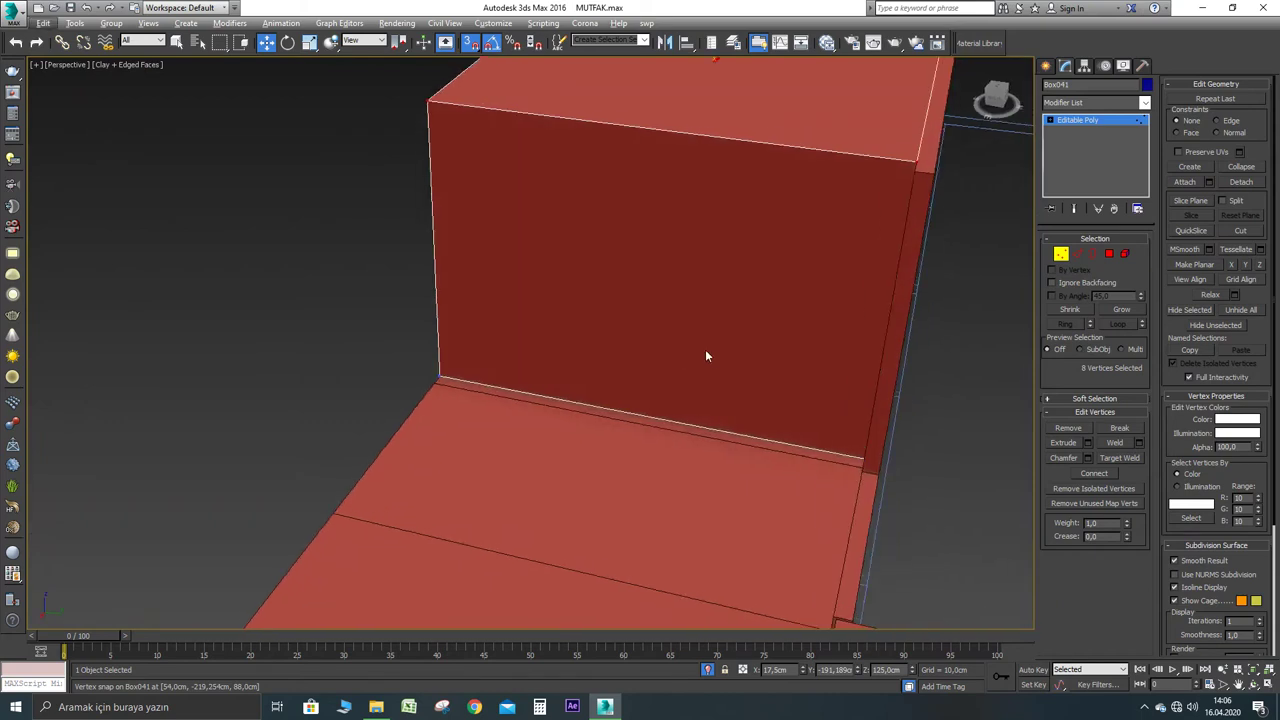
{"action": "left_click_drag", "start_coordinate": [426, 113], "coordinate": [440, 377]}
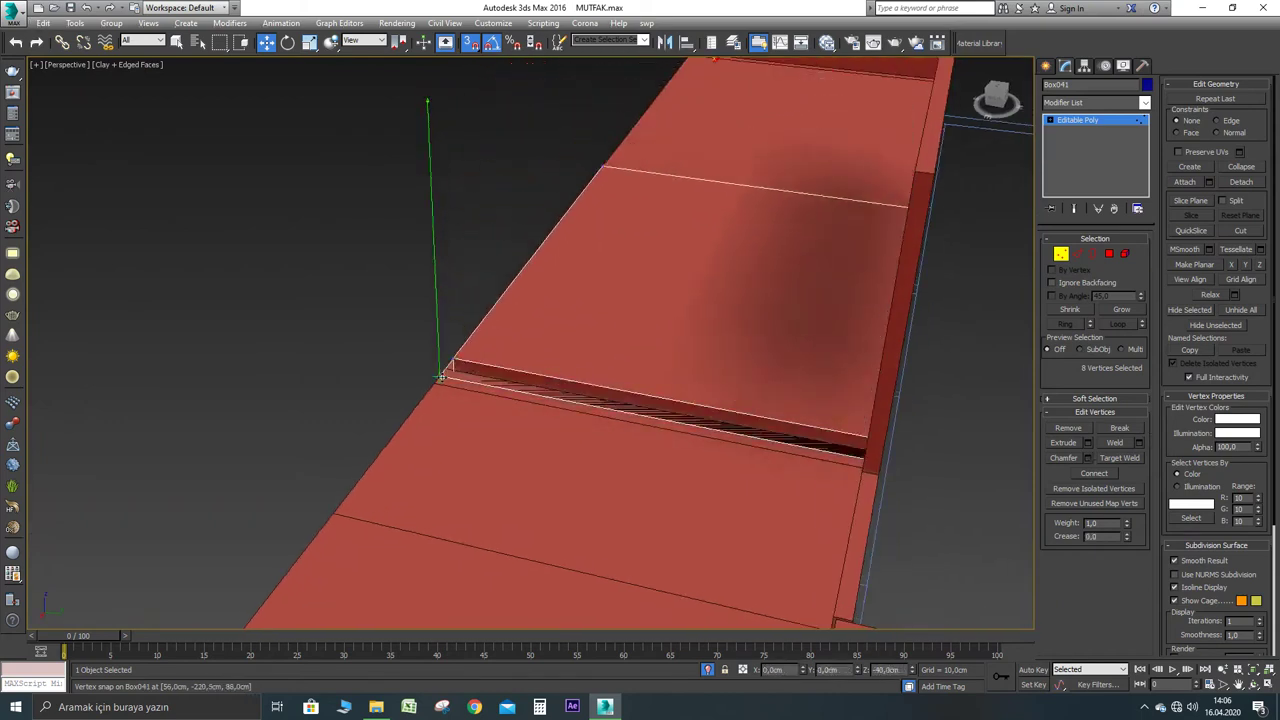
{"action": "middle_click_drag", "start_coordinate": [440, 377], "coordinate": [485, 286], "text": "alt"}
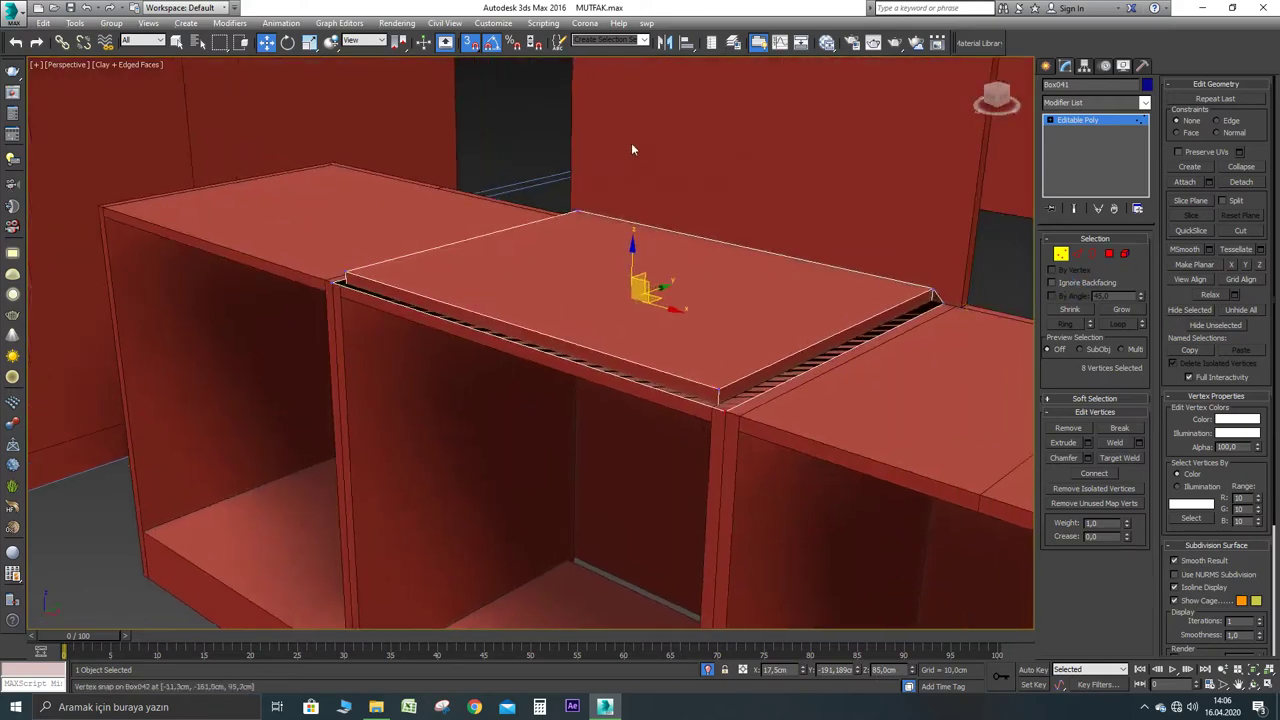
Raise the cabinet body's upper vertices by 80 cm along Z and finish vertex editing
{"action": "right_click", "coordinate": [266, 44]}
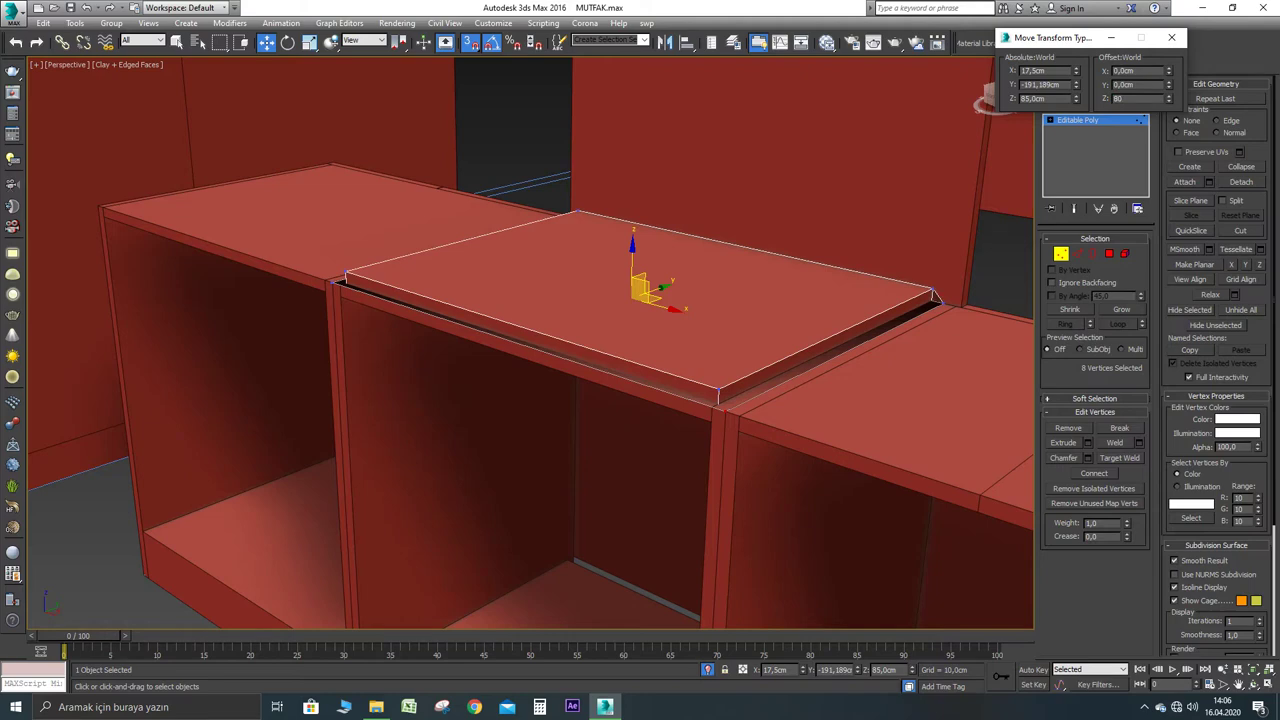
{"action": "type", "text": "80"}
{"action": "key", "text": "Return"}
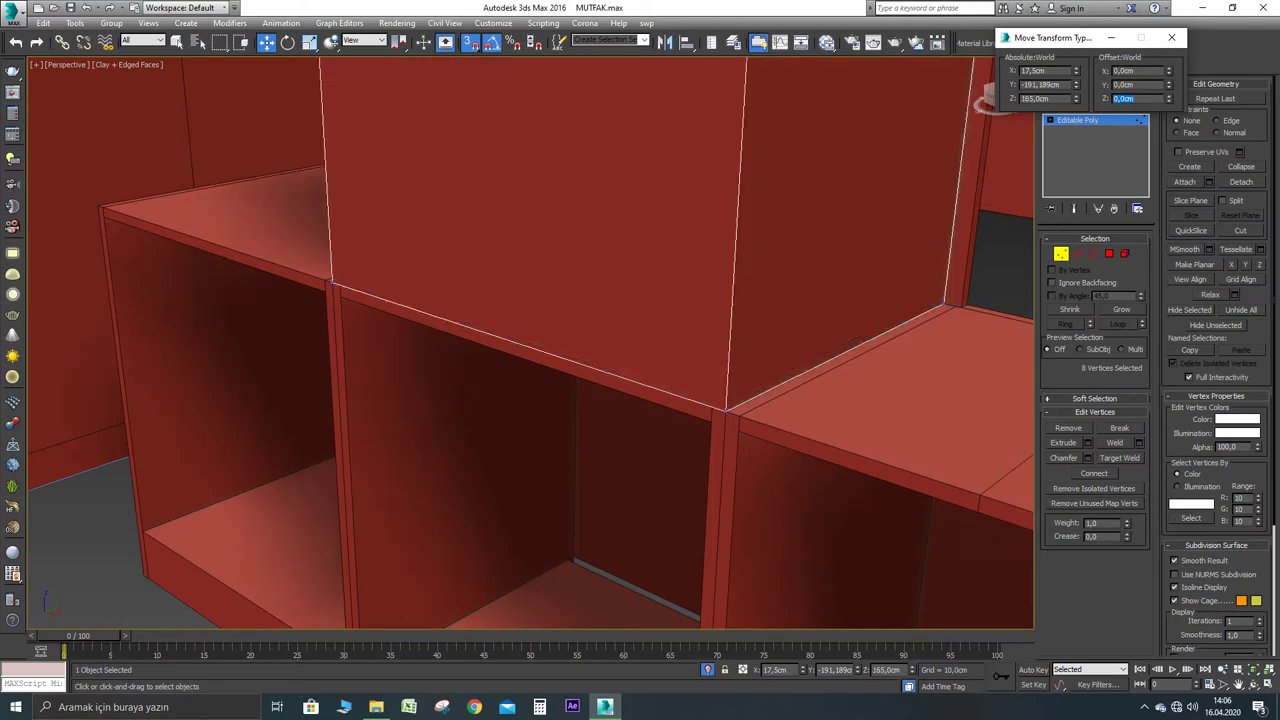
{"action": "scroll", "coordinate": [763, 418], "scroll_direction": "down", "scroll_amount": 3}
{"action": "middle_click_drag", "start_coordinate": [763, 418], "coordinate": [608, 298], "text": "alt"}
{"action": "scroll", "coordinate": [668, 388], "scroll_direction": "down", "scroll_amount": 3}
{"action": "scroll", "coordinate": [593, 306], "scroll_direction": "up", "scroll_amount": 2}
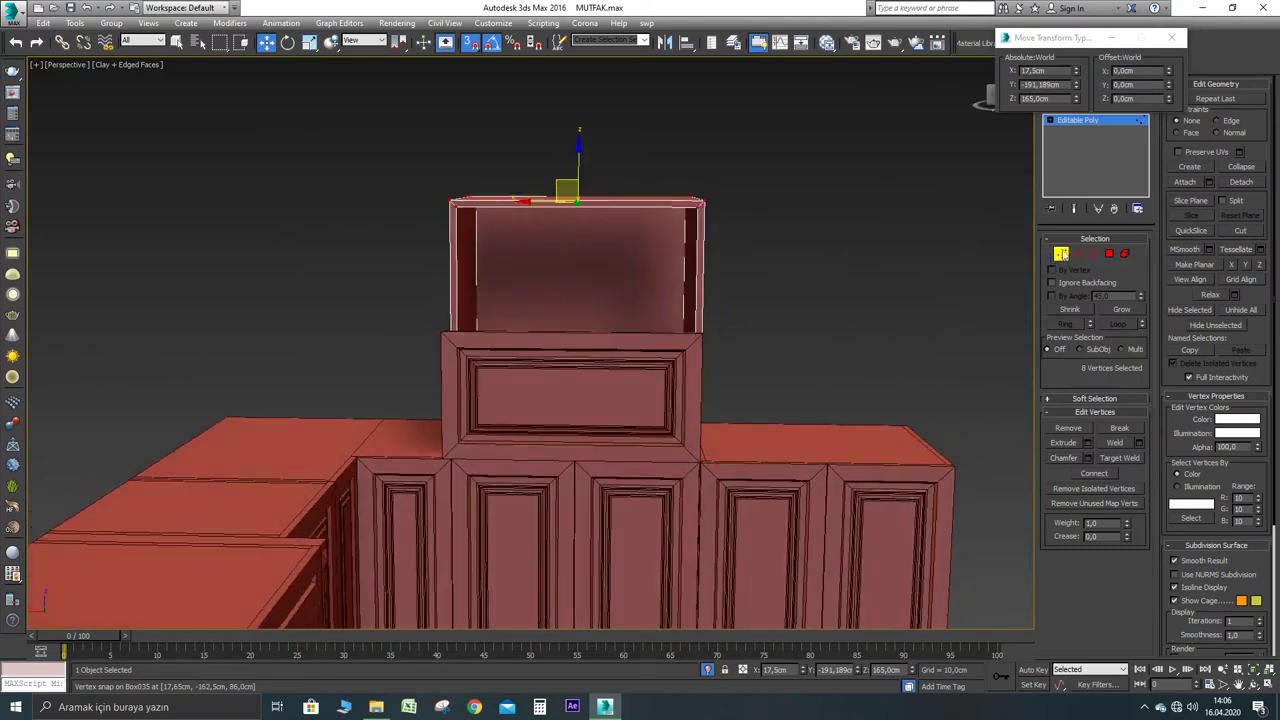
{"action": "left_click", "coordinate": [1057, 255]}
Narrow the copied door by snapping its corner-side vertices to the side edge of the cabinet below
{"action": "left_click", "coordinate": [546, 361]}
{"action": "middle_click_drag", "start_coordinate": [546, 361], "coordinate": [585, 395], "text": "alt"}
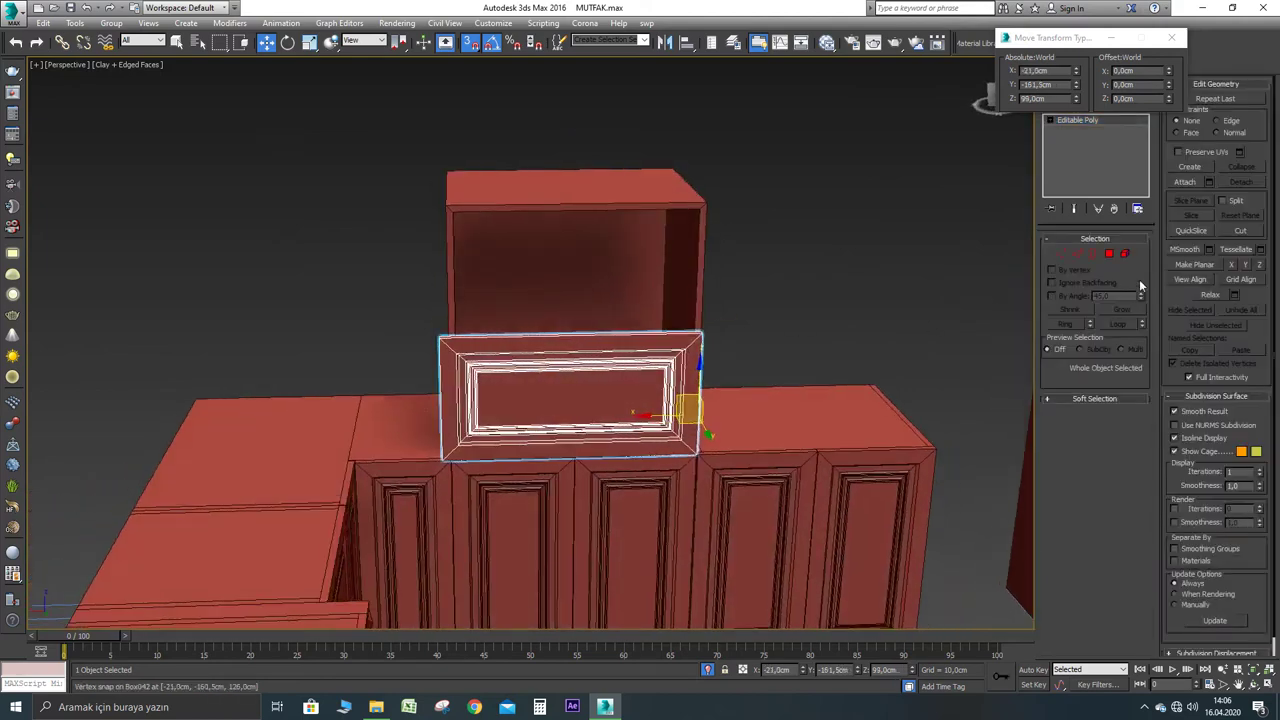
{"action": "left_click", "coordinate": [1060, 255]}
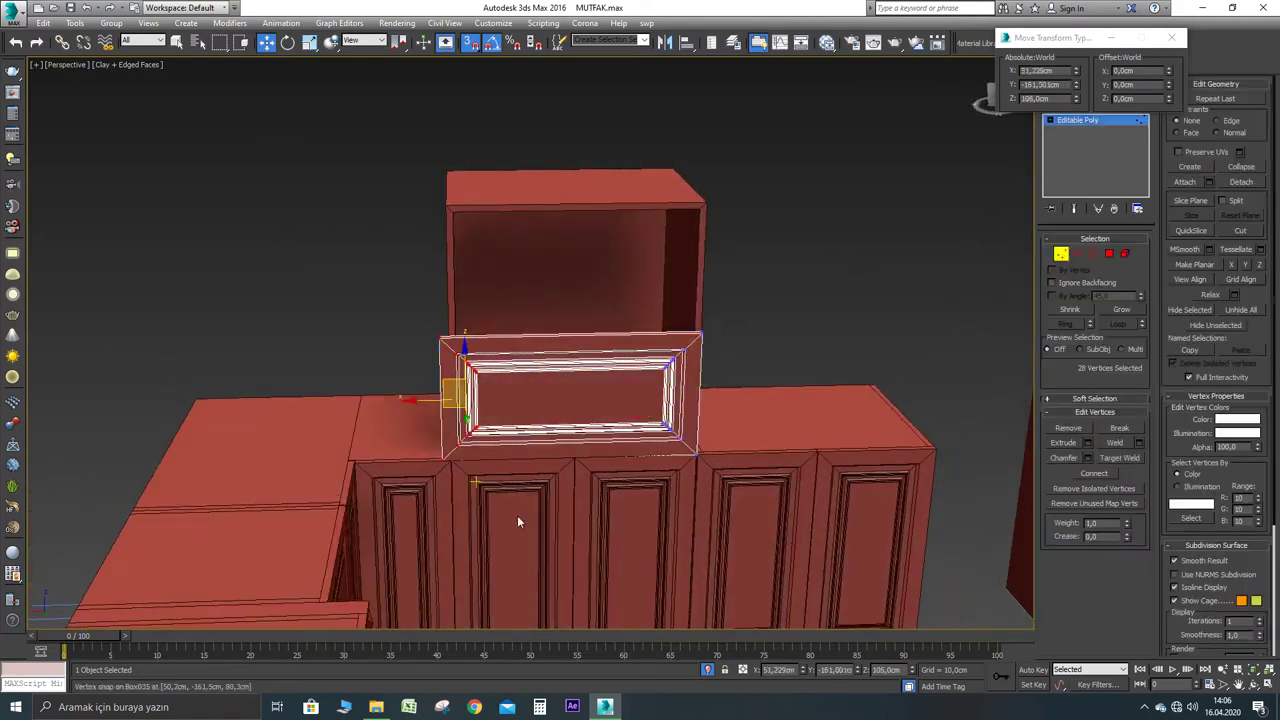
{"action": "middle_click_drag", "start_coordinate": [417, 376], "coordinate": [547, 338], "text": "alt"}
{"action": "scroll", "coordinate": [492, 459], "scroll_direction": "up", "scroll_amount": 6}
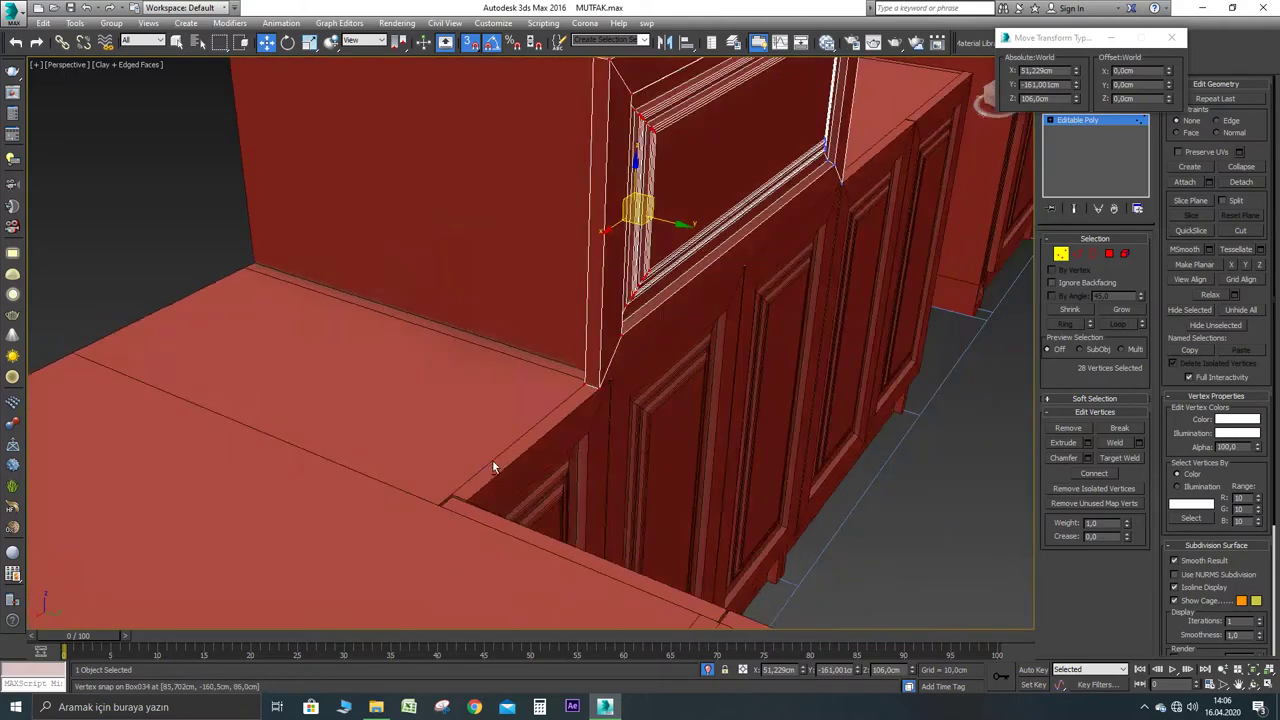
{"action": "mouse_move", "coordinate": [603, 385]}
{"action": "left_mouse_down"}
{"action": "mouse_move", "coordinate": [634, 364]}
{"action": "mouse_move", "coordinate": [614, 365]}
{"action": "left_mouse_up"}
{"action": "scroll", "coordinate": [612, 364], "scroll_direction": "down", "scroll_amount": 2}
{"action": "middle_click_drag", "start_coordinate": [611, 363], "coordinate": [534, 402], "text": "alt"}
{"action": "scroll", "coordinate": [600, 311], "scroll_direction": "down", "scroll_amount": 2}
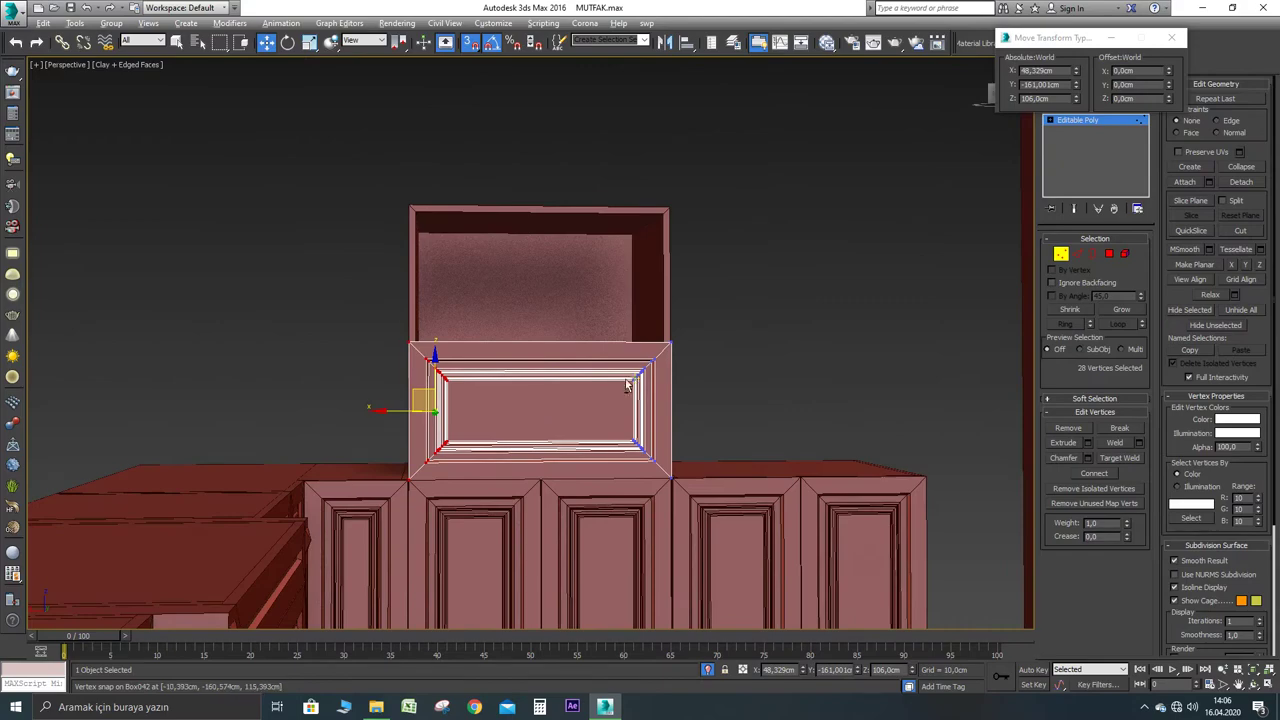
{"action": "left_click", "coordinate": [1060, 258]}
Measure the door's height with the Tape helper, from its upper corner to the base cabinets' top edge
{"action": "middle_click_drag", "start_coordinate": [560, 330], "coordinate": [569, 237], "text": "alt"}
{"action": "middle_click_drag", "start_coordinate": [604, 317], "coordinate": [672, 404], "text": "alt"}
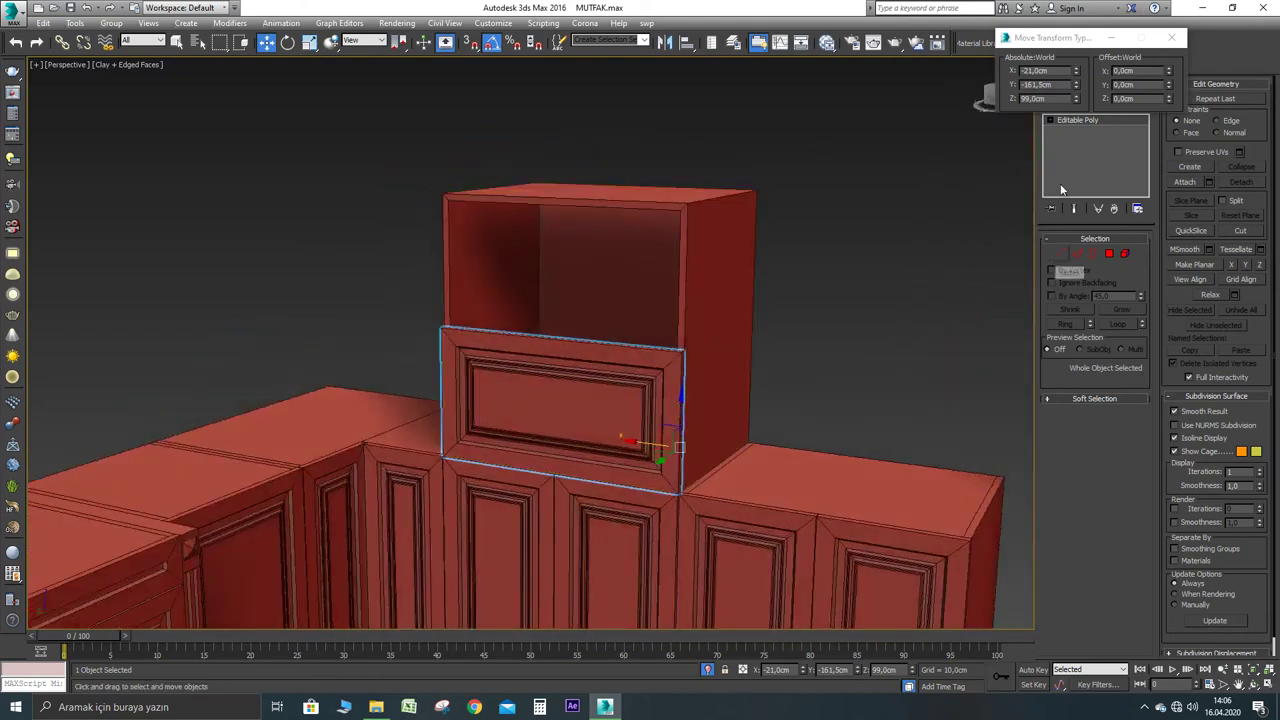
{"action": "left_click", "coordinate": [1175, 41]}
{"action": "left_click", "coordinate": [1046, 65]}
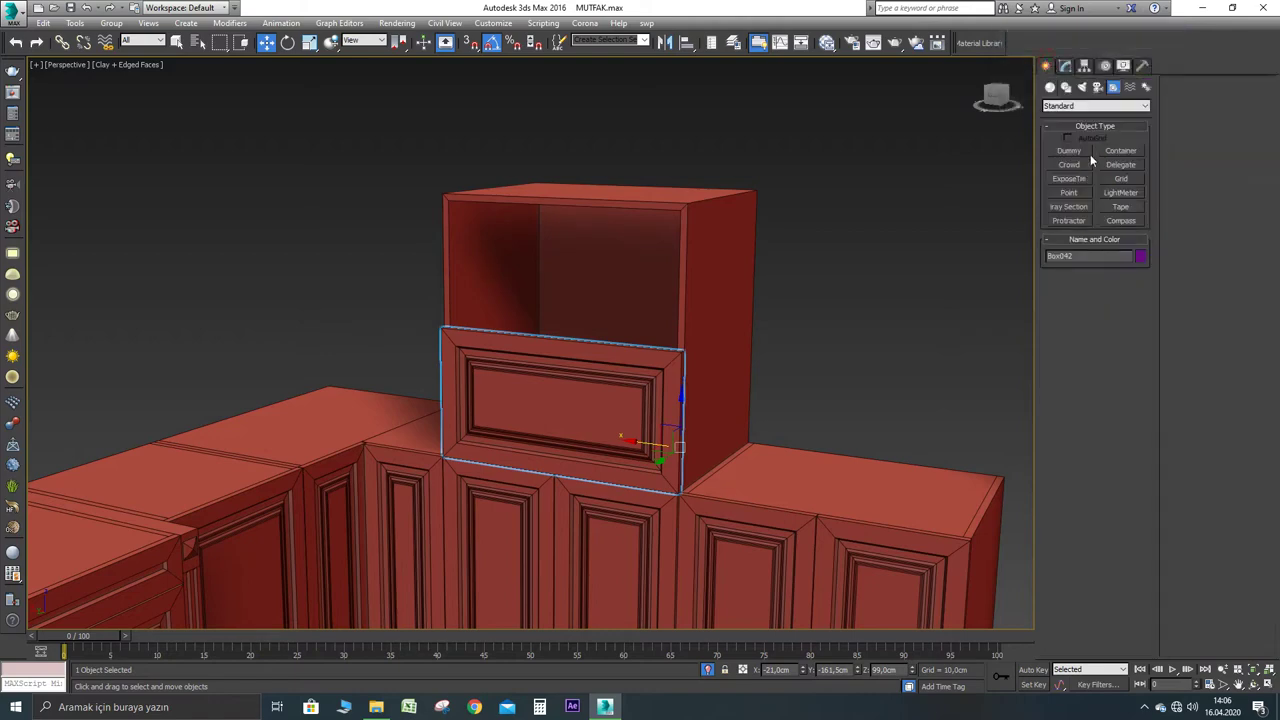
{"action": "left_click", "coordinate": [1121, 207]}
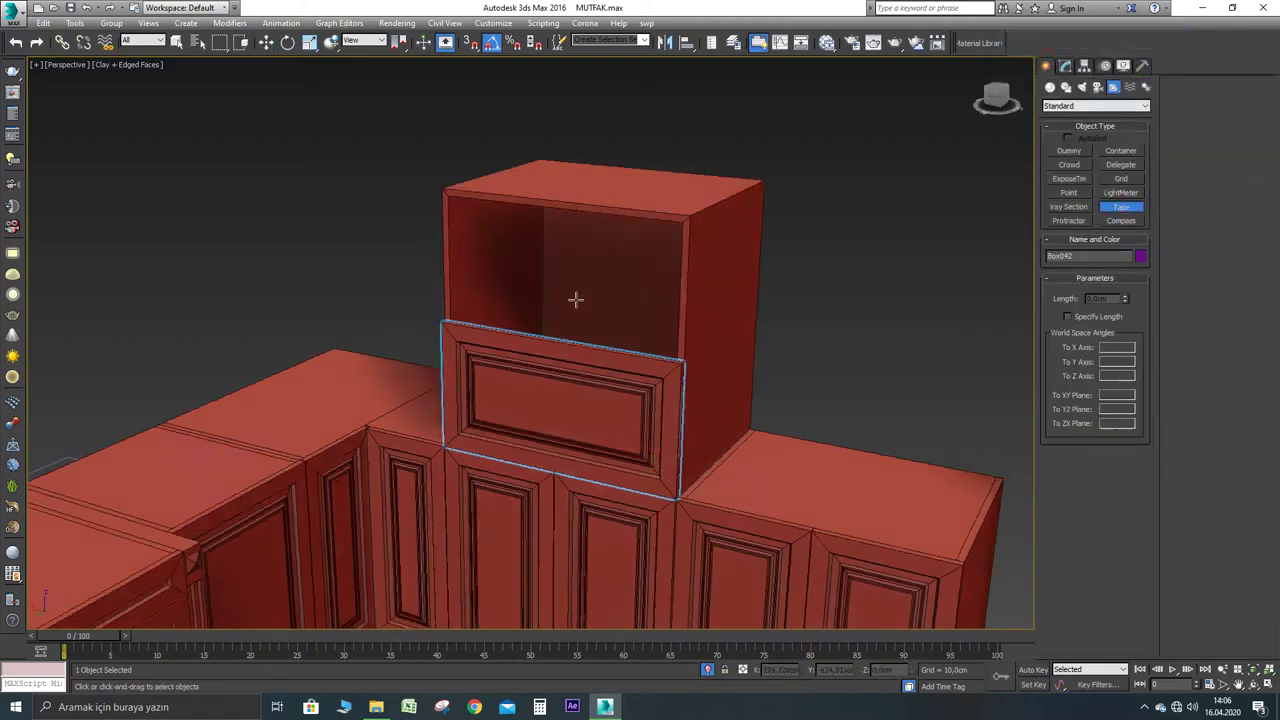
{"action": "middle_click_drag", "start_coordinate": [574, 300], "coordinate": [603, 322], "text": "alt"}
{"action": "scroll", "coordinate": [605, 323], "scroll_direction": "up", "scroll_amount": 3}
{"action": "left_click_drag", "start_coordinate": [645, 305], "coordinate": [633, 491]}
{"action": "right_click", "coordinate": [633, 491]}
{"action": "middle_click_drag", "start_coordinate": [633, 491], "coordinate": [593, 329], "text": "alt"}
{"action": "left_click_drag", "start_coordinate": [583, 219], "coordinate": [586, 389]}
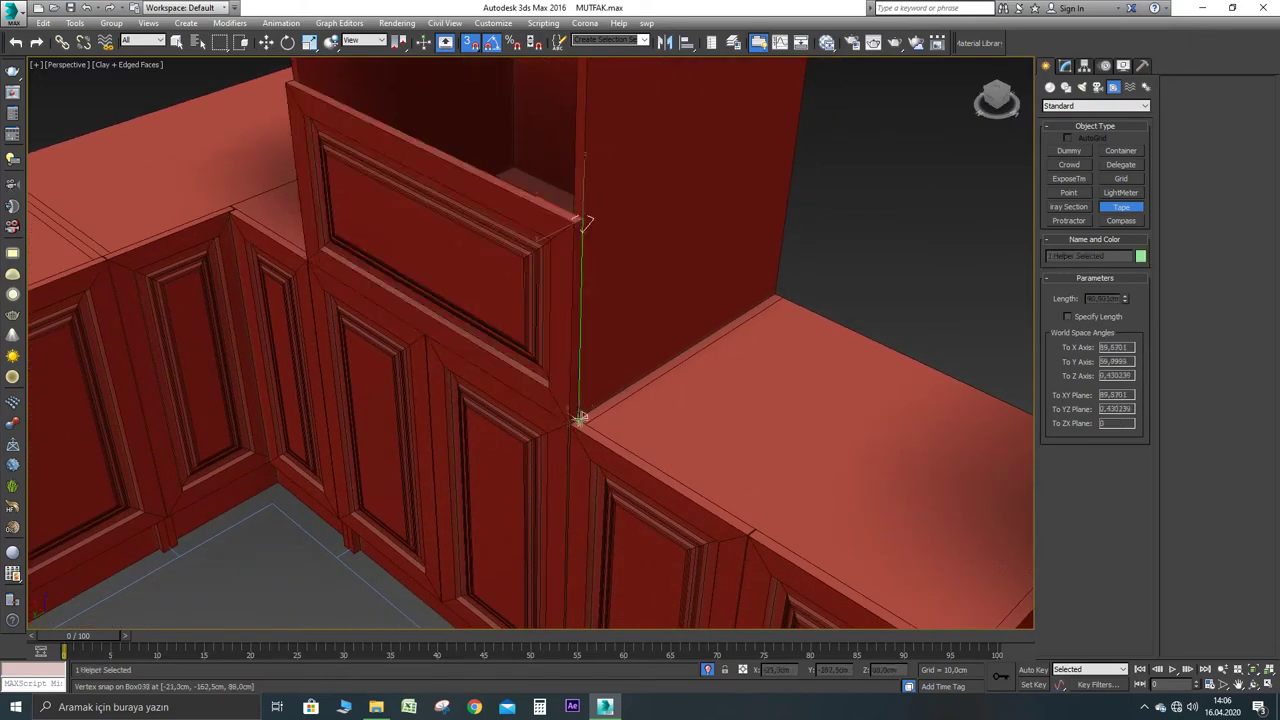
{"action": "right_click", "coordinate": [581, 418]}
Move the door's upper vertices by -0.15 cm along Z and finish vertex editing
{"action": "middle_click_drag", "start_coordinate": [581, 418], "coordinate": [632, 272], "text": "alt"}
{"action": "left_click", "coordinate": [1064, 65]}
{"action": "left_click", "coordinate": [1059, 256]}
{"action": "left_click_drag", "start_coordinate": [743, 234], "coordinate": [213, 44]}
{"action": "left_click_drag", "start_coordinate": [159, 85], "coordinate": [159, 80]}
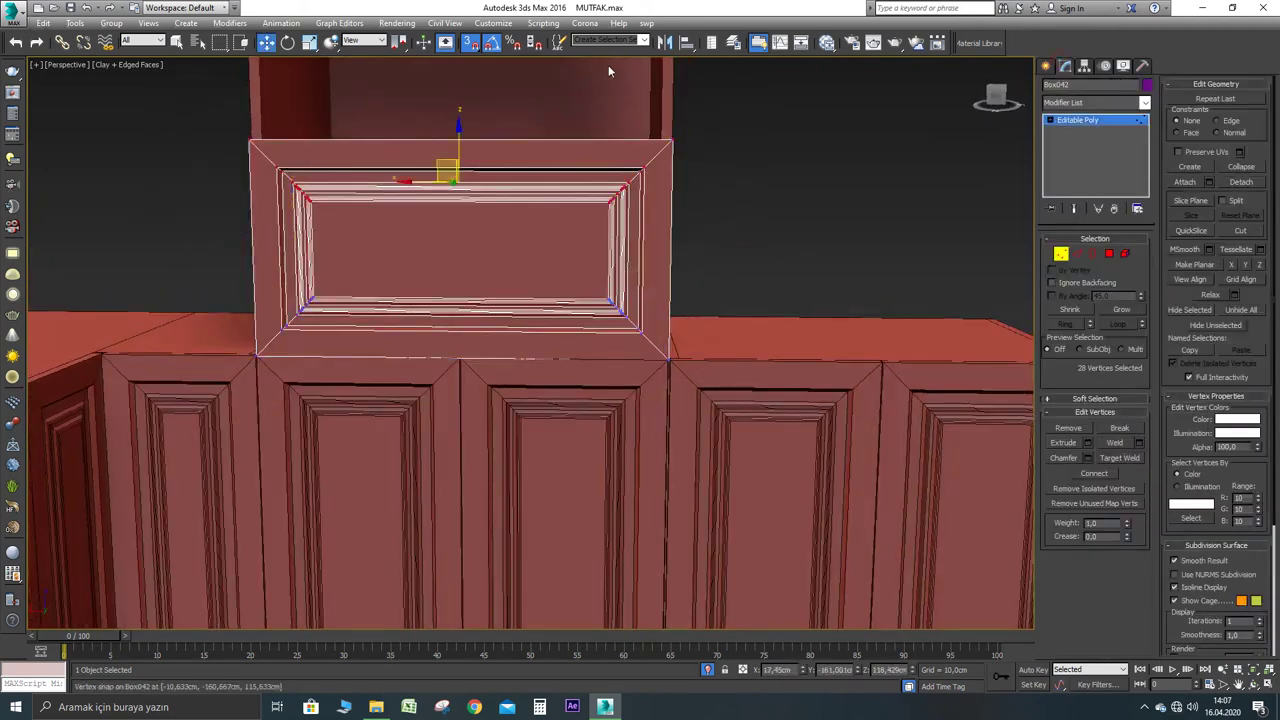
{"action": "right_click", "coordinate": [266, 42]}
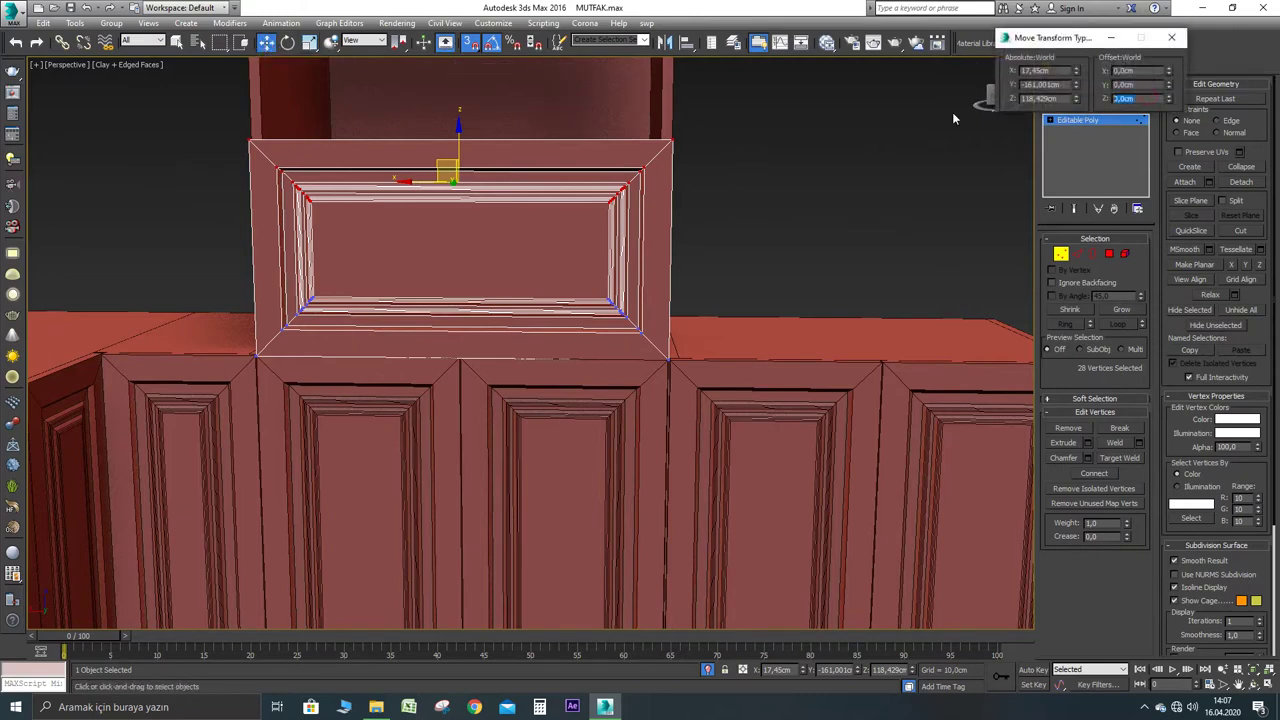
{"action": "type", "text": "45"}
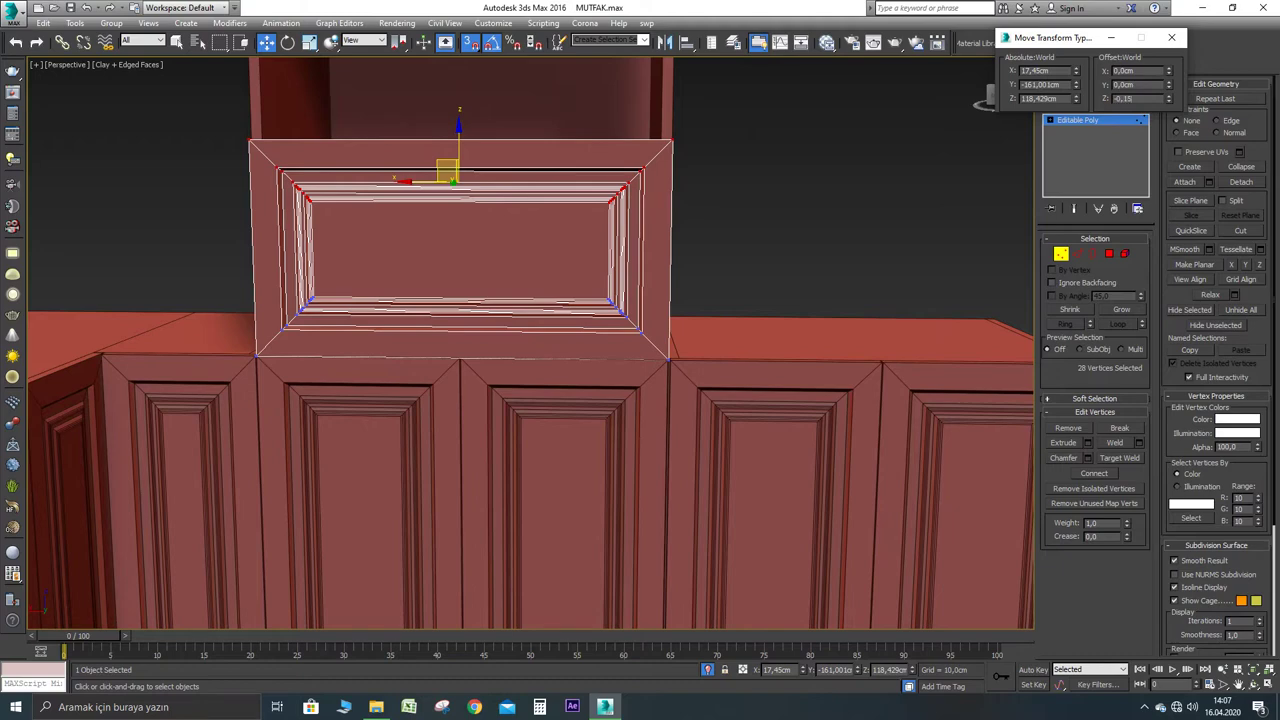
{"action": "key", "text": "Return"}
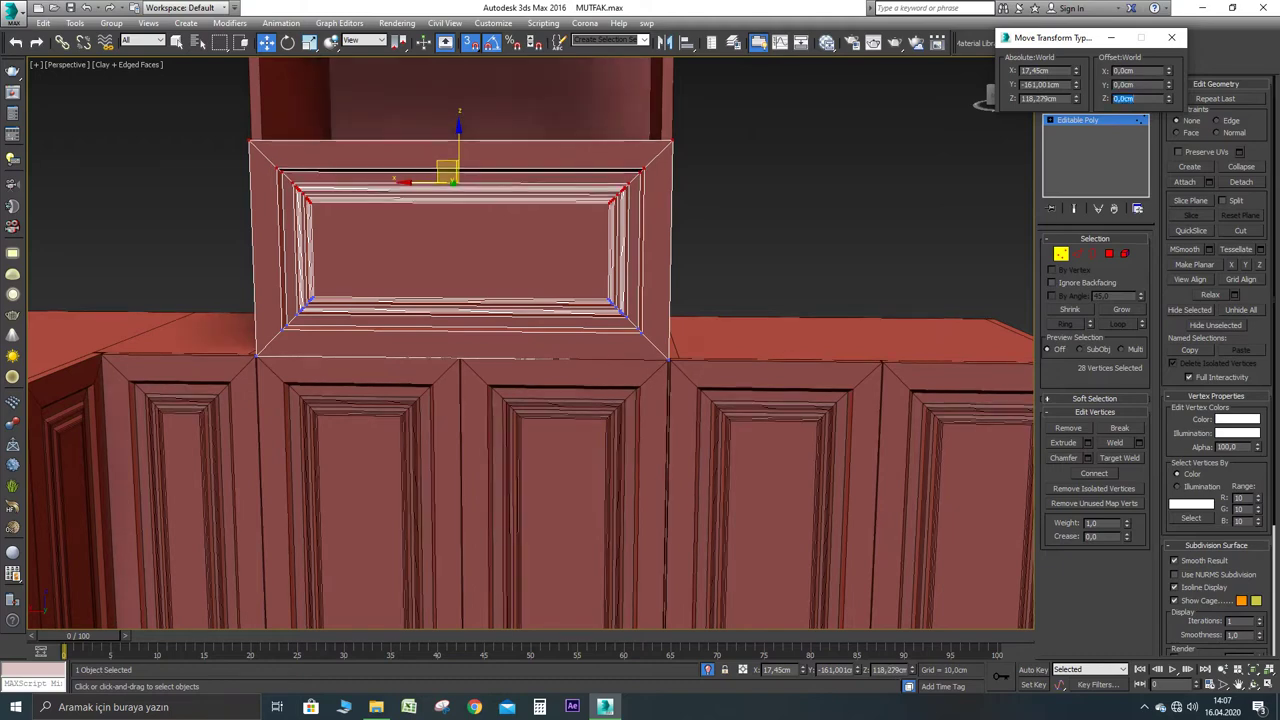
{"action": "mouse_move", "coordinate": [615, 249]}
{"action": "middle_mouse_down", "text": "alt"}
{"action": "mouse_move", "coordinate": [523, 227]}
{"action": "mouse_move", "coordinate": [604, 246]}
{"action": "middle_mouse_up", "text": "alt"}
{"action": "scroll", "coordinate": [604, 246], "scroll_direction": "down", "scroll_amount": 3}
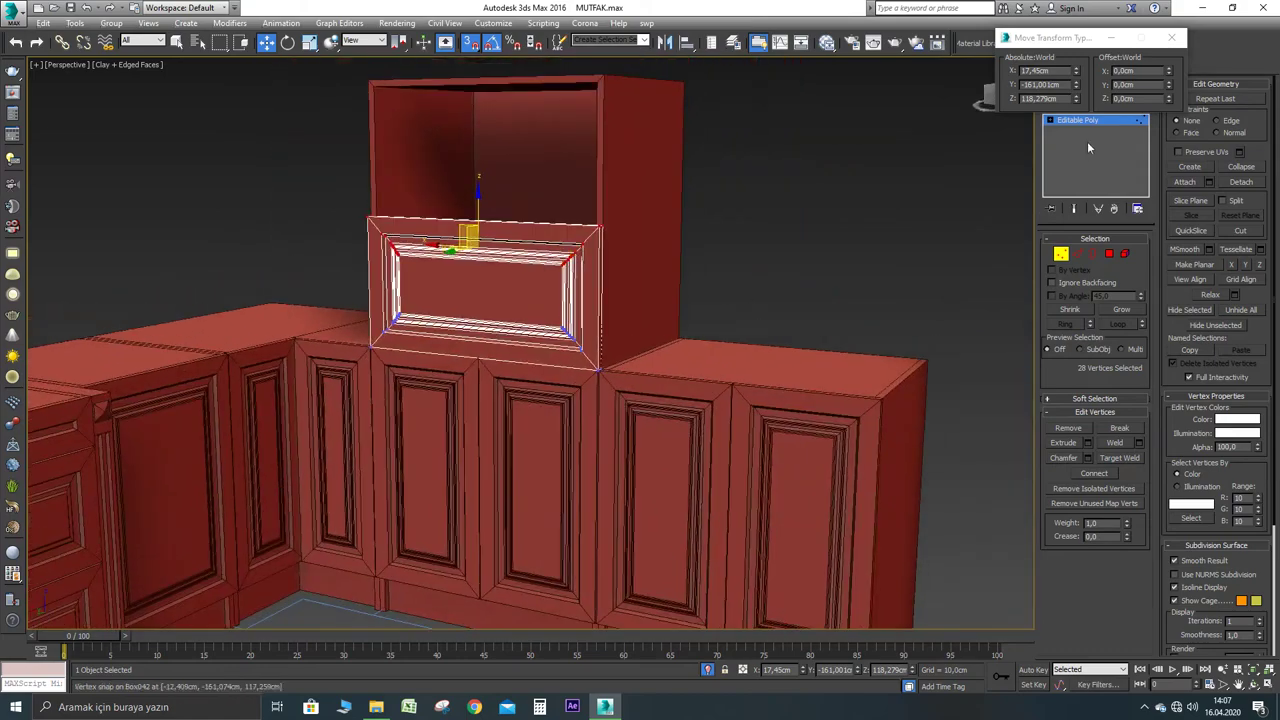
{"action": "left_click", "coordinate": [1060, 256]}
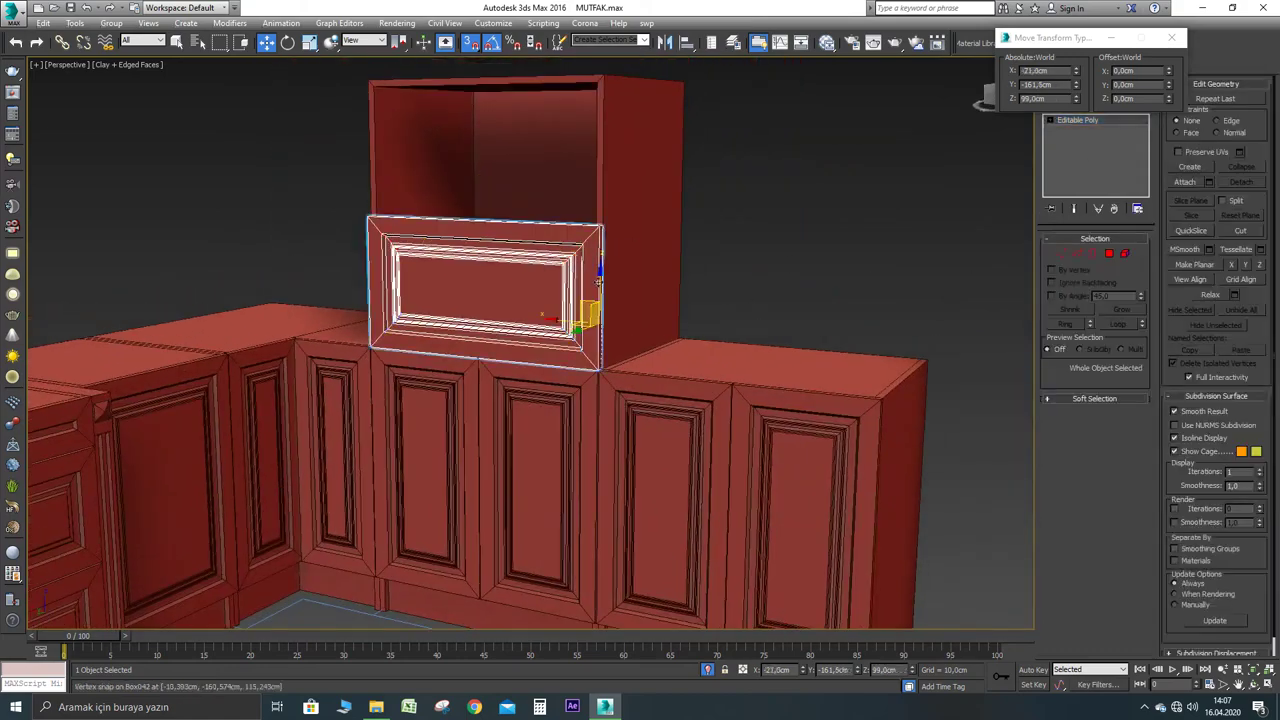
Move the door up and snap its upper corner to the cabinet body's upper front corner
{"action": "left_click_drag", "start_coordinate": [598, 281], "coordinate": [604, 114]}
{"action": "middle_click_drag", "start_coordinate": [604, 114], "coordinate": [574, 225], "text": "alt"}
{"action": "scroll", "coordinate": [581, 240], "scroll_direction": "up", "scroll_amount": 3}
{"action": "left_click_drag", "start_coordinate": [573, 225], "coordinate": [574, 205]}
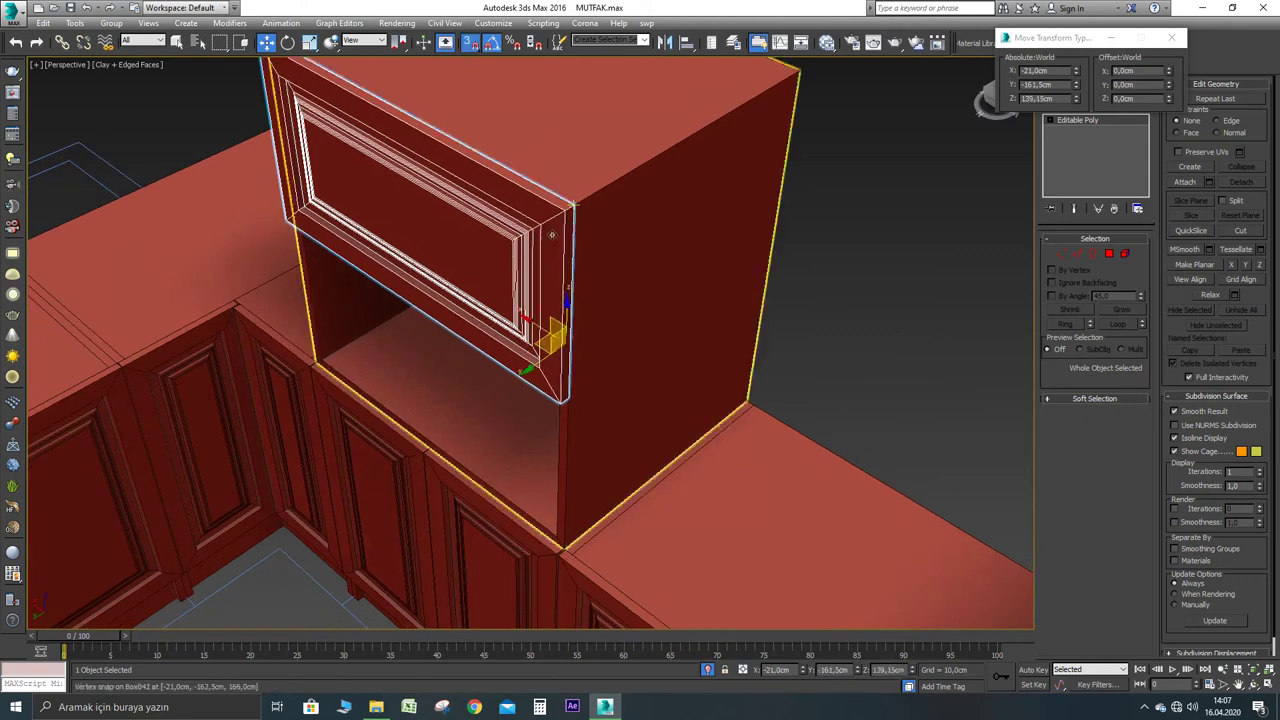
{"action": "middle_click_drag", "start_coordinate": [574, 206], "coordinate": [559, 206], "text": "alt"}
{"action": "scroll", "coordinate": [562, 214], "scroll_direction": "down", "scroll_amount": 4}
Clone the door straight down over the lower half of the cabinet as one independent copy
{"action": "key", "text": "s"}
{"action": "key", "text": "1"}
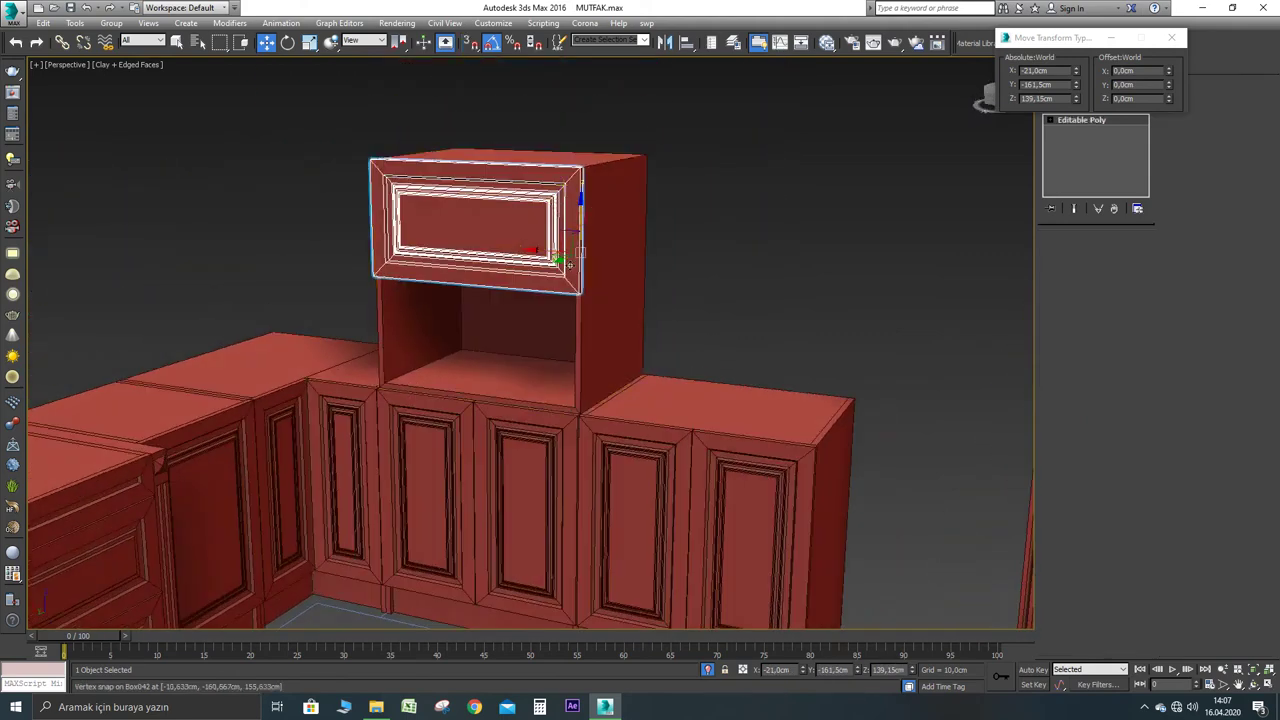
{"action": "left_click_drag", "start_coordinate": [566, 307], "coordinate": [566, 417], "text": "shift"}
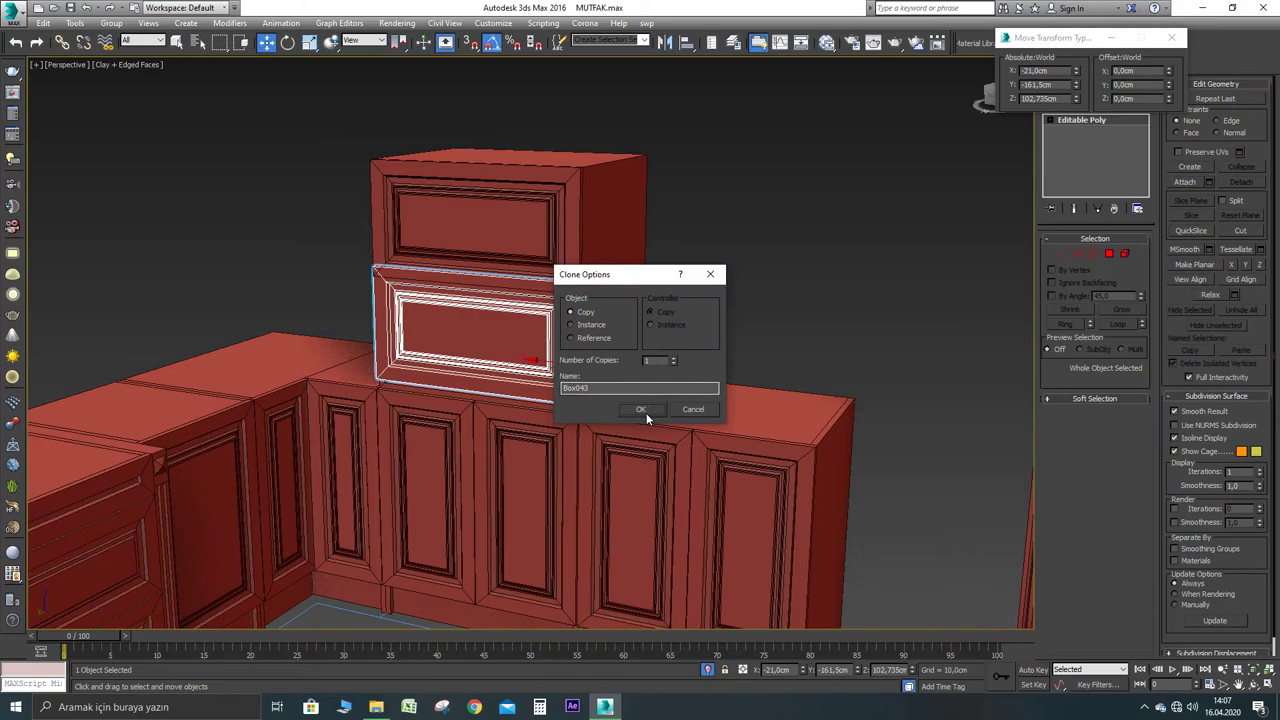
{"action": "left_click", "coordinate": [643, 409]}
Snap the copied door down onto the base cabinets' top edge and deselect it
{"action": "key", "text": "z"}
{"action": "middle_click_drag", "start_coordinate": [594, 400], "coordinate": [623, 423]}
{"action": "key", "text": "s"}
{"action": "left_click_drag", "start_coordinate": [625, 406], "coordinate": [622, 436]}
{"action": "scroll", "coordinate": [622, 436], "scroll_direction": "down", "scroll_amount": 3}
{"action": "middle_click_drag", "start_coordinate": [622, 436], "coordinate": [655, 378], "text": "alt"}
{"action": "left_click", "coordinate": [793, 205]}
{"action": "middle_click_drag", "start_coordinate": [712, 225], "coordinate": [683, 297], "text": "alt"}
{"action": "scroll", "coordinate": [677, 222], "scroll_direction": "down", "scroll_amount": 3}
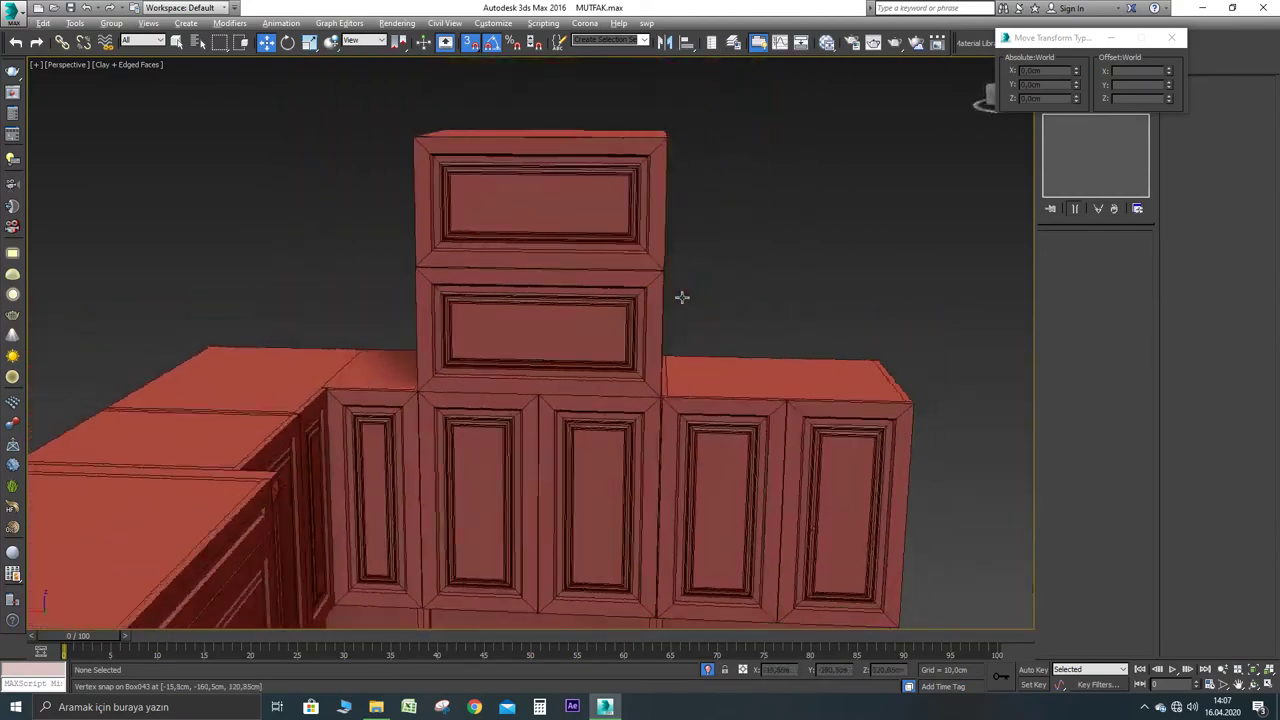
Examine how the two stacked doors line up with each other and with the neighbouring base cabinets
{"action": "scroll", "coordinate": [568, 190], "scroll_direction": "up", "scroll_amount": 3}
{"action": "middle_click_drag", "start_coordinate": [568, 190], "coordinate": [586, 277], "text": "alt"}
{"action": "scroll", "coordinate": [525, 310], "scroll_direction": "up", "scroll_amount": 3}
{"action": "left_click", "coordinate": [594, 323]}
{"action": "middle_click_drag", "start_coordinate": [594, 323], "coordinate": [569, 311], "text": "alt"}
{"action": "scroll", "coordinate": [569, 311], "scroll_direction": "down", "scroll_amount": 2}
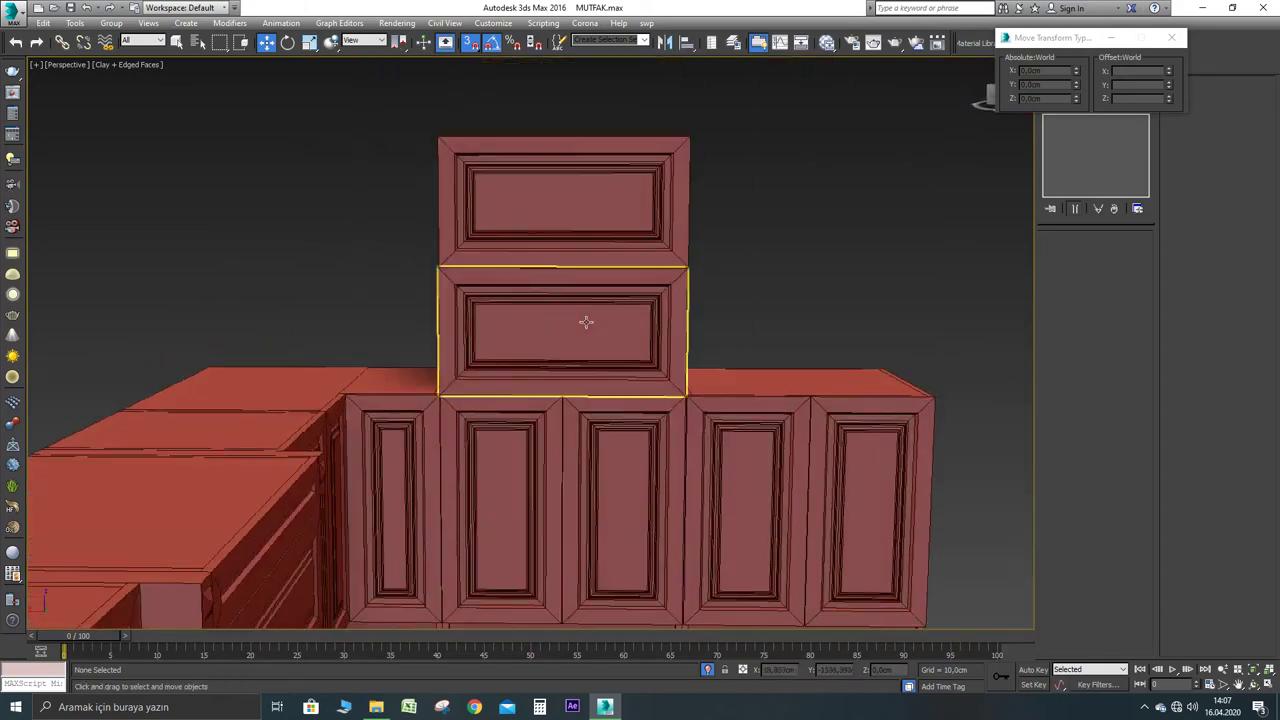
{"action": "middle_click_drag", "start_coordinate": [665, 381], "coordinate": [563, 363], "text": "alt"}
{"action": "scroll", "coordinate": [549, 349], "scroll_direction": "down", "scroll_amount": 2}
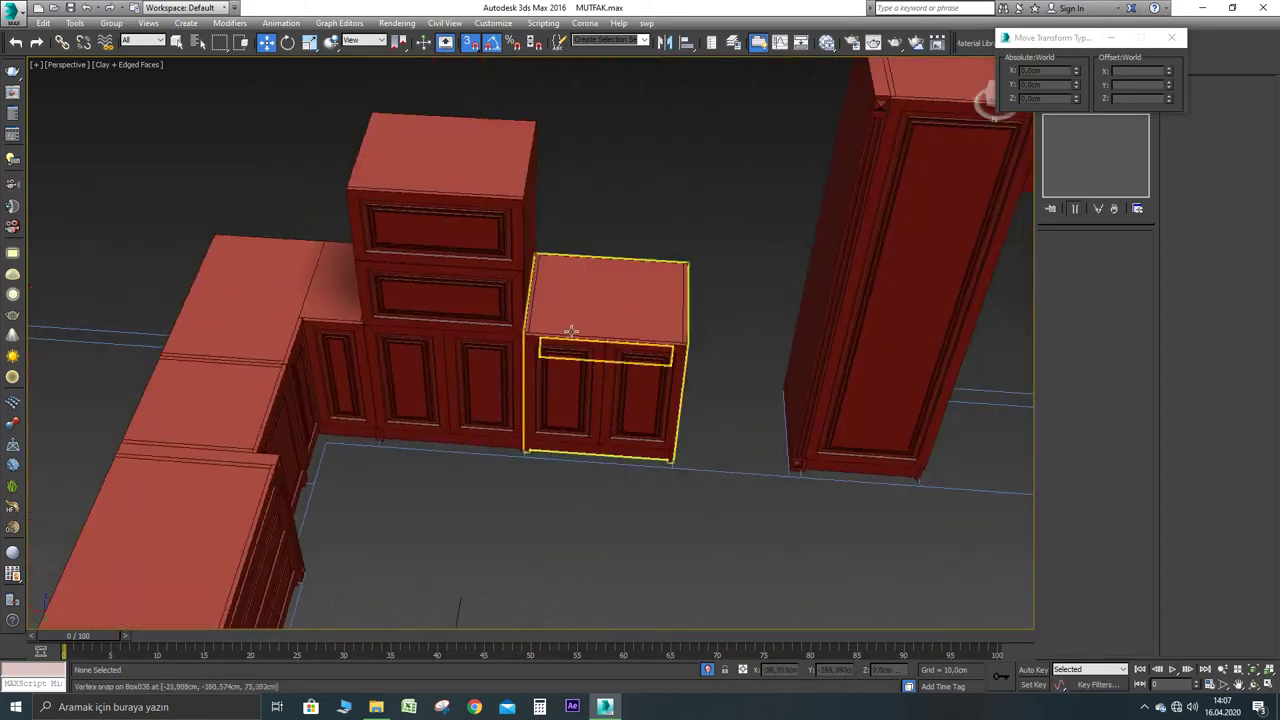
Unhide all objects and hide the room walls and window objects again
{"action": "right_click", "coordinate": [638, 236]}
{"action": "left_click", "coordinate": [670, 183]}
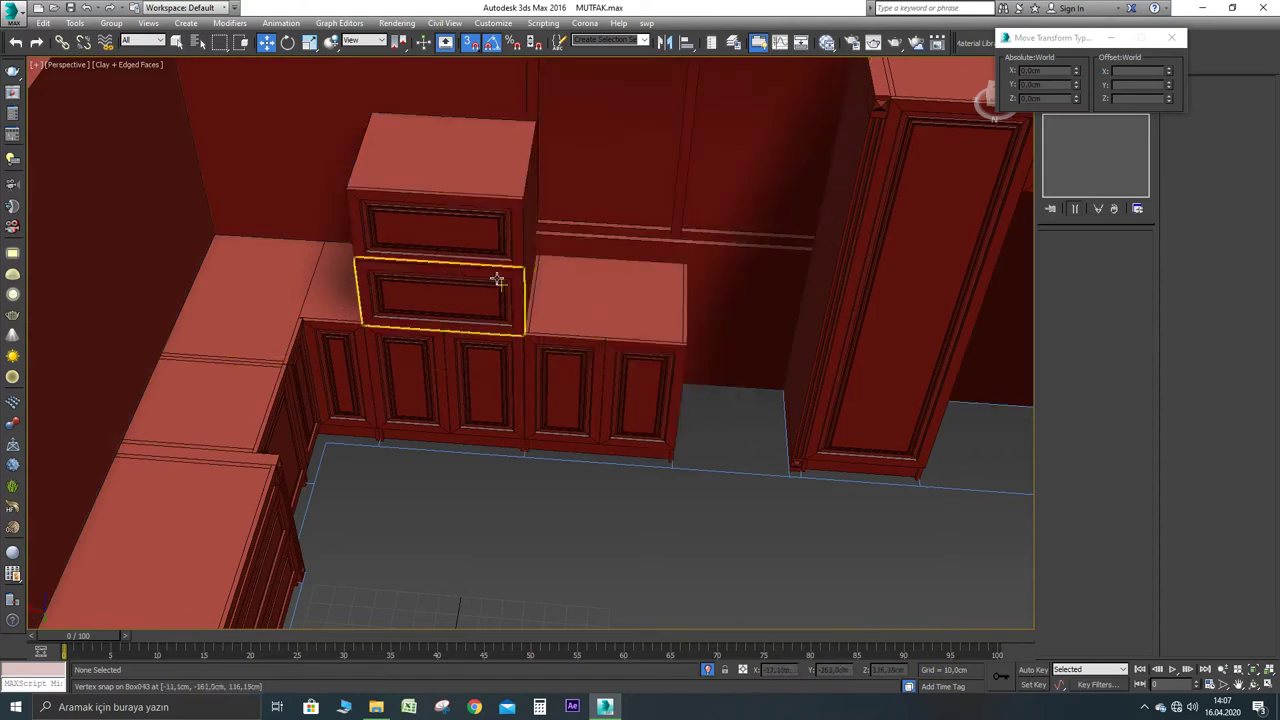
{"action": "left_click", "coordinate": [723, 260]}
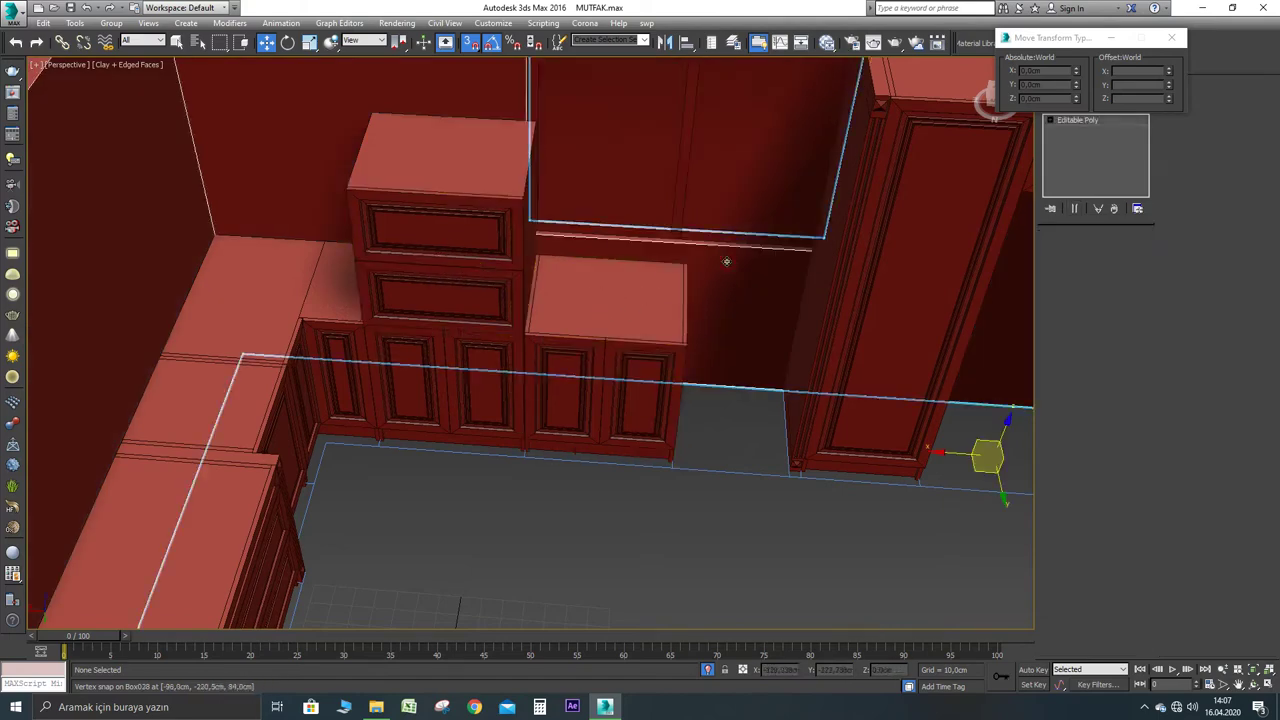
{"action": "left_click", "coordinate": [704, 193], "text": "ctrl"}
{"action": "left_click", "coordinate": [639, 163], "text": "ctrl"}
{"action": "right_click", "coordinate": [639, 162]}
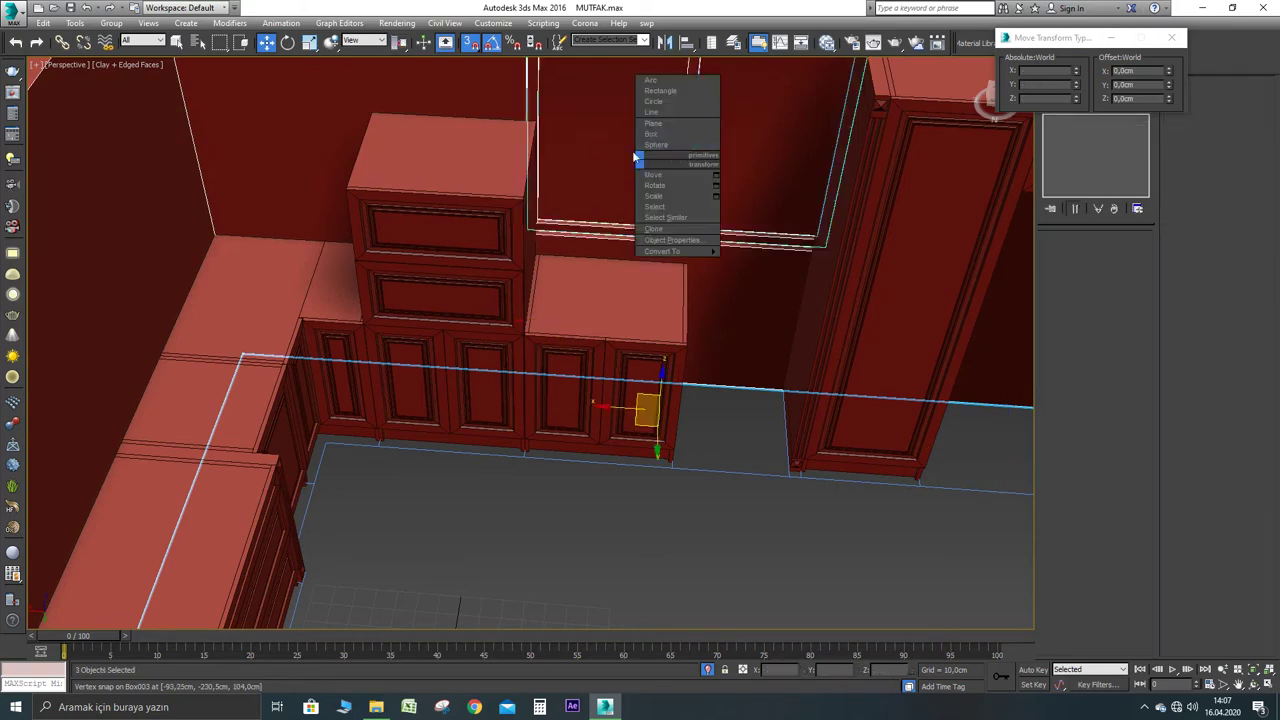
{"action": "right_click", "coordinate": [597, 146]}
{"action": "left_click", "coordinate": [615, 106]}
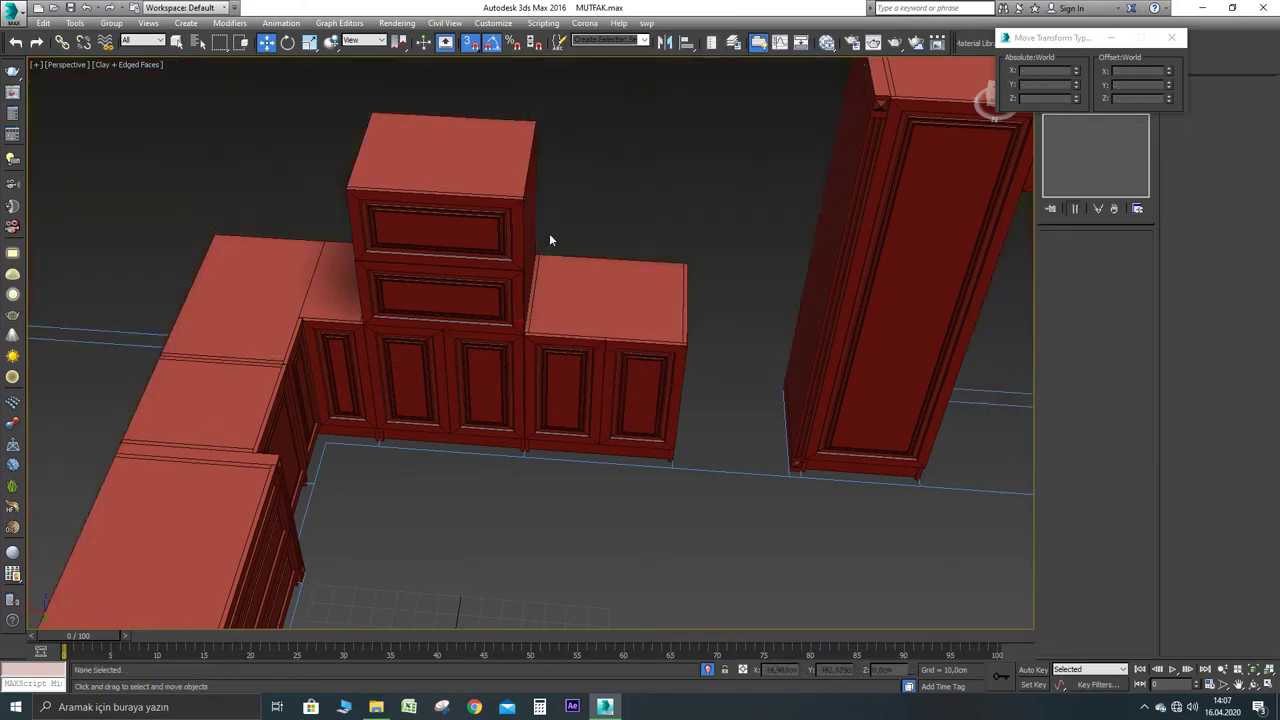
{"action": "scroll", "coordinate": [550, 238], "scroll_direction": "up", "scroll_amount": 4}
{"action": "left_click", "coordinate": [514, 263]}
{"action": "scroll", "coordinate": [510, 263], "scroll_direction": "up", "scroll_amount": 2}
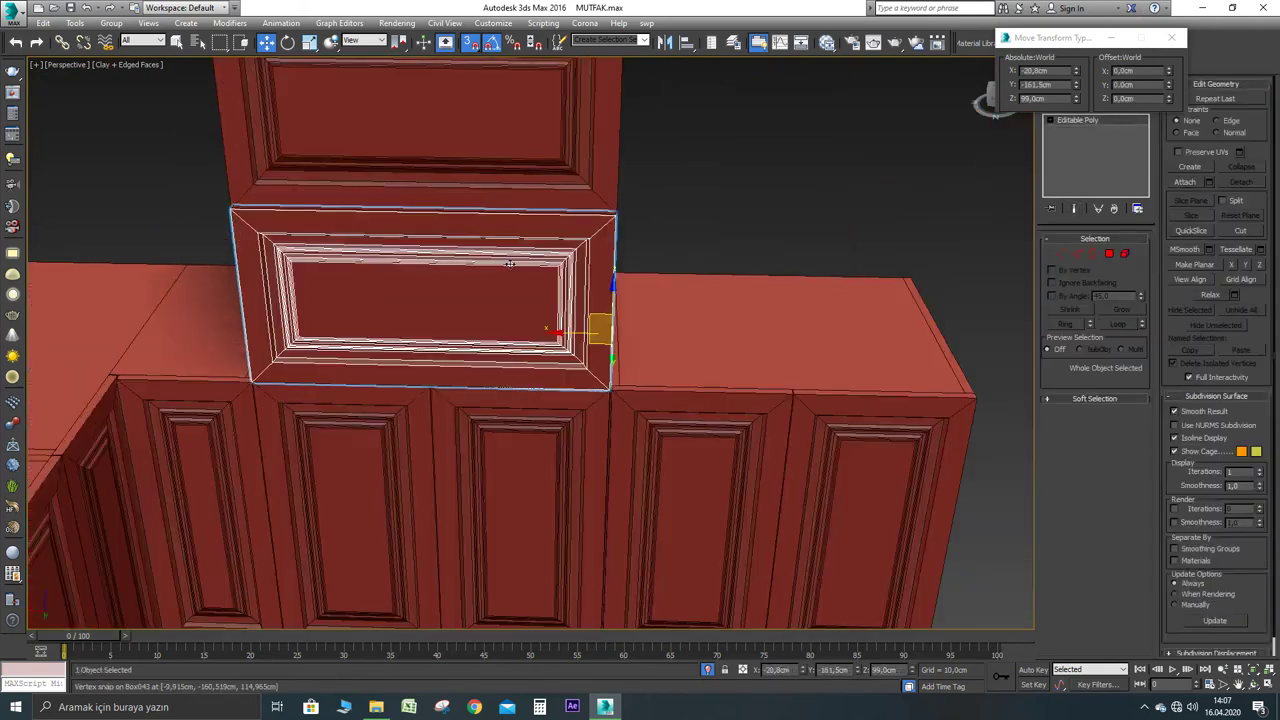
{"action": "middle_click_drag", "start_coordinate": [510, 263], "coordinate": [568, 228], "text": "alt"}
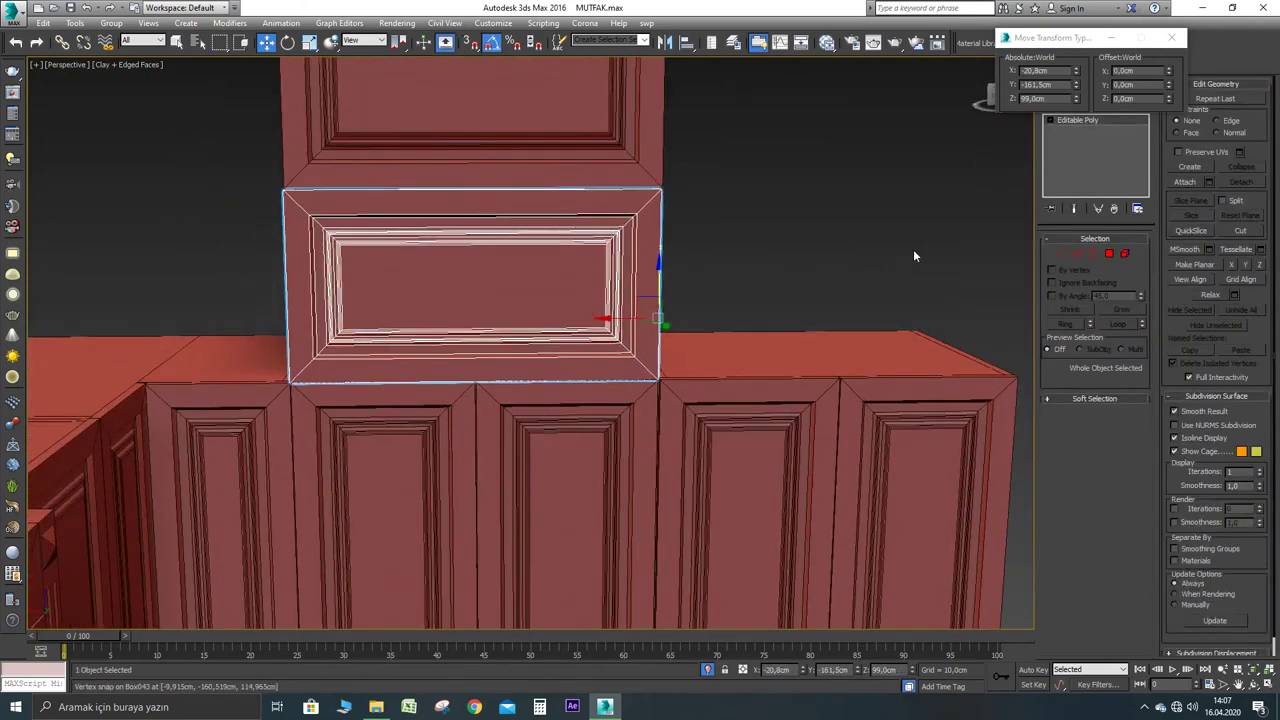
{"action": "left_click", "coordinate": [1125, 253]}
{"action": "left_click", "coordinate": [531, 263]}
{"action": "left_click", "coordinate": [600, 247], "text": "ctrl"}
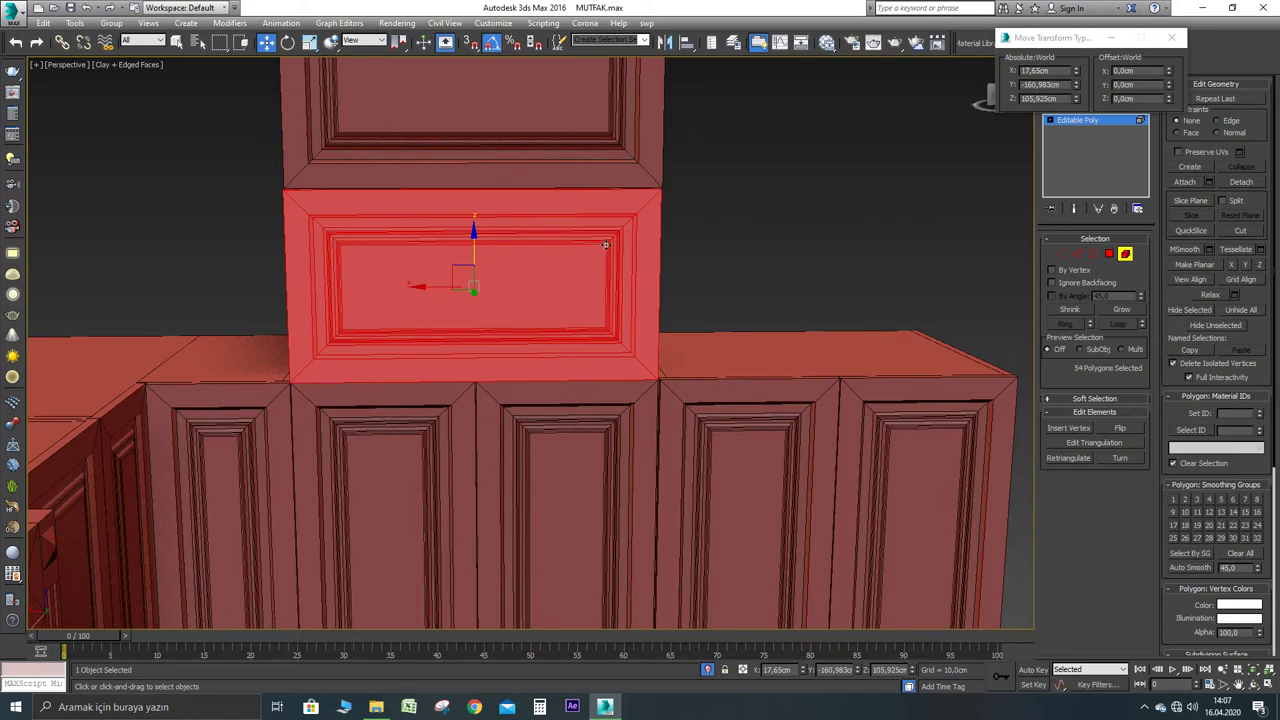
{"action": "left_click", "coordinate": [1109, 255]}
{"action": "left_click", "coordinate": [528, 278]}
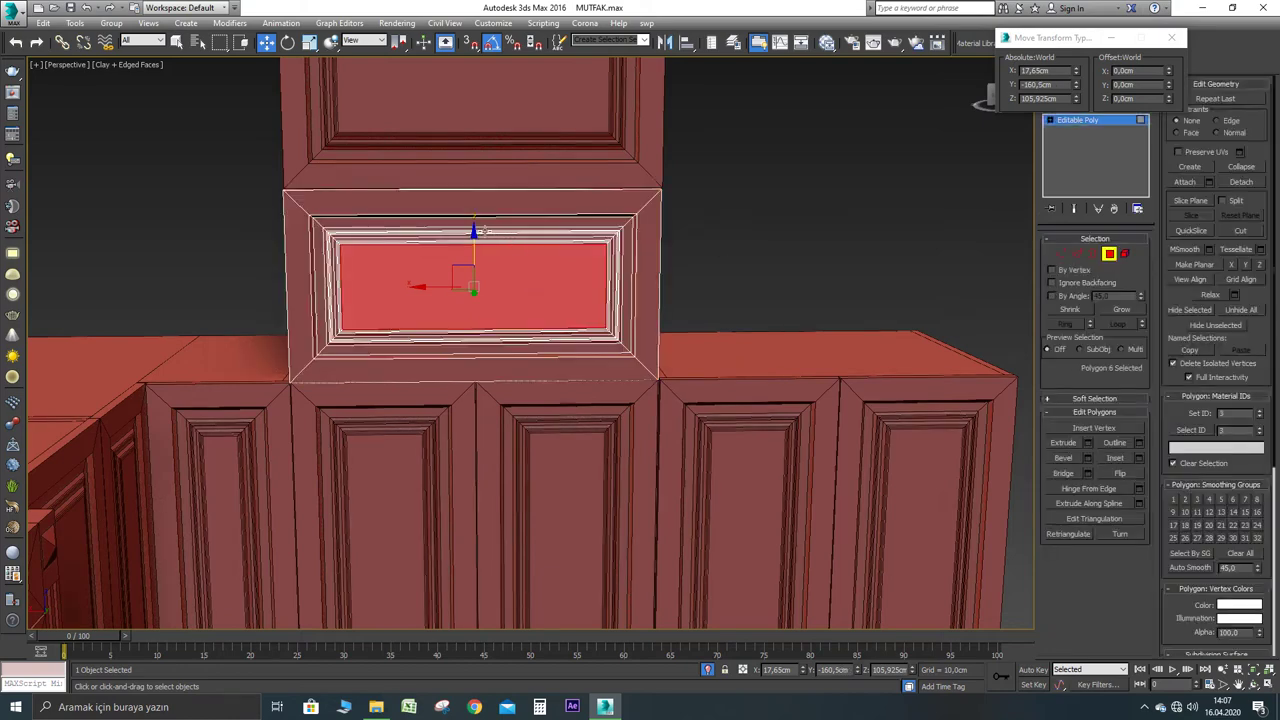
{"action": "left_click", "coordinate": [419, 237], "text": "ctrl"}
{"action": "left_click", "coordinate": [420, 236], "text": "ctrl"}
{"action": "scroll", "coordinate": [459, 237], "scroll_direction": "up", "scroll_amount": 4}
{"action": "middle_click_drag", "start_coordinate": [750, 268], "coordinate": [689, 304], "text": "alt"}
{"action": "scroll", "coordinate": [689, 304], "scroll_direction": "up", "scroll_amount": 3}
{"action": "left_click", "coordinate": [615, 252], "text": "ctrl"}
{"action": "left_click", "coordinate": [630, 231], "text": "shift"}
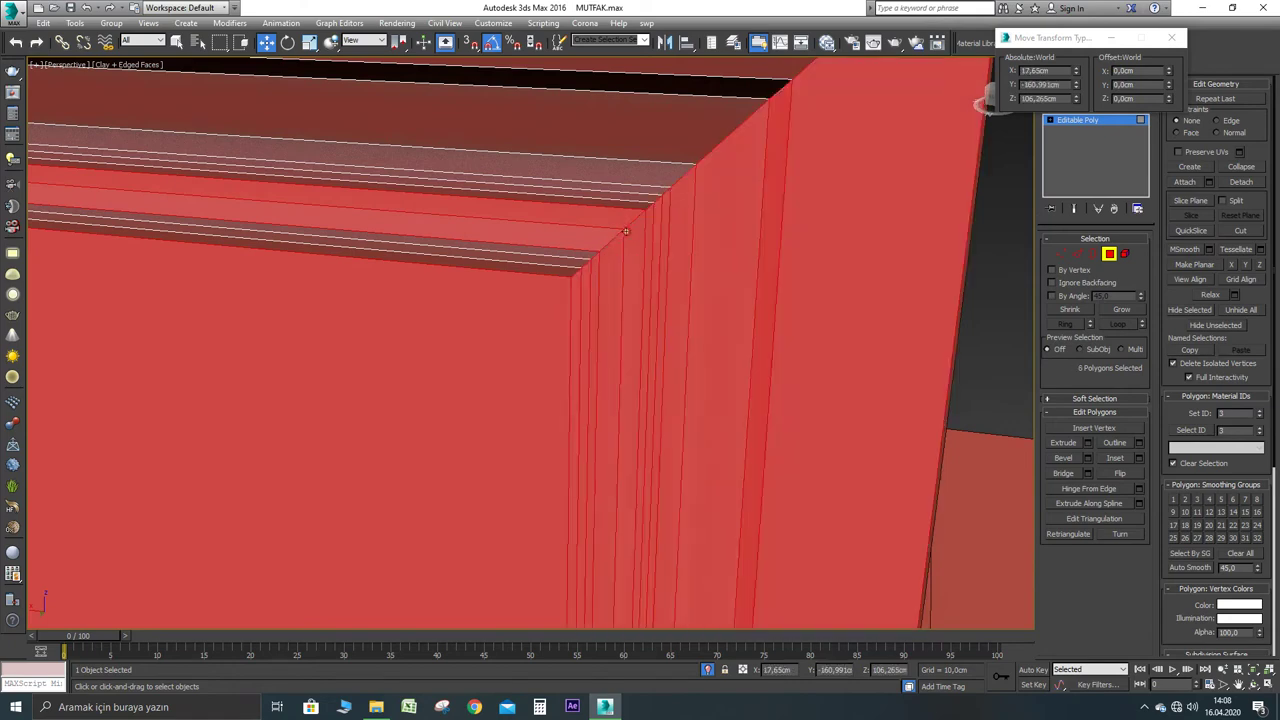
{"action": "key", "text": "shift+z"}
{"action": "key", "text": "shift+z"}
{"action": "scroll", "coordinate": [641, 231], "scroll_direction": "up", "scroll_amount": 3}
{"action": "middle_click_drag", "start_coordinate": [641, 233], "coordinate": [709, 242]}
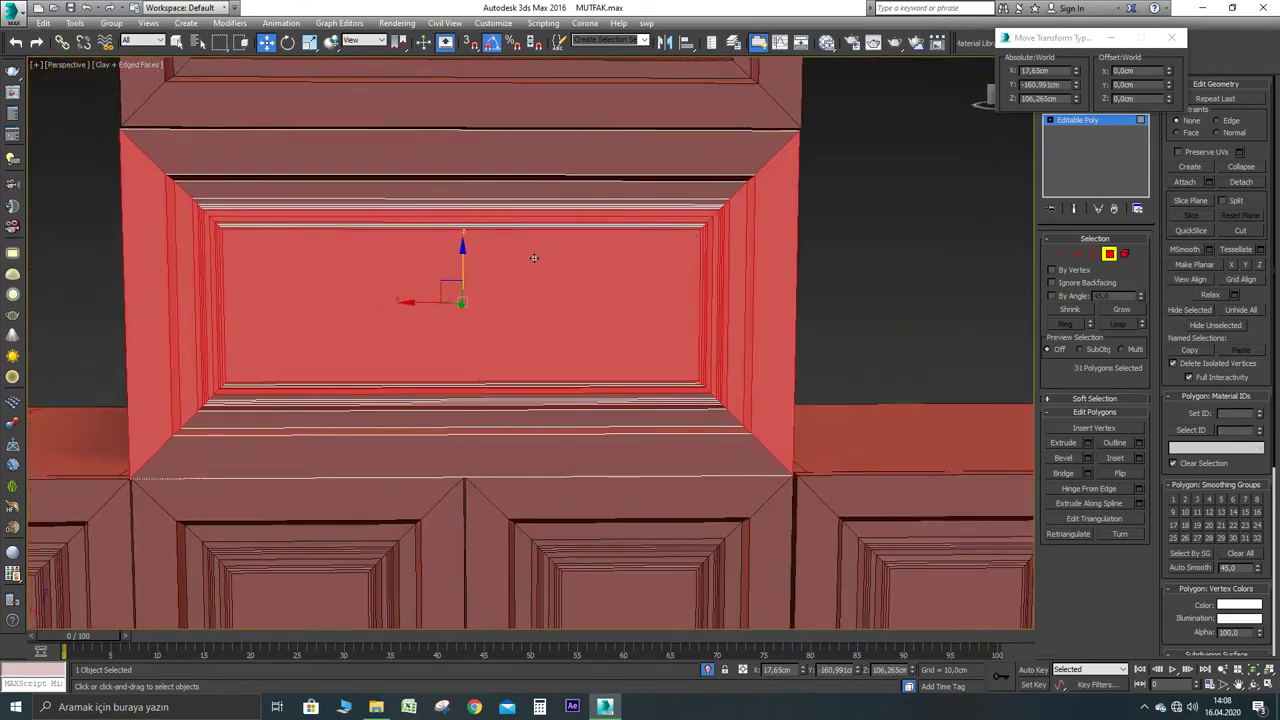
{"action": "left_click", "coordinate": [1109, 254]}
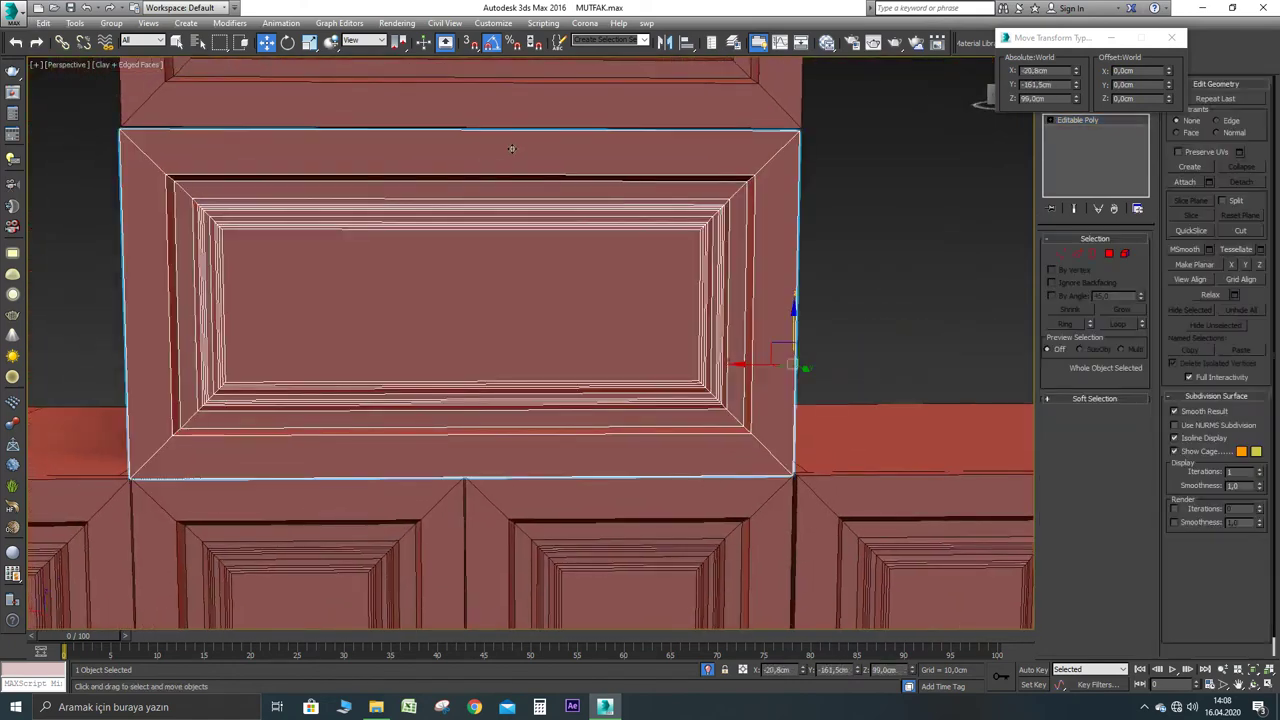
Create a 2 cm by 76.9 cm box over the lower door, snapping its height down to the base cabinets' top edge
{"action": "left_click", "coordinate": [1174, 36]}
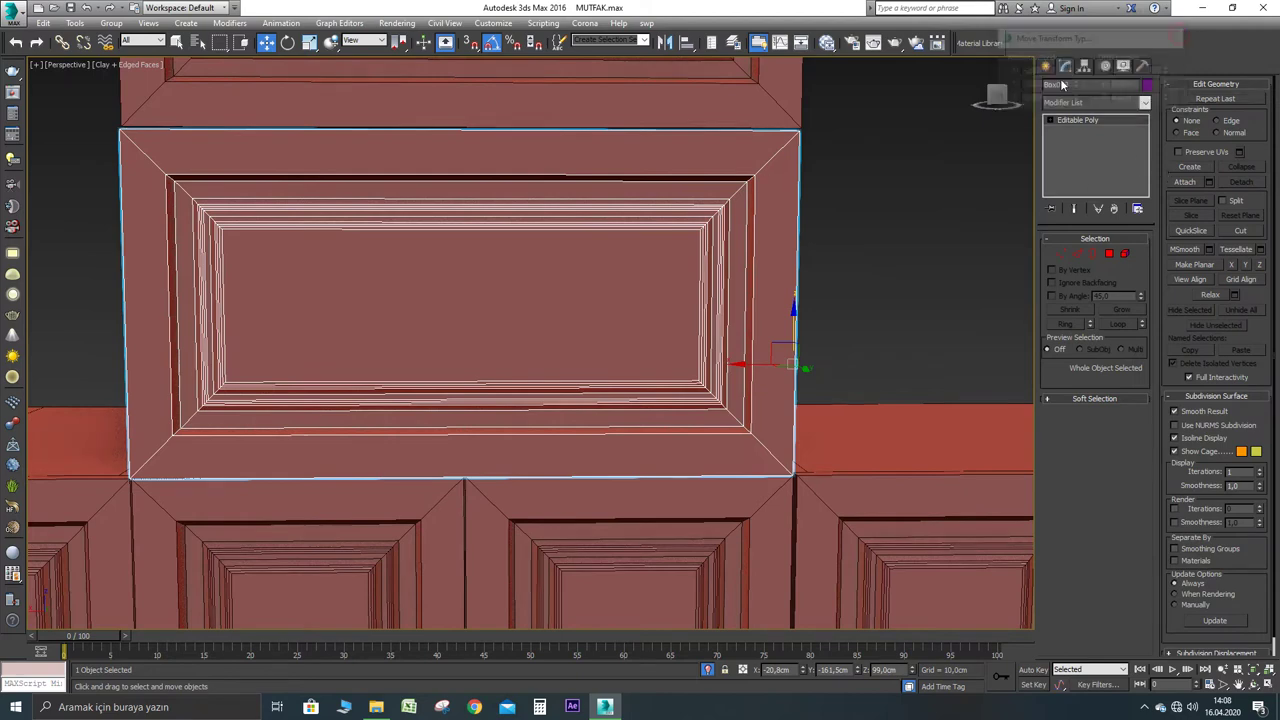
{"action": "left_click", "coordinate": [1048, 66]}
{"action": "left_click", "coordinate": [1050, 87]}
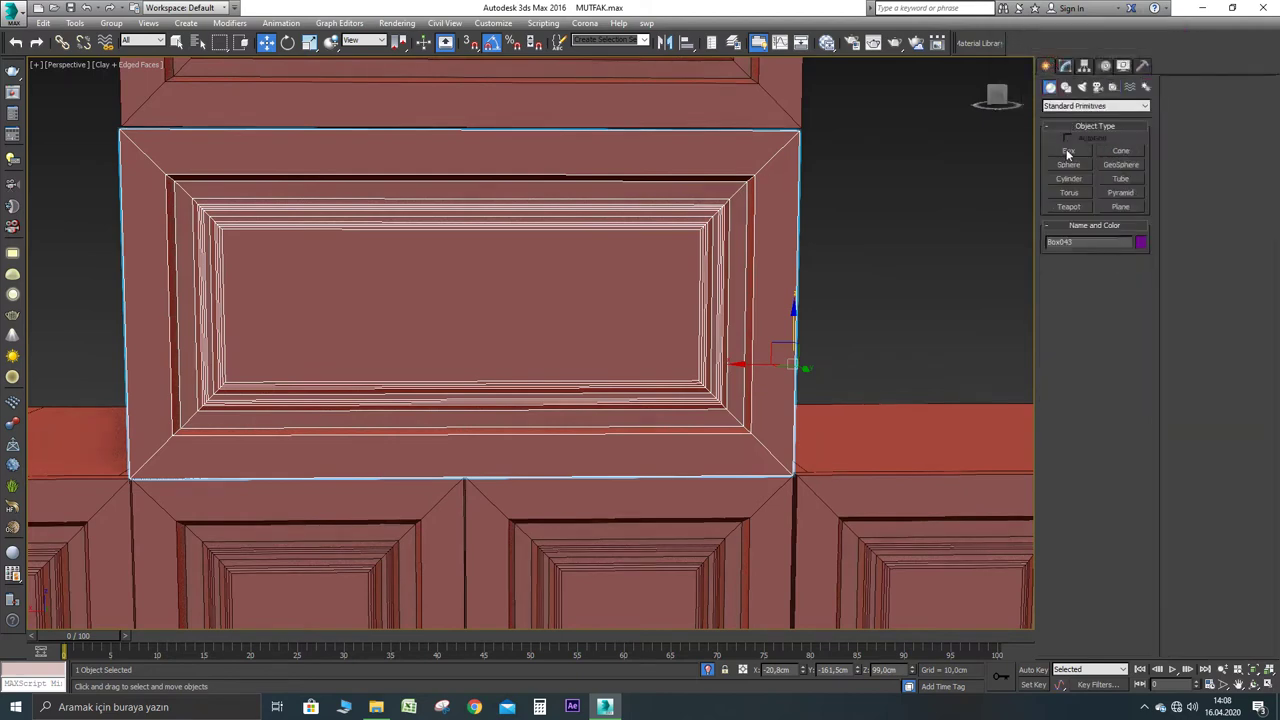
{"action": "left_click", "coordinate": [1069, 150]}
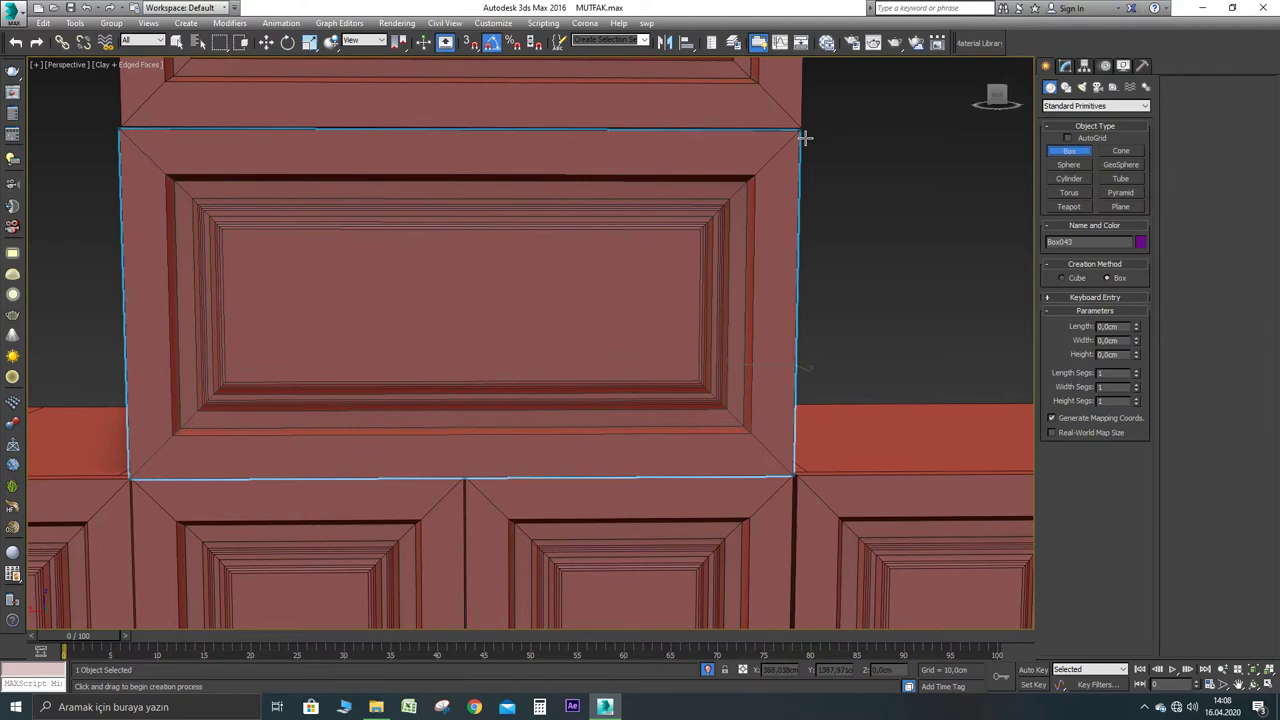
{"action": "middle_click_drag", "start_coordinate": [551, 183], "coordinate": [743, 194], "text": "alt"}
{"action": "left_click_drag", "start_coordinate": [825, 118], "coordinate": [316, 218]}
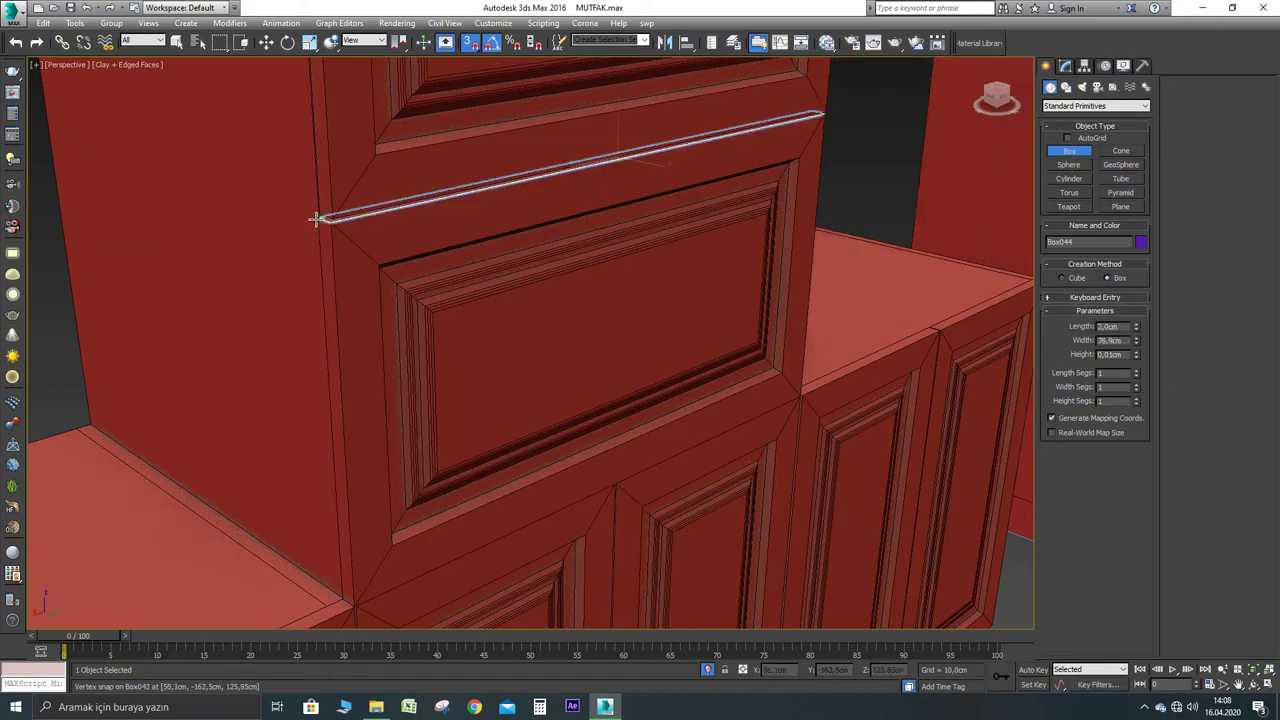
{"action": "middle_click_drag", "start_coordinate": [337, 393], "coordinate": [358, 292]}
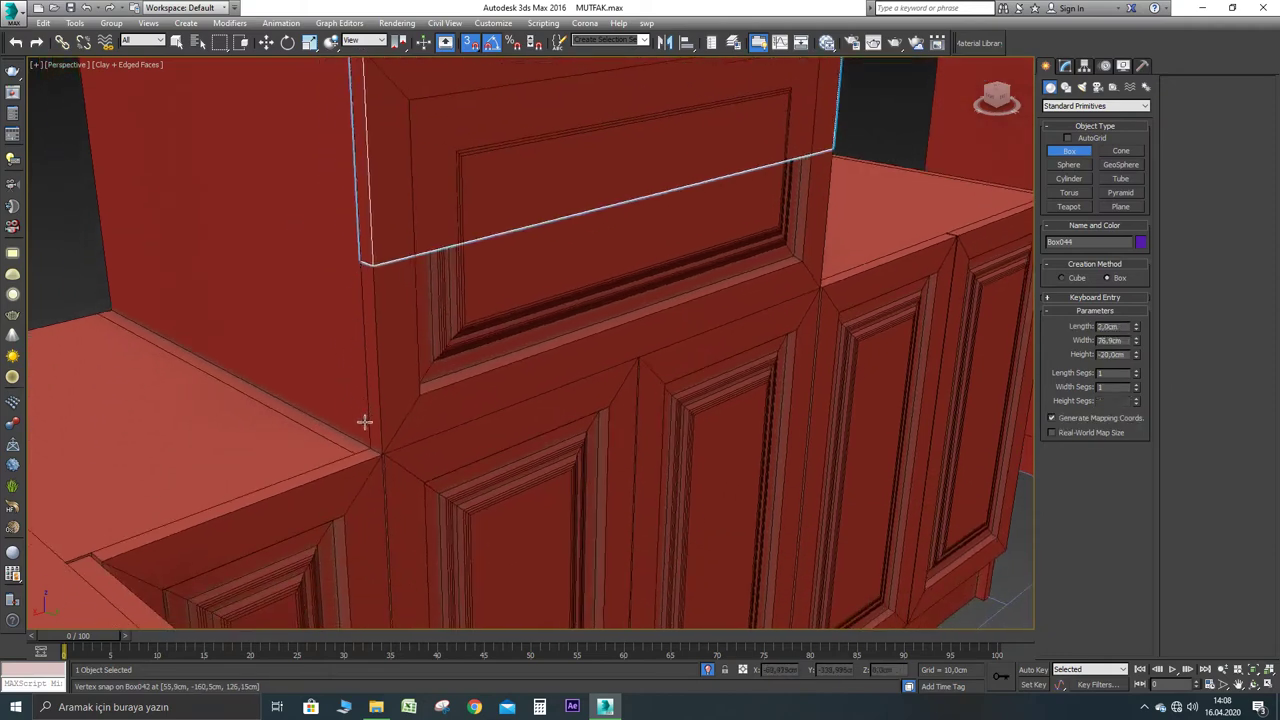
{"action": "left_click", "coordinate": [373, 449]}
{"action": "right_click", "coordinate": [594, 269]}
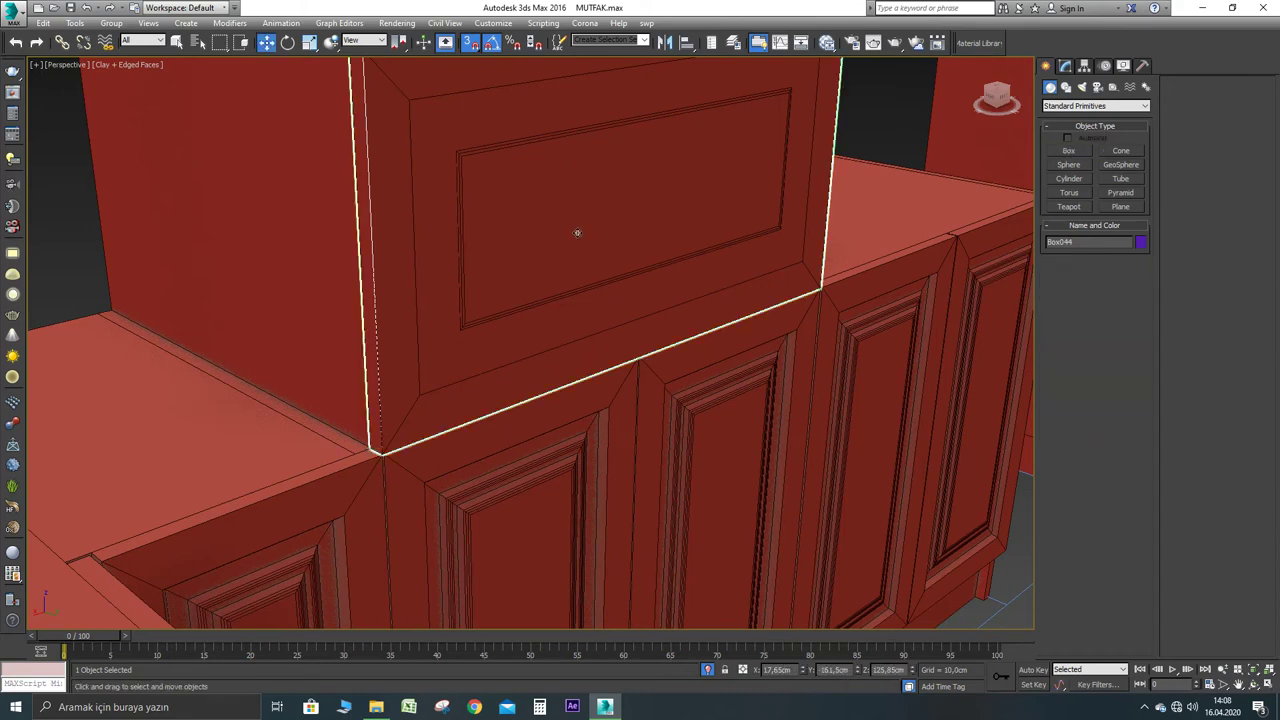
Turn off snapping and convert the new box to an editable poly
{"action": "middle_click_drag", "start_coordinate": [570, 233], "coordinate": [527, 242], "text": "alt"}
{"action": "scroll", "coordinate": [438, 360], "scroll_direction": "down", "scroll_amount": 3}
{"action": "key", "text": "s"}
{"action": "left_click_drag", "start_coordinate": [540, 148], "coordinate": [569, 142]}
{"action": "right_click", "coordinate": [569, 142]}
{"action": "scroll", "coordinate": [492, 230], "scroll_direction": "up", "scroll_amount": 2}
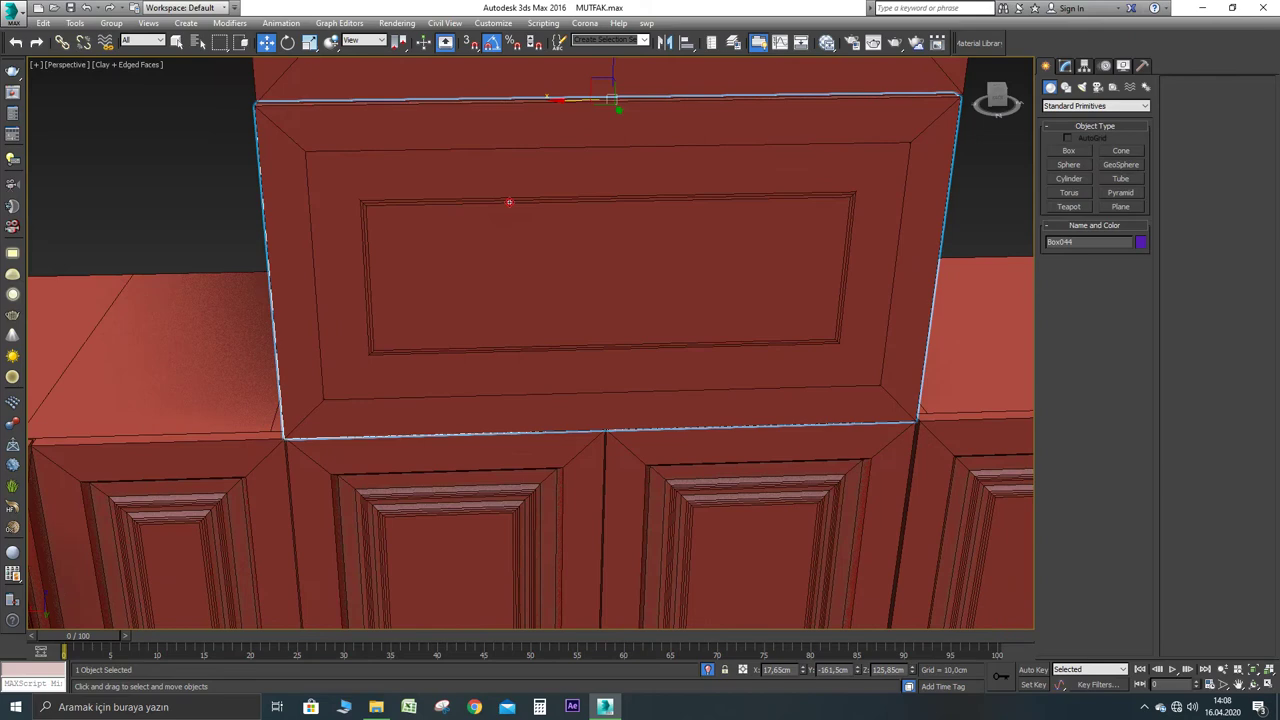
{"action": "right_click", "coordinate": [509, 206]}
{"action": "mouse_move", "coordinate": [606, 333]}
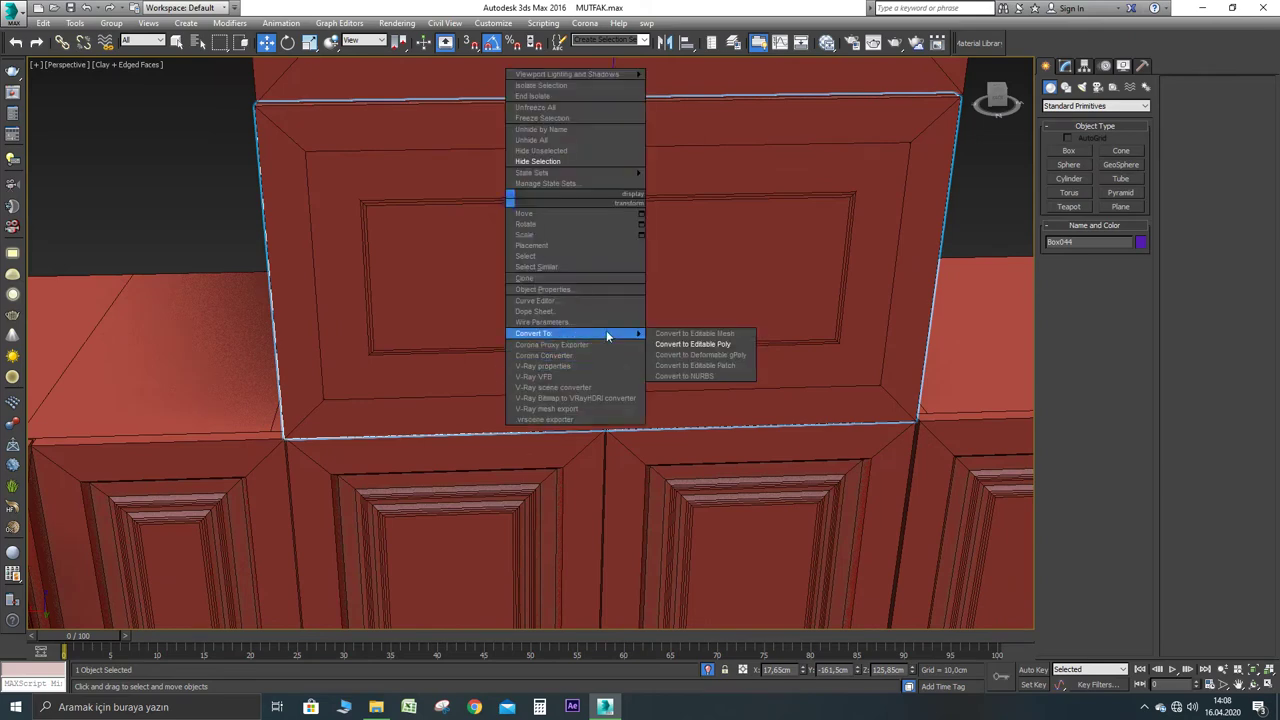
{"action": "left_click", "coordinate": [685, 344]}
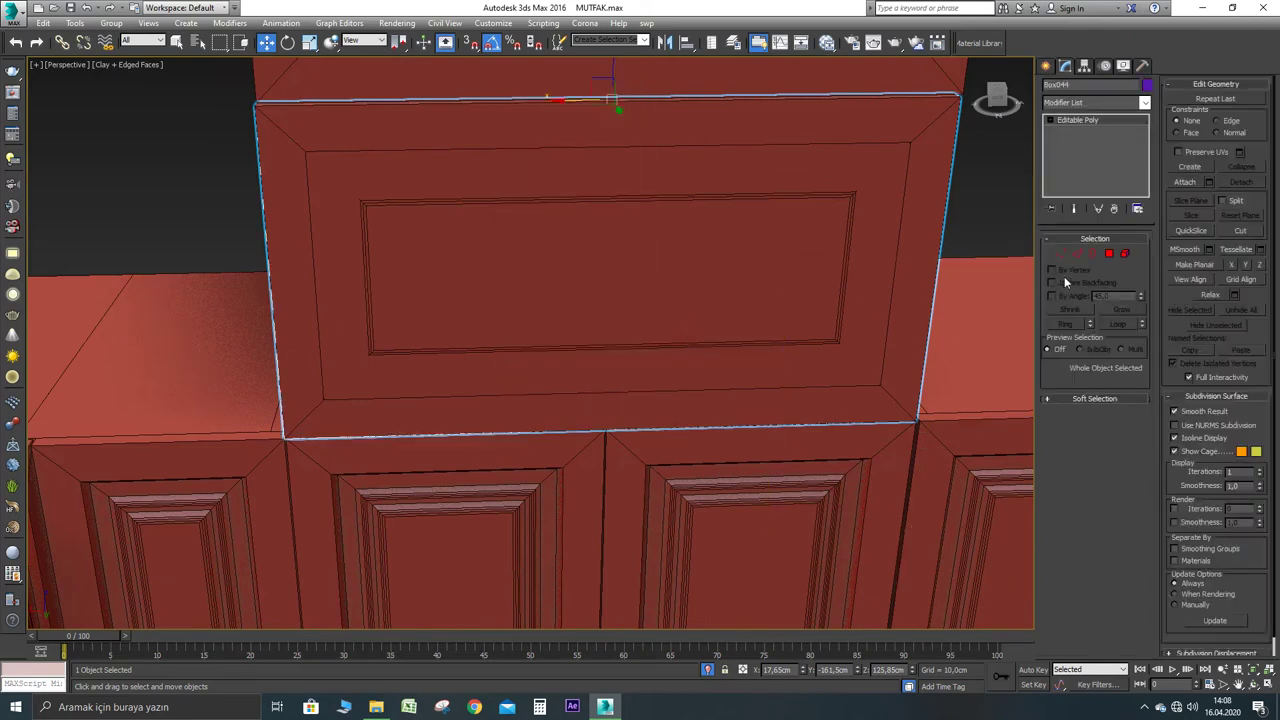
Select the front and back polygons of the new box
{"action": "left_click", "coordinate": [1108, 255]}
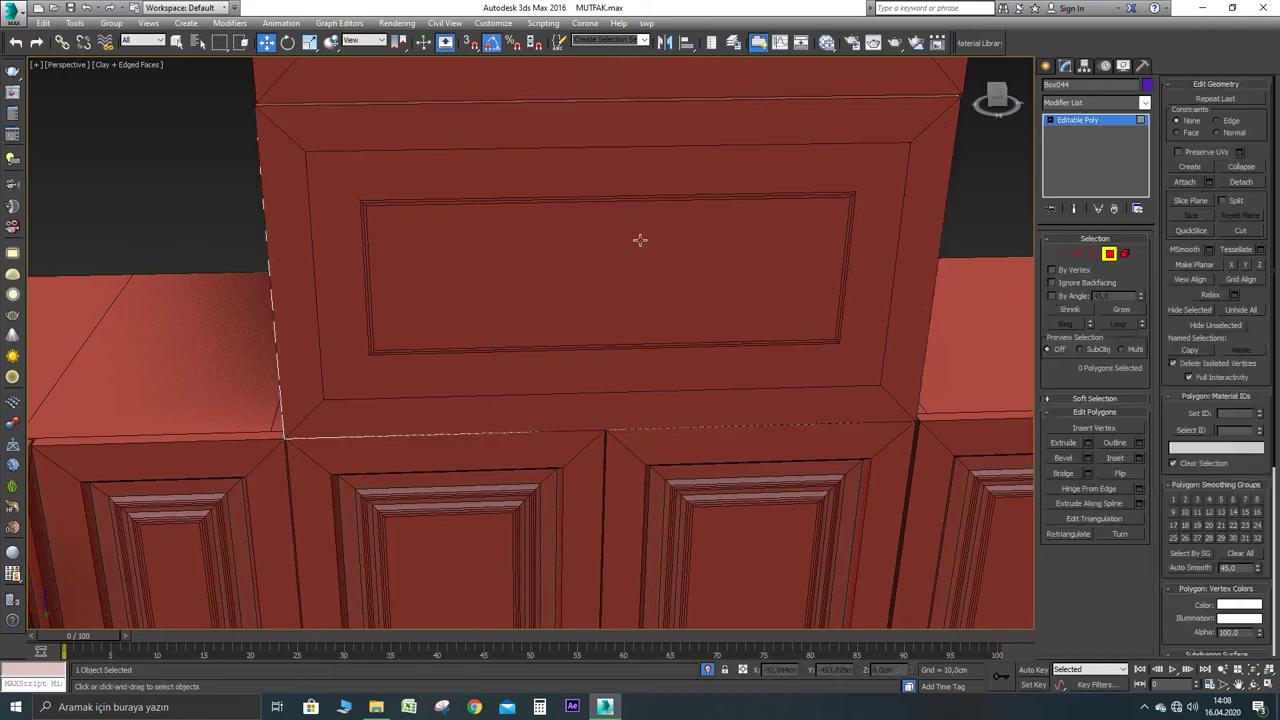
{"action": "left_click", "coordinate": [640, 240]}
{"action": "middle_click_drag", "start_coordinate": [433, 281], "coordinate": [827, 332], "text": "alt"}
{"action": "left_click", "coordinate": [743, 284], "text": "ctrl"}
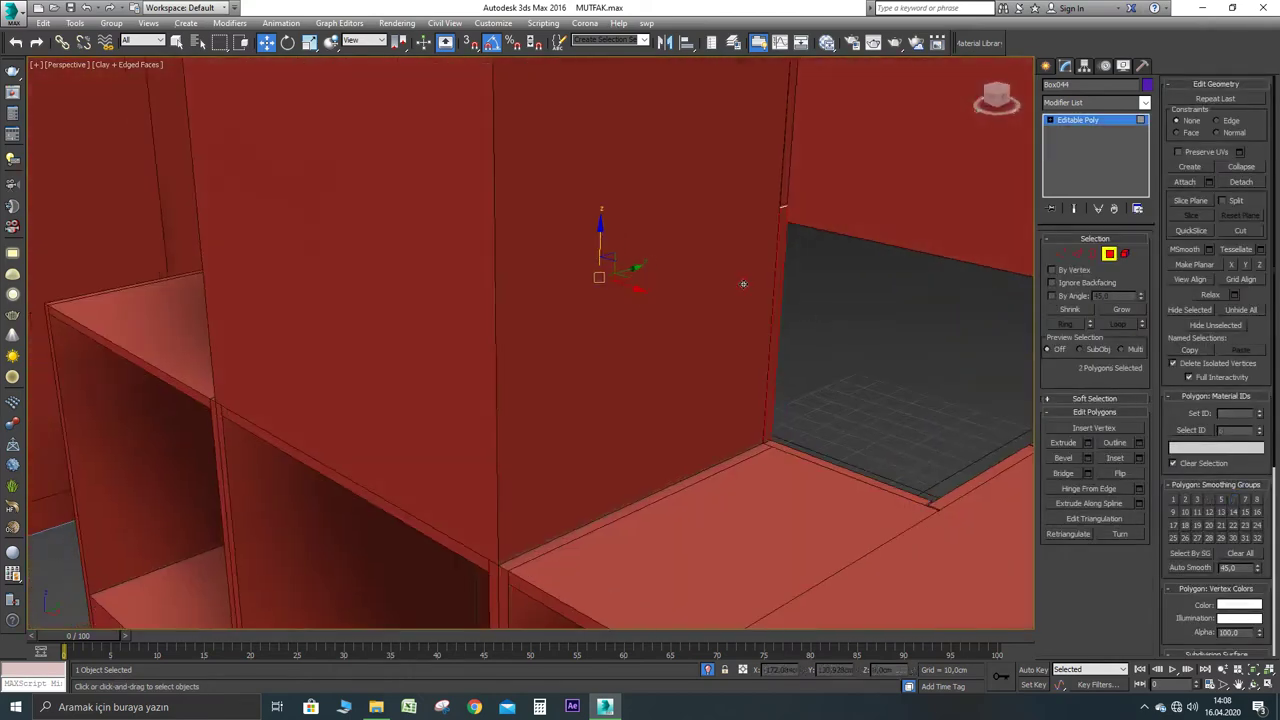
{"action": "middle_click_drag", "start_coordinate": [839, 303], "coordinate": [605, 329], "text": "alt"}
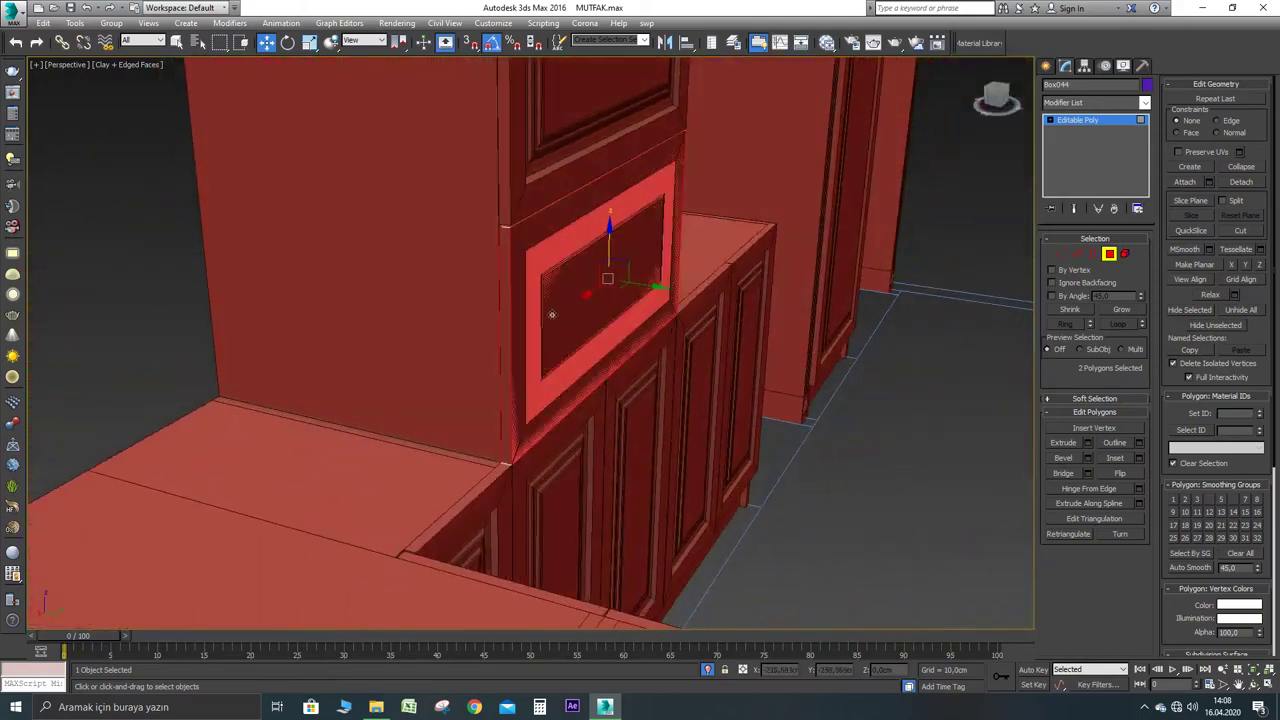
Isolate the box to check its selected polygons and unhide all objects
{"action": "middle_click_drag", "start_coordinate": [550, 307], "coordinate": [581, 297], "text": "alt"}
{"action": "key", "text": "alt+q"}
{"action": "right_click", "coordinate": [621, 270]}
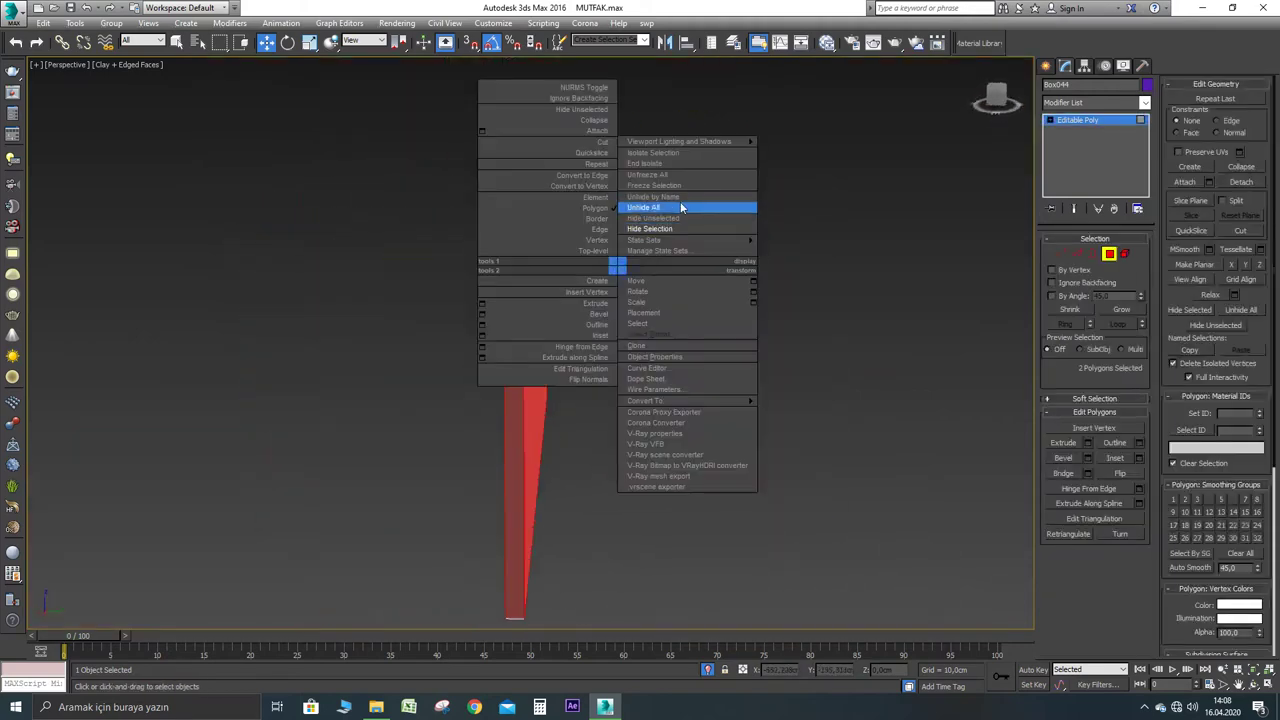
{"action": "left_click", "coordinate": [680, 204]}
{"action": "middle_click_drag", "start_coordinate": [563, 257], "coordinate": [768, 276], "text": "alt"}
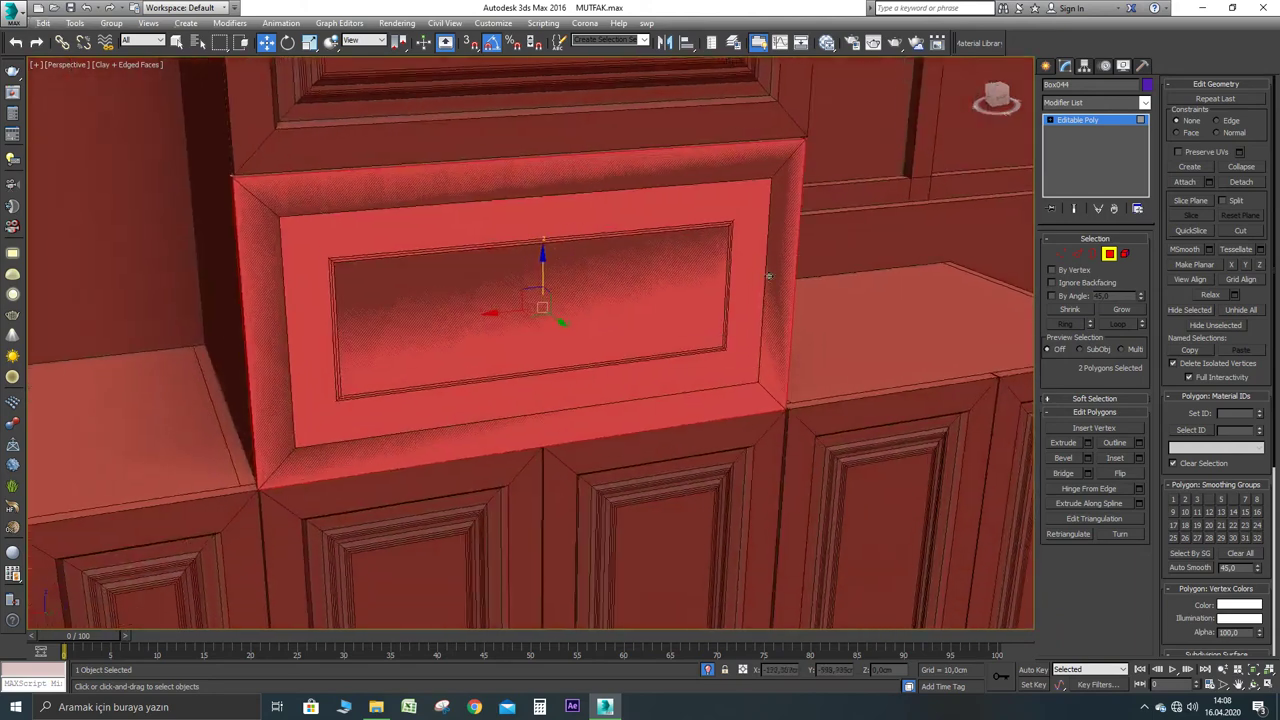
Inset the box's front and back polygons by 5 cm and bridge them into an open frame
{"action": "left_click", "coordinate": [1138, 458]}
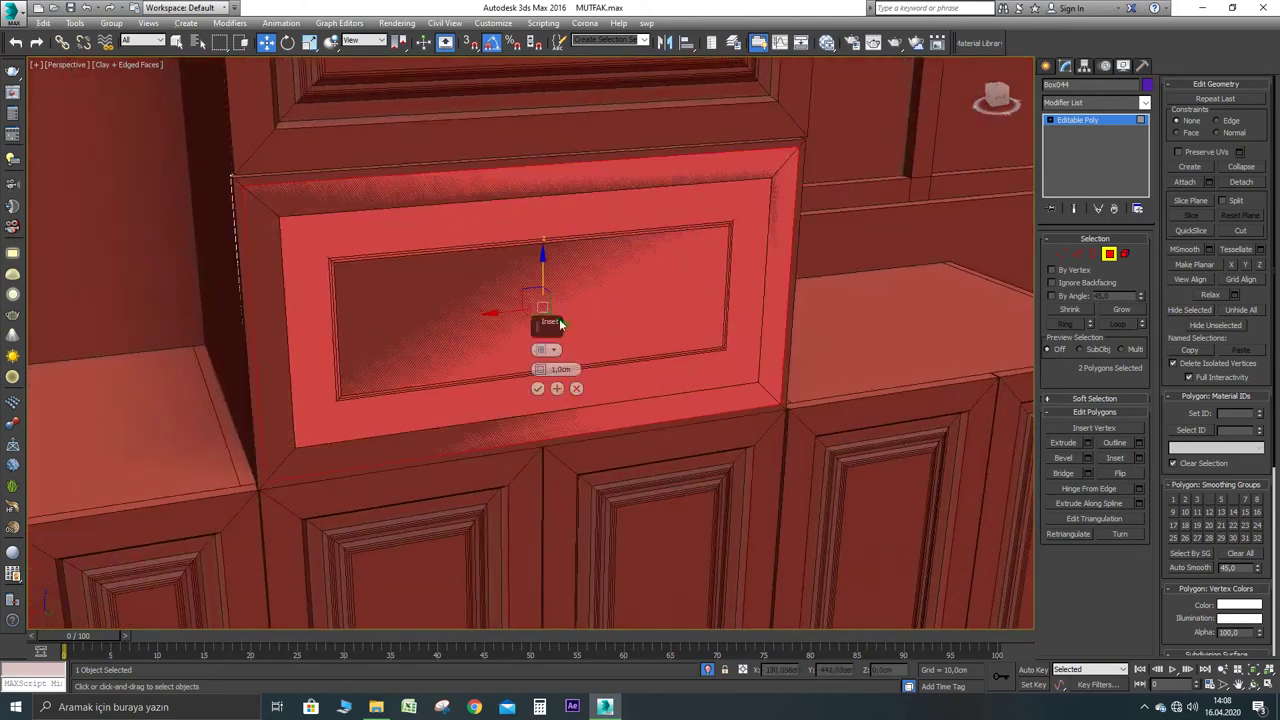
{"action": "type", "text": "5"}
{"action": "key", "text": "Return"}
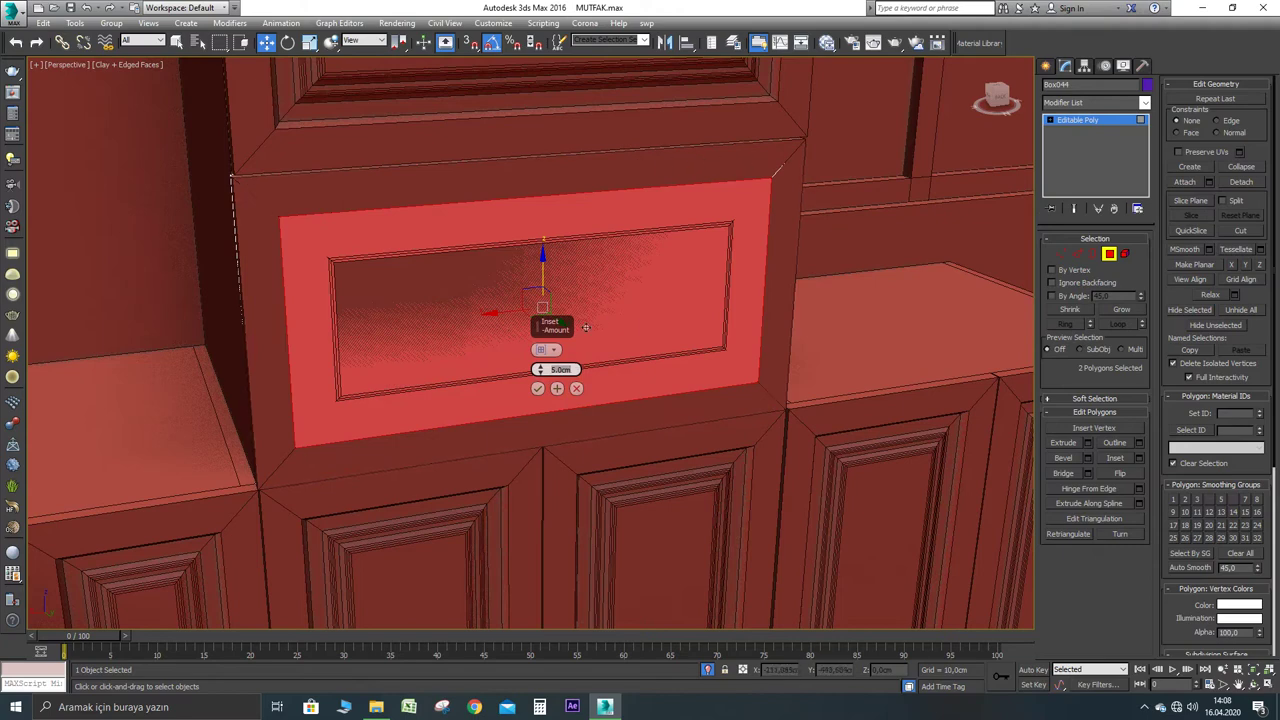
{"action": "left_click", "coordinate": [538, 389]}
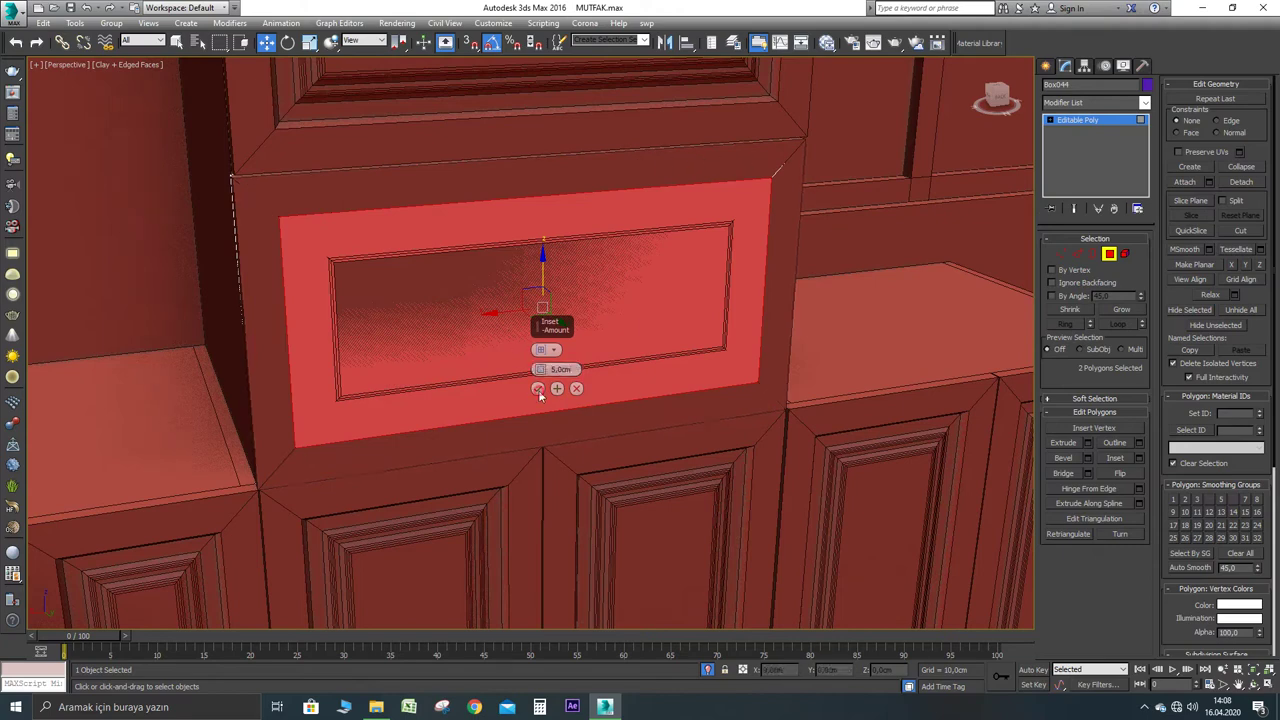
{"action": "left_click", "coordinate": [1071, 473]}
{"action": "middle_click_drag", "start_coordinate": [850, 428], "coordinate": [836, 386], "text": "alt"}
{"action": "left_click", "coordinate": [1110, 254]}
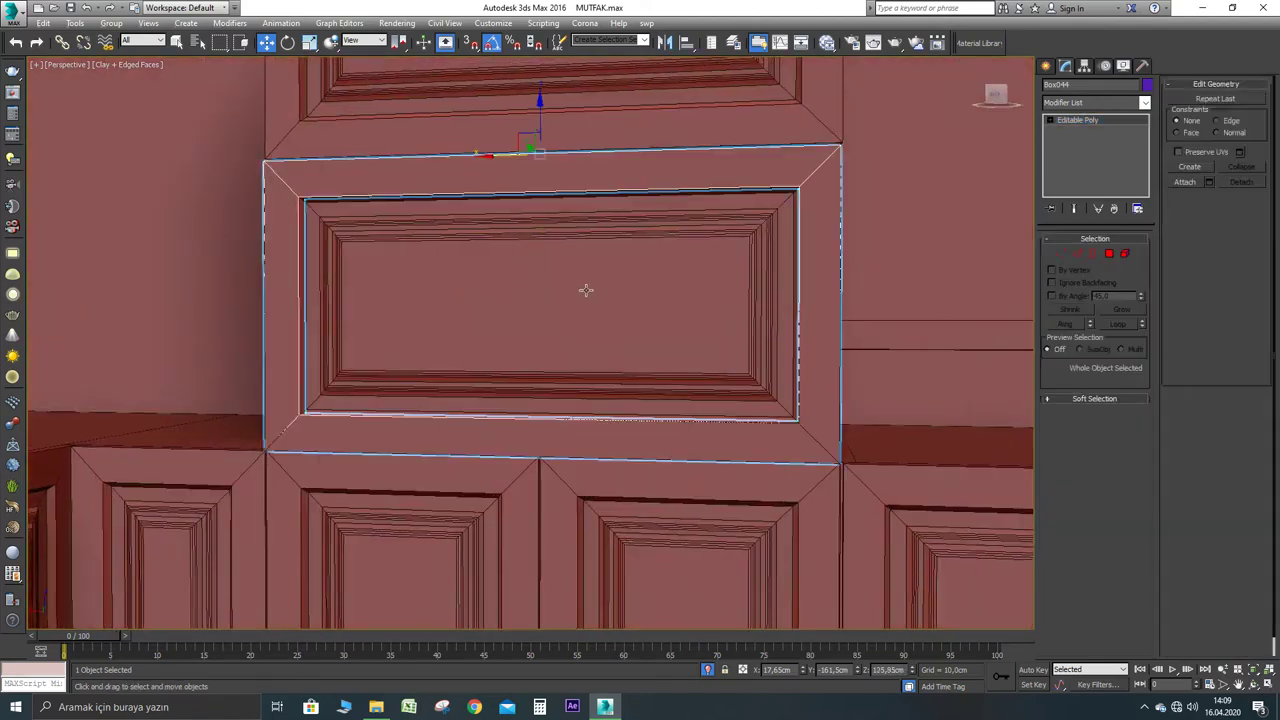
Delete the lower panelled door inside the new frame
{"action": "left_click", "coordinate": [474, 265]}
{"action": "left_click_drag", "start_coordinate": [474, 265], "coordinate": [482, 264]}
{"action": "right_click", "coordinate": [482, 264]}
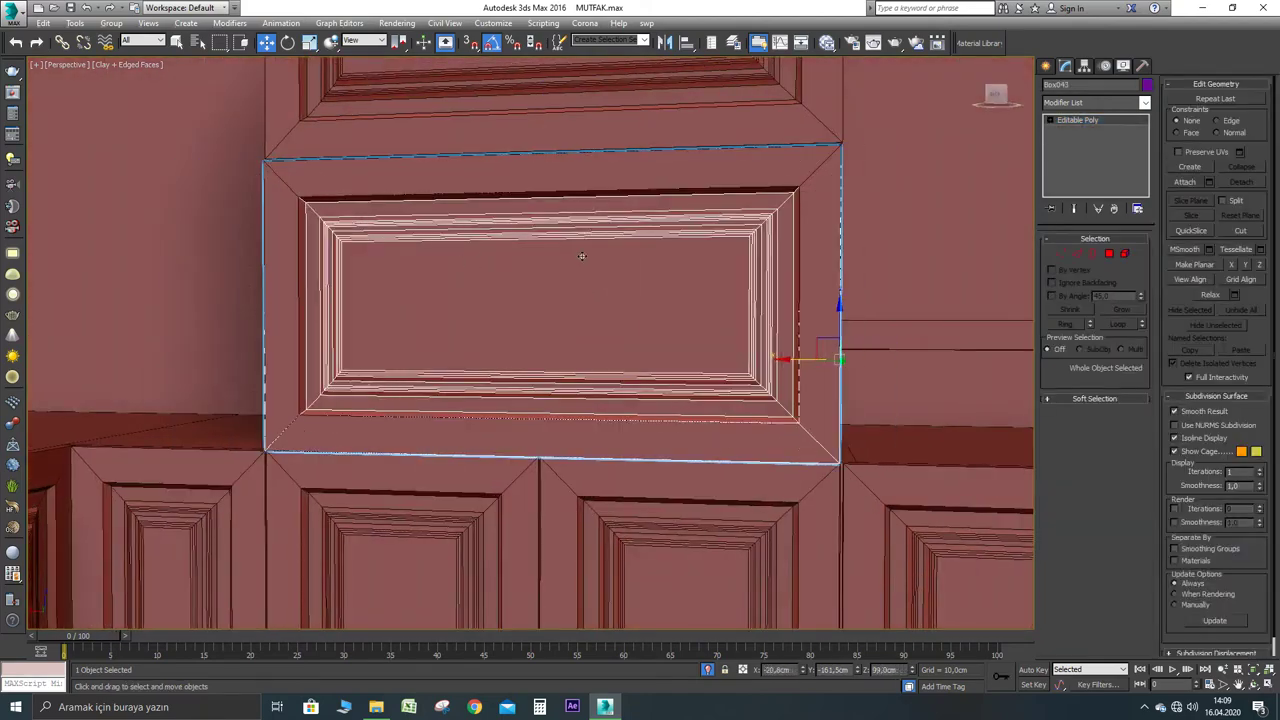
{"action": "key", "text": "Delete"}
{"action": "middle_click_drag", "start_coordinate": [623, 274], "coordinate": [680, 277], "text": "alt"}
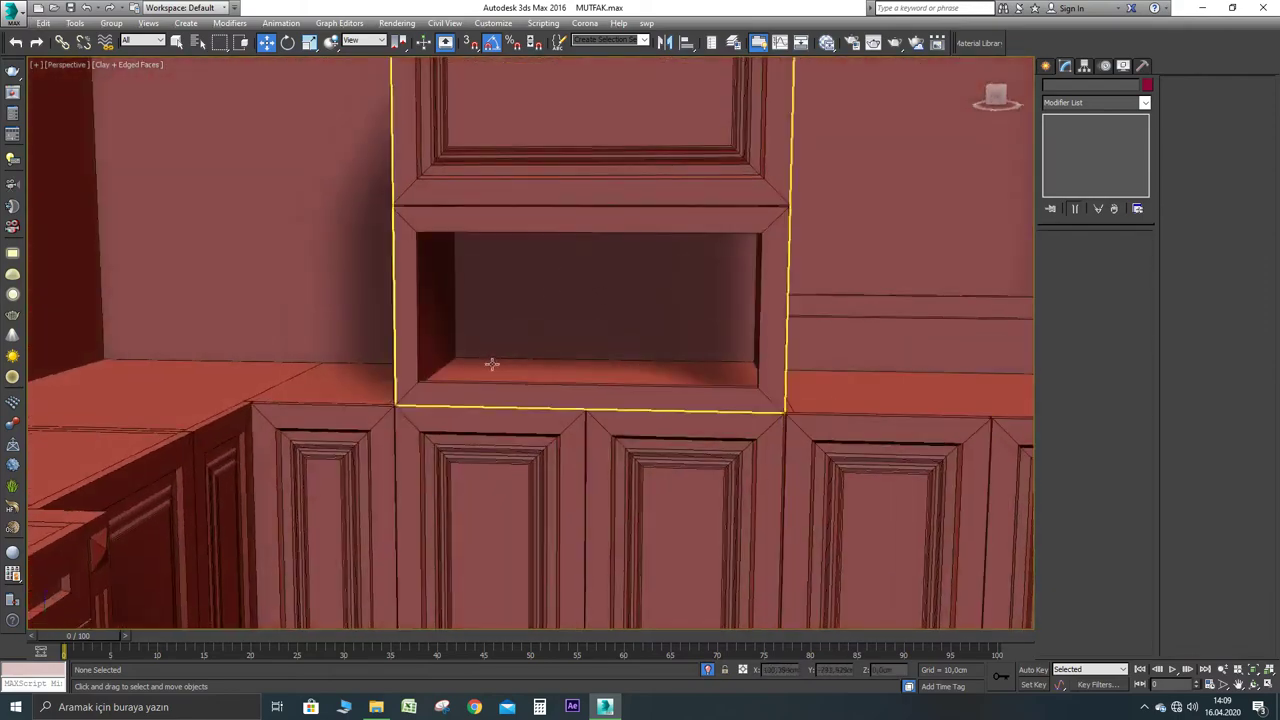
Isolate the open frame of the upper cabinet's lower compartment
{"action": "scroll", "coordinate": [704, 356], "scroll_direction": "down", "scroll_amount": 2}
{"action": "middle_click_drag", "start_coordinate": [692, 354], "coordinate": [675, 376], "text": "alt"}
{"action": "scroll", "coordinate": [681, 352], "scroll_direction": "up", "scroll_amount": 2}
{"action": "left_click", "coordinate": [675, 376]}
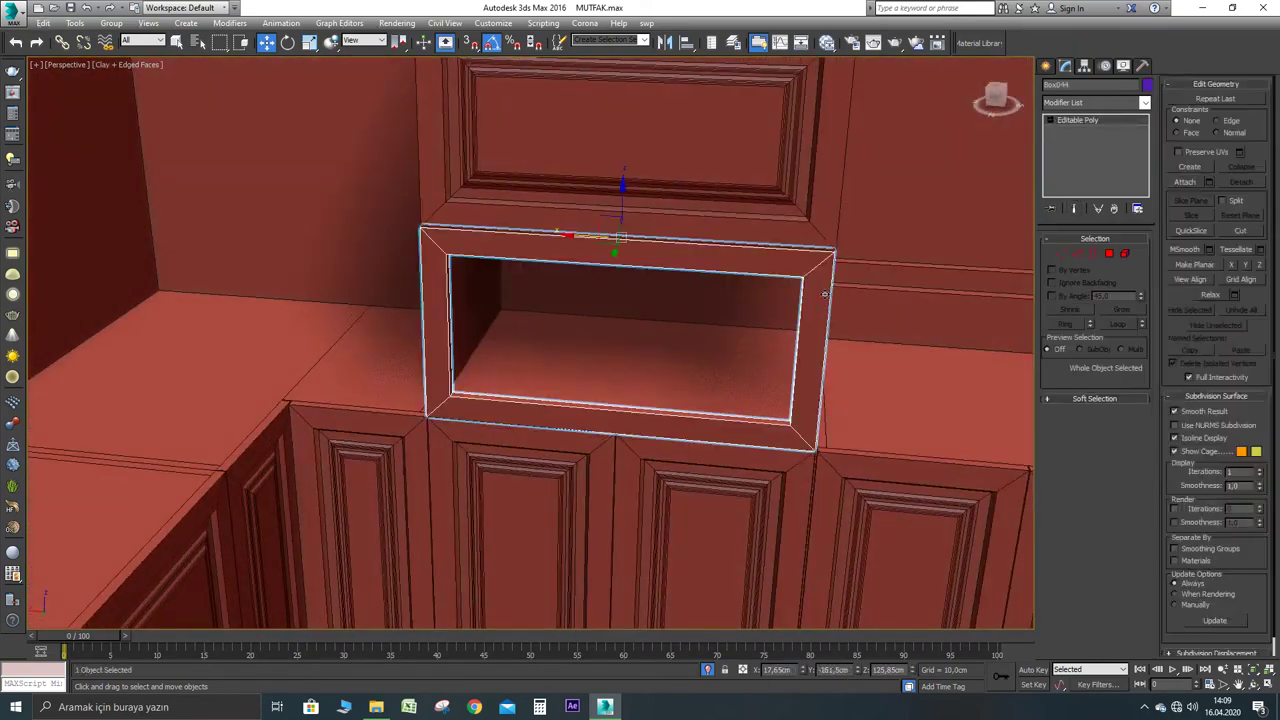
{"action": "key", "text": "alt+q"}
{"action": "scroll", "coordinate": [670, 312], "scroll_direction": "down", "scroll_amount": 4}
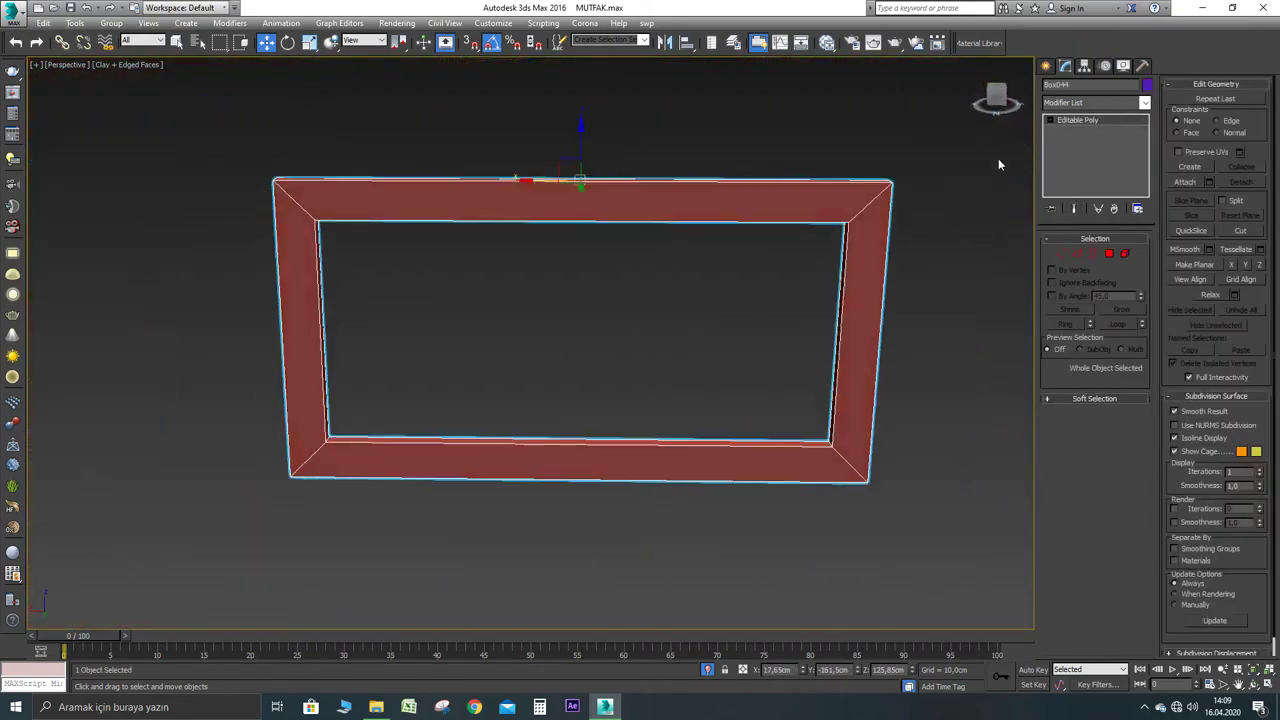
{"action": "left_click", "coordinate": [1046, 65]}
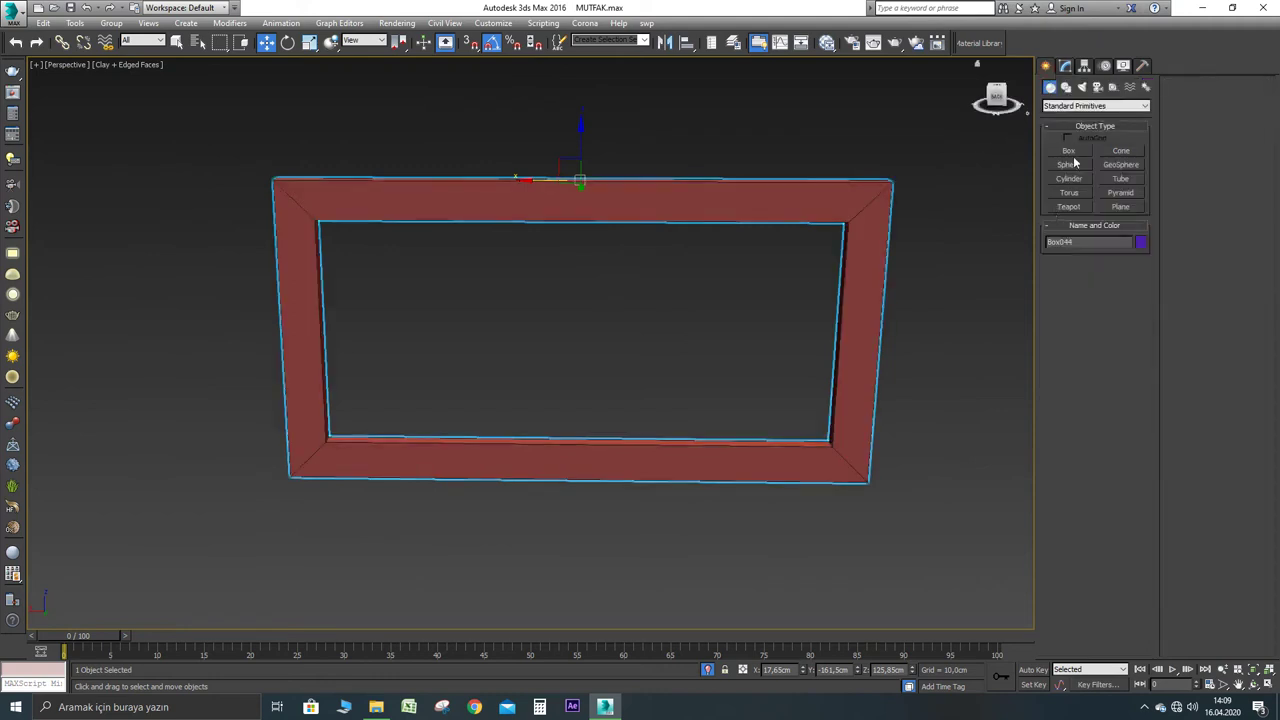
{"action": "left_click", "coordinate": [1066, 87]}
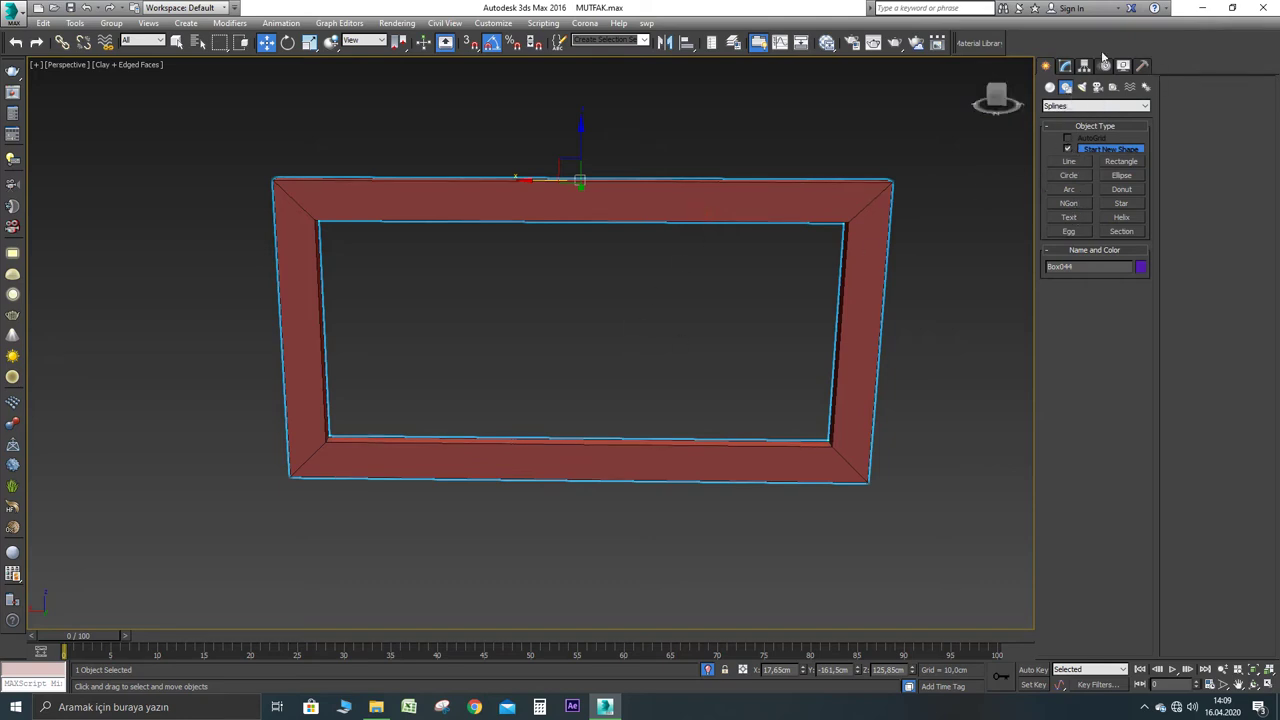
Connect the horizontal edges of the frame's upper and lower rails with 2 segments
{"action": "left_click", "coordinate": [1065, 65]}
{"action": "left_click", "coordinate": [1076, 256]}
{"action": "left_click_drag", "start_coordinate": [583, 511], "coordinate": [560, 114]}
{"action": "middle_click_drag", "start_coordinate": [591, 395], "coordinate": [729, 458], "text": "alt"}
{"action": "left_click", "coordinate": [1138, 488]}
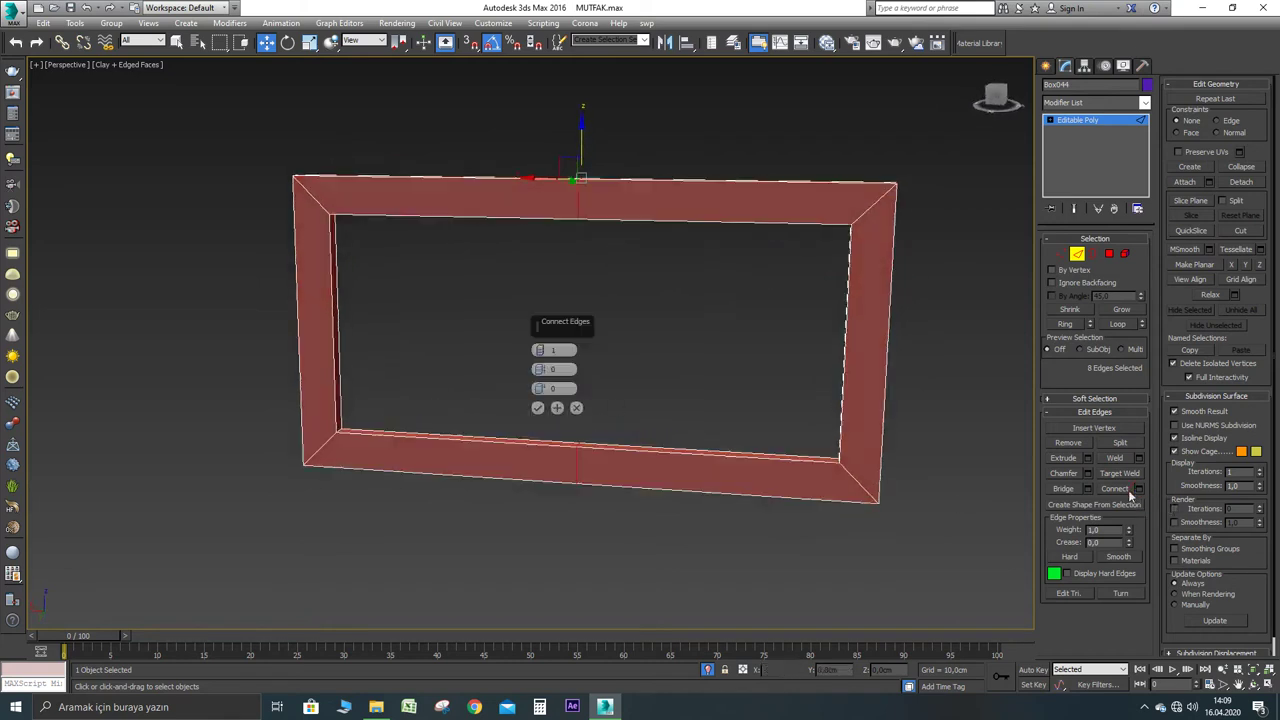
{"action": "middle_click_drag", "start_coordinate": [677, 392], "coordinate": [617, 408], "text": "alt"}
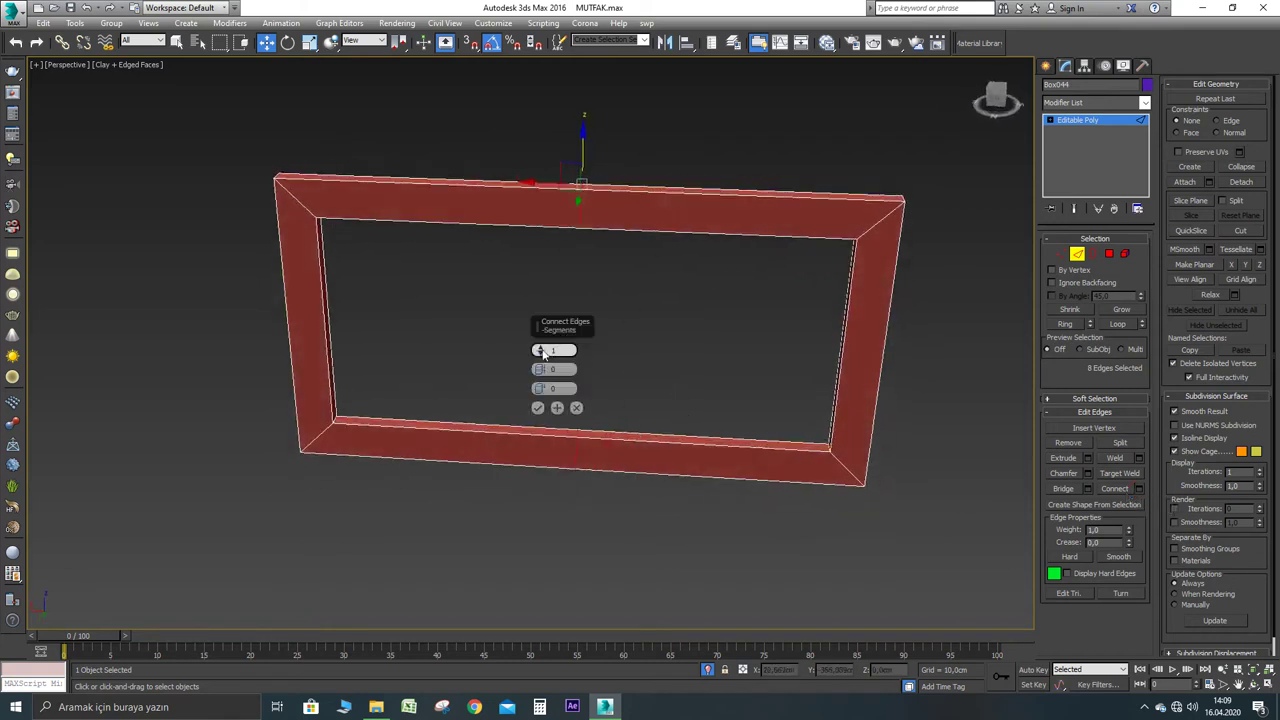
{"action": "left_click_drag", "start_coordinate": [540, 349], "coordinate": [543, 353]}
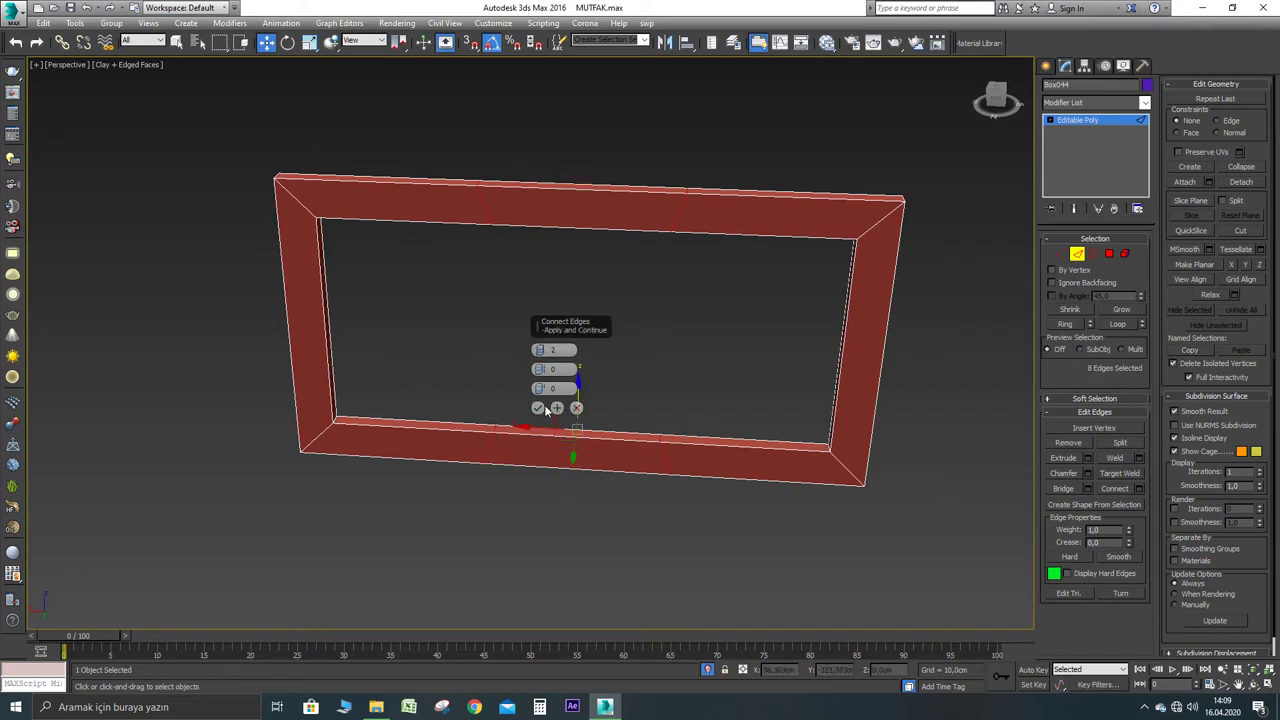
{"action": "left_click", "coordinate": [538, 409]}
{"action": "middle_click_drag", "start_coordinate": [543, 414], "coordinate": [997, 334], "text": "alt"}
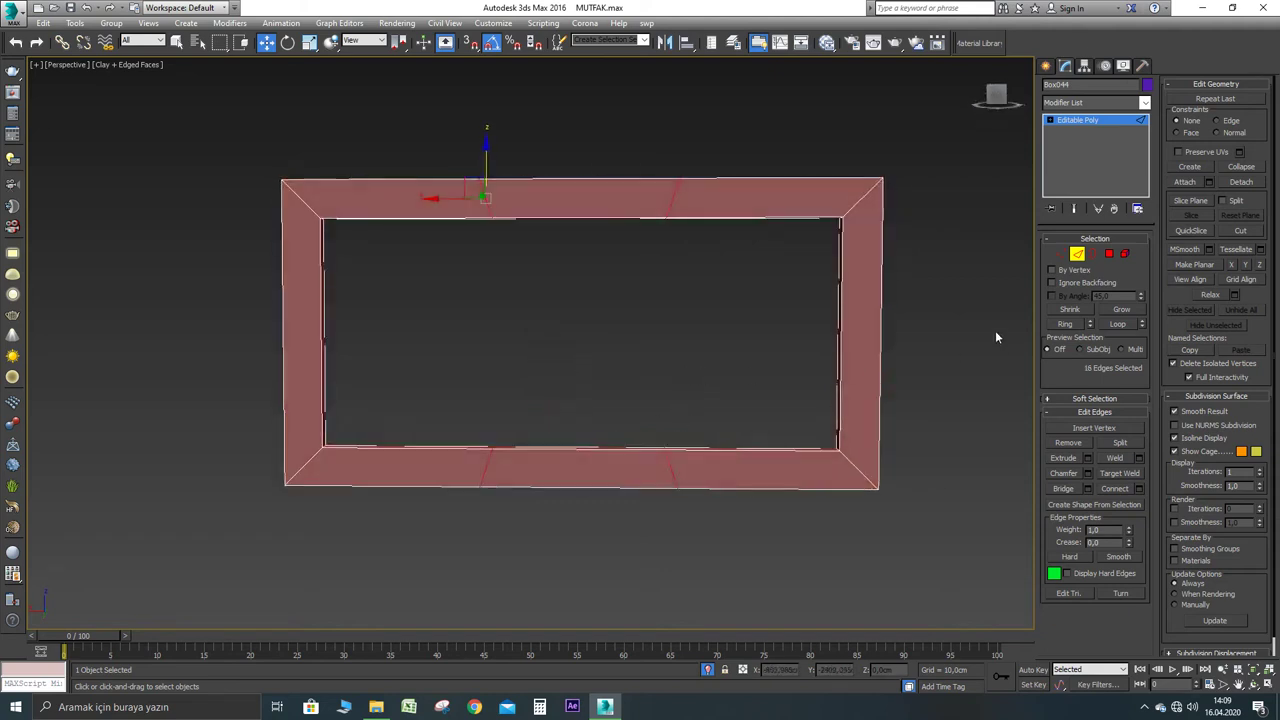
Connect the vertical edges of the frame's two side stiles with 1 segment and leave edge editing
{"action": "left_click_drag", "start_coordinate": [935, 316], "coordinate": [350, 312]}
{"action": "left_click_drag", "start_coordinate": [230, 326], "coordinate": [231, 327]}
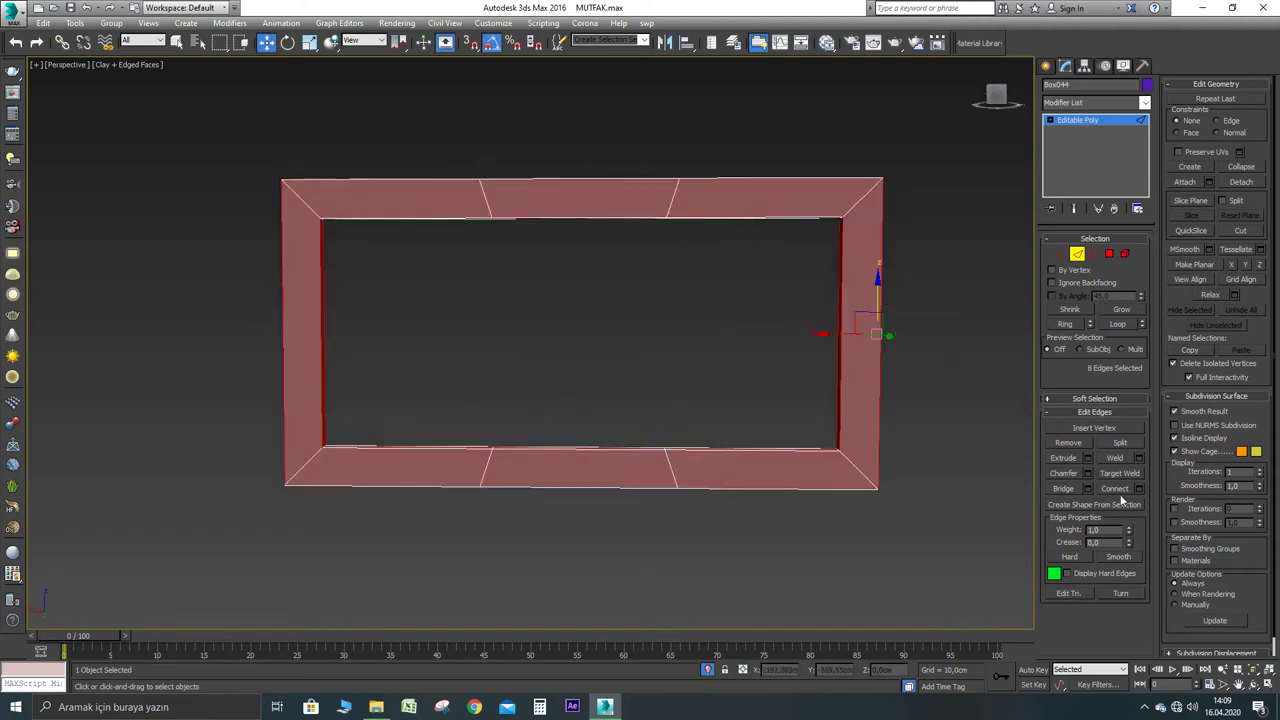
{"action": "left_click", "coordinate": [1140, 488]}
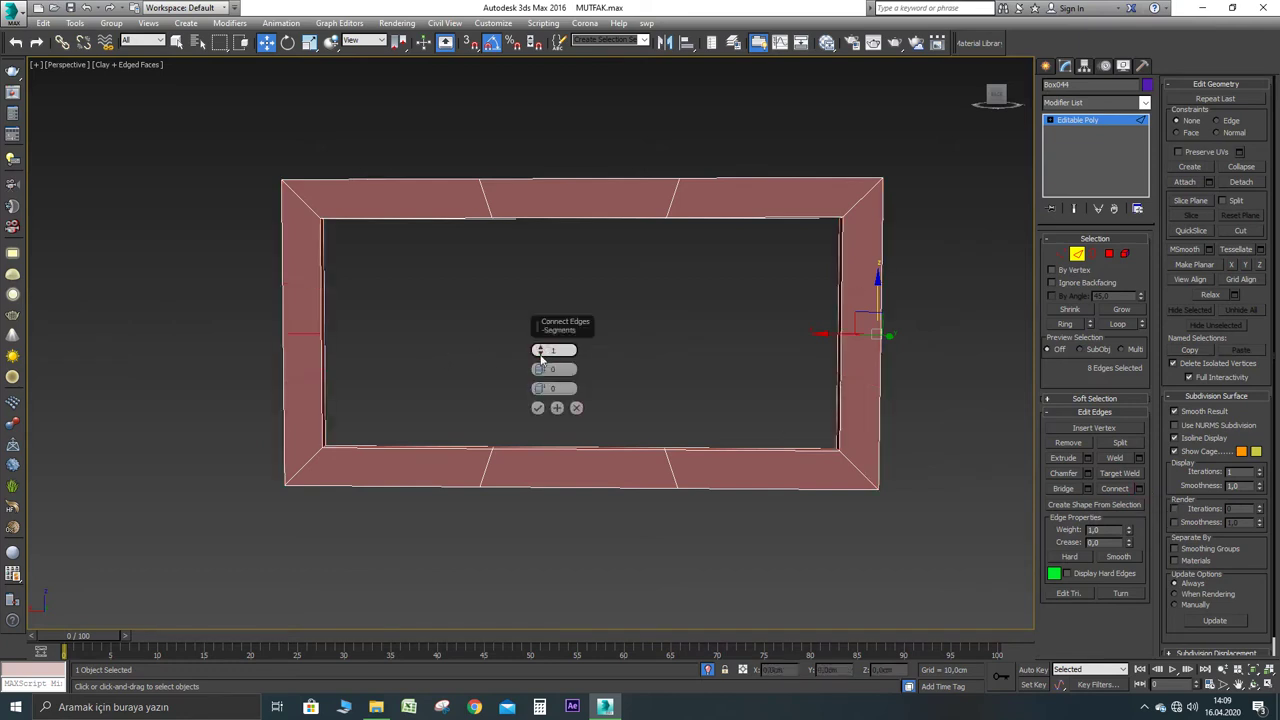
{"action": "left_click", "coordinate": [537, 409]}
{"action": "middle_click_drag", "start_coordinate": [726, 397], "coordinate": [534, 364], "text": "alt"}
{"action": "left_click", "coordinate": [1075, 255]}
Create a horizontal AutoGrid cylinder, radius about 0.3 cm and 64 cm long, from one stile's midline across the frame opening
{"action": "left_click", "coordinate": [1046, 65]}
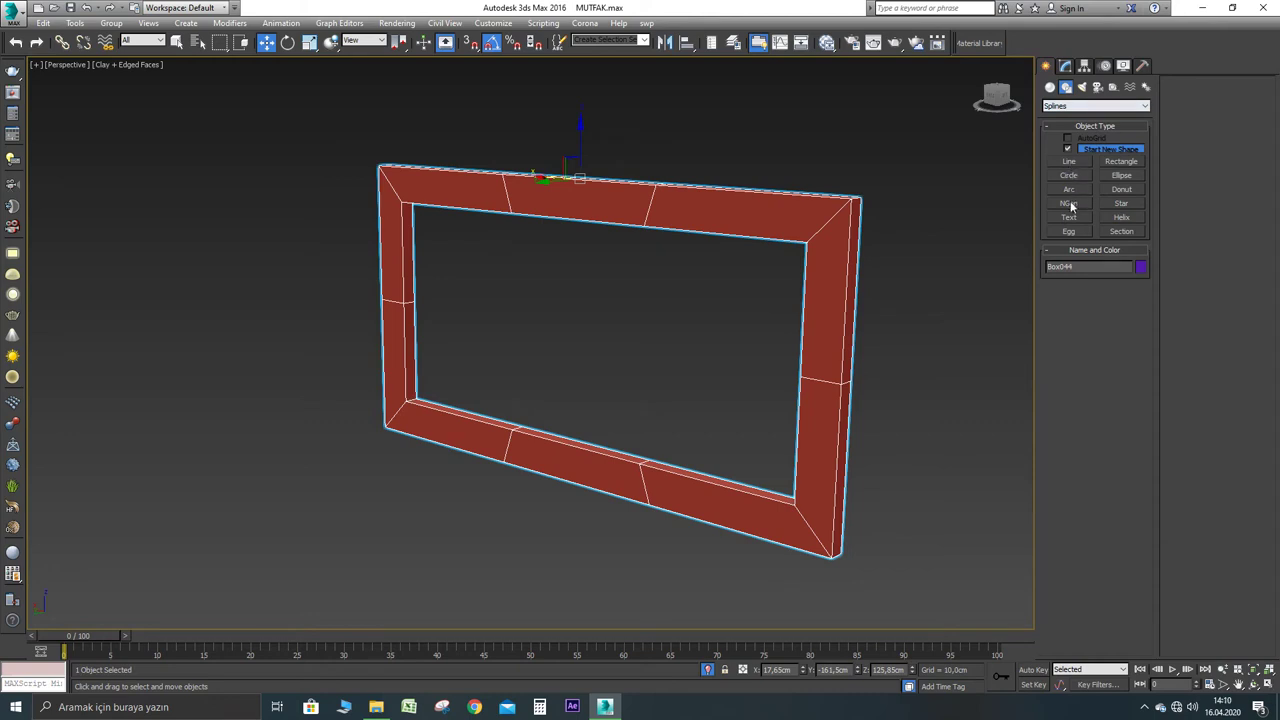
{"action": "left_click", "coordinate": [1050, 88]}
{"action": "left_click", "coordinate": [1068, 179]}
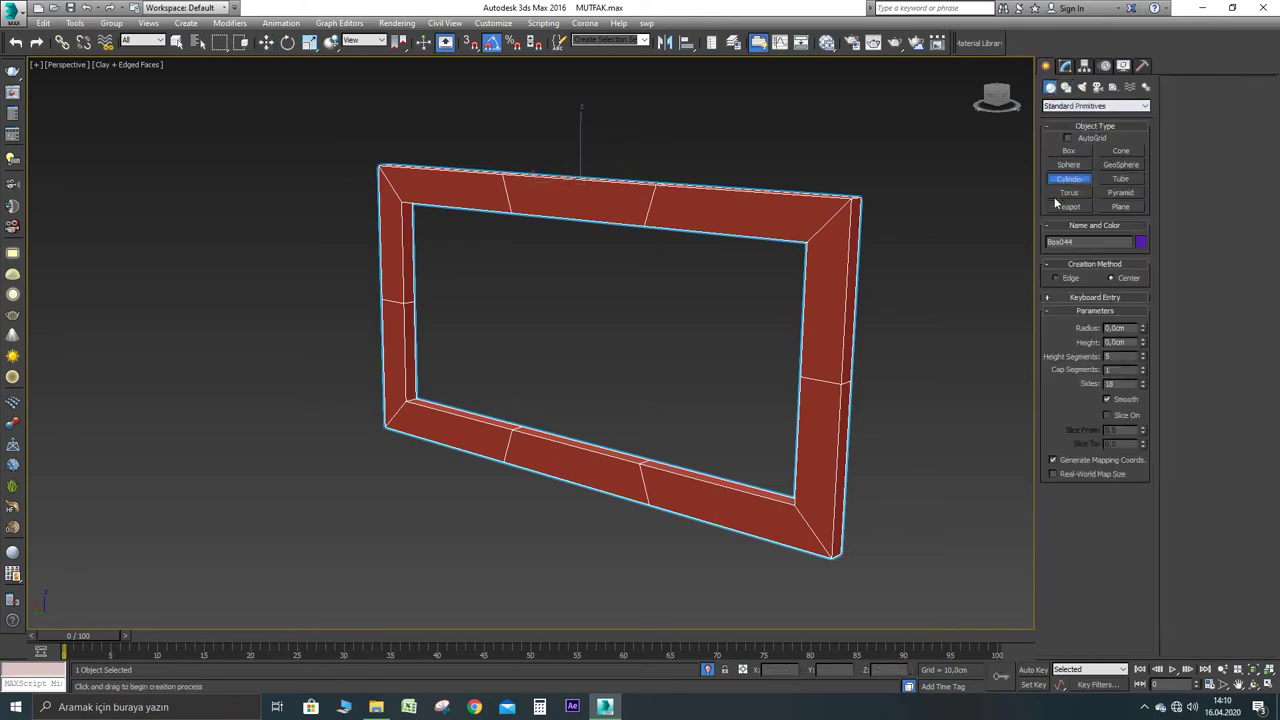
{"action": "scroll", "coordinate": [436, 302], "scroll_direction": "up", "scroll_amount": 5}
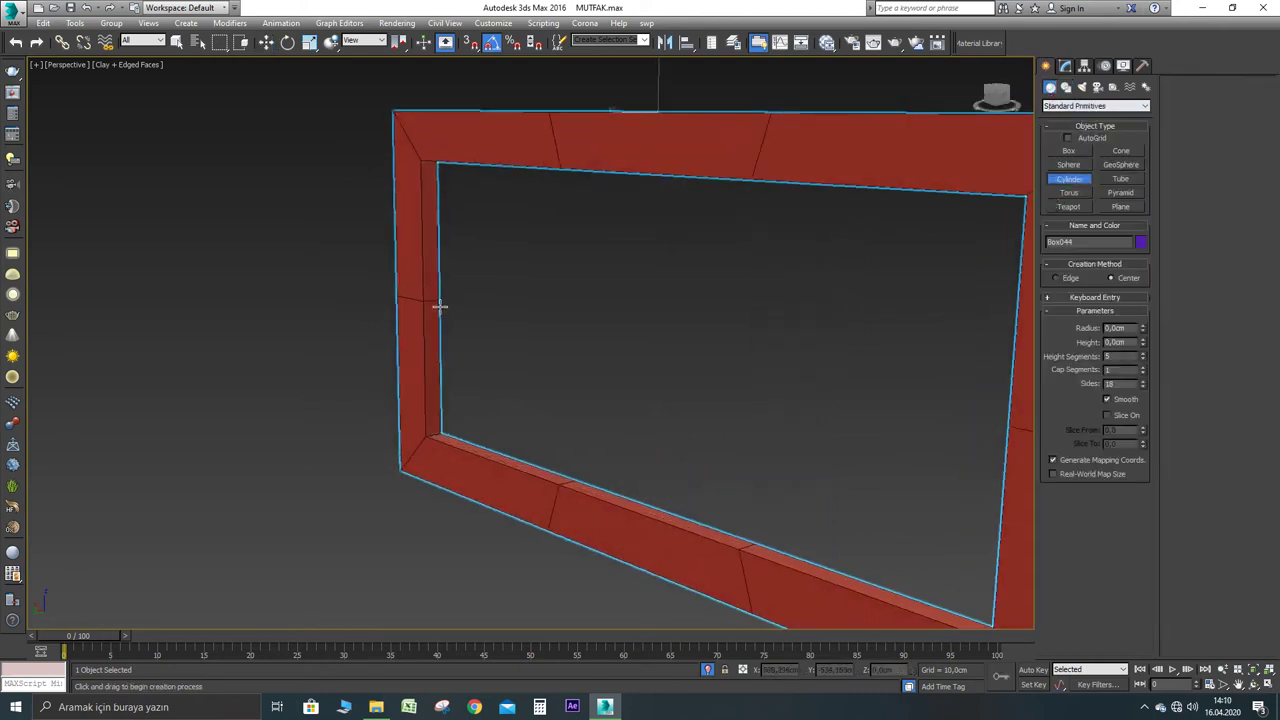
{"action": "left_click", "coordinate": [471, 42]}
{"action": "key", "text": "s"}
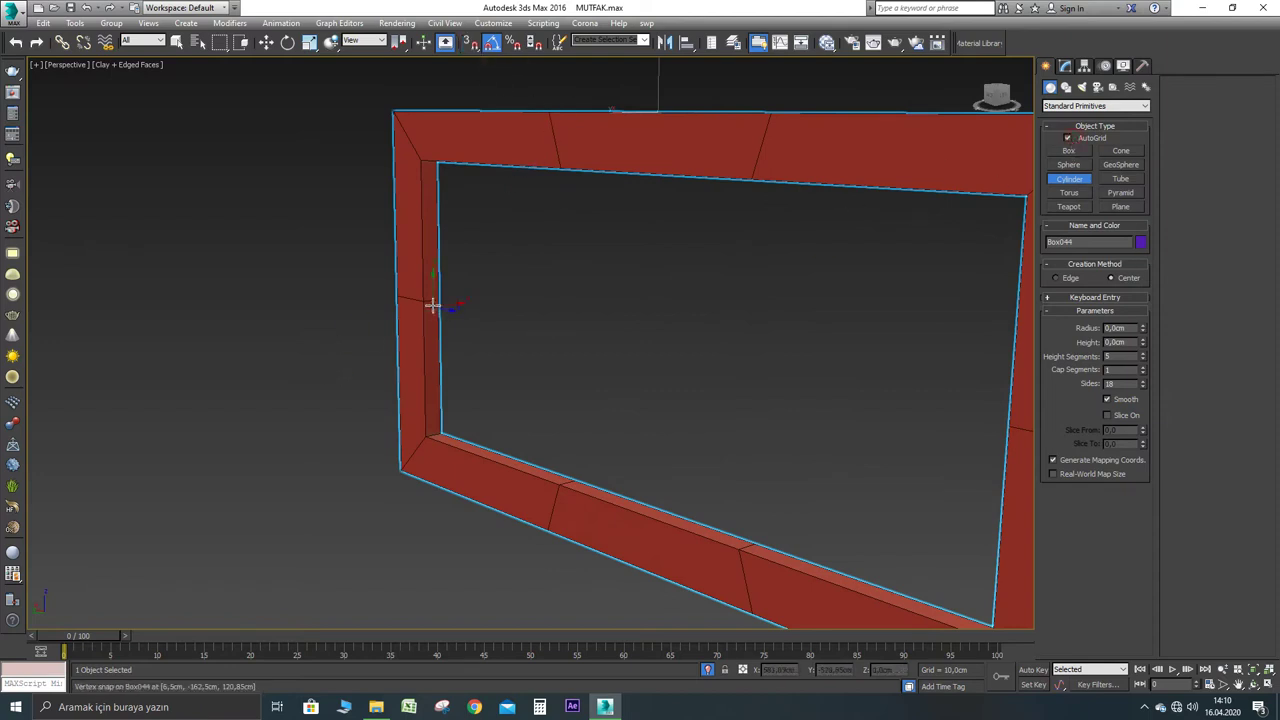
{"action": "scroll", "coordinate": [432, 298], "scroll_direction": "up", "scroll_amount": 6}
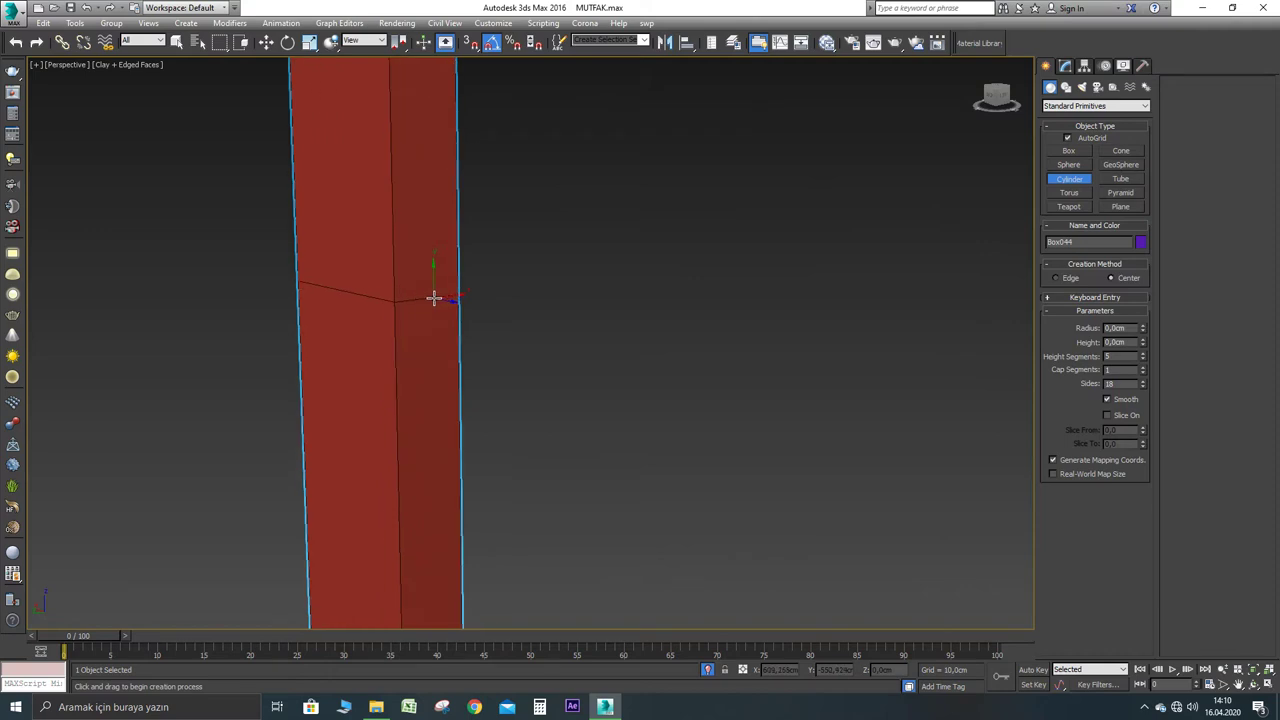
{"action": "left_click_drag", "start_coordinate": [431, 297], "coordinate": [433, 298]}
{"action": "middle_click_drag", "start_coordinate": [646, 346], "coordinate": [717, 383], "text": "alt"}
{"action": "scroll", "coordinate": [737, 382], "scroll_direction": "down", "scroll_amount": 7}
{"action": "middle_click_drag", "start_coordinate": [928, 383], "coordinate": [878, 385]}
{"action": "scroll", "coordinate": [820, 369], "scroll_direction": "up", "scroll_amount": 4}
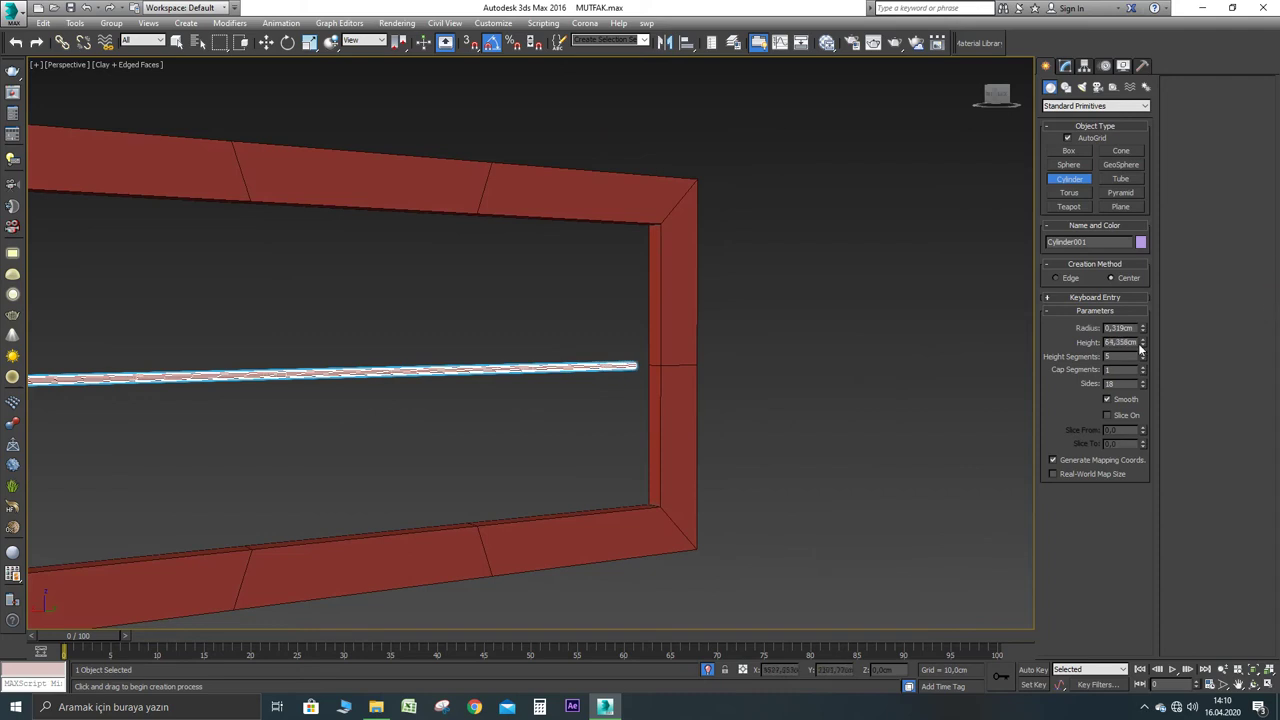
Set the horizontal bar's height to 67 cm, radius to 0.5 cm and height segments to 1
{"action": "scroll", "coordinate": [1000, 362], "scroll_direction": "up", "scroll_amount": 4}
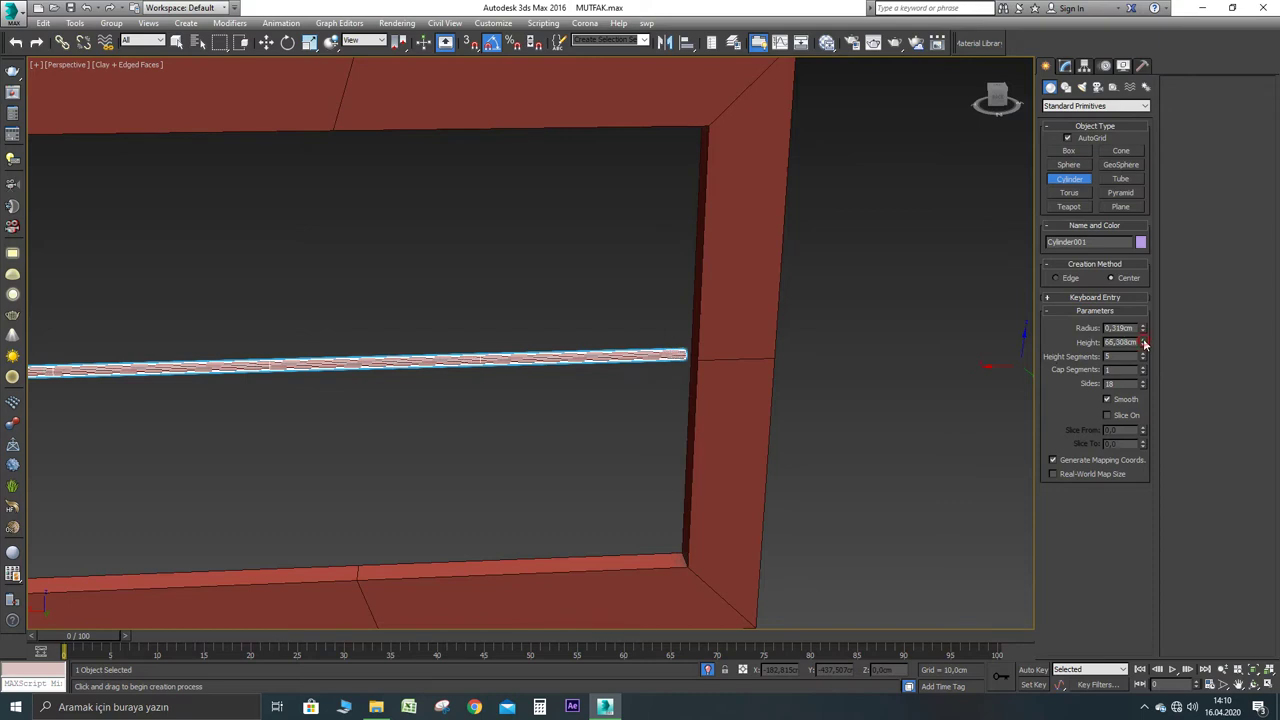
{"action": "double_click", "coordinate": [1128, 342]}
{"action": "type", "text": "66"}
{"action": "key", "text": "Return"}
{"action": "type", "text": "67"}
{"action": "key", "text": "Return"}
{"action": "double_click", "coordinate": [1131, 328]}
{"action": "type", "text": "0,5"}
{"action": "key", "text": "Return"}
{"action": "scroll", "coordinate": [737, 356], "scroll_direction": "down", "scroll_amount": 4}
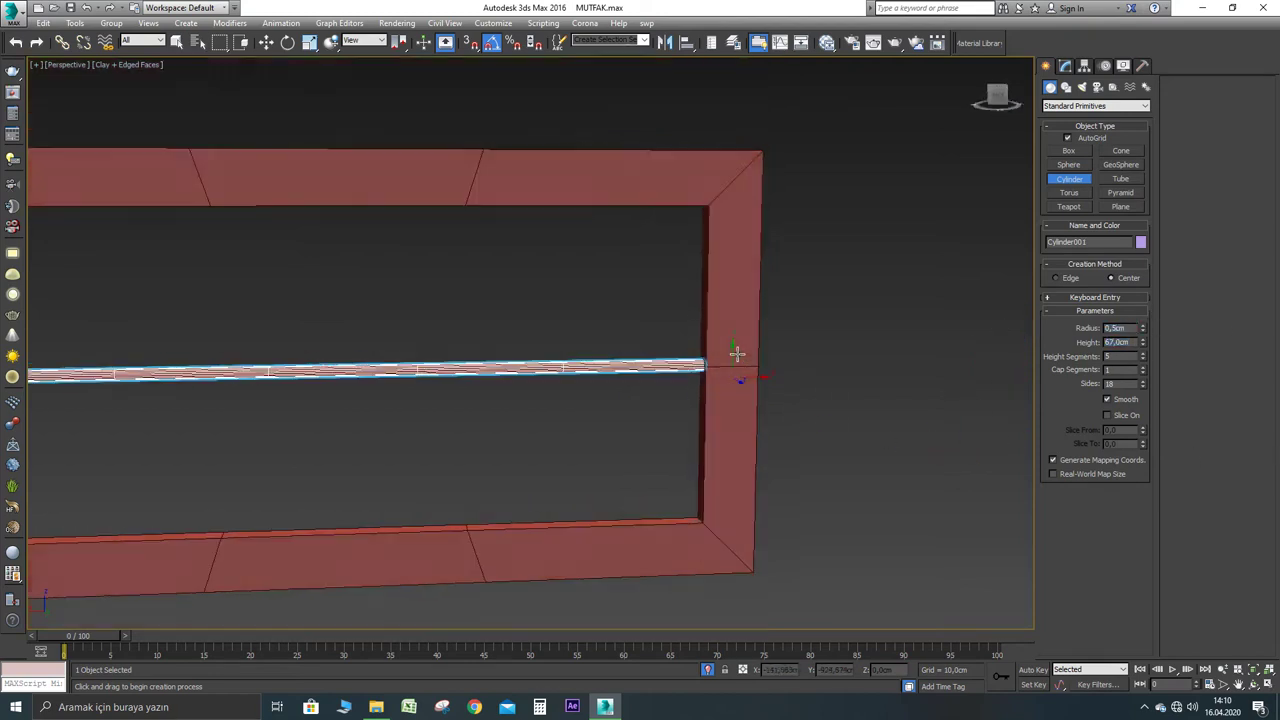
{"action": "left_click", "coordinate": [1143, 359]}
{"action": "left_click", "coordinate": [1143, 359]}
{"action": "middle_click_drag", "start_coordinate": [633, 423], "coordinate": [688, 388], "text": "alt"}
{"action": "scroll", "coordinate": [600, 434], "scroll_direction": "down", "scroll_amount": 3}
{"action": "right_click", "coordinate": [686, 389]}
Create a vertical cylinder, radius about 0.4 cm, rising from the lower rail's first division line toward the upper rail
{"action": "scroll", "coordinate": [436, 366], "scroll_direction": "up", "scroll_amount": 4}
{"action": "middle_click_drag", "start_coordinate": [450, 362], "coordinate": [508, 417], "text": "alt"}
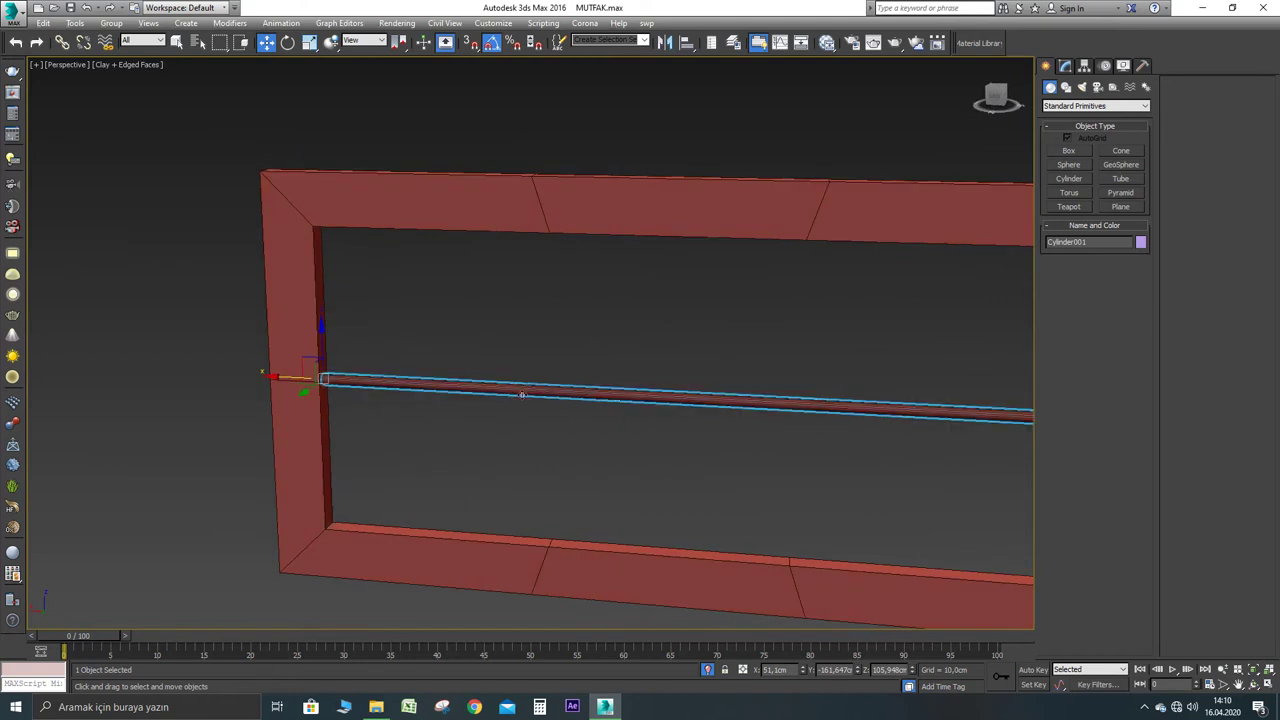
{"action": "middle_click_drag", "start_coordinate": [517, 395], "coordinate": [566, 410], "text": "alt"}
{"action": "scroll", "coordinate": [566, 410], "scroll_direction": "up", "scroll_amount": 3}
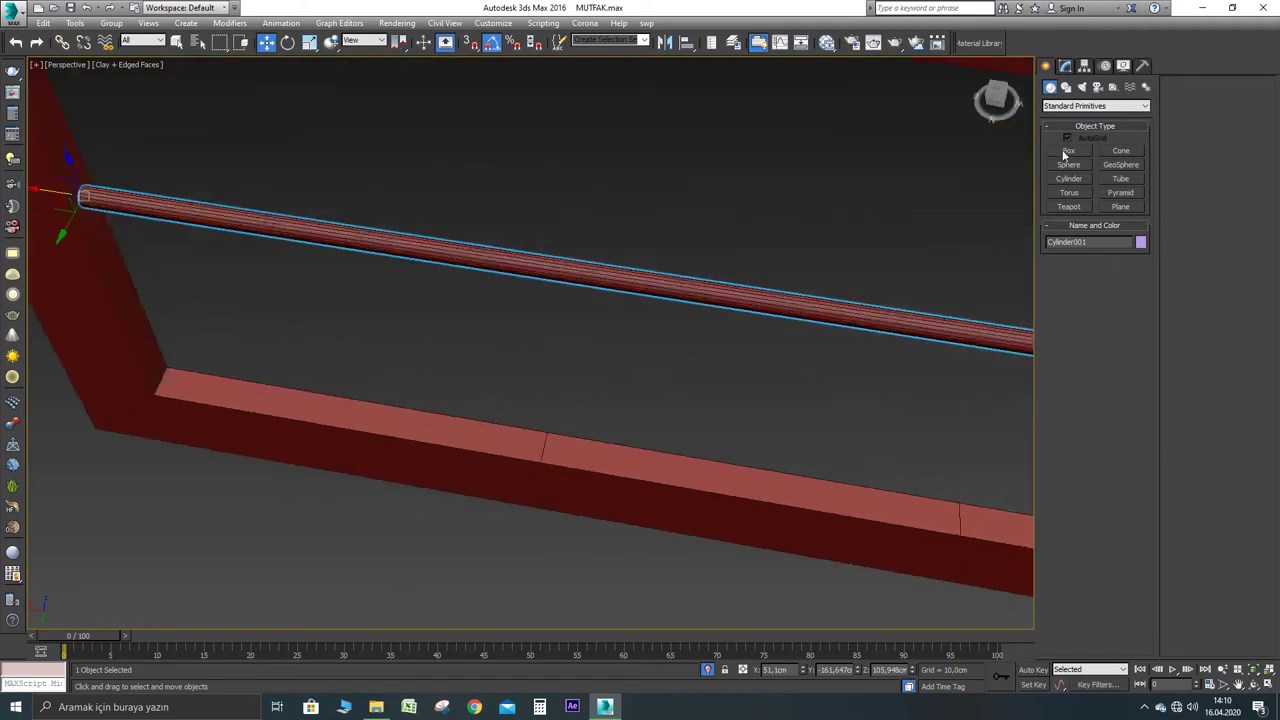
{"action": "left_click", "coordinate": [1070, 179]}
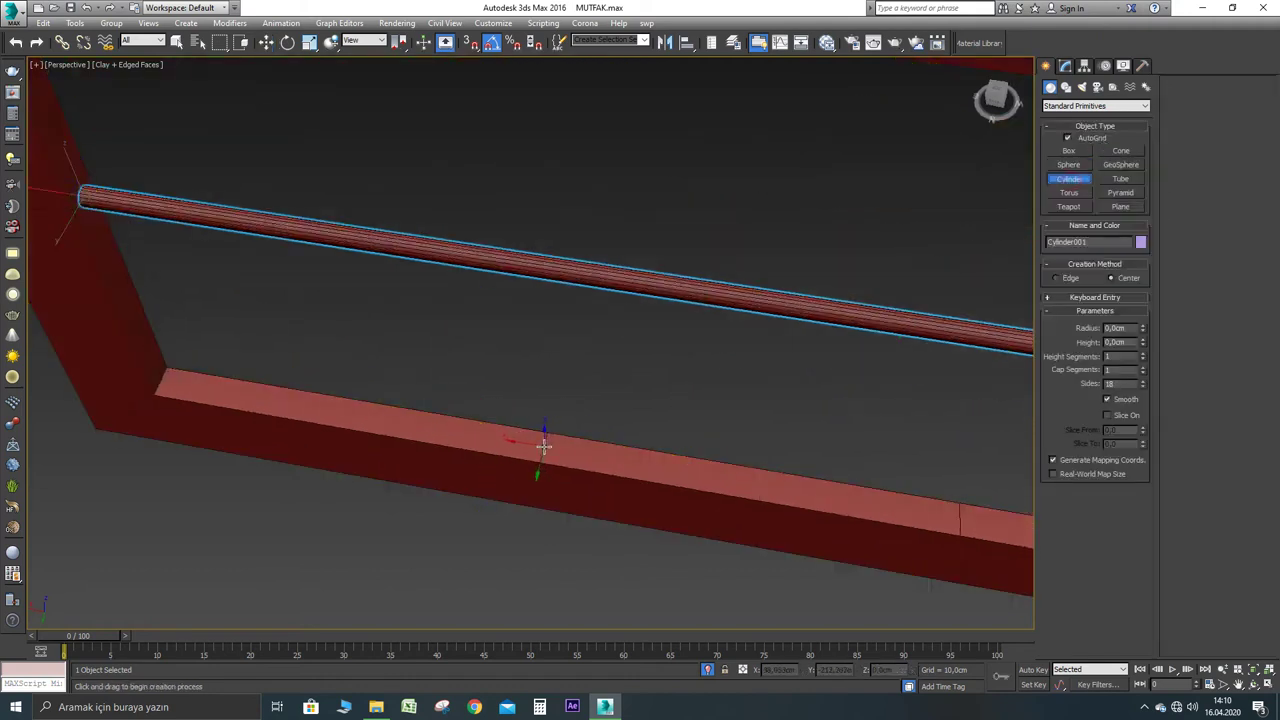
{"action": "left_click_drag", "start_coordinate": [544, 446], "coordinate": [545, 446]}
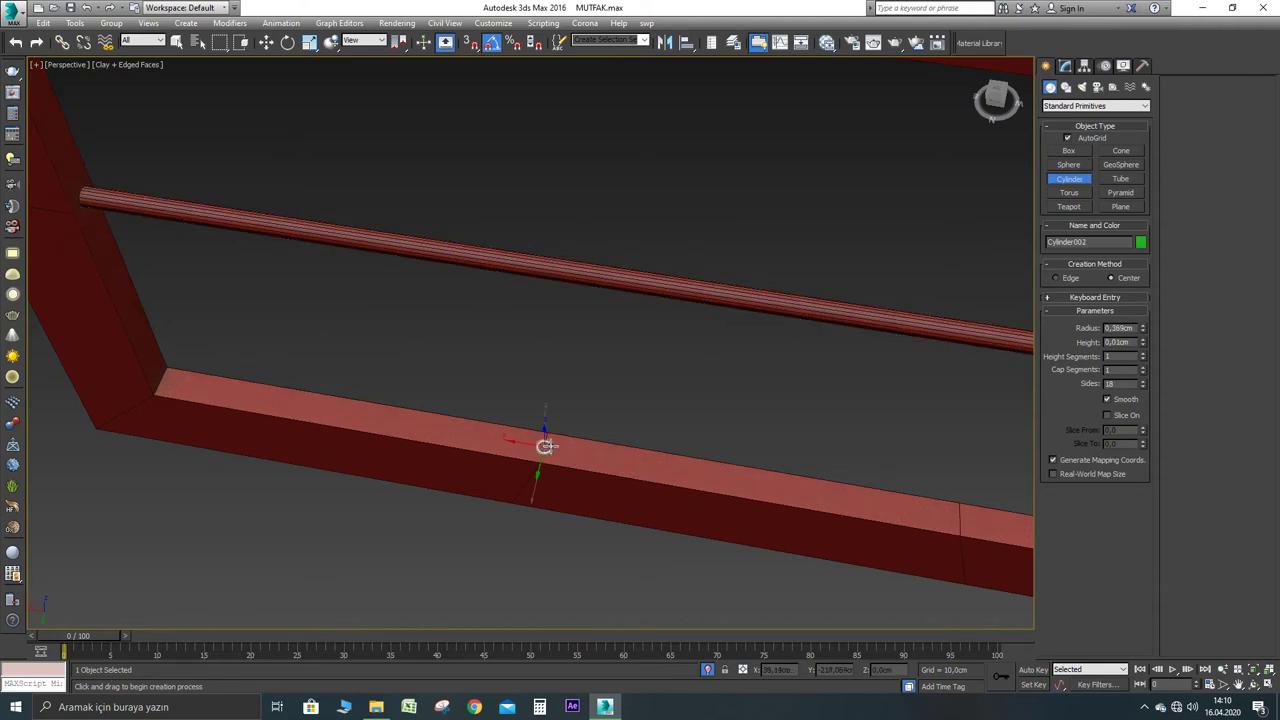
{"action": "scroll", "coordinate": [557, 266], "scroll_direction": "down", "scroll_amount": 3}
{"action": "middle_click_drag", "start_coordinate": [560, 272], "coordinate": [566, 211], "text": "alt"}
{"action": "middle_click_drag", "start_coordinate": [566, 211], "coordinate": [566, 291]}
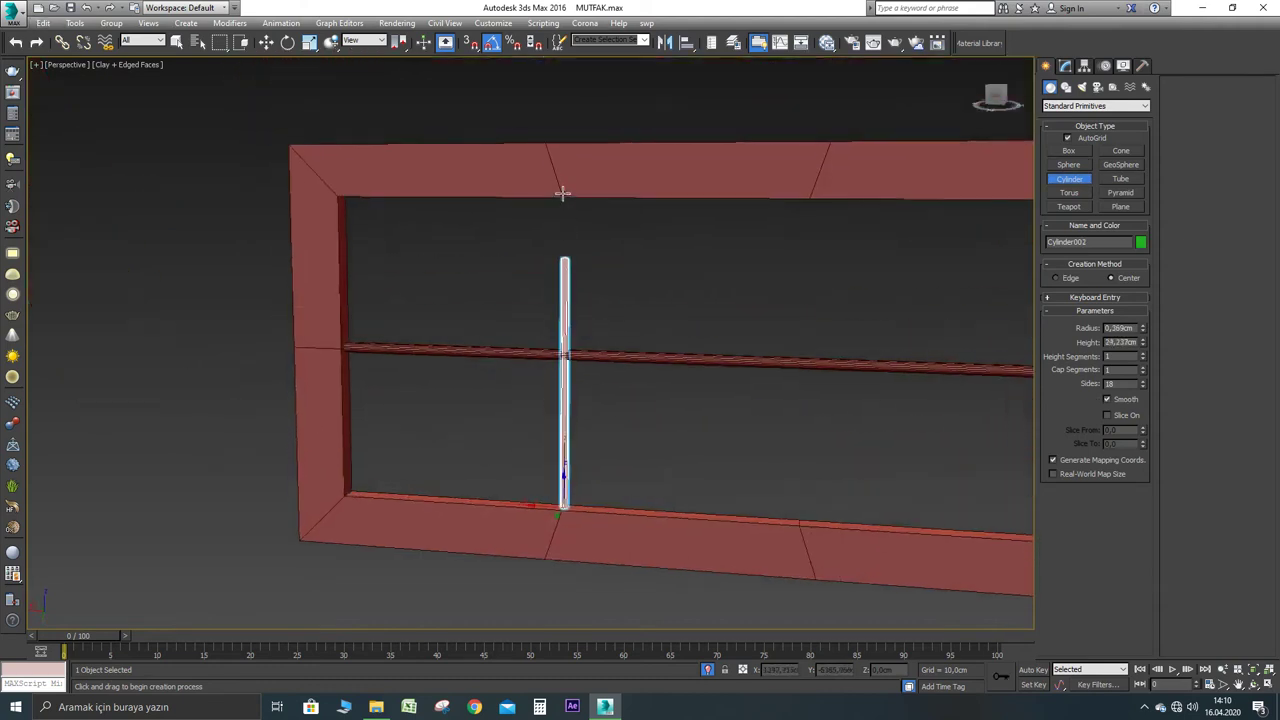
{"action": "left_click", "coordinate": [565, 136]}
Set the vertical bar's height to 30 cm and its radius to 0.5 cm
{"action": "double_click", "coordinate": [1123, 343]}
{"action": "type", "text": "30"}
{"action": "key", "text": "Return"}
{"action": "double_click", "coordinate": [1118, 328]}
{"action": "type", "text": "0,5"}
{"action": "key", "text": "Return"}
{"action": "middle_click_drag", "start_coordinate": [538, 489], "coordinate": [497, 433], "text": "alt"}
{"action": "right_click", "coordinate": [560, 386]}
{"action": "middle_click_drag", "start_coordinate": [560, 386], "coordinate": [551, 402], "text": "alt"}
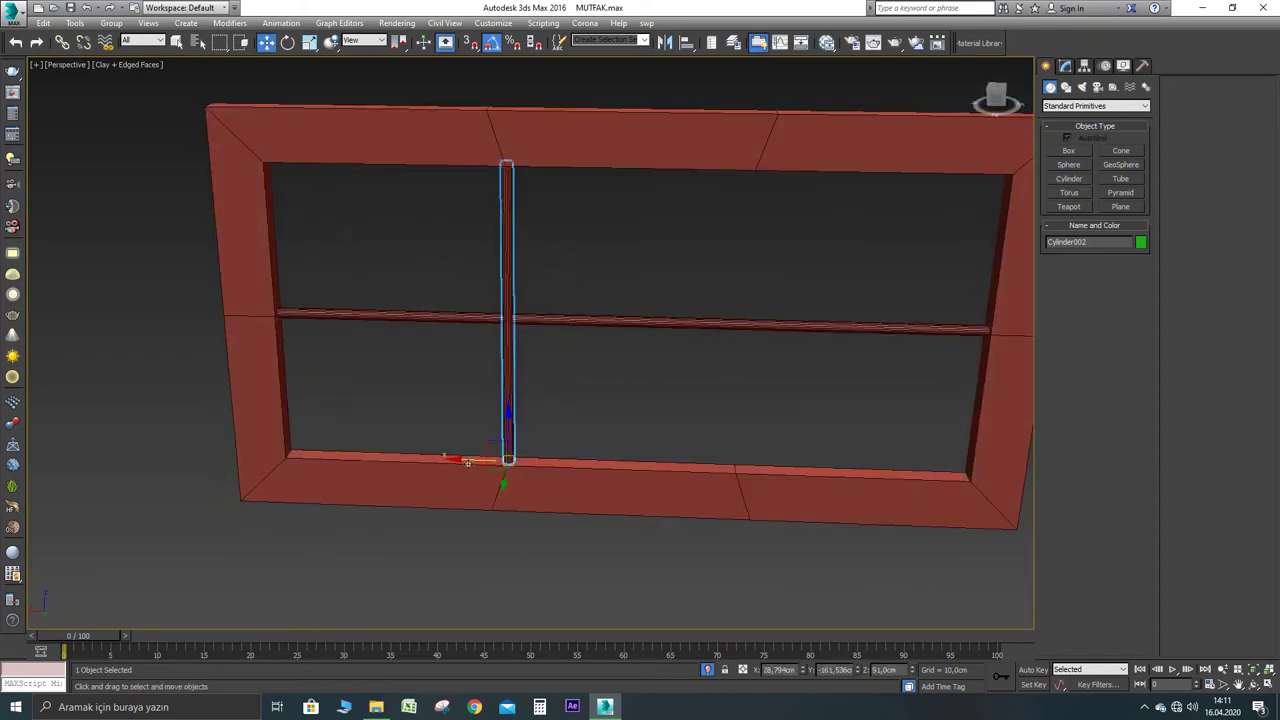
Copy the vertical bar along X to the frame's second division line
{"action": "left_click_drag", "start_coordinate": [468, 457], "coordinate": [695, 445], "text": "shift"}
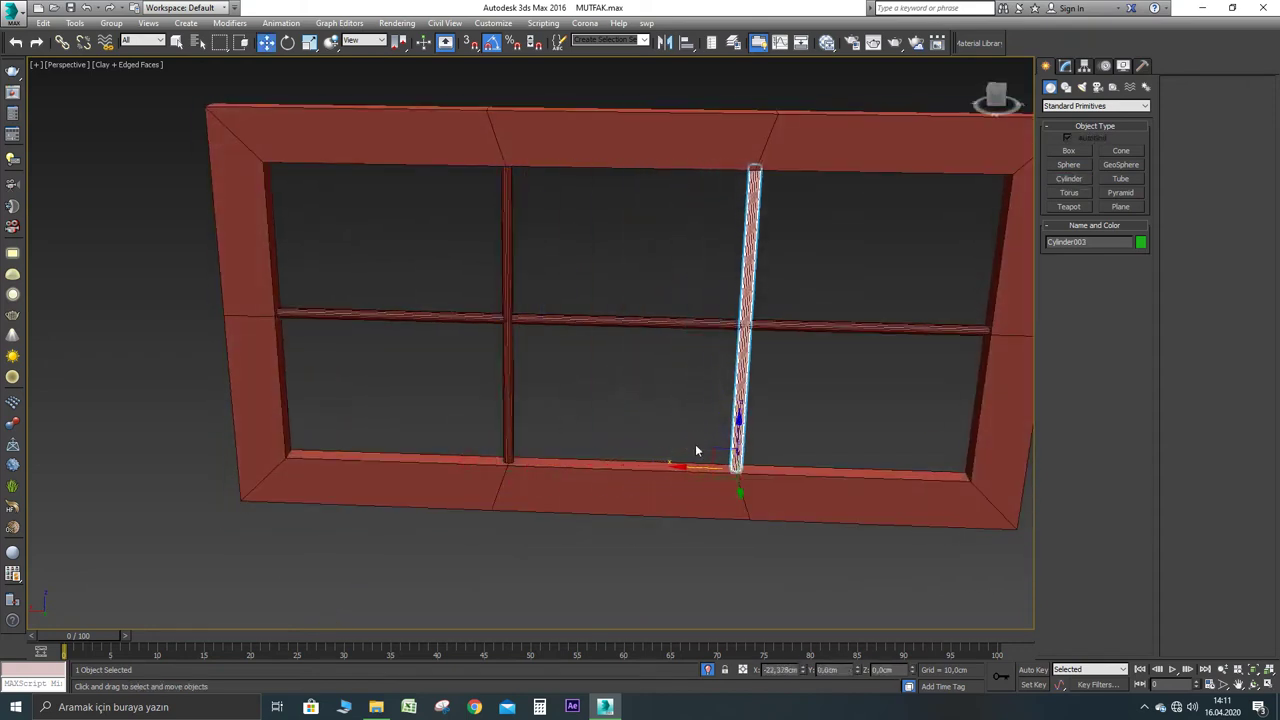
{"action": "left_click", "coordinate": [640, 409]}
{"action": "left_click", "coordinate": [602, 409]}
{"action": "scroll", "coordinate": [633, 432], "scroll_direction": "down", "scroll_amount": 3}
{"action": "mouse_move", "coordinate": [633, 432]}
{"action": "middle_mouse_down", "text": "alt"}
{"action": "mouse_move", "coordinate": [441, 354]}
{"action": "mouse_move", "coordinate": [551, 329]}
{"action": "mouse_move", "coordinate": [484, 347]}
{"action": "middle_mouse_up", "text": "alt"}
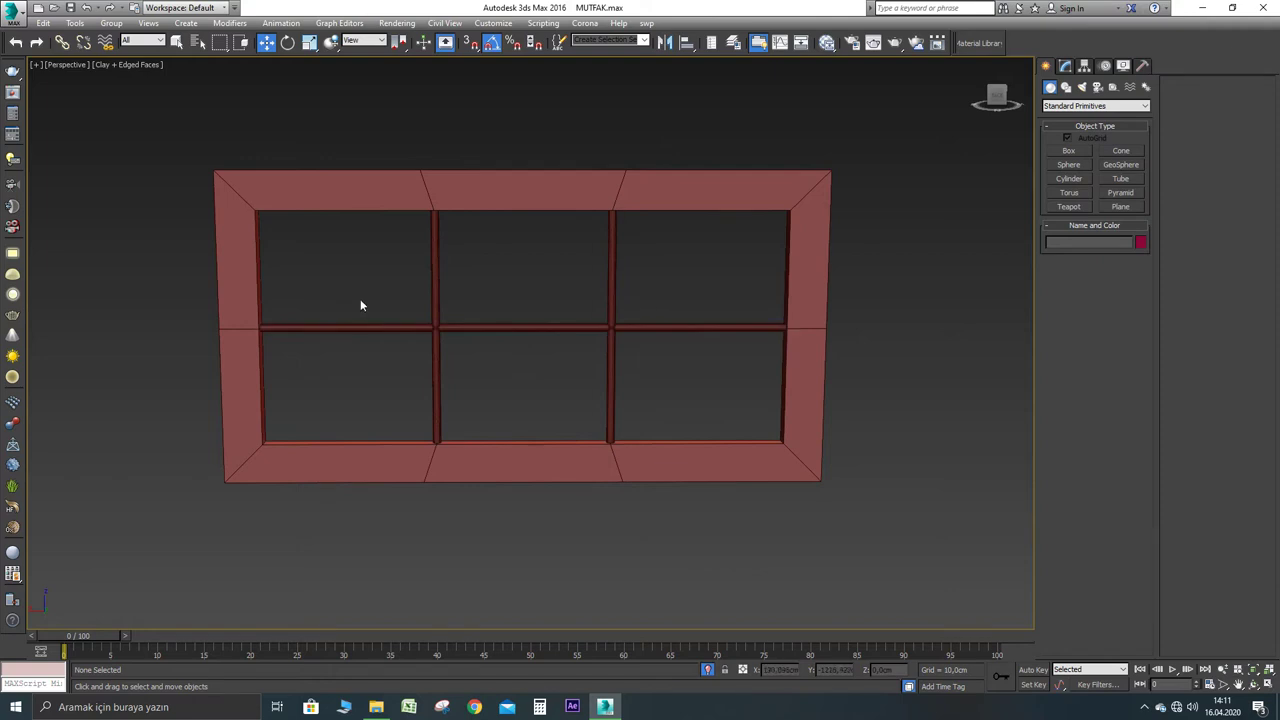
{"action": "middle_click_drag", "start_coordinate": [628, 418], "coordinate": [549, 343], "text": "alt"}
Attach the horizontal bar and both vertical bars to the editable poly frame
{"action": "scroll", "coordinate": [699, 284], "scroll_direction": "up", "scroll_amount": 4}
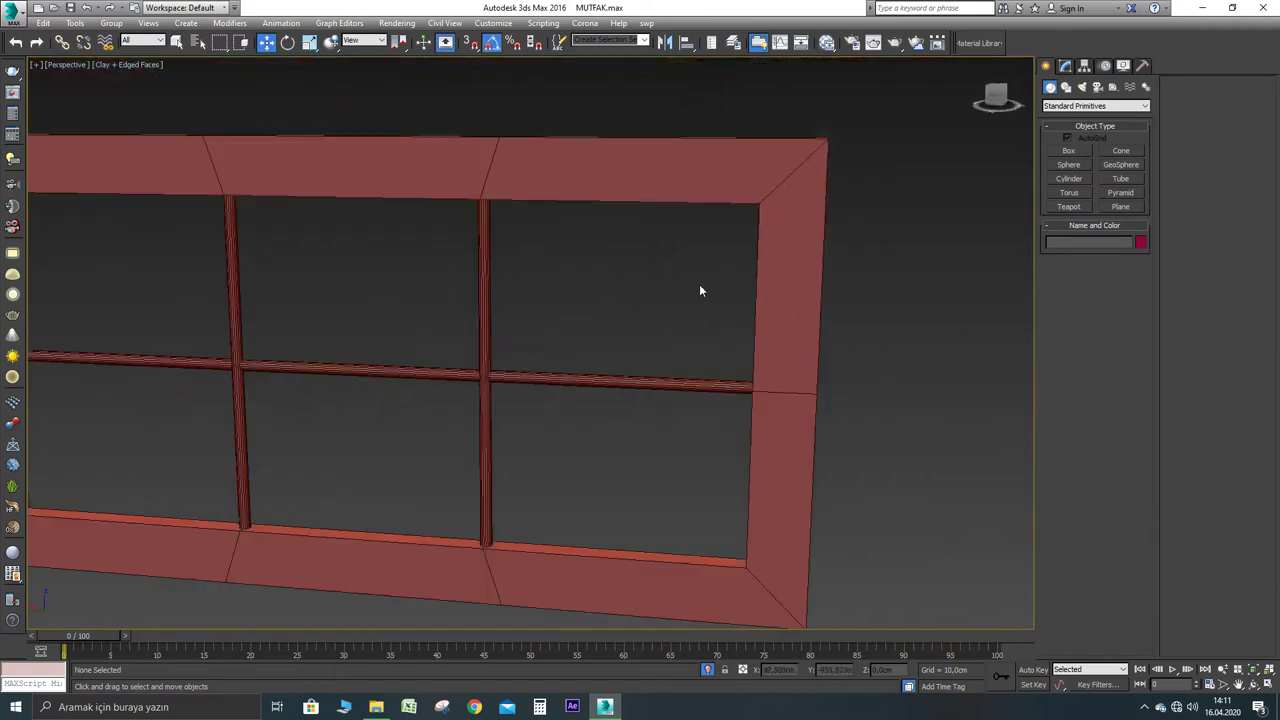
{"action": "left_click", "coordinate": [763, 183]}
{"action": "right_click", "coordinate": [762, 181]}
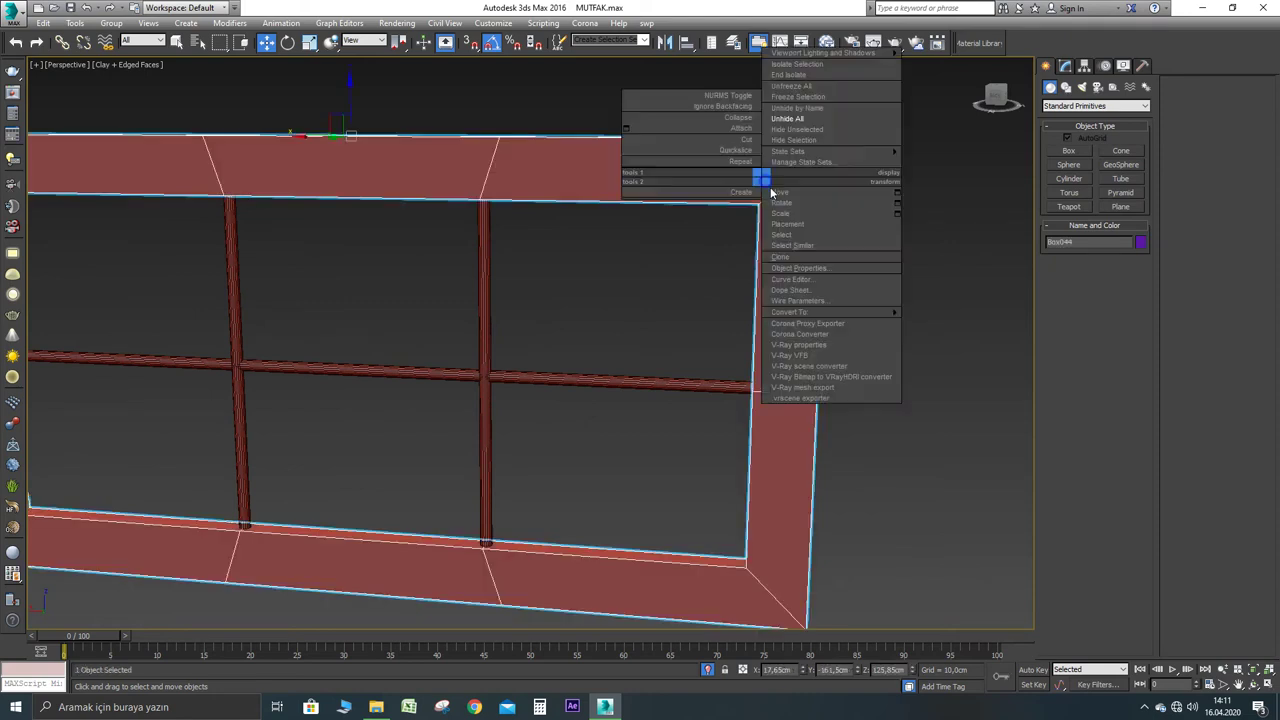
{"action": "mouse_move", "coordinate": [840, 320]}
{"action": "left_click", "coordinate": [930, 321]}
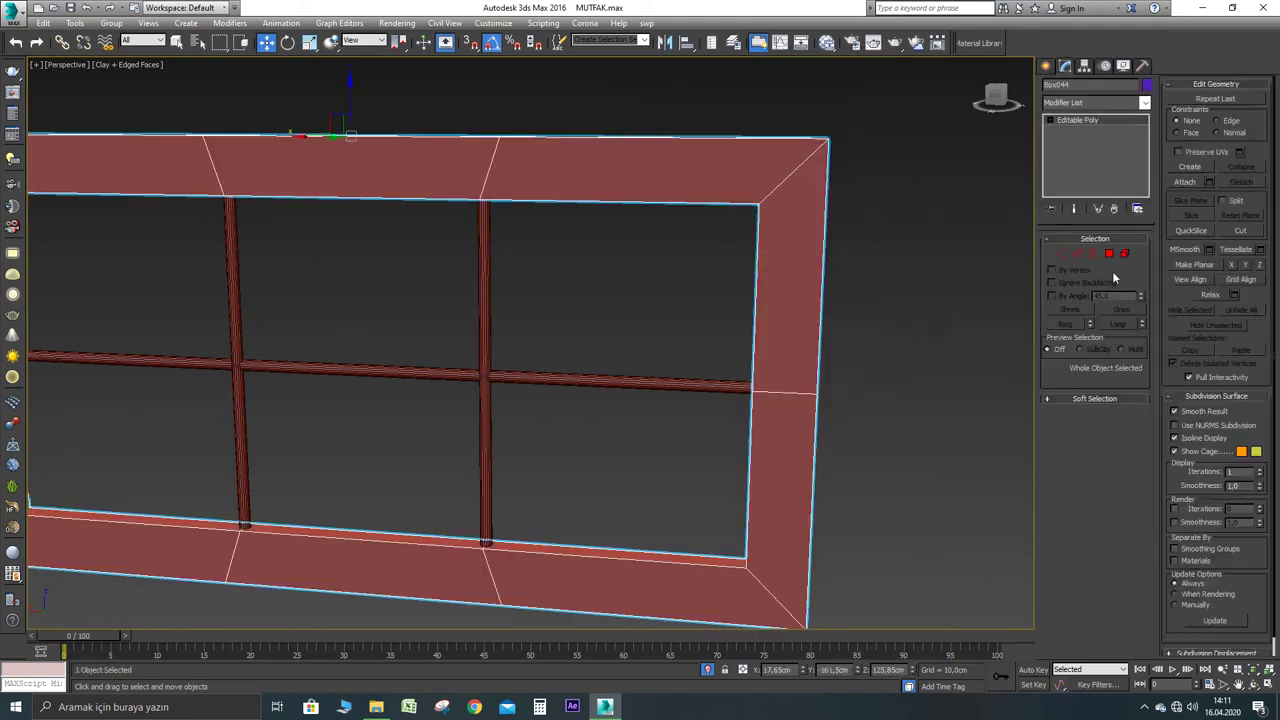
{"action": "key", "text": "q"}
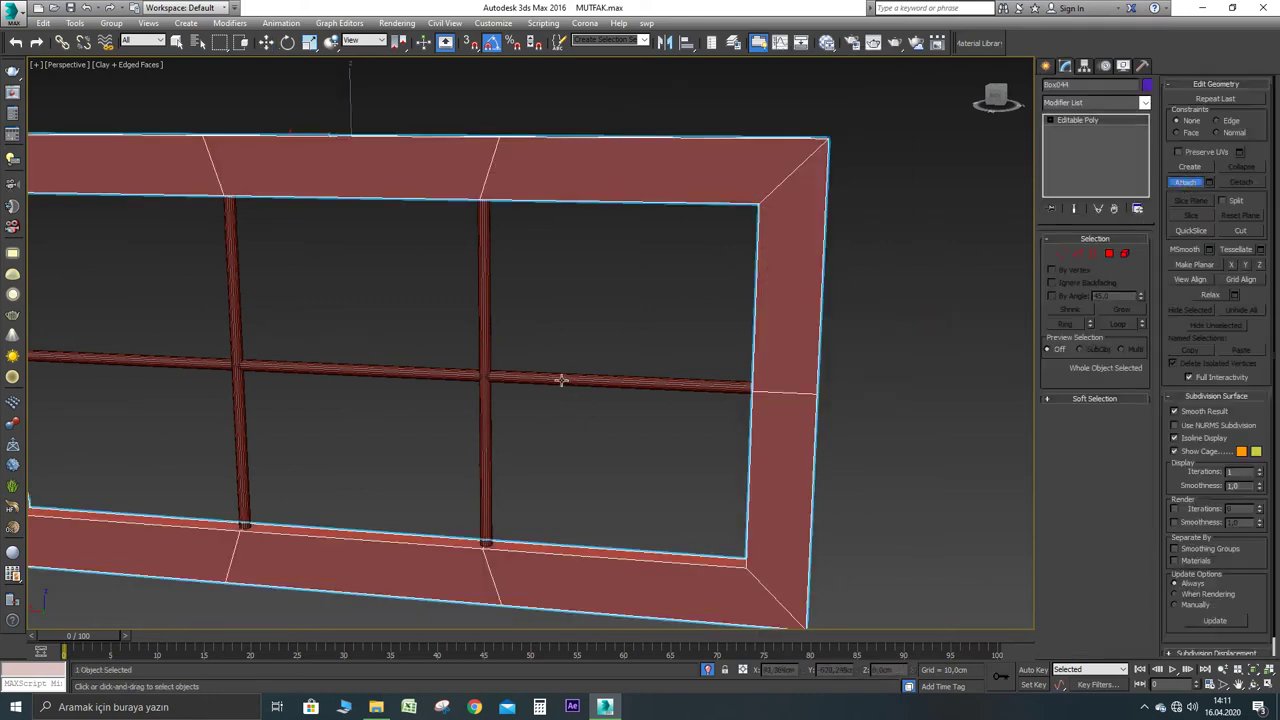
{"action": "left_click", "coordinate": [560, 377]}
{"action": "left_click", "coordinate": [486, 316]}
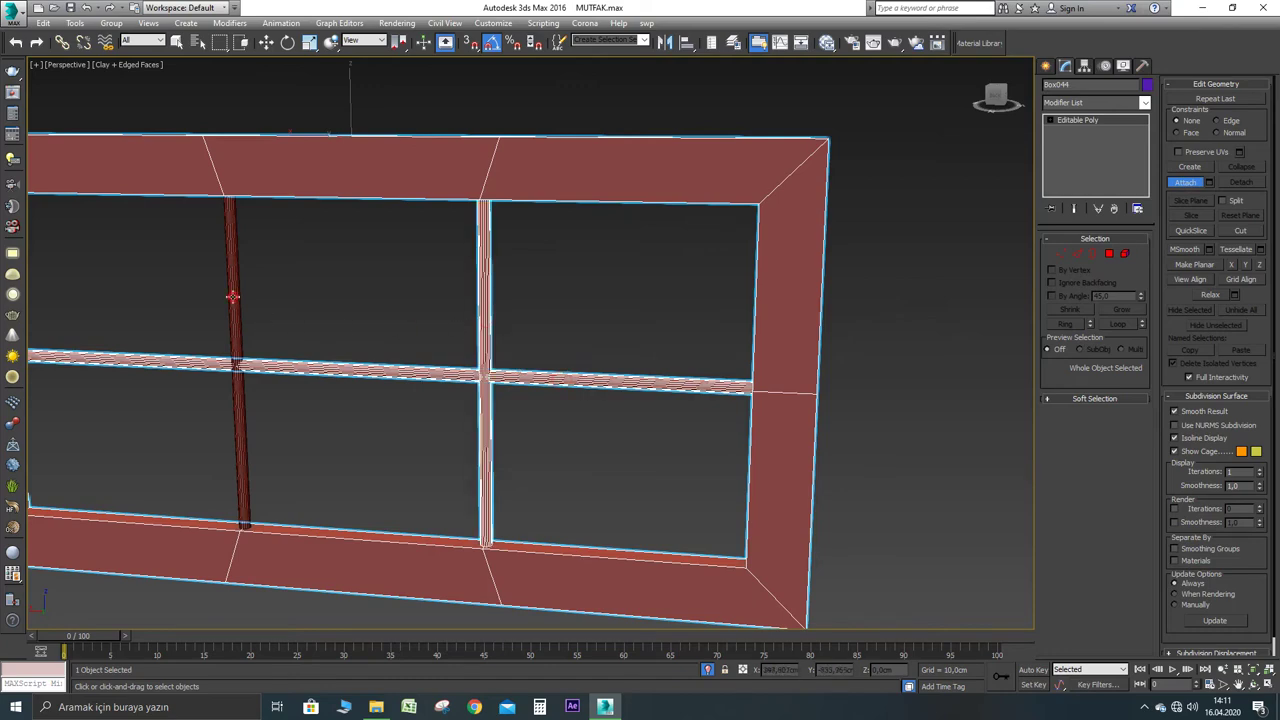
{"action": "left_click", "coordinate": [233, 297]}
Finish attaching and unhide all objects of the kitchen
{"action": "scroll", "coordinate": [460, 320], "scroll_direction": "down", "scroll_amount": 4}
{"action": "scroll", "coordinate": [460, 320], "scroll_direction": "up", "scroll_amount": 2}
{"action": "middle_click_drag", "start_coordinate": [460, 320], "coordinate": [529, 271], "text": "alt"}
{"action": "key", "text": "w"}
{"action": "right_click", "coordinate": [546, 250]}
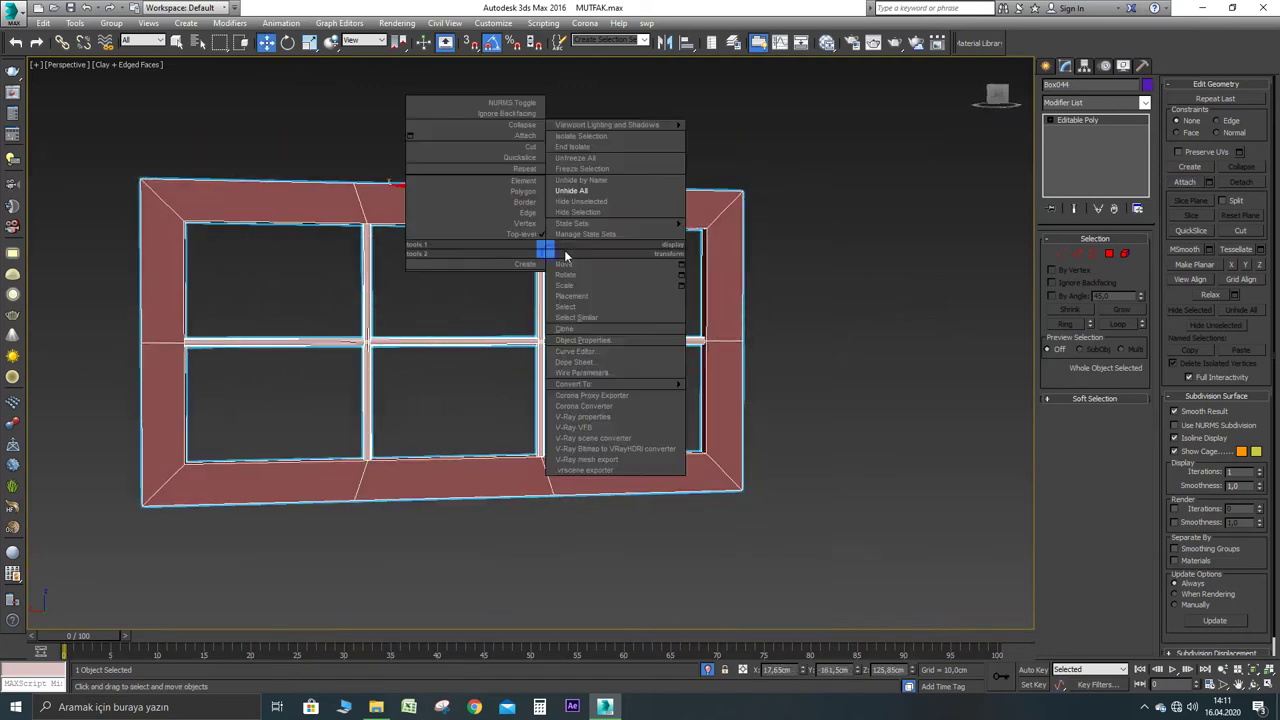
{"action": "left_click", "coordinate": [586, 192]}
{"action": "scroll", "coordinate": [522, 348], "scroll_direction": "up", "scroll_amount": 2}
{"action": "scroll", "coordinate": [523, 349], "scroll_direction": "down", "scroll_amount": 4}
{"action": "scroll", "coordinate": [562, 343], "scroll_direction": "up", "scroll_amount": 2}
{"action": "middle_click_drag", "start_coordinate": [591, 351], "coordinate": [614, 287], "text": "alt"}
Raise the upper cabinet's body, panelled door and lattice frame together by 59 cm in Z
{"action": "left_click", "coordinate": [640, 258], "text": "ctrl"}
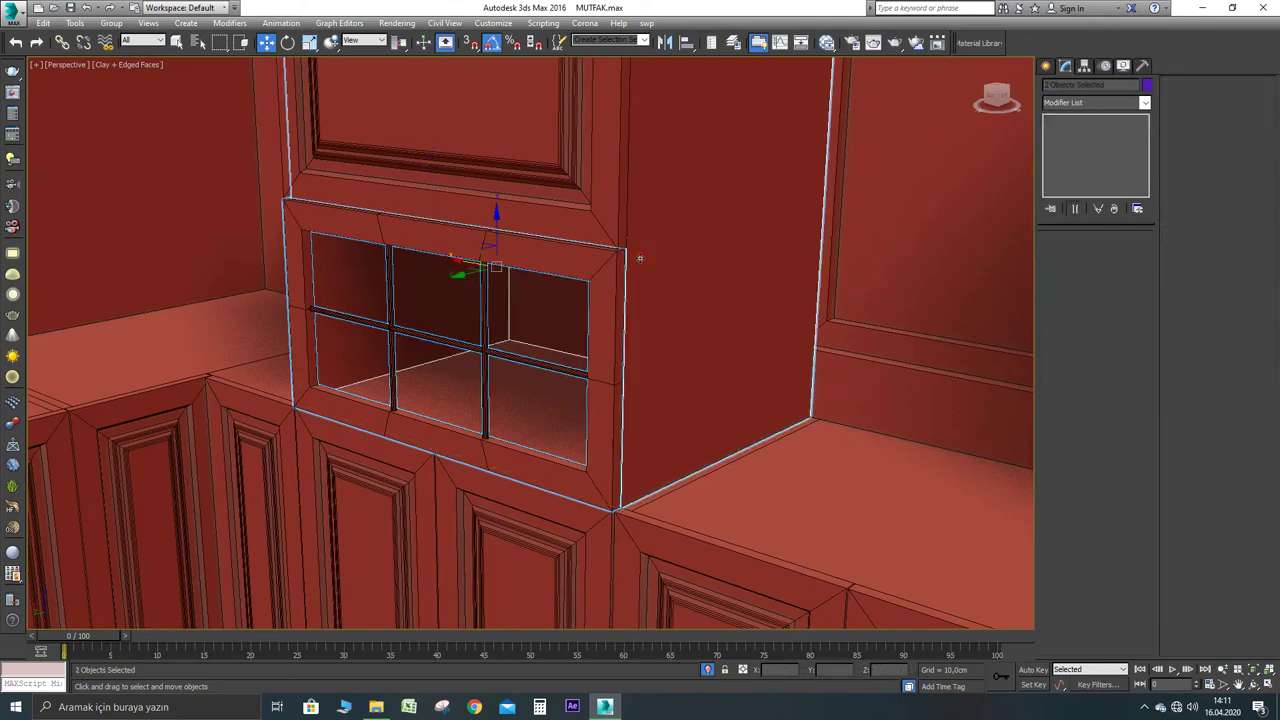
{"action": "left_click", "coordinate": [582, 232], "text": "ctrl"}
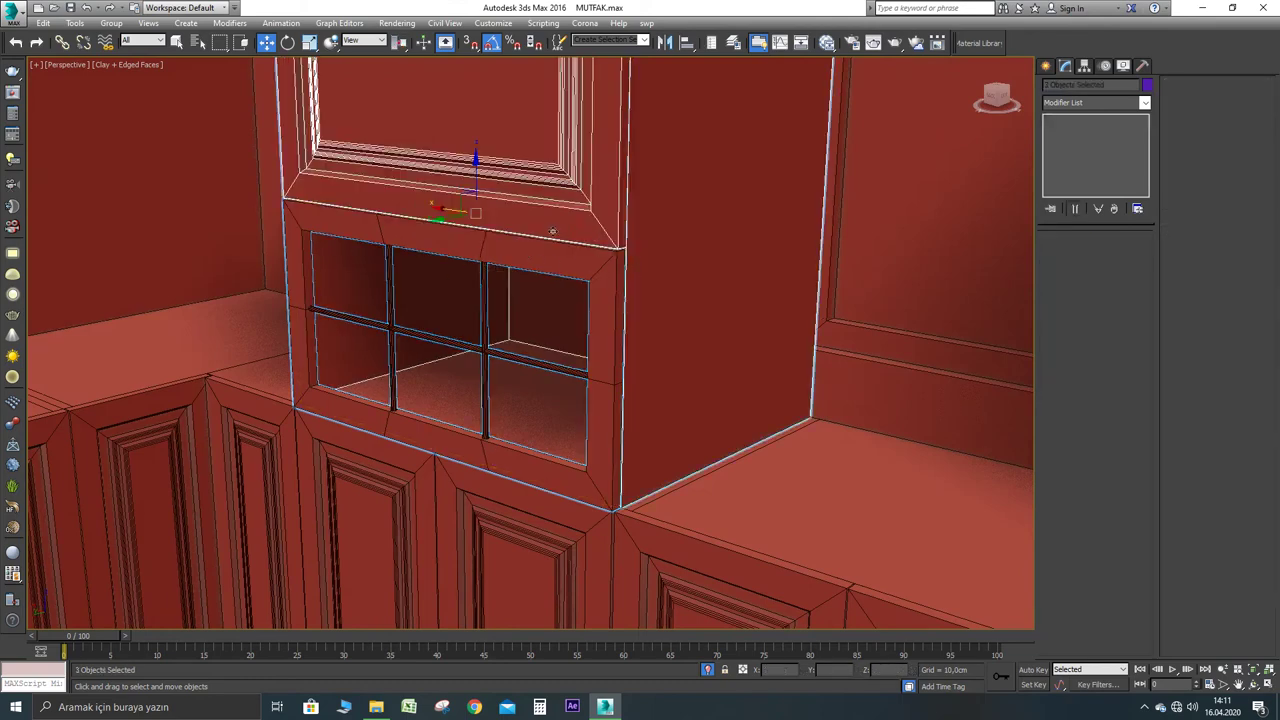
{"action": "left_click", "coordinate": [632, 266]}
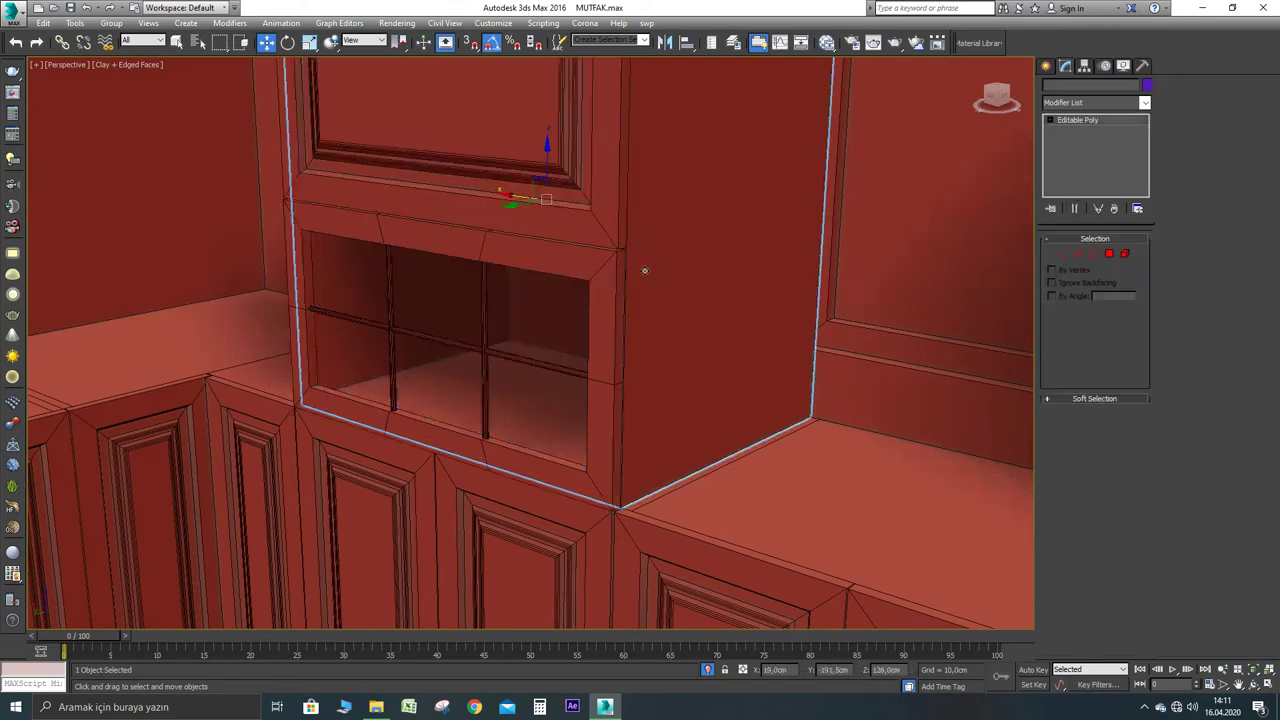
{"action": "left_click", "coordinate": [589, 225], "text": "ctrl"}
{"action": "left_click", "coordinate": [600, 285], "text": "ctrl"}
{"action": "scroll", "coordinate": [583, 342], "scroll_direction": "down", "scroll_amount": 2}
{"action": "middle_click_drag", "start_coordinate": [583, 342], "coordinate": [680, 426], "text": "alt"}
{"action": "scroll", "coordinate": [601, 375], "scroll_direction": "down", "scroll_amount": 3}
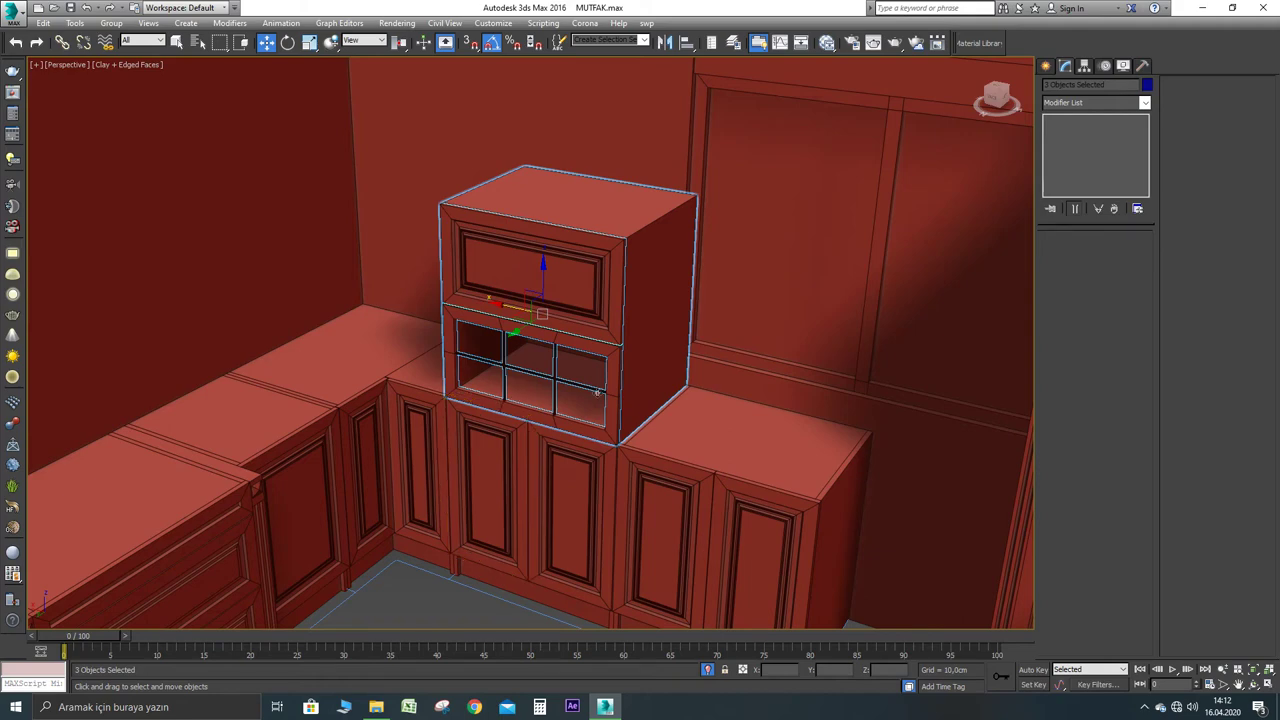
{"action": "middle_click_drag", "start_coordinate": [582, 405], "coordinate": [586, 376], "text": "alt"}
{"action": "middle_click_drag", "start_coordinate": [415, 112], "coordinate": [429, 149], "text": "alt"}
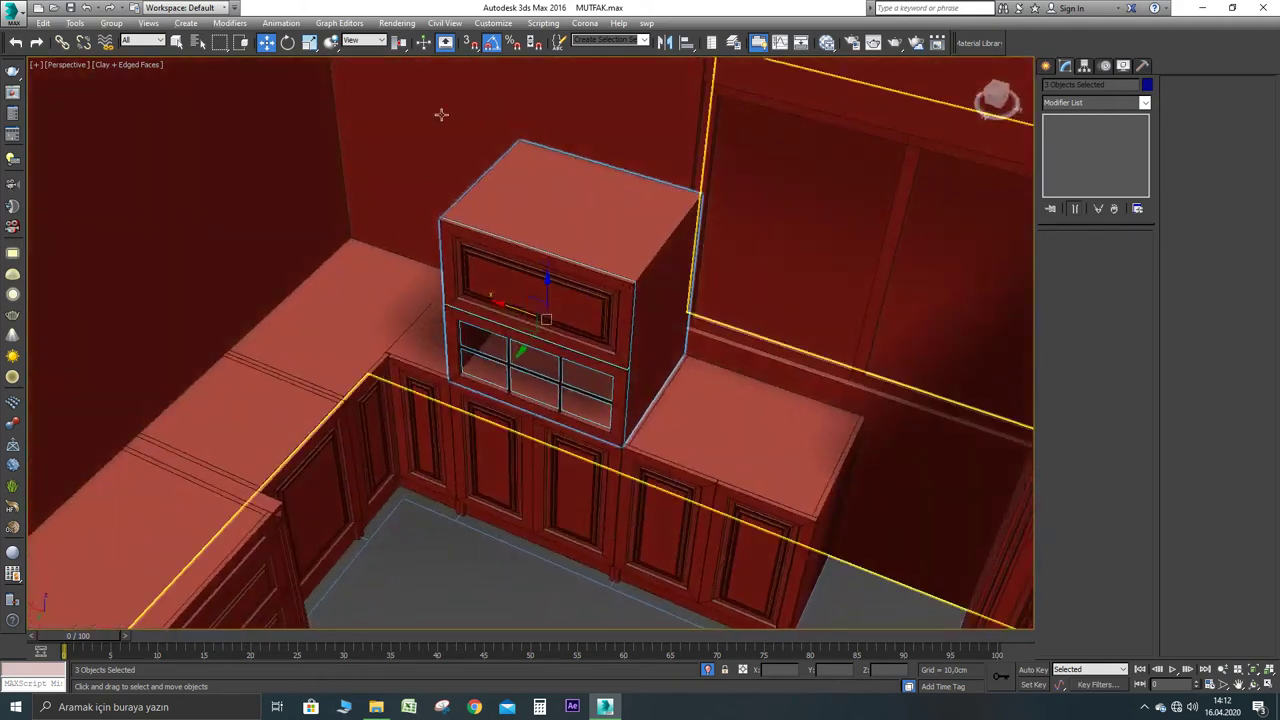
{"action": "middle_click_drag", "start_coordinate": [516, 94], "coordinate": [520, 100], "text": "alt"}
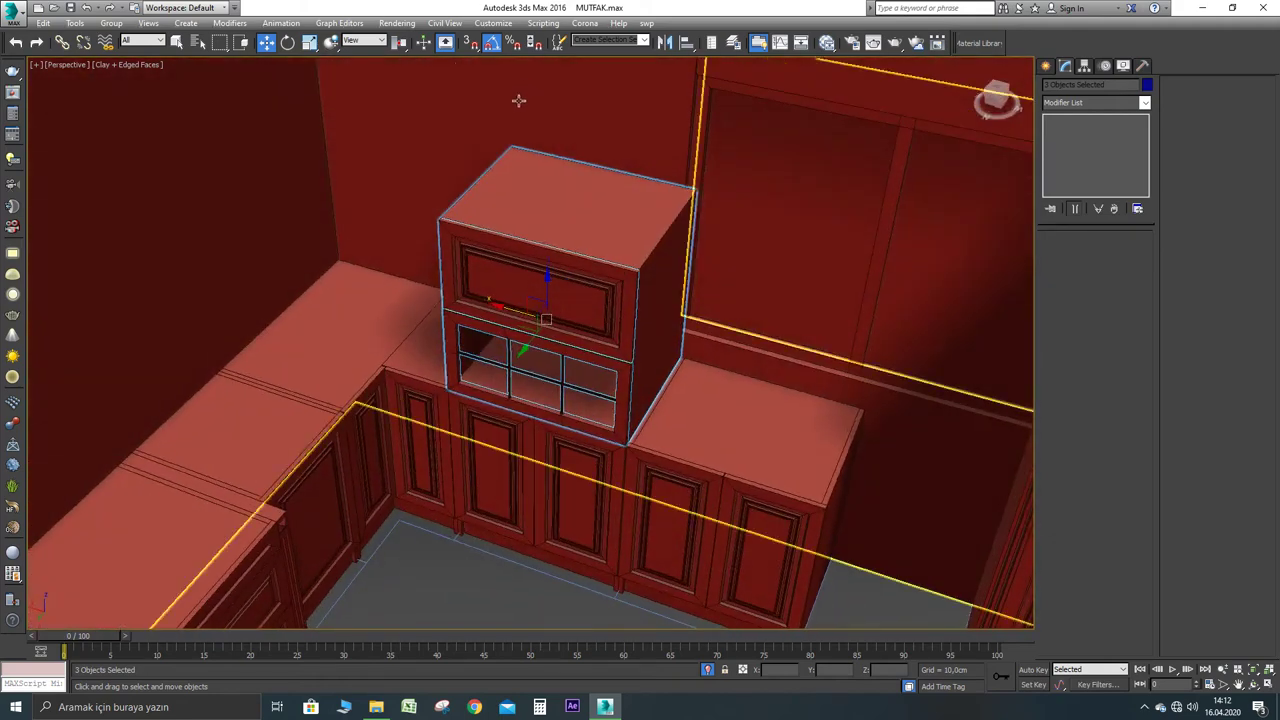
{"action": "right_click", "coordinate": [266, 43]}
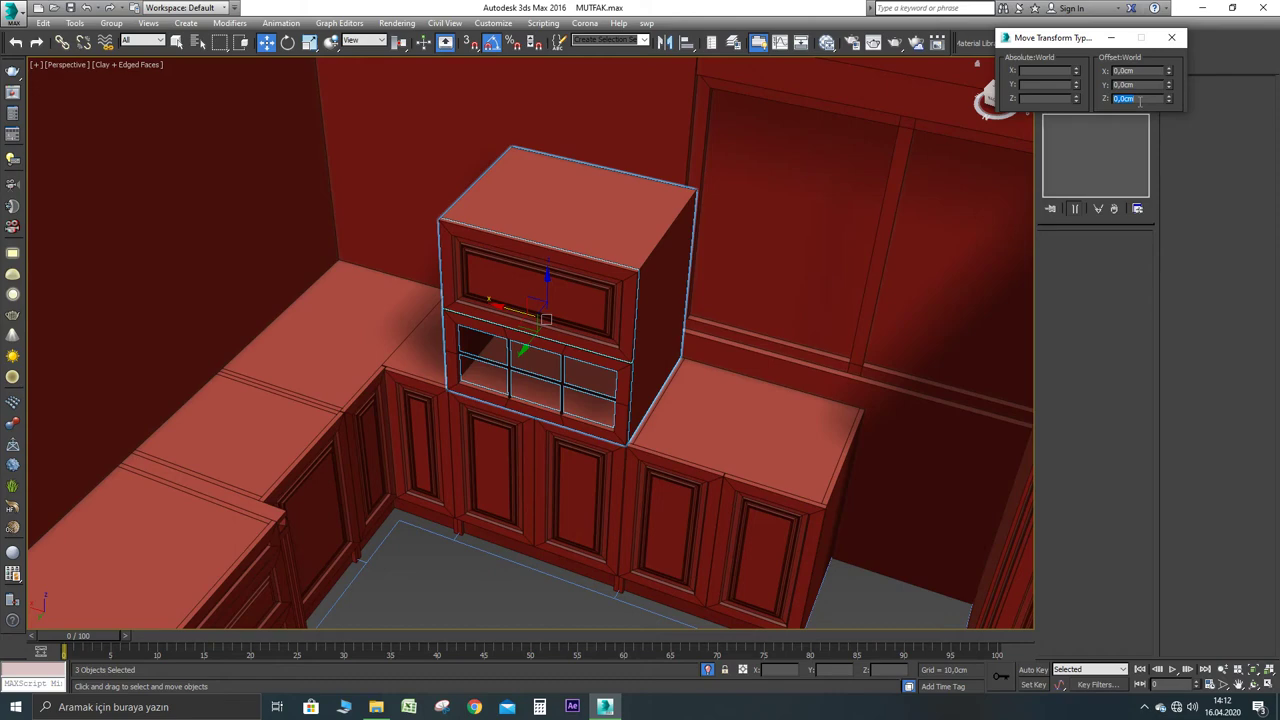
{"action": "type", "text": "59"}
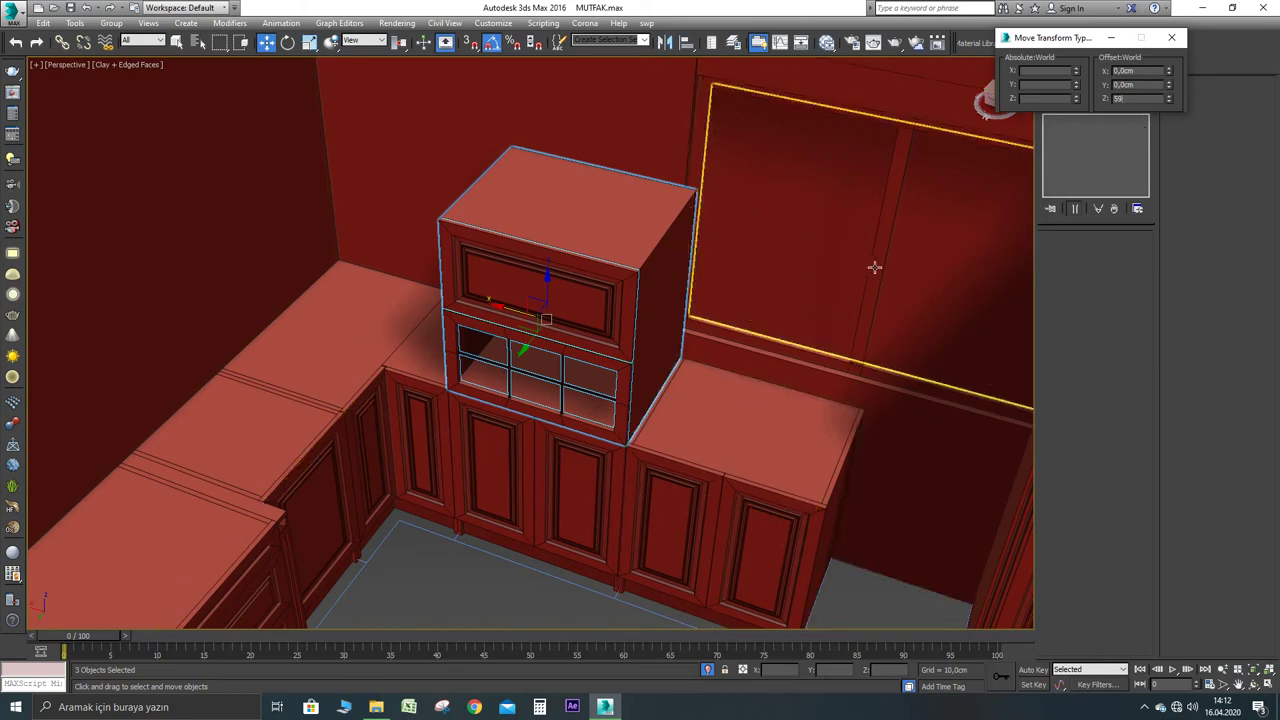
{"action": "key", "text": "Return"}
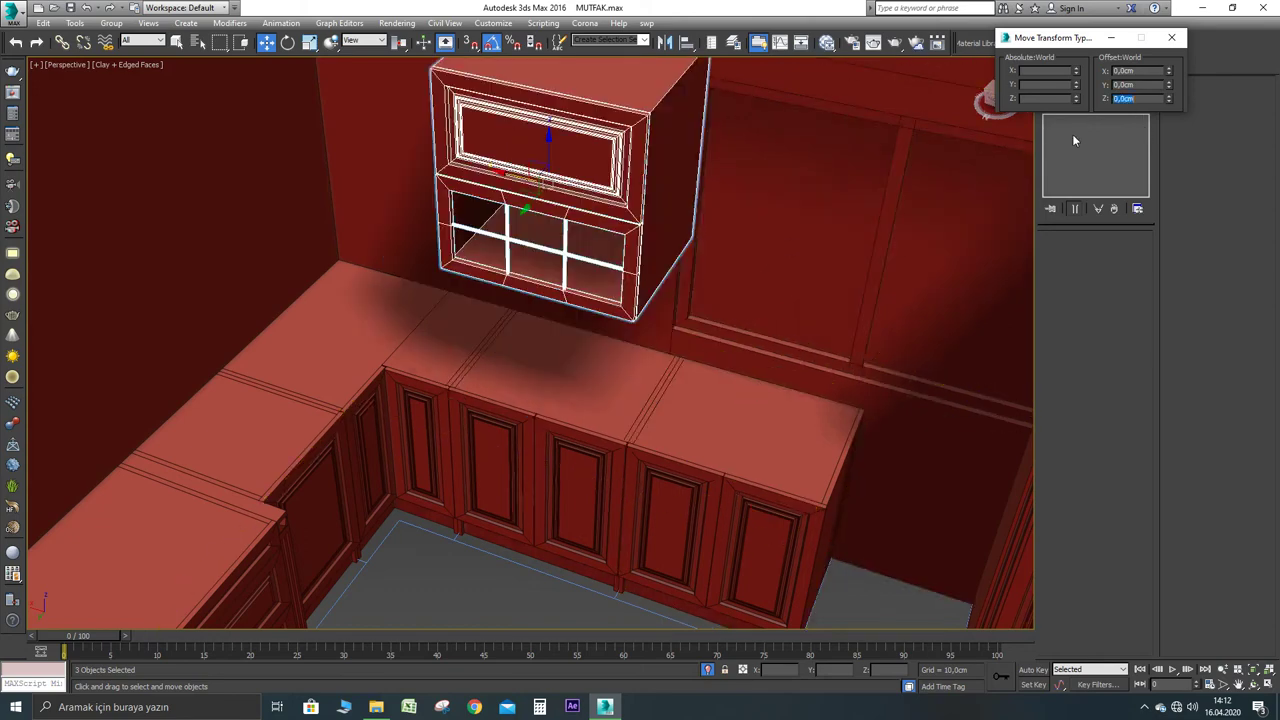
Narrow the upper cabinet's body by moving its window-side vertices inward along X
{"action": "left_click", "coordinate": [578, 268]}
{"action": "middle_click_drag", "start_coordinate": [579, 269], "coordinate": [640, 265], "text": "alt"}
{"action": "scroll", "coordinate": [617, 286], "scroll_direction": "up", "scroll_amount": 4}
{"action": "scroll", "coordinate": [620, 231], "scroll_direction": "down", "scroll_amount": 2}
{"action": "middle_click_drag", "start_coordinate": [1020, 96], "coordinate": [950, 131]}
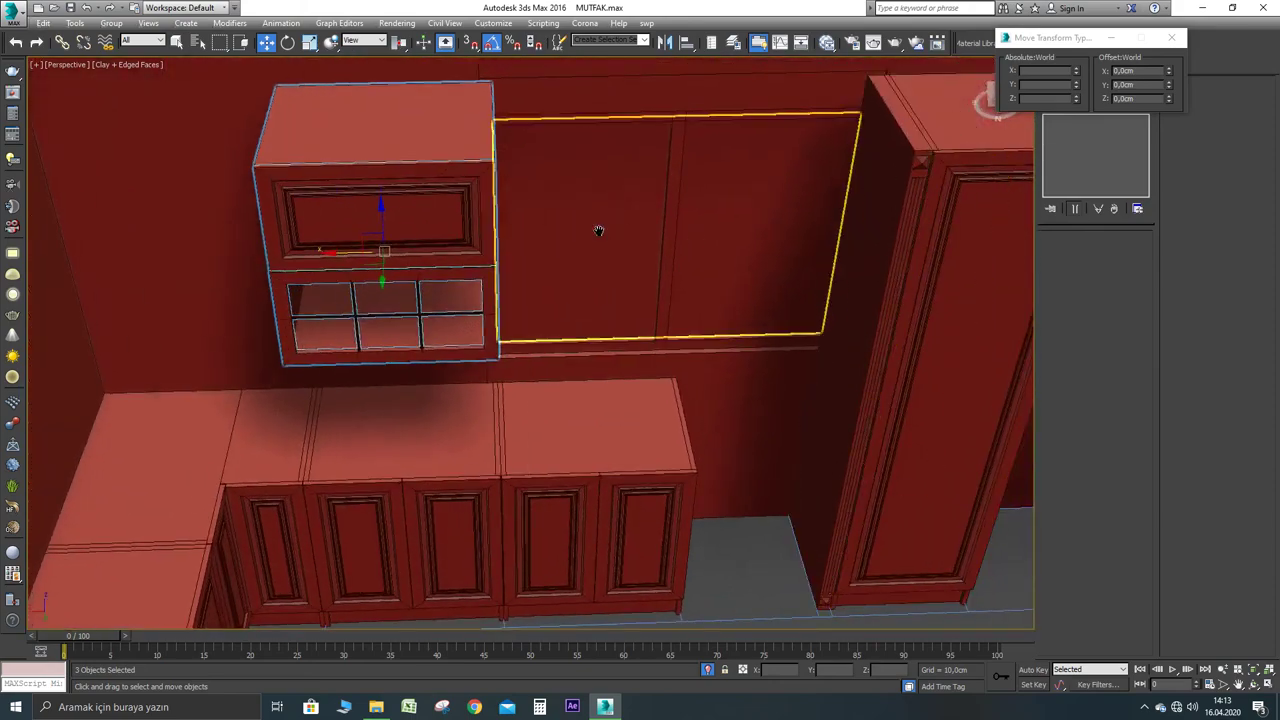
{"action": "middle_click_drag", "start_coordinate": [549, 173], "coordinate": [534, 199]}
{"action": "left_click", "coordinate": [437, 164]}
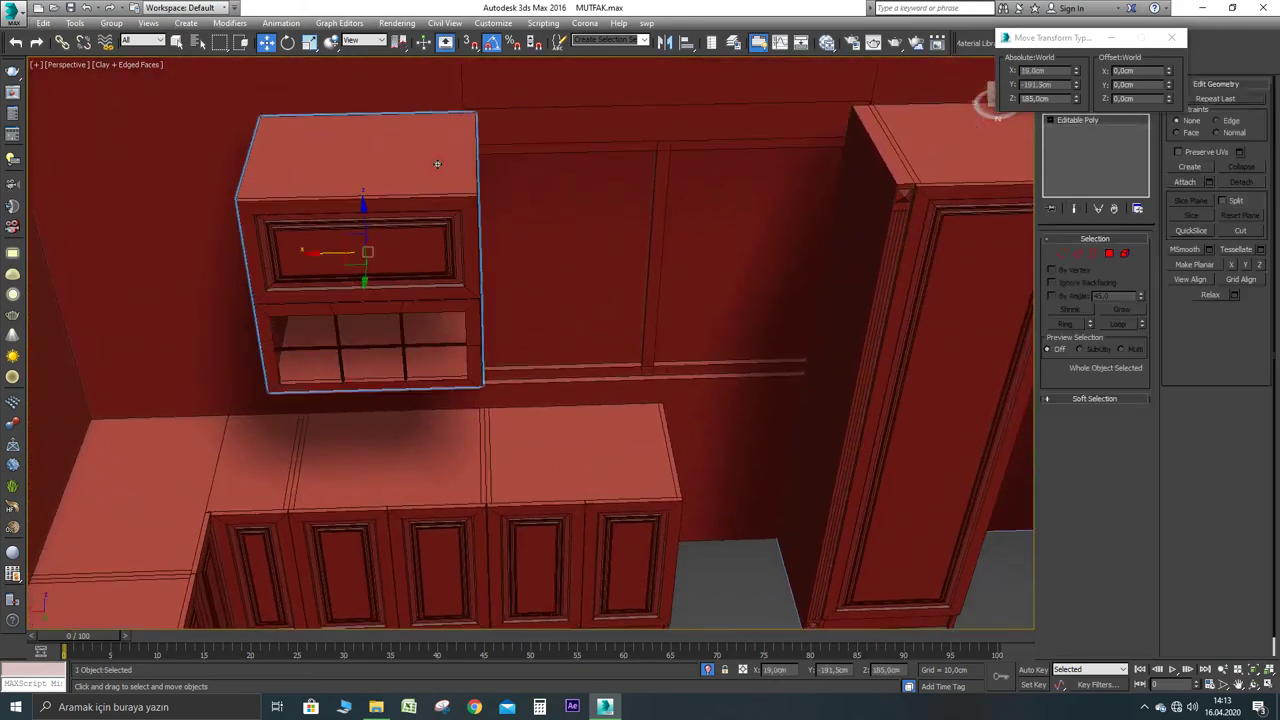
{"action": "left_click", "coordinate": [1063, 255]}
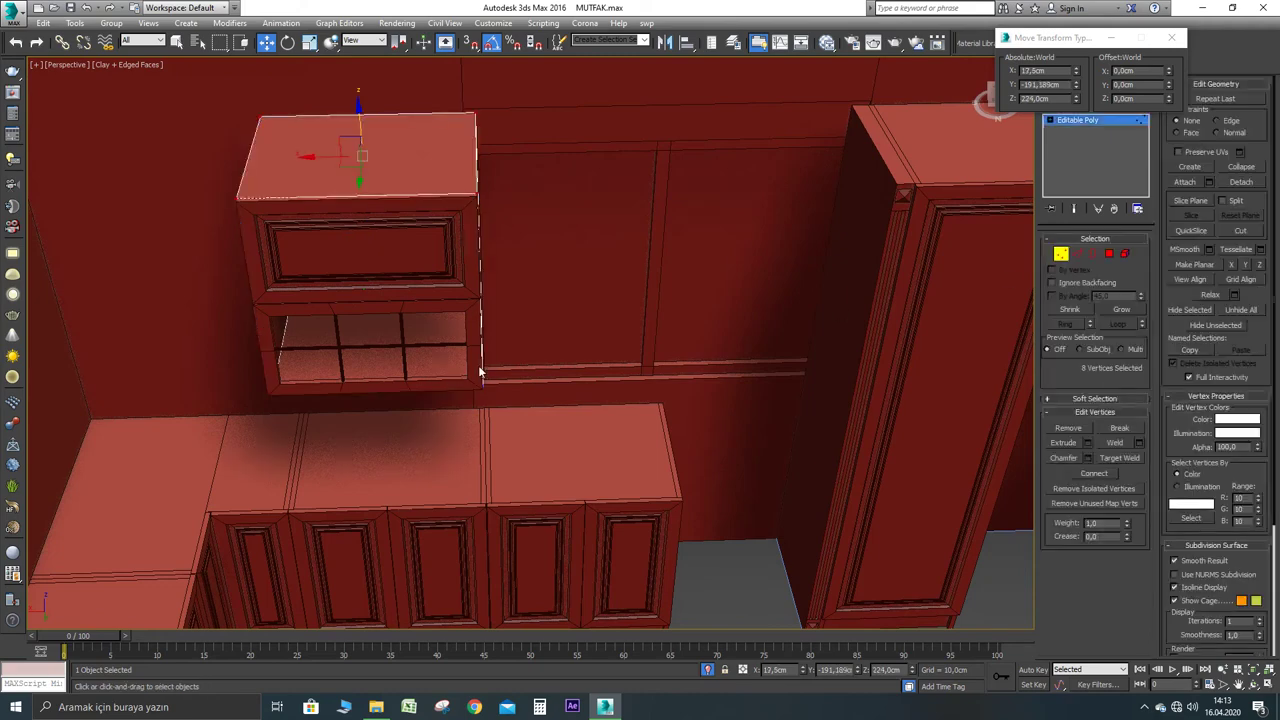
{"action": "middle_click_drag", "start_coordinate": [432, 121], "coordinate": [439, 262], "text": "alt"}
{"action": "left_click_drag", "start_coordinate": [435, 247], "coordinate": [419, 247]}
{"action": "middle_click_drag", "start_coordinate": [486, 222], "coordinate": [609, 217], "text": "alt"}
{"action": "scroll", "coordinate": [514, 142], "scroll_direction": "up", "scroll_amount": 3}
{"action": "scroll", "coordinate": [523, 143], "scroll_direction": "down", "scroll_amount": 3}
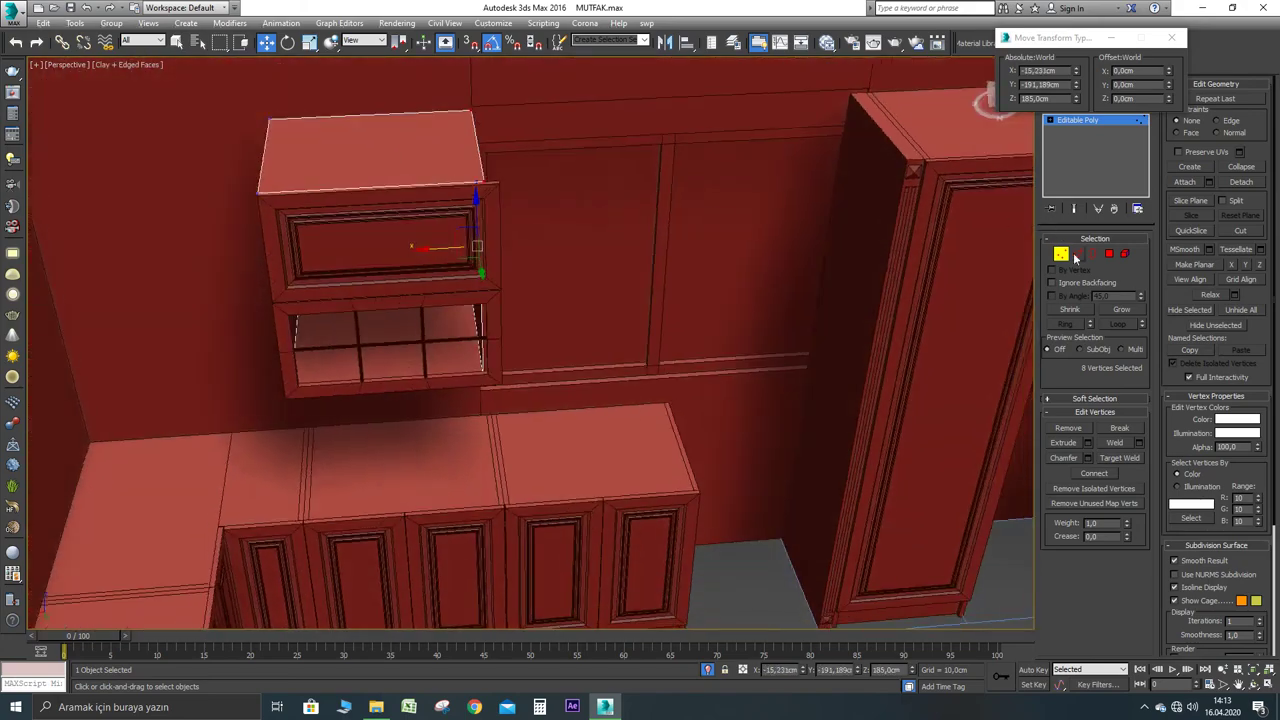
{"action": "left_click", "coordinate": [1062, 254]}
Narrow the panelled door along X by moving its window-side vertices in and snapping them to the cabinet body's edge
{"action": "left_click", "coordinate": [432, 233]}
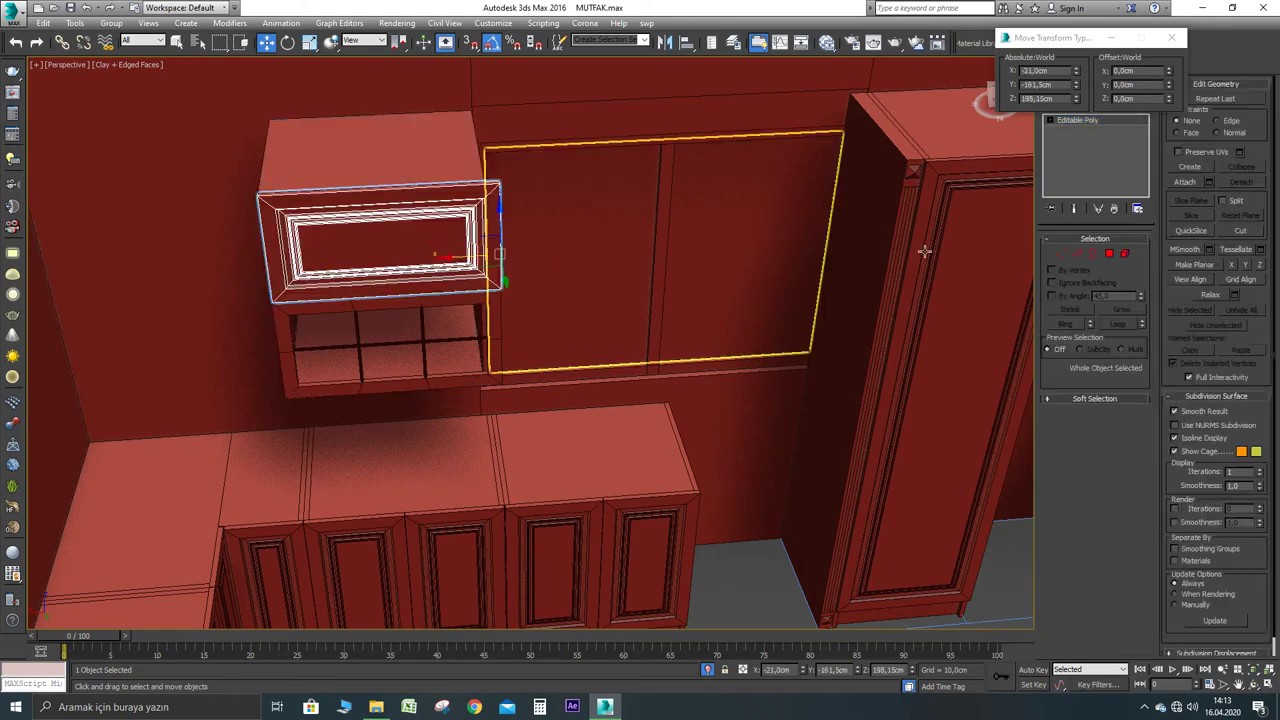
{"action": "left_click", "coordinate": [1060, 255]}
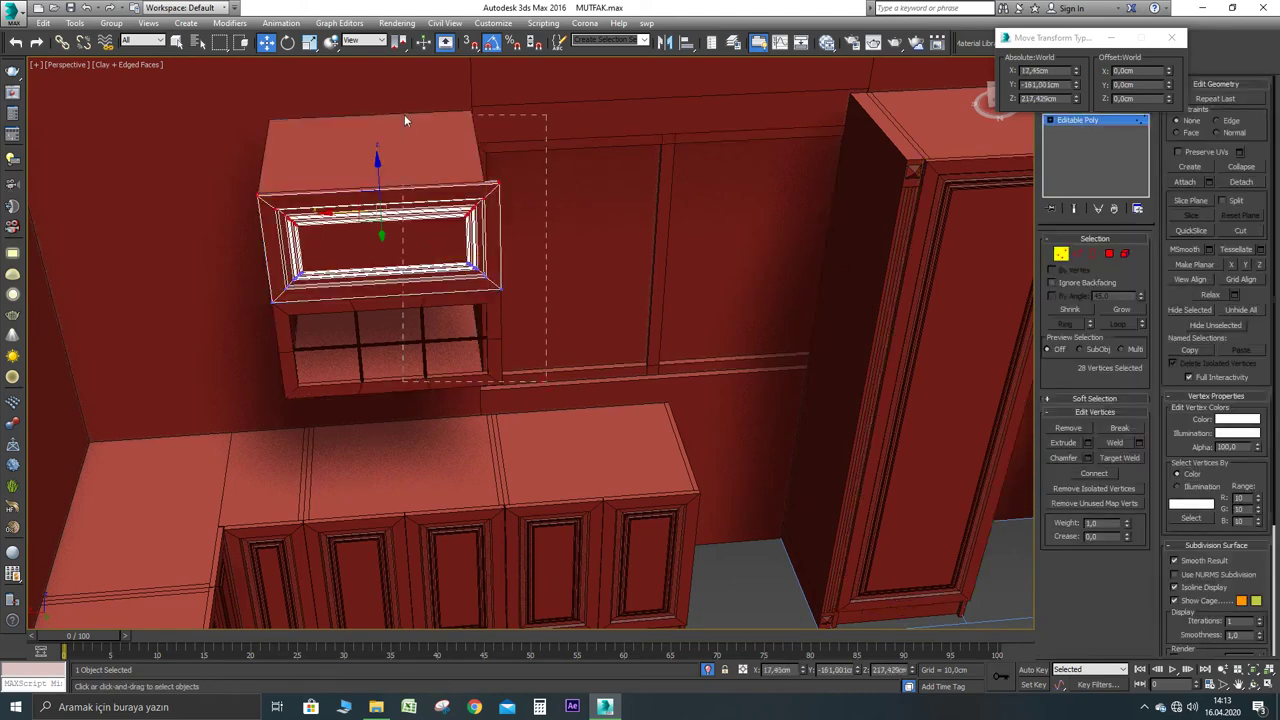
{"action": "left_click_drag", "start_coordinate": [405, 115], "coordinate": [404, 114]}
{"action": "scroll", "coordinate": [460, 212], "scroll_direction": "up", "scroll_amount": 3}
{"action": "middle_click_drag", "start_coordinate": [460, 212], "coordinate": [629, 355], "text": "alt"}
{"action": "left_click_drag", "start_coordinate": [445, 147], "coordinate": [446, 150]}
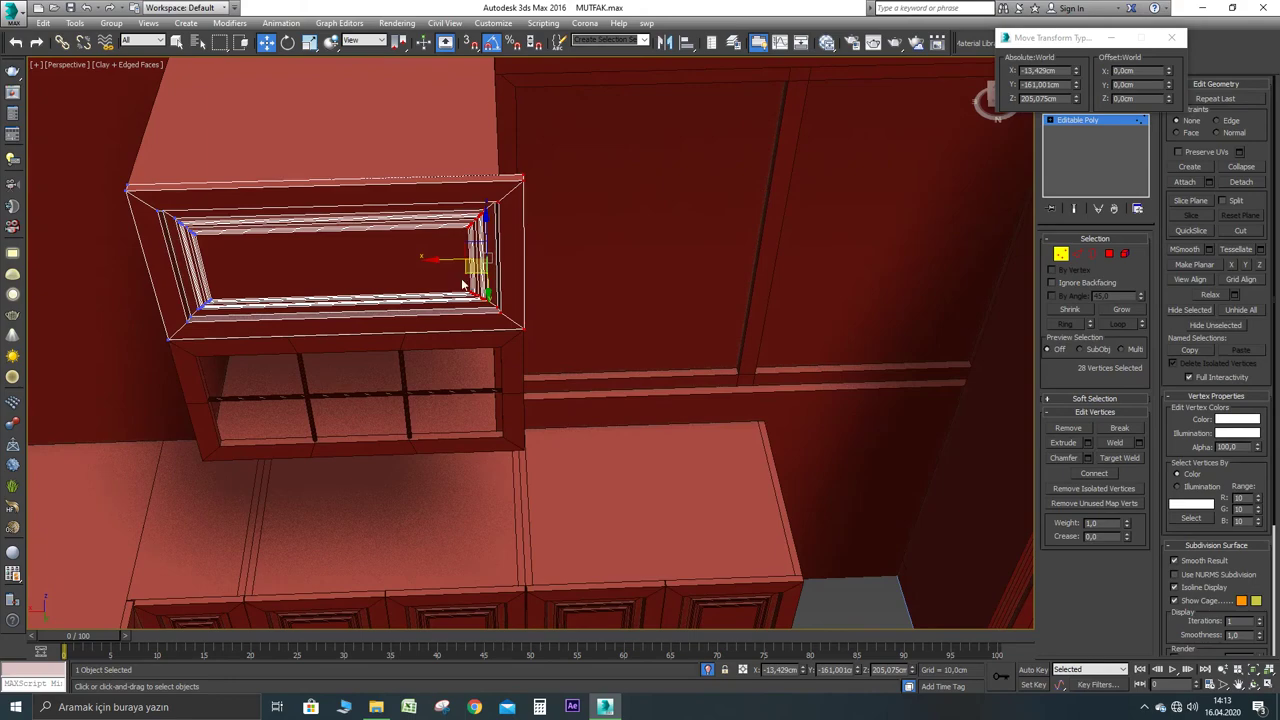
{"action": "left_click_drag", "start_coordinate": [446, 259], "coordinate": [429, 259]}
{"action": "scroll", "coordinate": [514, 167], "scroll_direction": "up", "scroll_amount": 3}
{"action": "key", "text": "s"}
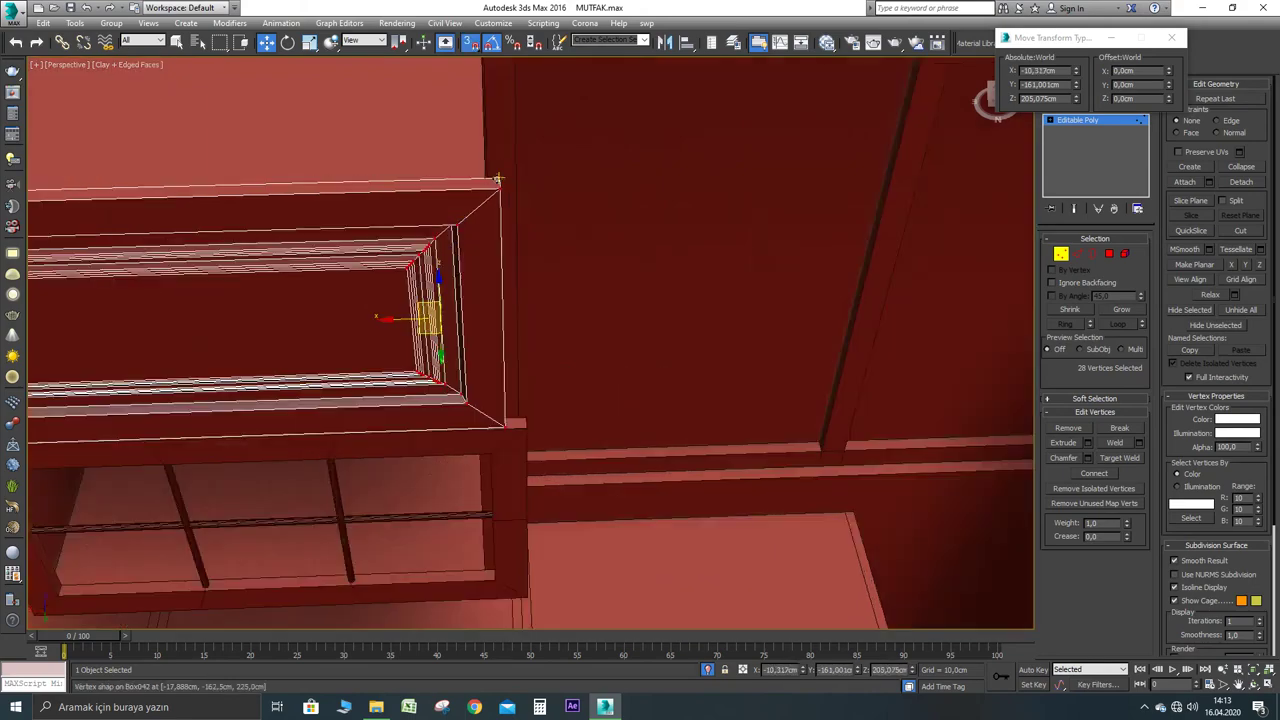
{"action": "left_click_drag", "start_coordinate": [498, 178], "coordinate": [491, 246]}
{"action": "scroll", "coordinate": [491, 246], "scroll_direction": "down", "scroll_amount": 3}
{"action": "middle_click_drag", "start_coordinate": [491, 246], "coordinate": [520, 245], "text": "alt"}
{"action": "left_click", "coordinate": [1061, 255]}
Snap the lattice frame's window-side vertices along X to the narrowed cabinet body's edge
{"action": "left_click", "coordinate": [505, 408]}
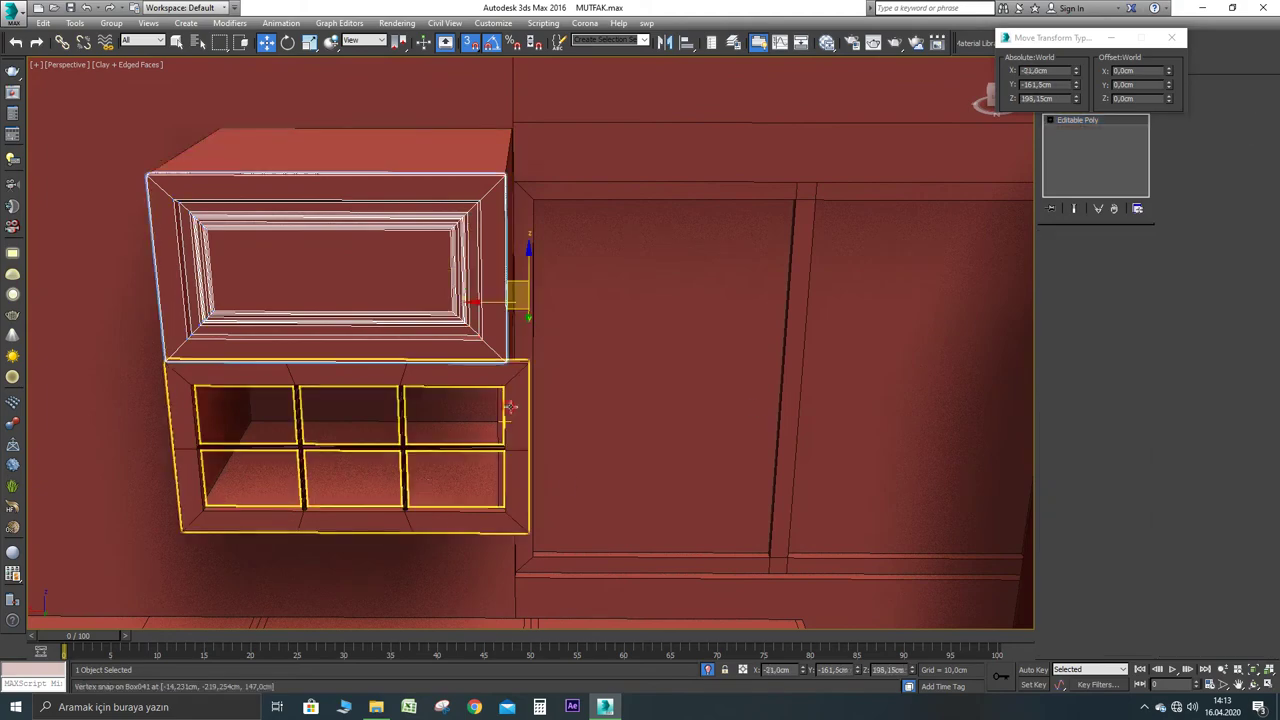
{"action": "left_click", "coordinate": [1062, 254]}
{"action": "middle_click_drag", "start_coordinate": [413, 506], "coordinate": [440, 409]}
{"action": "left_click_drag", "start_coordinate": [657, 491], "coordinate": [505, 252]}
{"action": "middle_click_drag", "start_coordinate": [505, 252], "coordinate": [557, 484], "text": "alt"}
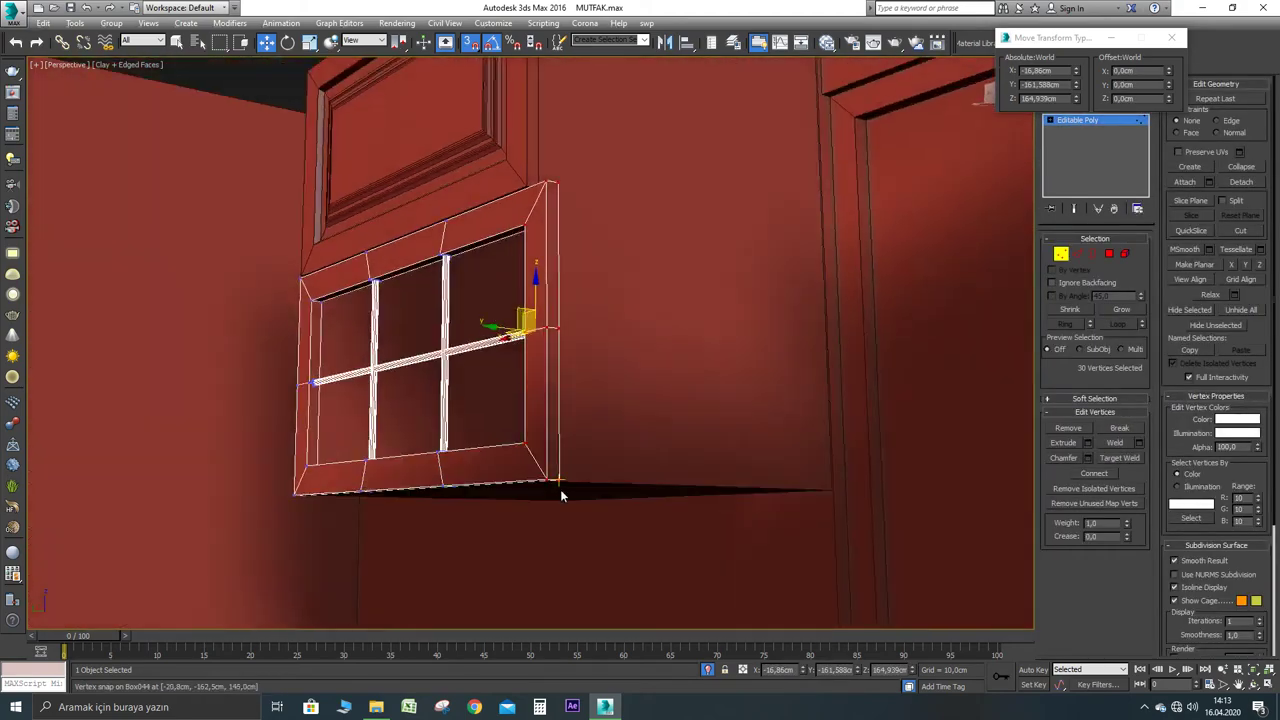
{"action": "left_click_drag", "start_coordinate": [557, 481], "coordinate": [545, 479]}
{"action": "middle_click_drag", "start_coordinate": [545, 479], "coordinate": [512, 496], "text": "alt"}
{"action": "left_click_drag", "start_coordinate": [508, 482], "coordinate": [525, 450]}
{"action": "middle_click_drag", "start_coordinate": [460, 475], "coordinate": [556, 422], "text": "alt"}
{"action": "scroll", "coordinate": [529, 455], "scroll_direction": "down", "scroll_amount": 2}
{"action": "middle_click_drag", "start_coordinate": [556, 422], "coordinate": [617, 407]}
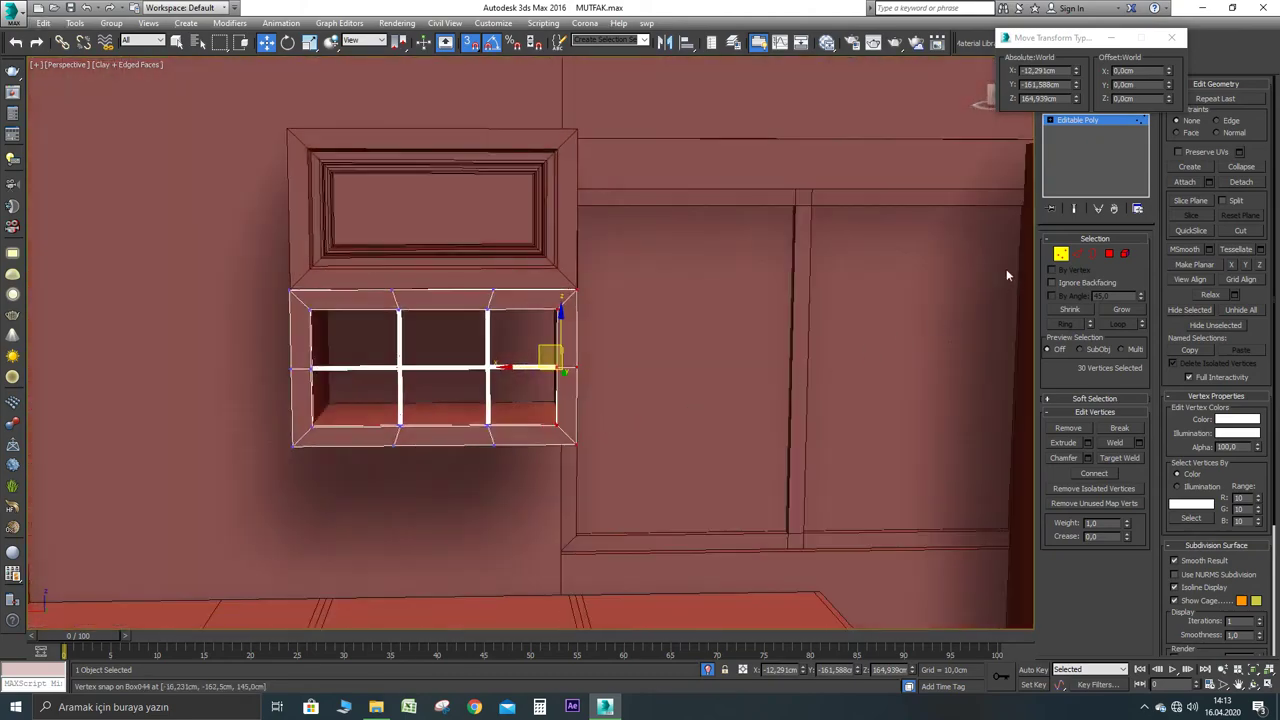
Shift the lattice's two vertical bars along X to space its three columns evenly within the narrowed frame
{"action": "left_click_drag", "start_coordinate": [385, 252], "coordinate": [386, 253]}
{"action": "key", "text": "s"}
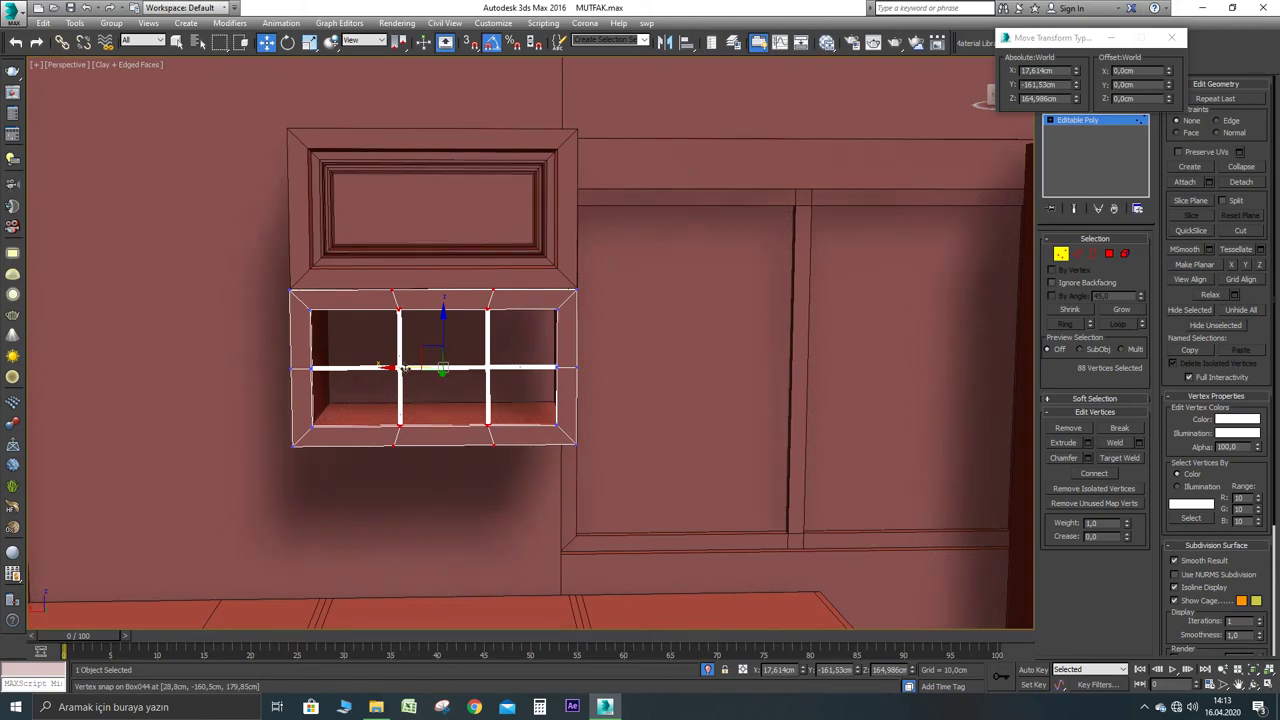
{"action": "left_click_drag", "start_coordinate": [400, 369], "coordinate": [398, 368]}
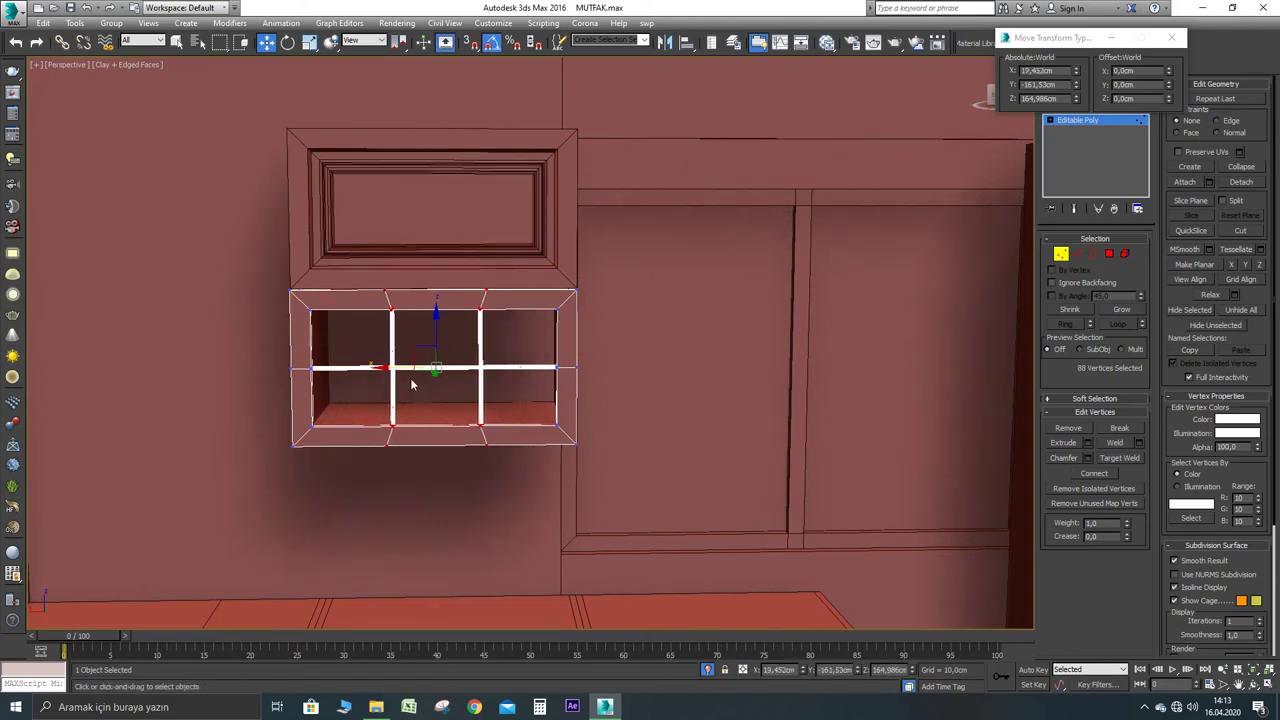
{"action": "left_click_drag", "start_coordinate": [438, 298], "coordinate": [437, 276]}
{"action": "left_click_drag", "start_coordinate": [445, 371], "coordinate": [433, 393]}
{"action": "left_click_drag", "start_coordinate": [364, 299], "coordinate": [363, 369]}
{"action": "left_click_drag", "start_coordinate": [456, 262], "coordinate": [456, 265]}
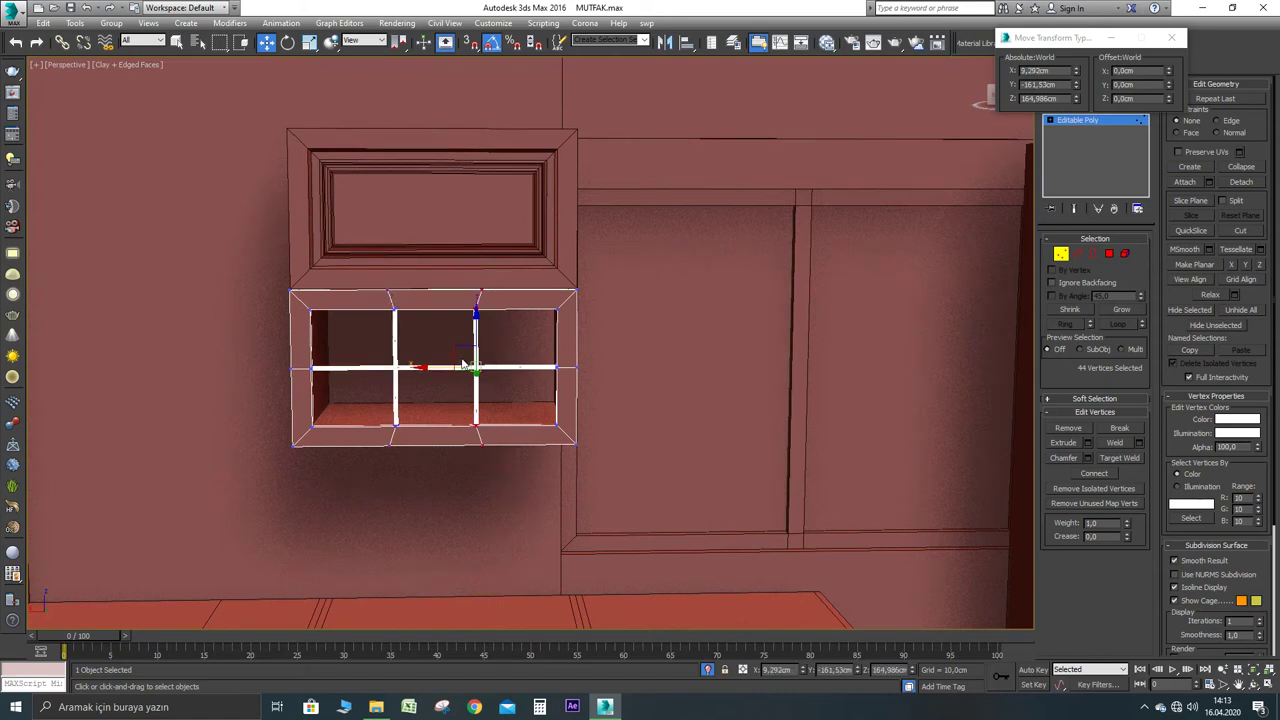
{"action": "left_click_drag", "start_coordinate": [430, 368], "coordinate": [433, 368]}
{"action": "left_click", "coordinate": [1062, 253]}
Inspect the narrowed upper cabinet and its surroundings from several angles
{"action": "middle_click_drag", "start_coordinate": [457, 343], "coordinate": [371, 354], "text": "alt"}
{"action": "scroll", "coordinate": [454, 333], "scroll_direction": "down", "scroll_amount": 5}
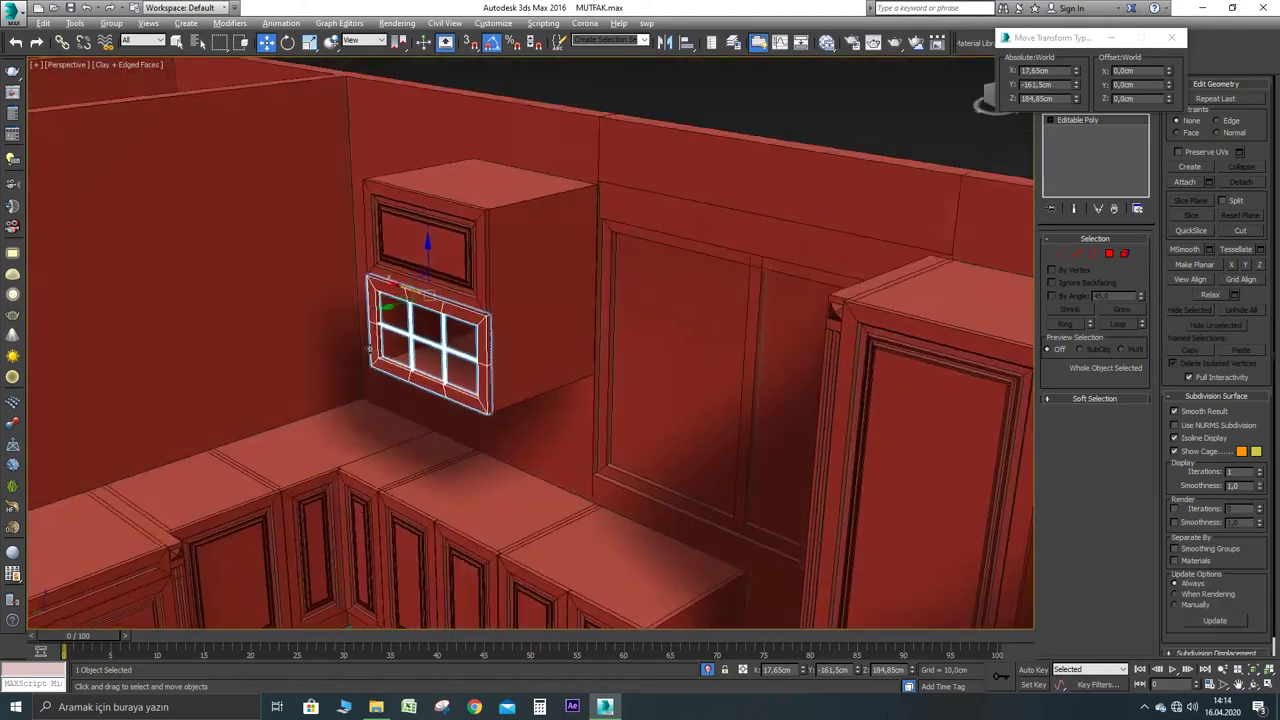
{"action": "scroll", "coordinate": [454, 333], "scroll_direction": "up", "scroll_amount": 5}
{"action": "scroll", "coordinate": [454, 333], "scroll_direction": "down", "scroll_amount": 5}
{"action": "middle_click_drag", "start_coordinate": [449, 351], "coordinate": [607, 336], "text": "alt"}
{"action": "scroll", "coordinate": [545, 354], "scroll_direction": "up", "scroll_amount": 3}
{"action": "scroll", "coordinate": [556, 354], "scroll_direction": "down", "scroll_amount": 3}
{"action": "scroll", "coordinate": [580, 343], "scroll_direction": "up", "scroll_amount": 2}
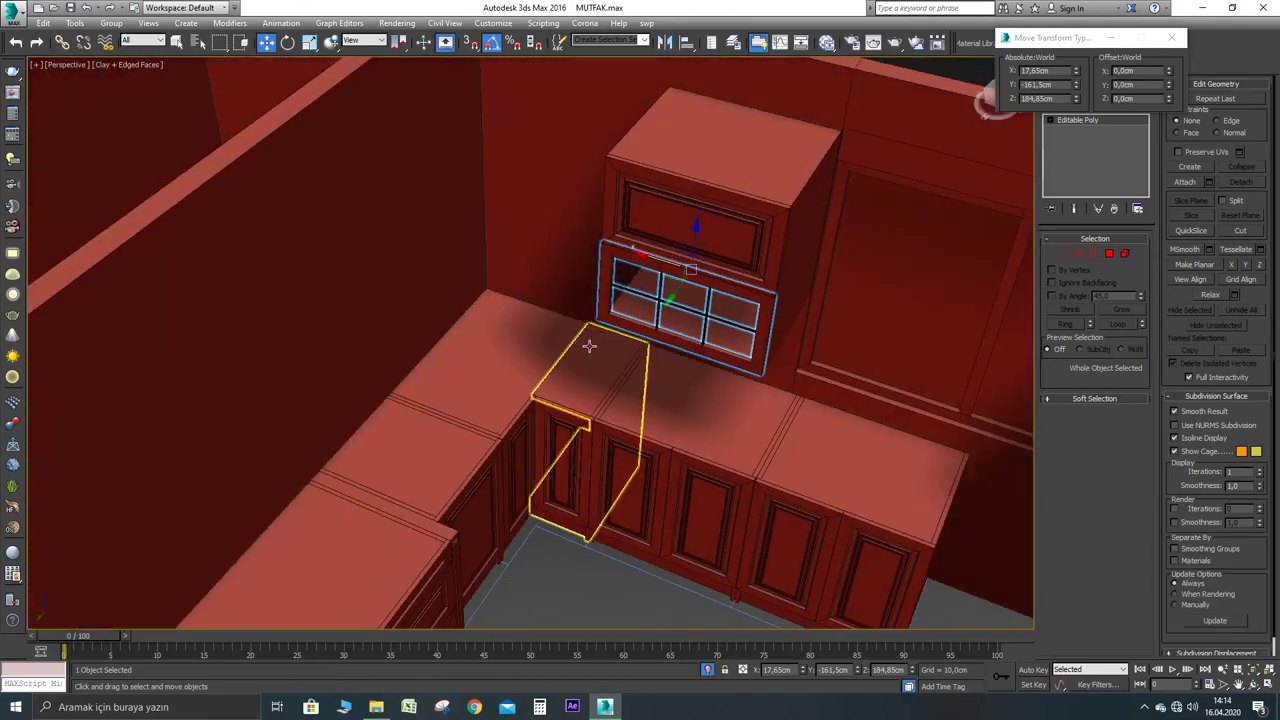
{"action": "middle_click_drag", "start_coordinate": [529, 291], "coordinate": [610, 220], "text": "alt"}
{"action": "scroll", "coordinate": [610, 220], "scroll_direction": "down", "scroll_amount": 5}
{"action": "middle_click_drag", "start_coordinate": [610, 220], "coordinate": [434, 263]}
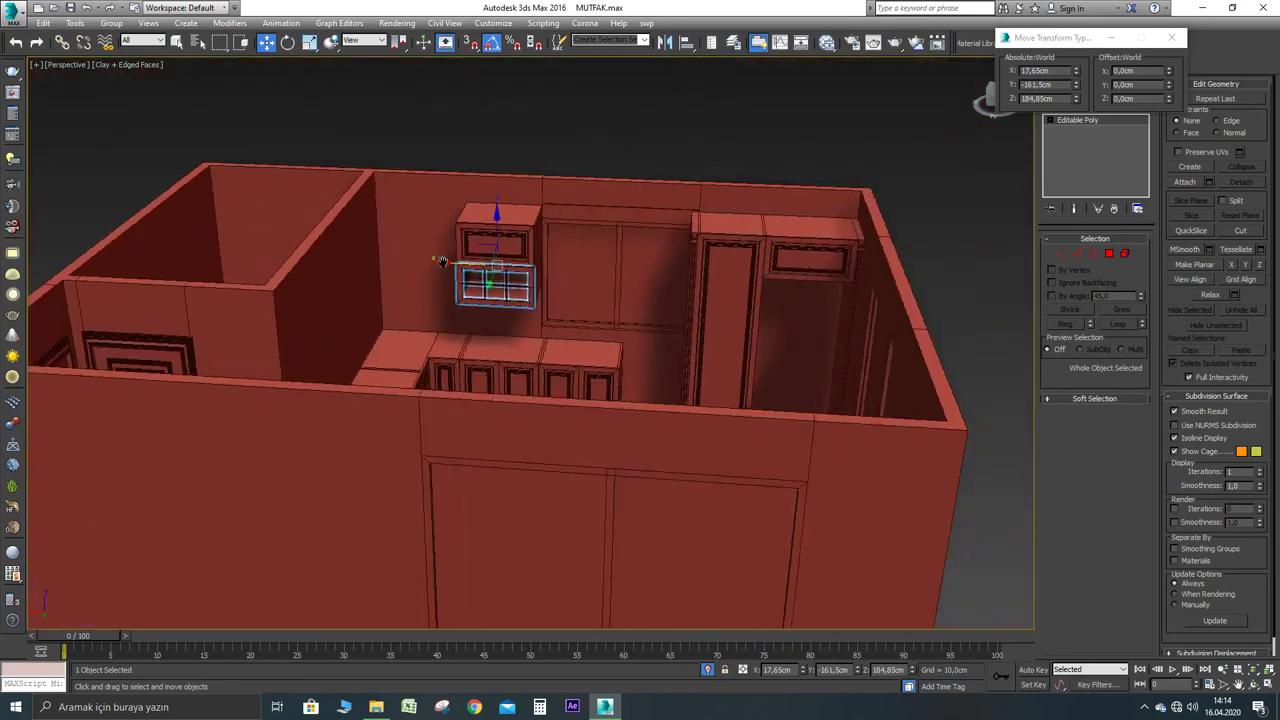
{"action": "scroll", "coordinate": [523, 251], "scroll_direction": "up", "scroll_amount": 4}
{"action": "middle_click_drag", "start_coordinate": [523, 251], "coordinate": [566, 296]}
{"action": "left_click", "coordinate": [489, 217]}
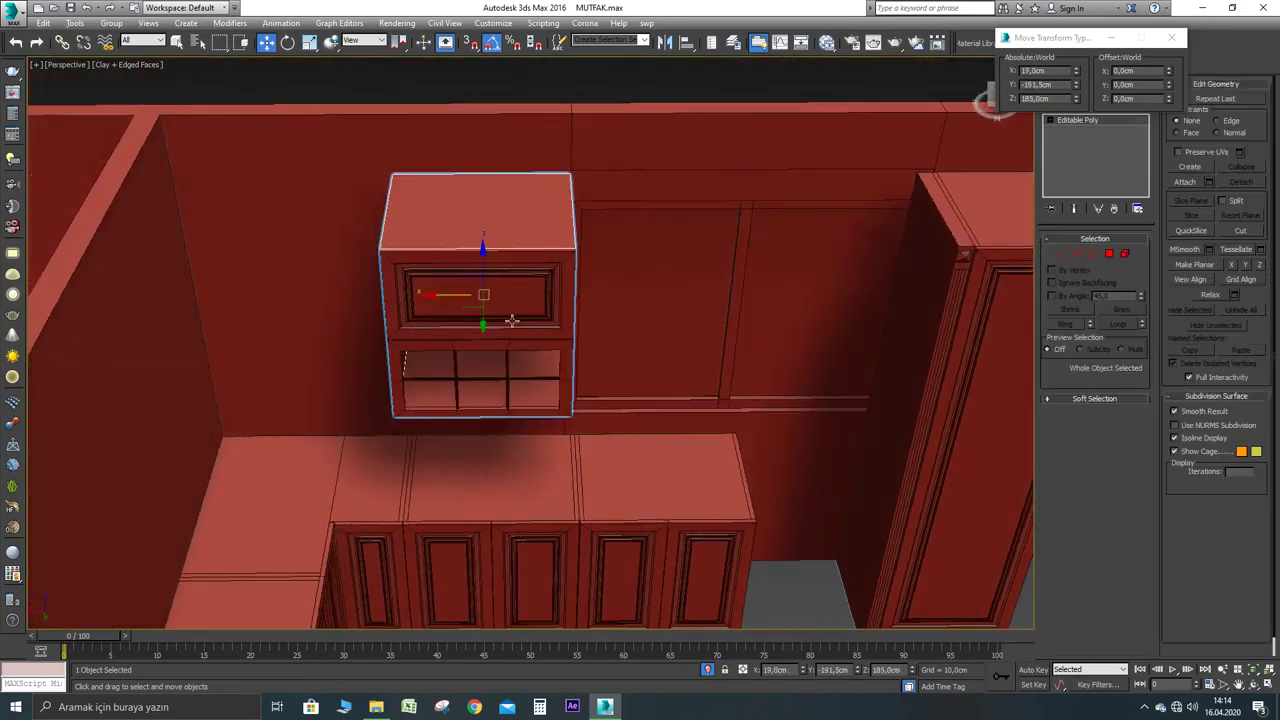
{"action": "left_click", "coordinate": [510, 347], "text": "ctrl"}
{"action": "left_click_drag", "start_coordinate": [435, 339], "coordinate": [251, 314], "text": "shift"}
{"action": "right_click", "coordinate": [251, 314]}
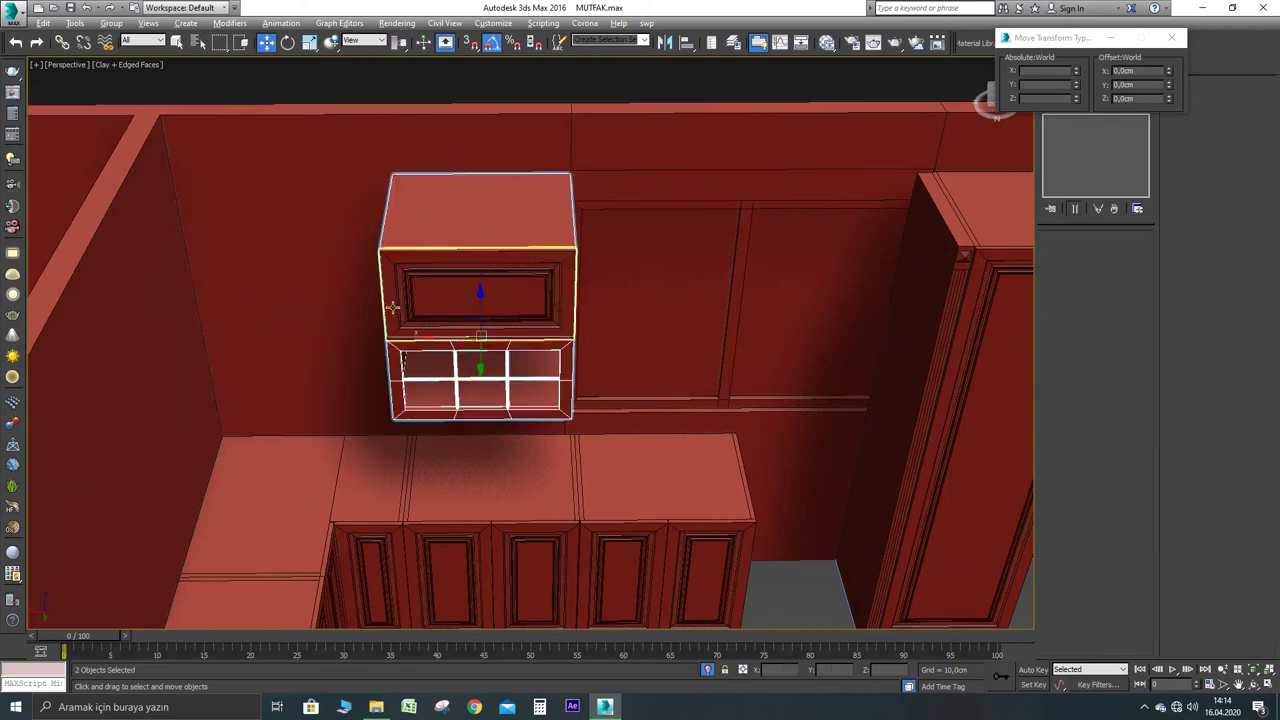
{"action": "middle_click_drag", "start_coordinate": [395, 306], "coordinate": [449, 280], "text": "alt"}
{"action": "left_click", "coordinate": [517, 254], "text": "ctrl"}
{"action": "middle_click_drag", "start_coordinate": [499, 243], "coordinate": [529, 284], "text": "alt"}
Copy the upper cabinet's body along X towards the corner and snap it flush against the original cabinet
{"action": "left_click", "coordinate": [560, 215]}
{"action": "mouse_move", "coordinate": [529, 283]}
{"action": "left_mouse_down", "text": "shift"}
{"action": "mouse_move", "coordinate": [389, 266]}
{"action": "mouse_move", "coordinate": [338, 284]}
{"action": "left_mouse_up", "text": "shift"}
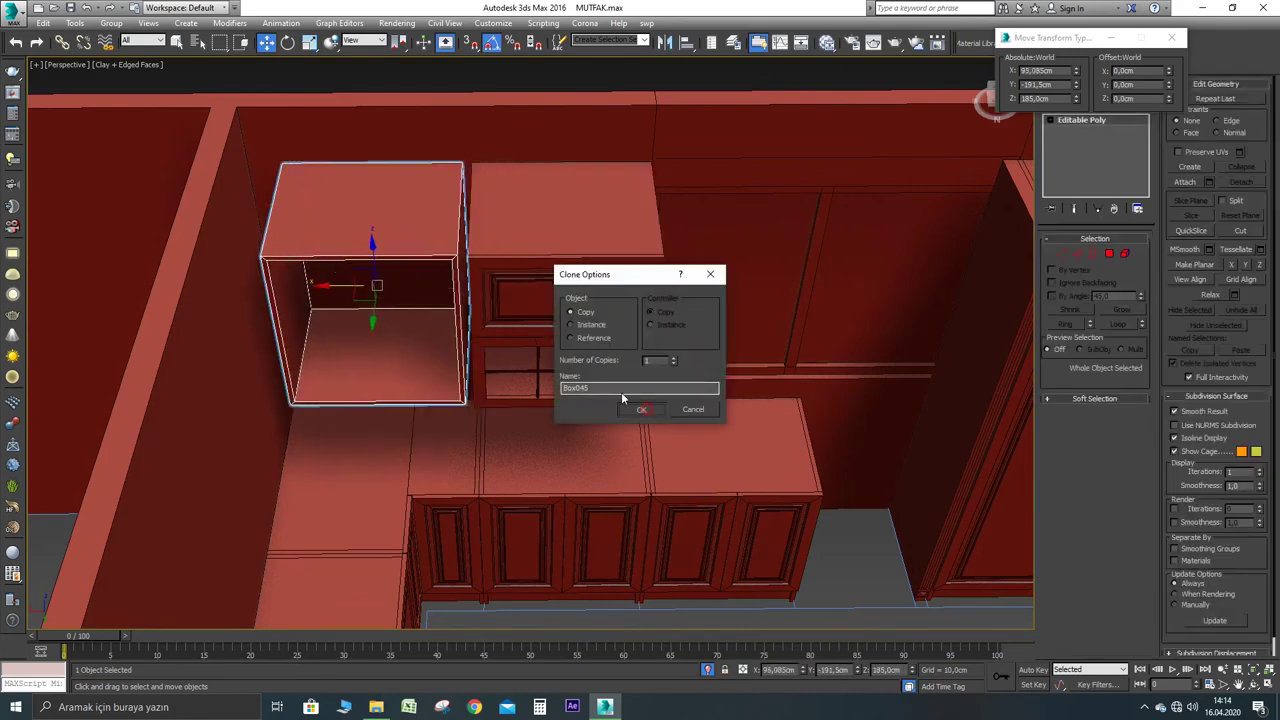
{"action": "left_click", "coordinate": [641, 409]}
{"action": "scroll", "coordinate": [409, 175], "scroll_direction": "up", "scroll_amount": 4}
{"action": "left_click_drag", "start_coordinate": [500, 157], "coordinate": [512, 155]}
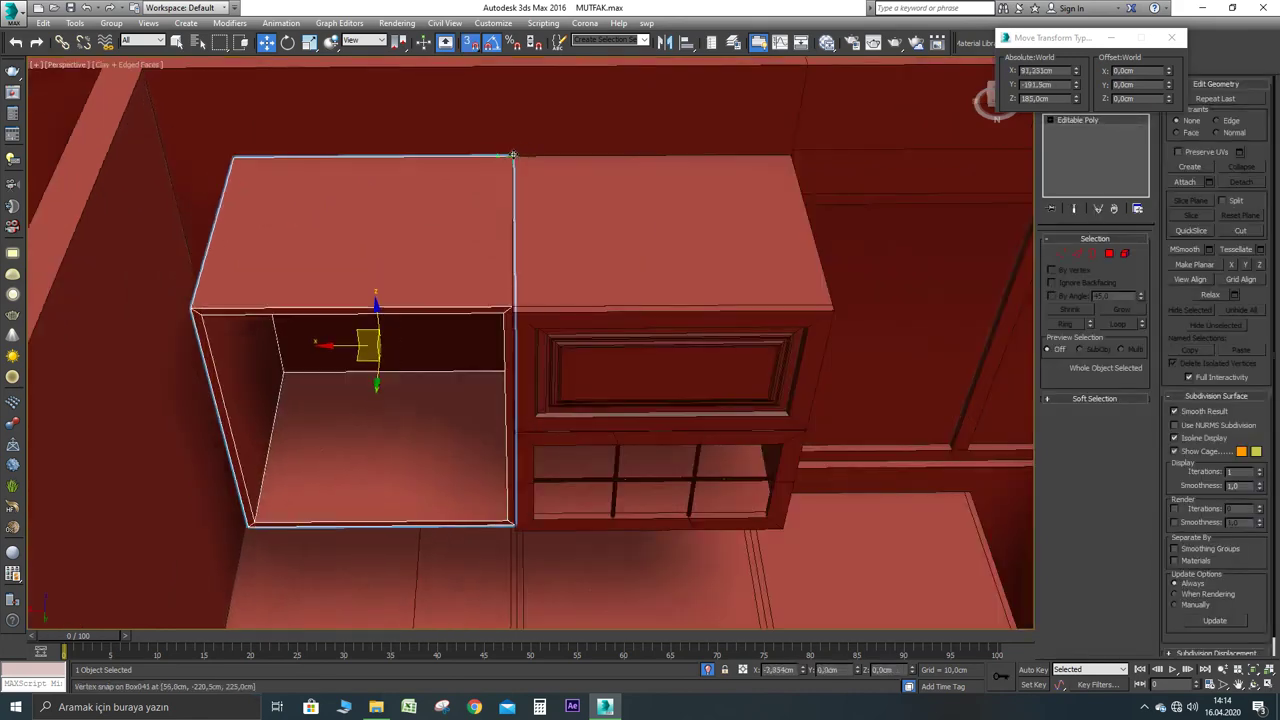
{"action": "scroll", "coordinate": [506, 140], "scroll_direction": "down", "scroll_amount": 4}
Extend the copied cabinet body along X to the side wall by snapping its wall-side vertices in the Top view with 2.5D snap
{"action": "middle_click_drag", "start_coordinate": [508, 131], "coordinate": [535, 150], "text": "alt"}
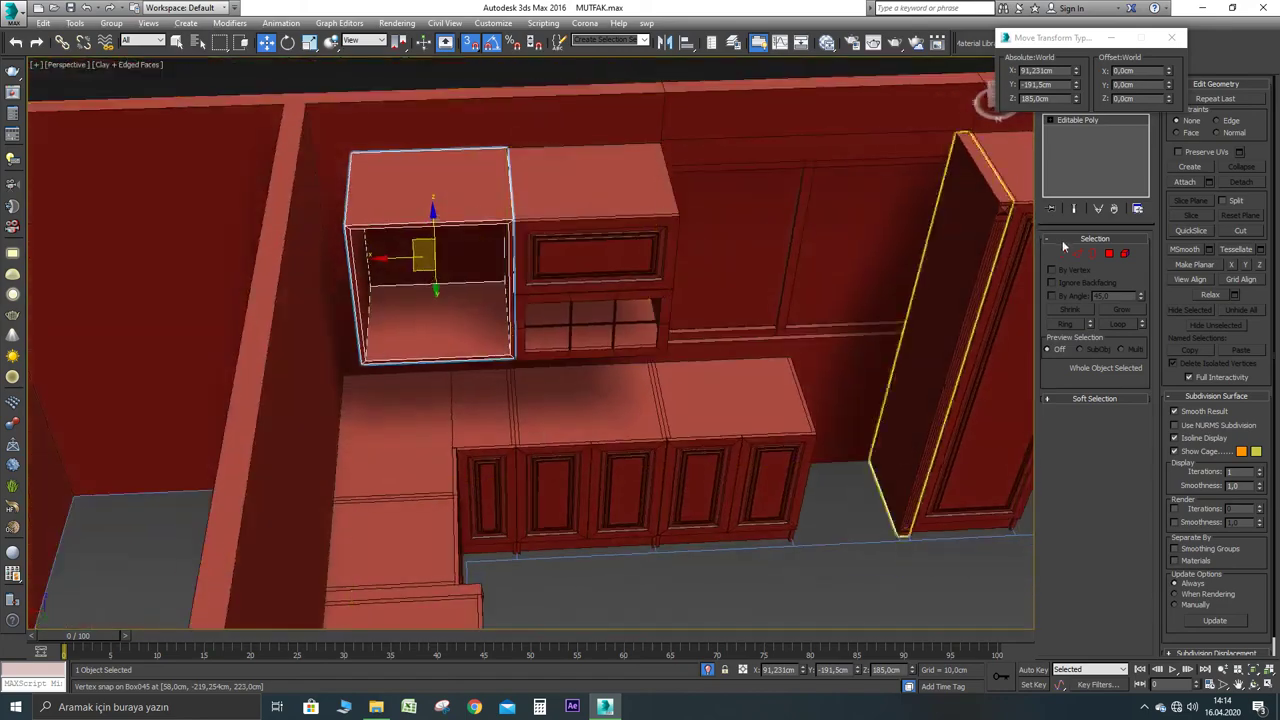
{"action": "left_click", "coordinate": [1060, 253]}
{"action": "left_click_drag", "start_coordinate": [294, 80], "coordinate": [296, 84]}
{"action": "scroll", "coordinate": [366, 200], "scroll_direction": "up", "scroll_amount": 3}
{"action": "middle_click_drag", "start_coordinate": [366, 200], "coordinate": [500, 312], "text": "alt"}
{"action": "key", "text": "alt+w"}
{"action": "middle_click", "coordinate": [295, 141]}
{"action": "key", "text": "alt+w"}
{"action": "scroll", "coordinate": [295, 141], "scroll_direction": "down", "scroll_amount": 6}
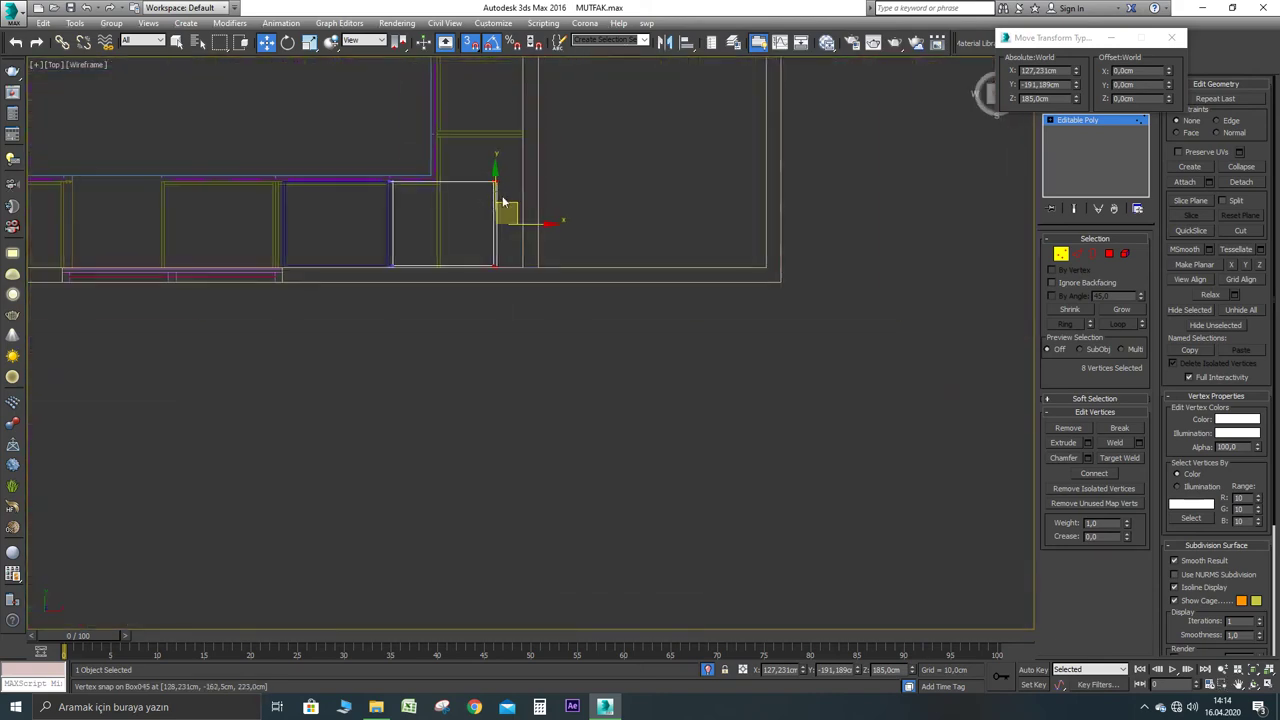
{"action": "scroll", "coordinate": [576, 304], "scroll_direction": "up", "scroll_amount": 4}
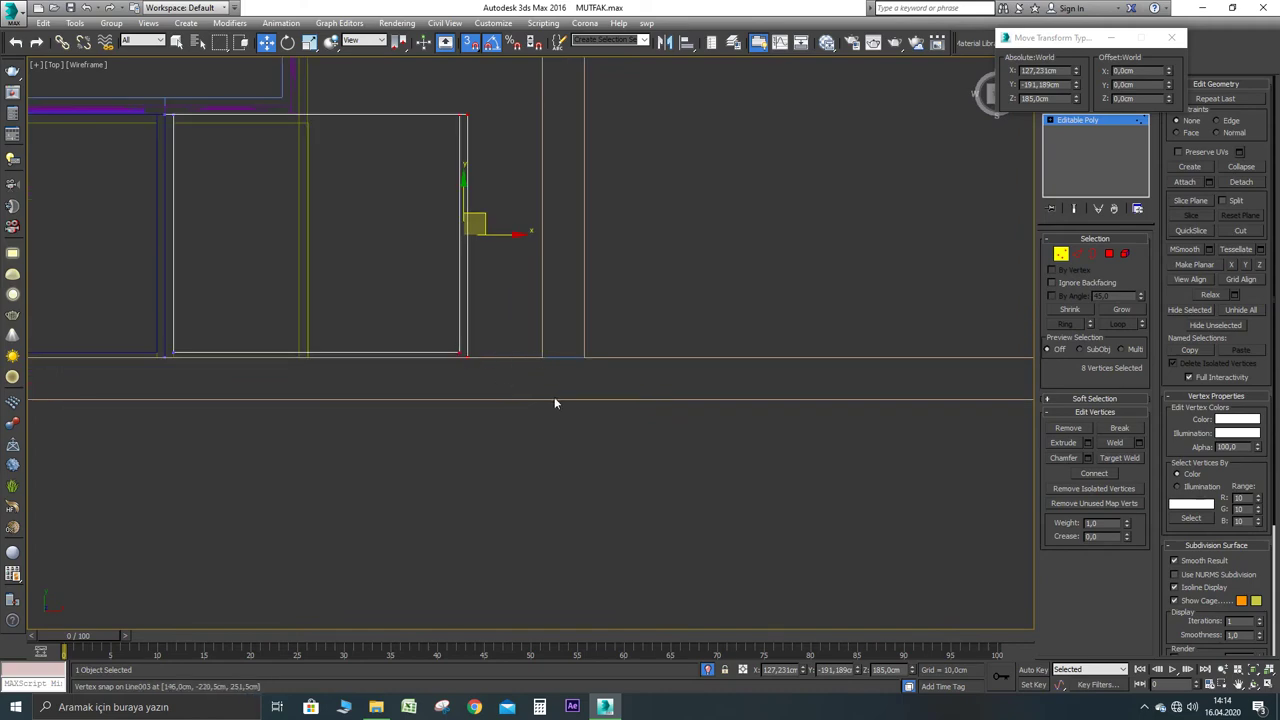
{"action": "key", "text": "alt+w"}
{"action": "middle_click", "coordinate": [650, 398]}
{"action": "key", "text": "alt+w"}
{"action": "middle_click_drag", "start_coordinate": [650, 398], "coordinate": [631, 477], "text": "alt"}
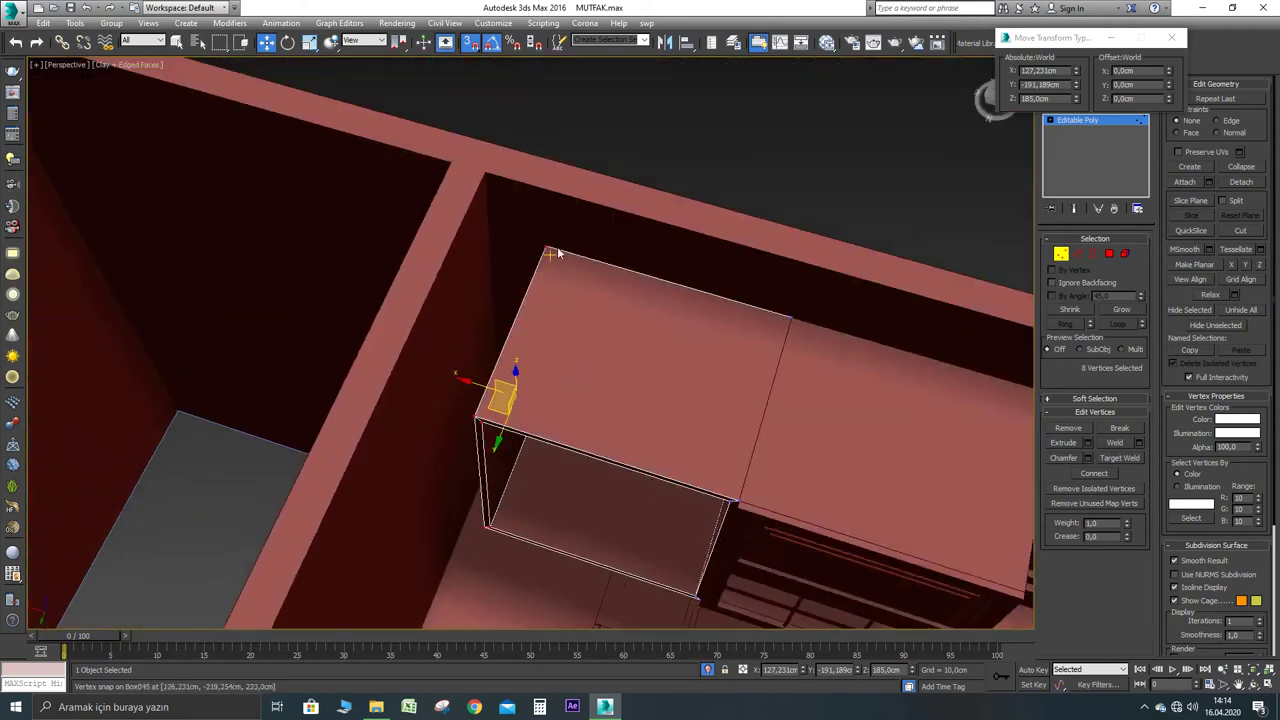
{"action": "key", "text": "alt+w"}
{"action": "middle_click", "coordinate": [340, 206]}
{"action": "key", "text": "alt+w"}
{"action": "scroll", "coordinate": [580, 490], "scroll_direction": "down", "scroll_amount": 2}
{"action": "scroll", "coordinate": [410, 88], "scroll_direction": "up", "scroll_amount": 2}
{"action": "left_click_drag", "start_coordinate": [470, 42], "coordinate": [476, 89]}
{"action": "middle_click_drag", "start_coordinate": [591, 481], "coordinate": [586, 429]}
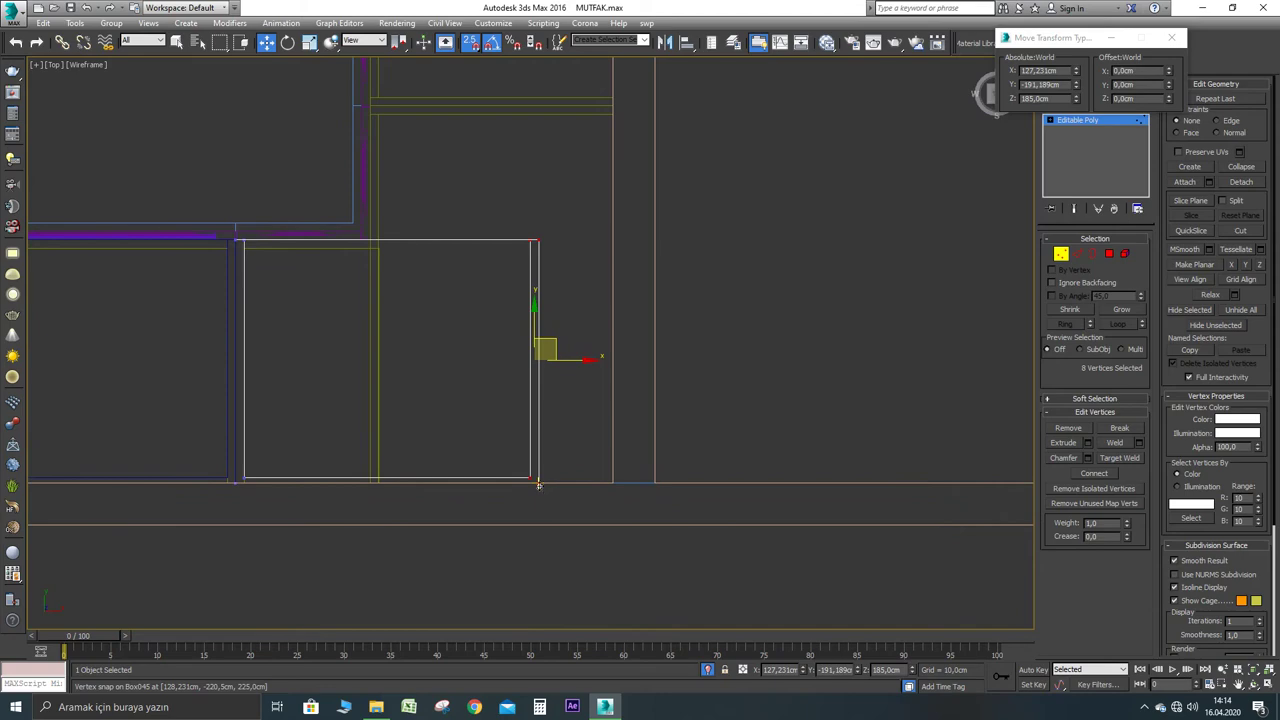
{"action": "left_click_drag", "start_coordinate": [538, 483], "coordinate": [612, 484]}
{"action": "key", "text": "alt+w"}
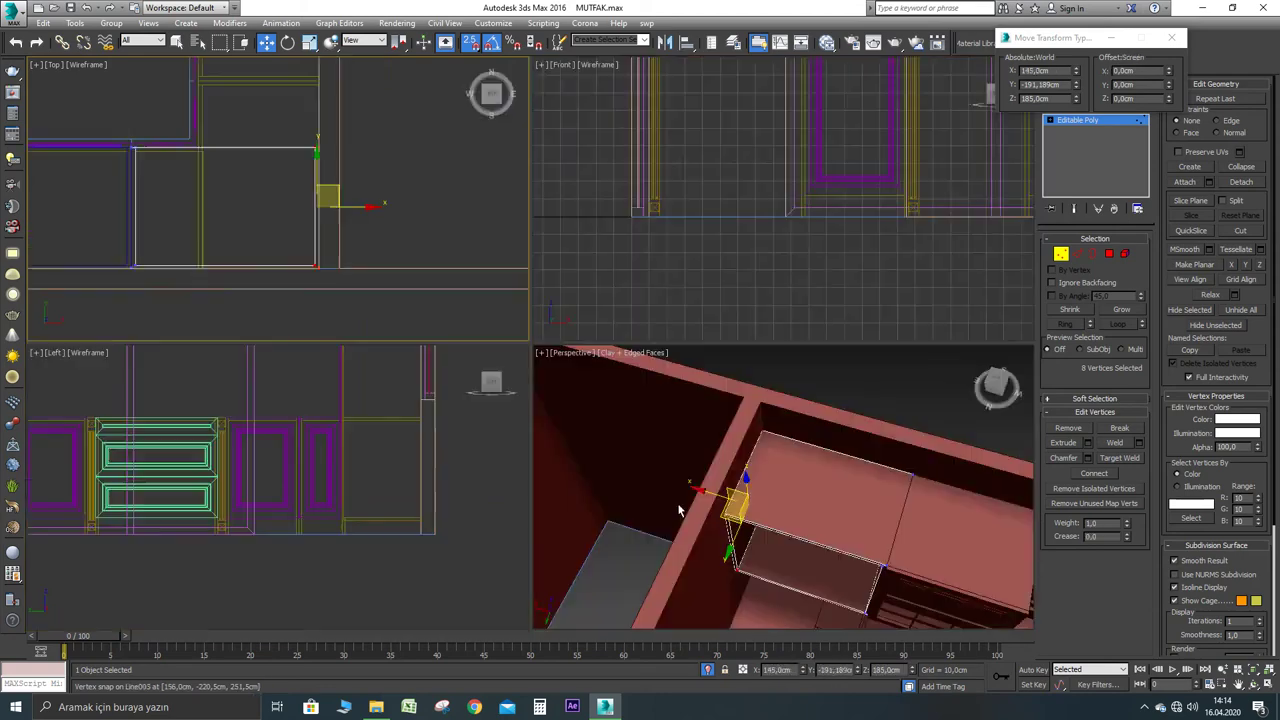
Select the copied cabinet body's front vertices in the Top view
{"action": "middle_click", "coordinate": [680, 508]}
{"action": "key", "text": "alt+w"}
{"action": "scroll", "coordinate": [623, 263], "scroll_direction": "down", "scroll_amount": 3}
{"action": "middle_click_drag", "start_coordinate": [643, 443], "coordinate": [584, 380], "text": "alt"}
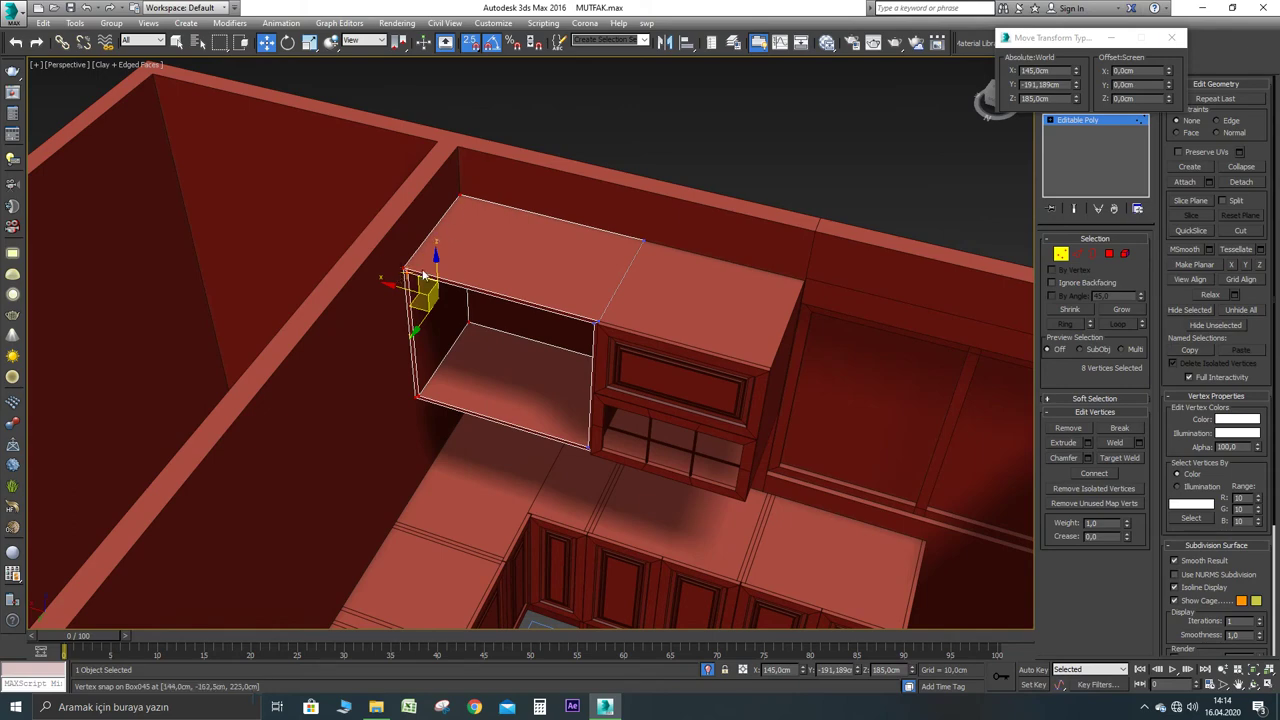
{"action": "key", "text": "alt+w"}
{"action": "middle_click", "coordinate": [317, 254]}
{"action": "key", "text": "alt+w"}
{"action": "scroll", "coordinate": [480, 246], "scroll_direction": "down", "scroll_amount": 2}
{"action": "scroll", "coordinate": [523, 262], "scroll_direction": "up", "scroll_amount": 1}
{"action": "scroll", "coordinate": [593, 296], "scroll_direction": "down", "scroll_amount": 2}
{"action": "middle_click_drag", "start_coordinate": [593, 296], "coordinate": [688, 296]}
{"action": "left_click_drag", "start_coordinate": [748, 297], "coordinate": [537, 241]}
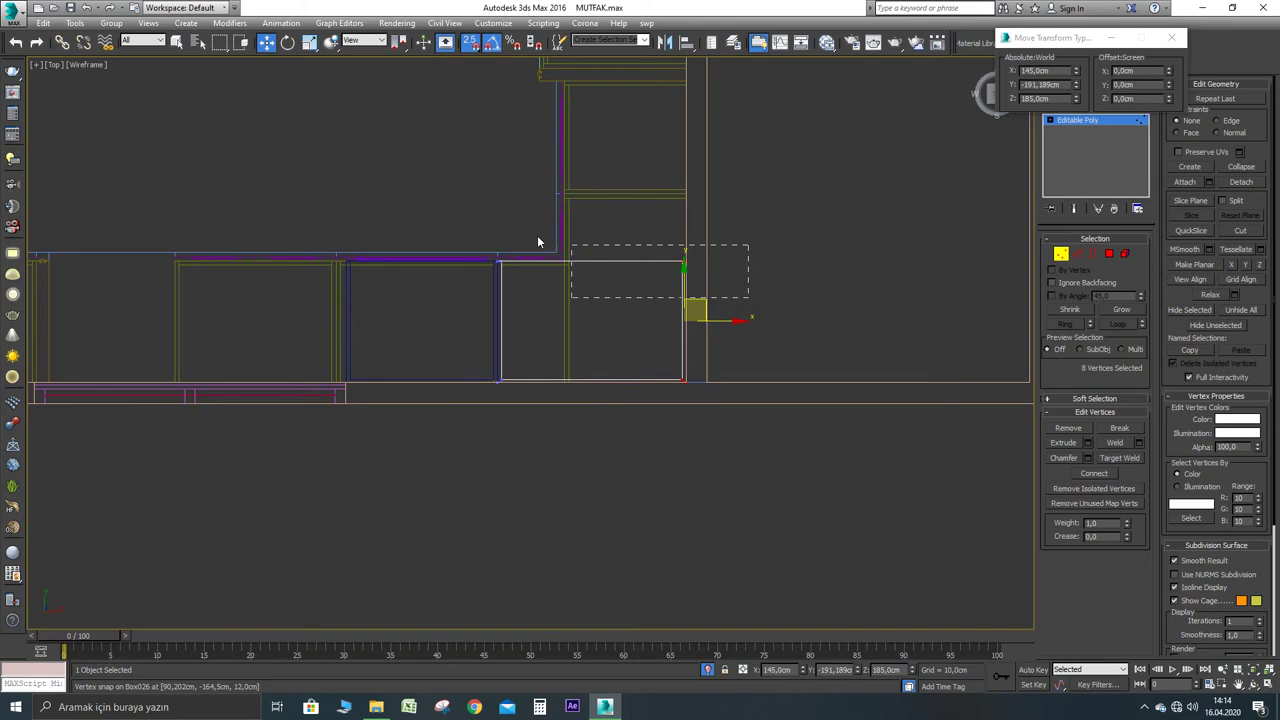
{"action": "left_click_drag", "start_coordinate": [451, 228], "coordinate": [452, 229]}
{"action": "key", "text": "alt+w"}
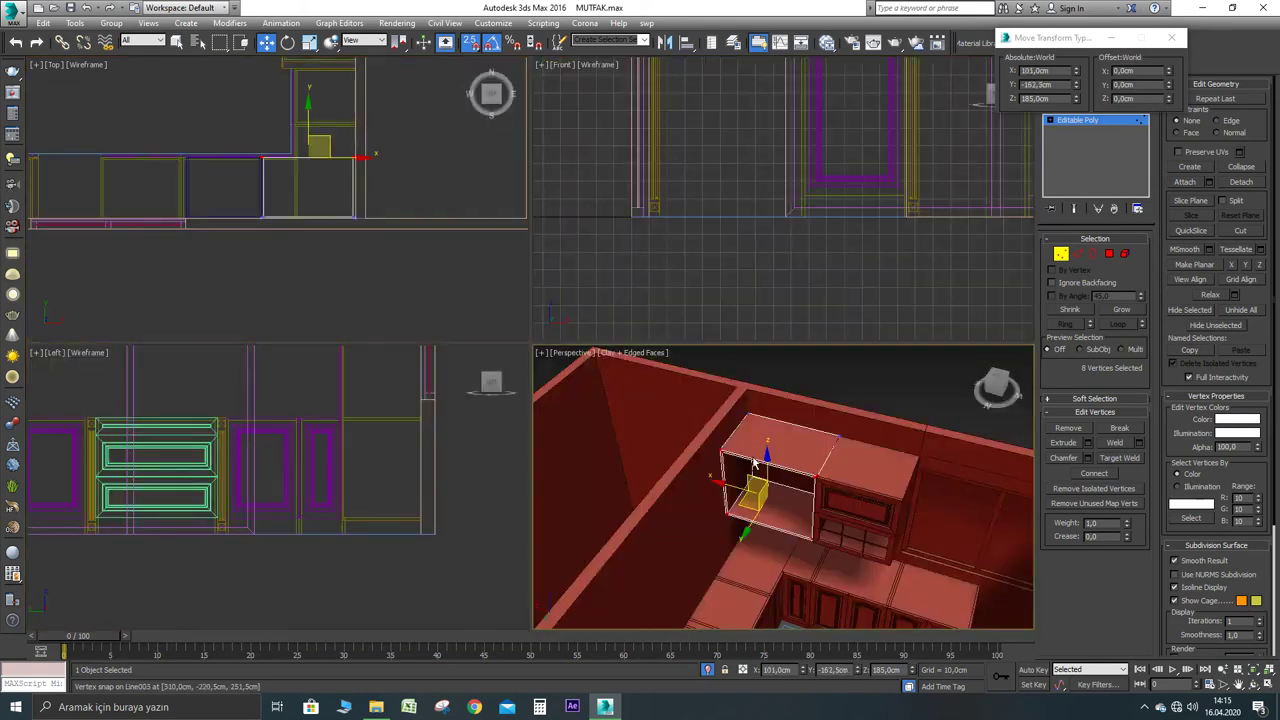
{"action": "key", "text": "alt+w"}
{"action": "key", "text": "alt+w"}
{"action": "key", "text": "alt+w"}
{"action": "left_click_drag", "start_coordinate": [754, 309], "coordinate": [404, 215]}
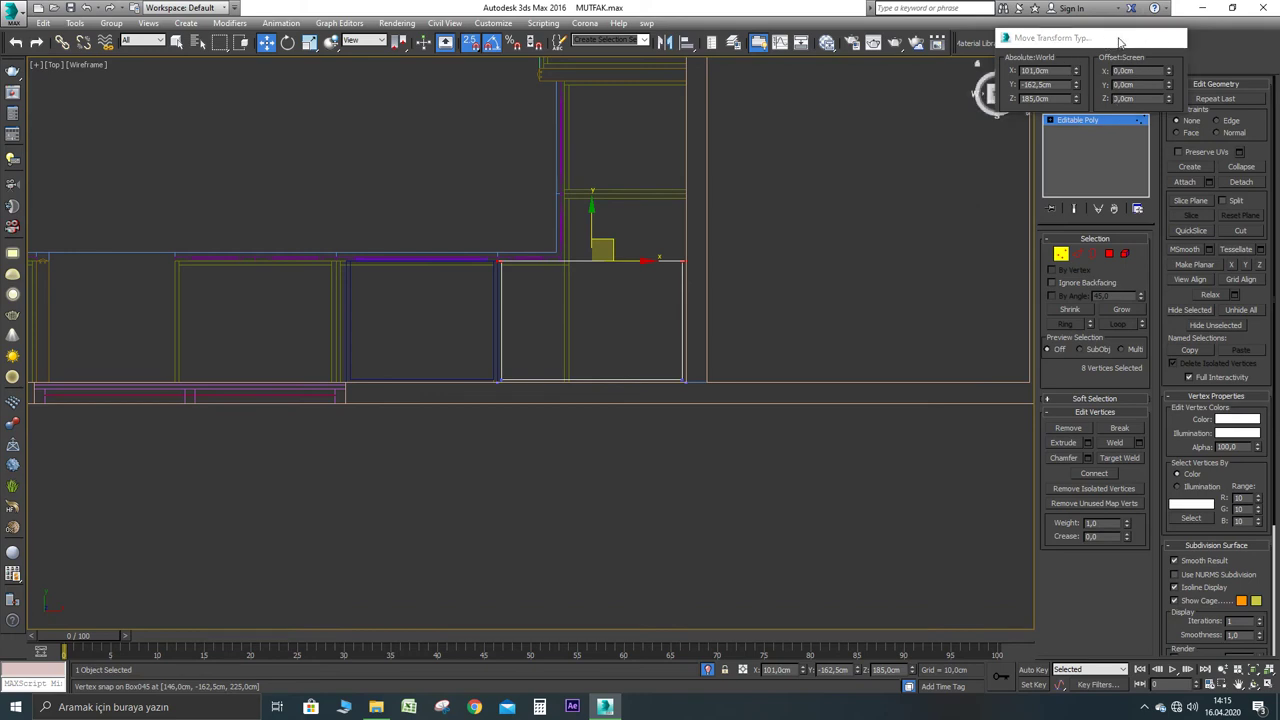
Close the Move Transform Type-In and measure the copied cabinet body's depth along the wall with the Tape helper
{"action": "left_click", "coordinate": [1172, 37]}
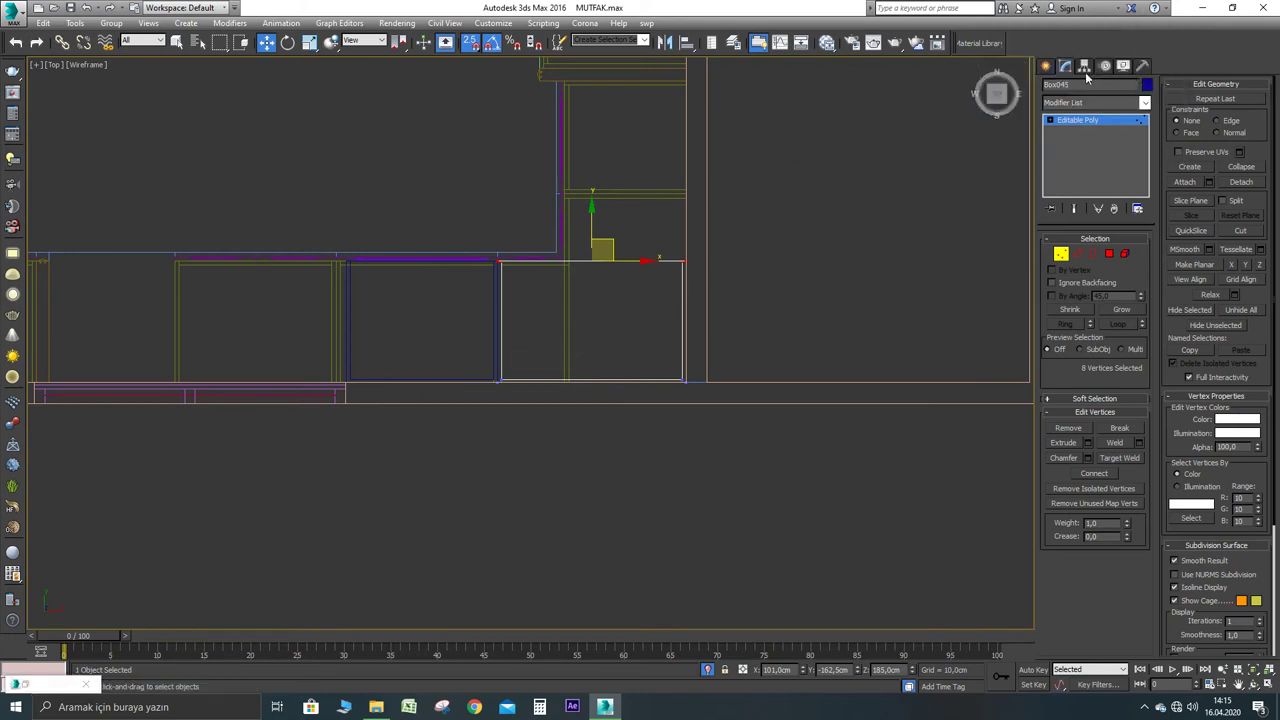
{"action": "left_click", "coordinate": [1084, 66]}
{"action": "left_click", "coordinate": [1065, 66]}
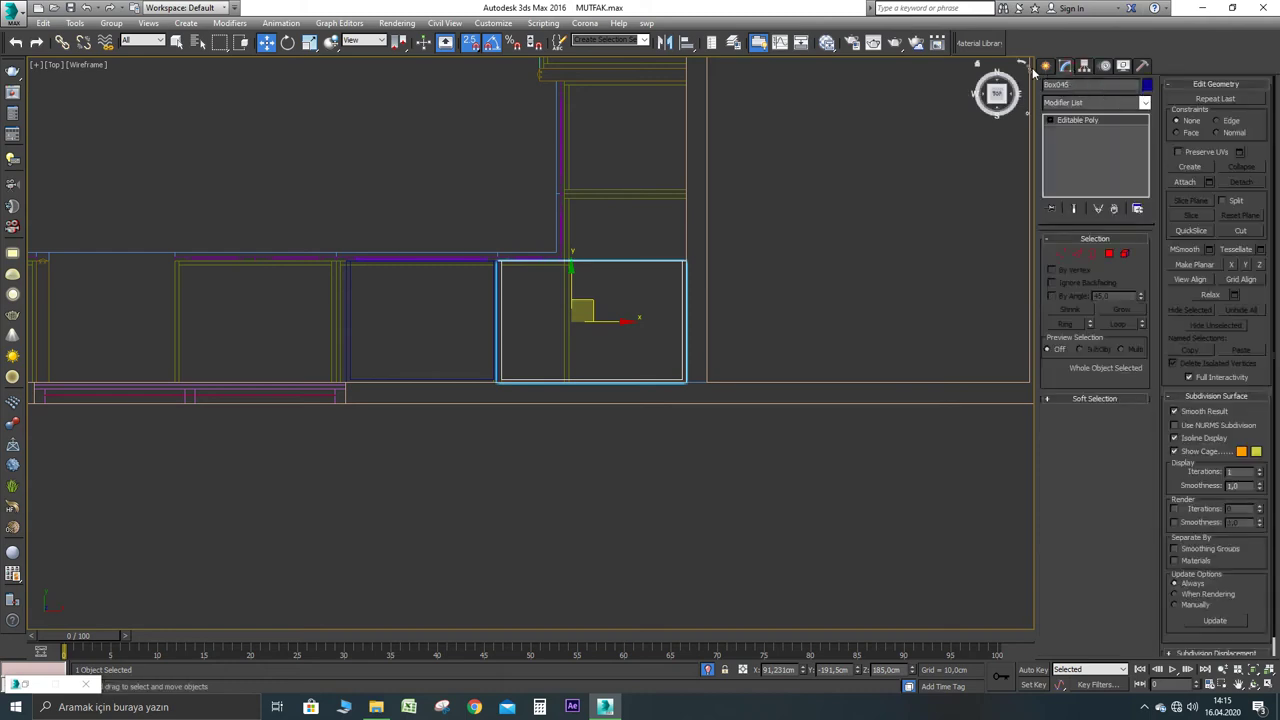
{"action": "left_click", "coordinate": [1047, 67]}
{"action": "left_click", "coordinate": [1113, 87]}
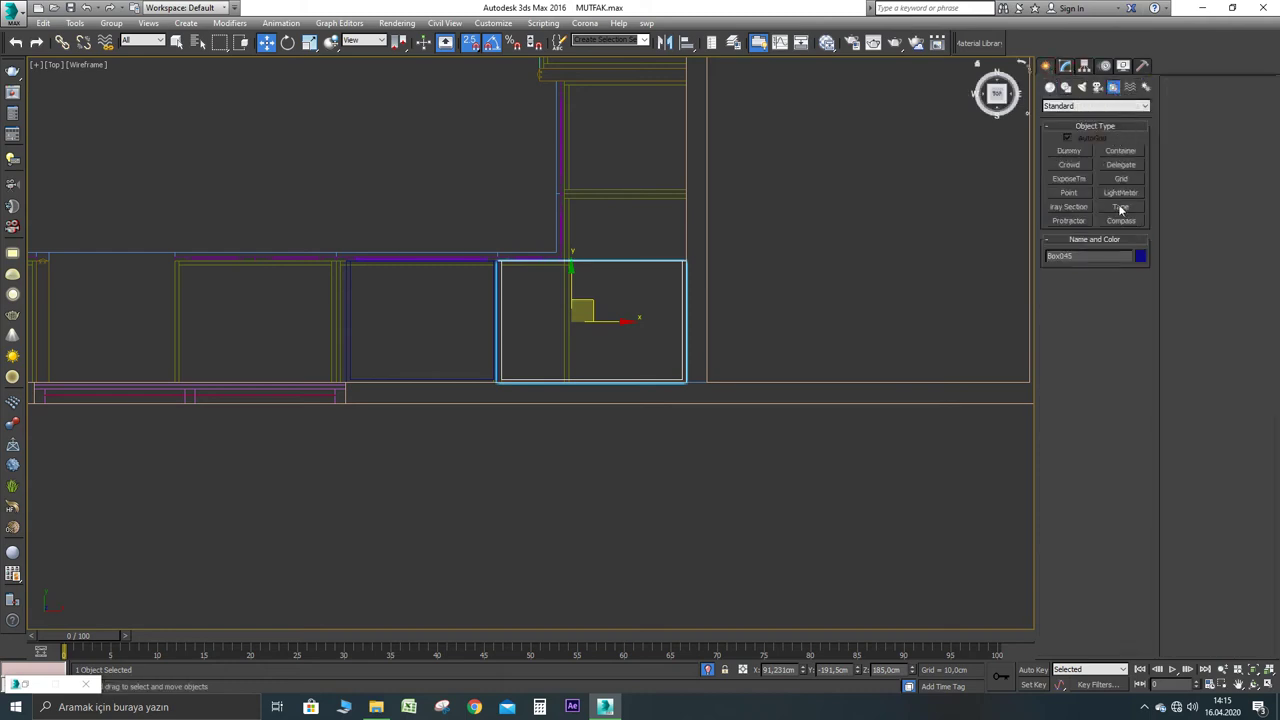
{"action": "left_click", "coordinate": [1121, 207]}
{"action": "scroll", "coordinate": [680, 215], "scroll_direction": "up", "scroll_amount": 1}
{"action": "left_click_drag", "start_coordinate": [678, 207], "coordinate": [677, 374]}
{"action": "right_click", "coordinate": [680, 376]}
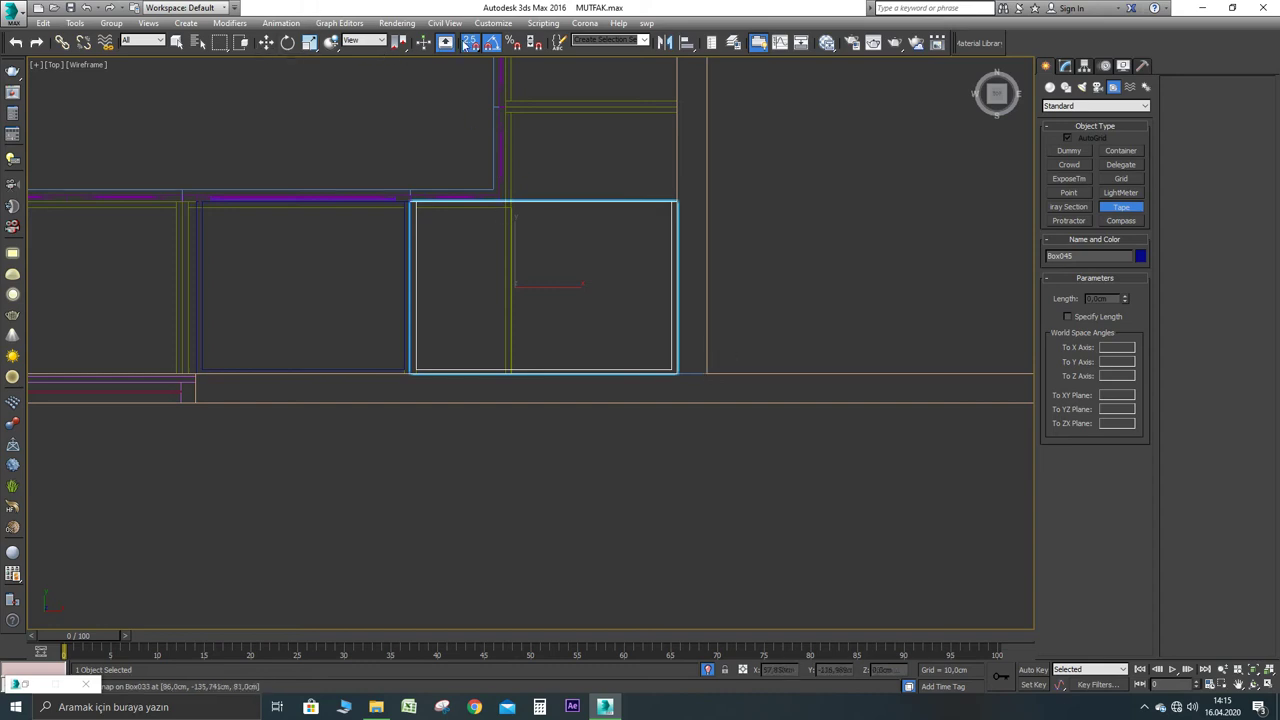
Try to offset the whole copied cabinet body by -25 cm in Y, and undo that move
{"action": "right_click", "coordinate": [266, 42]}
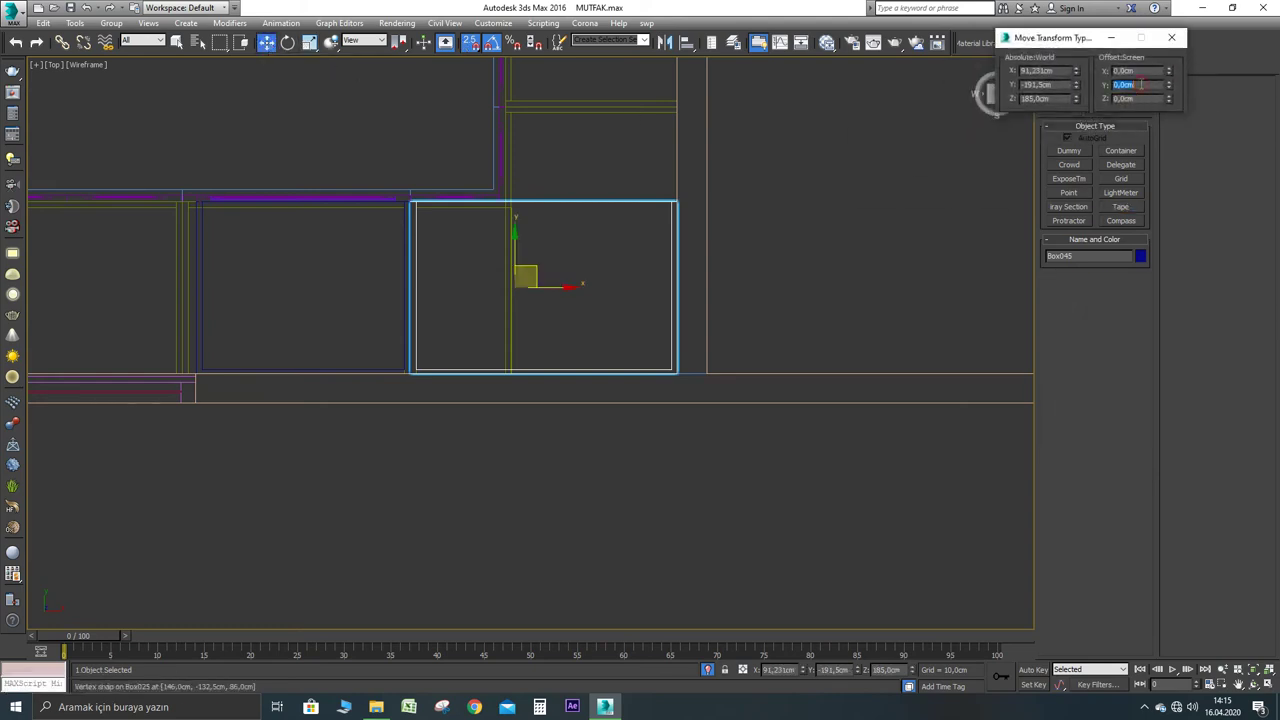
{"action": "type", "text": "-25"}
{"action": "key", "text": "Return"}
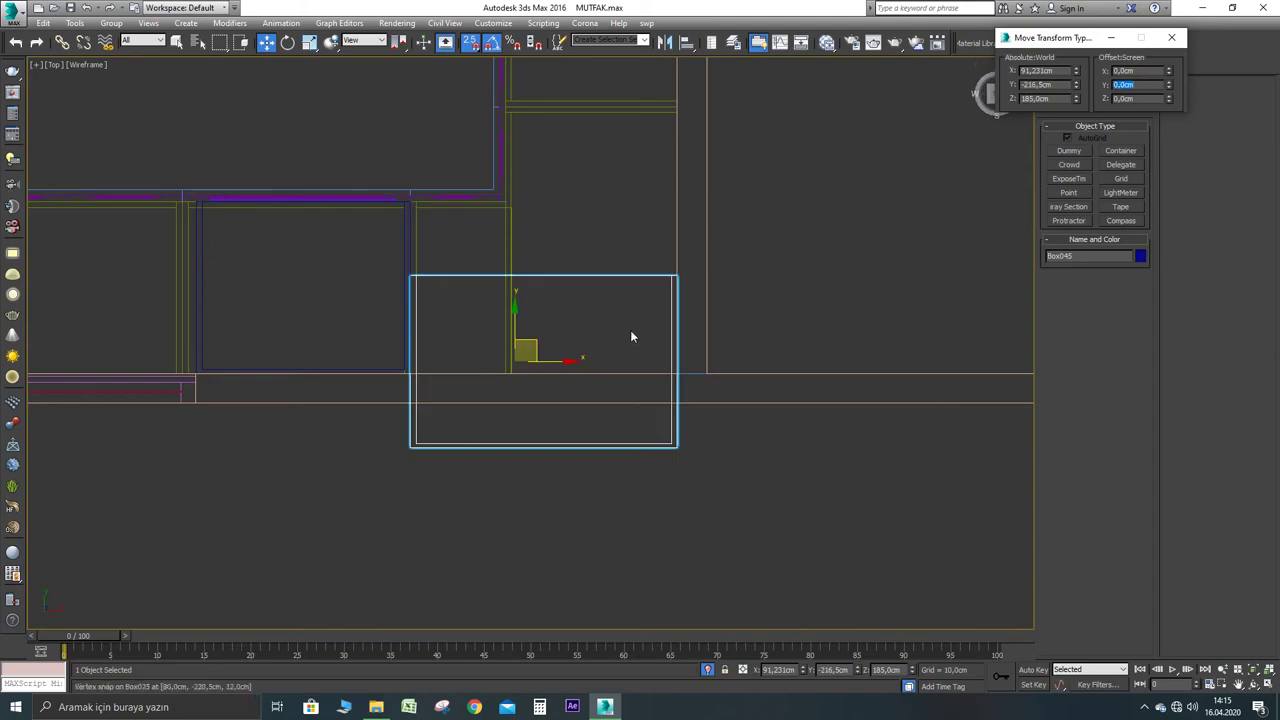
{"action": "scroll", "coordinate": [612, 320], "scroll_direction": "down", "scroll_amount": 2}
{"action": "key", "text": "alt+w"}
{"action": "middle_click", "coordinate": [715, 395]}
{"action": "key", "text": "alt+w"}
{"action": "key", "text": "ctrl+z"}
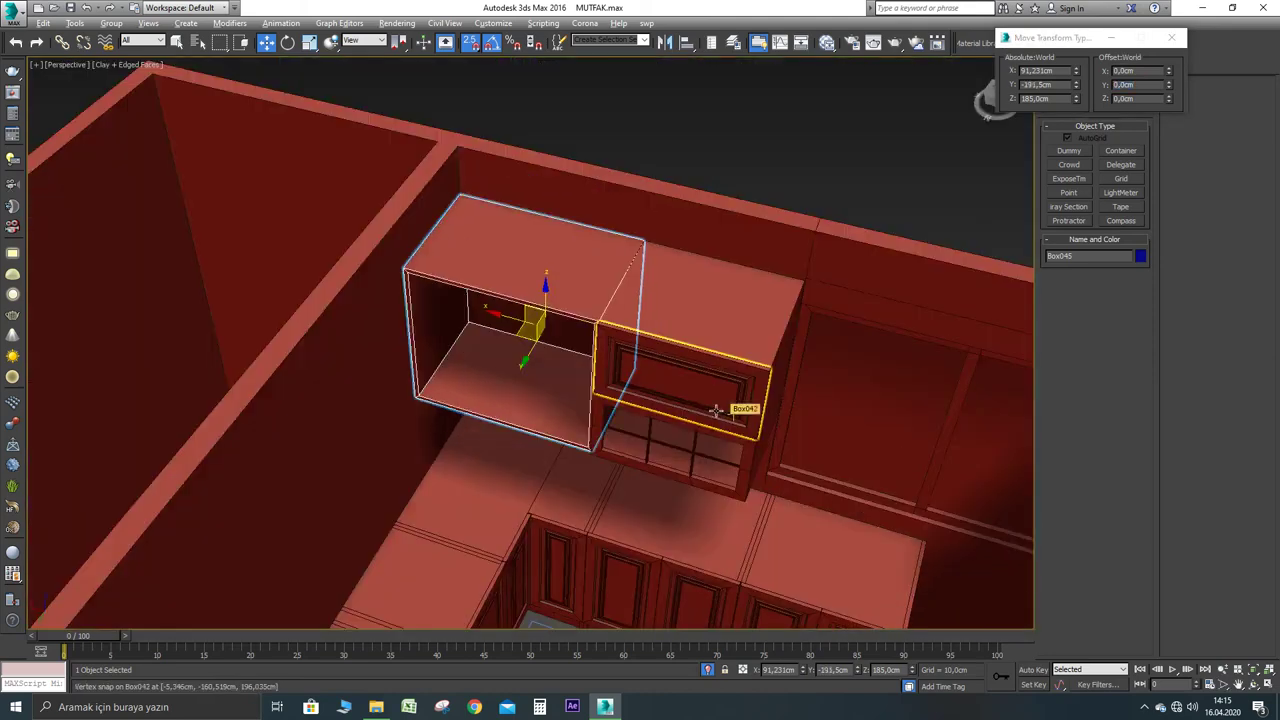
Reduce the copied cabinet body's depth by moving its front vertices -25 cm in Y
{"action": "left_click_drag", "start_coordinate": [1082, 38], "coordinate": [1106, 12]}
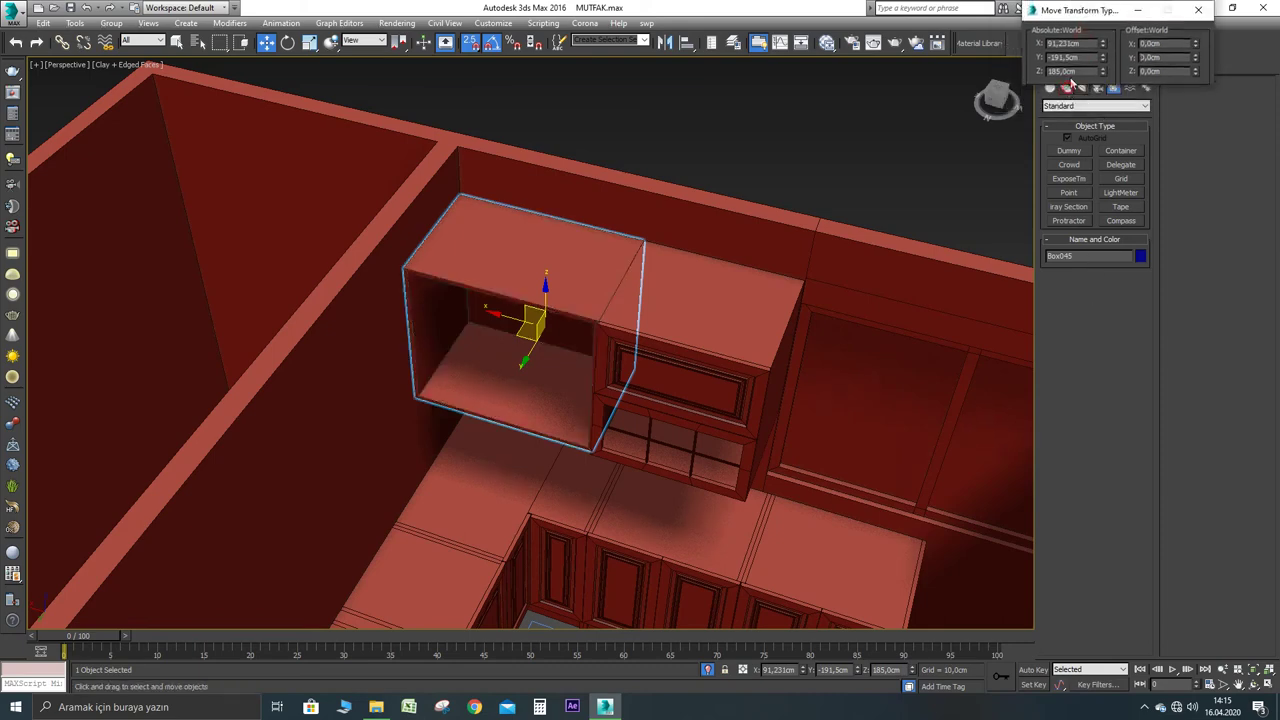
{"action": "left_click_drag", "start_coordinate": [1087, 16], "coordinate": [1108, 340]}
{"action": "left_click", "coordinate": [1066, 65]}
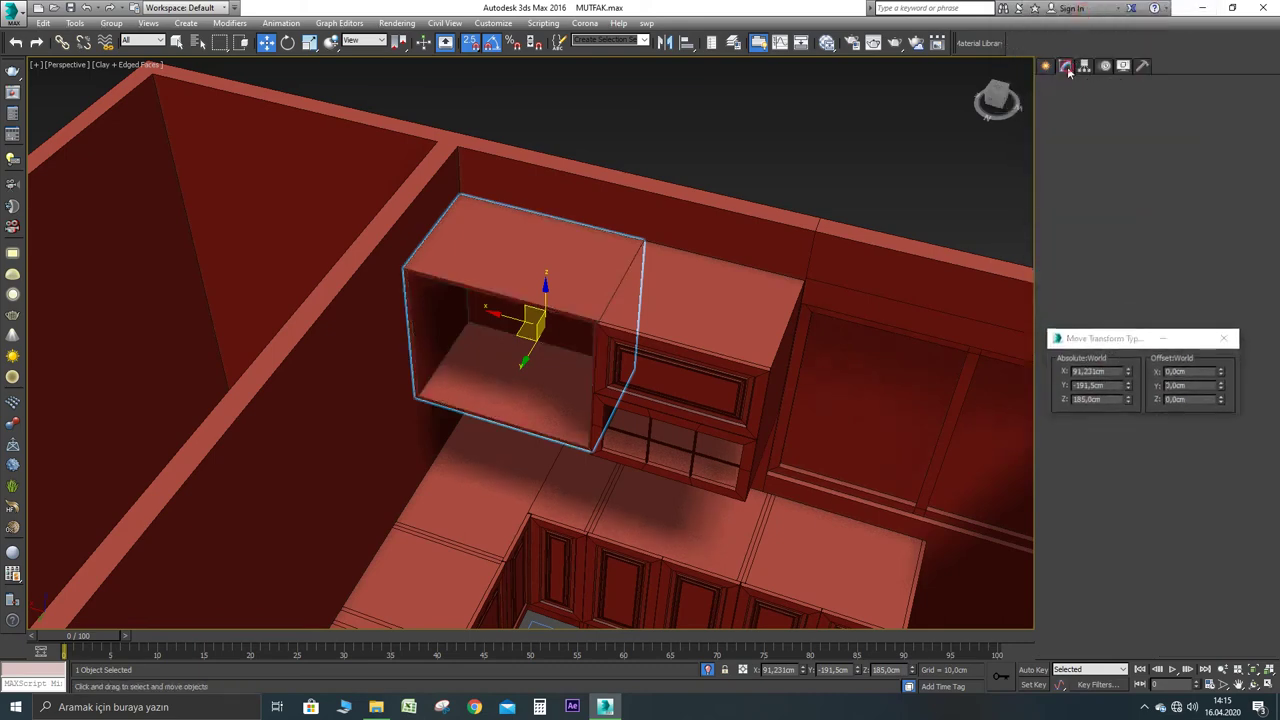
{"action": "left_click", "coordinate": [1062, 255]}
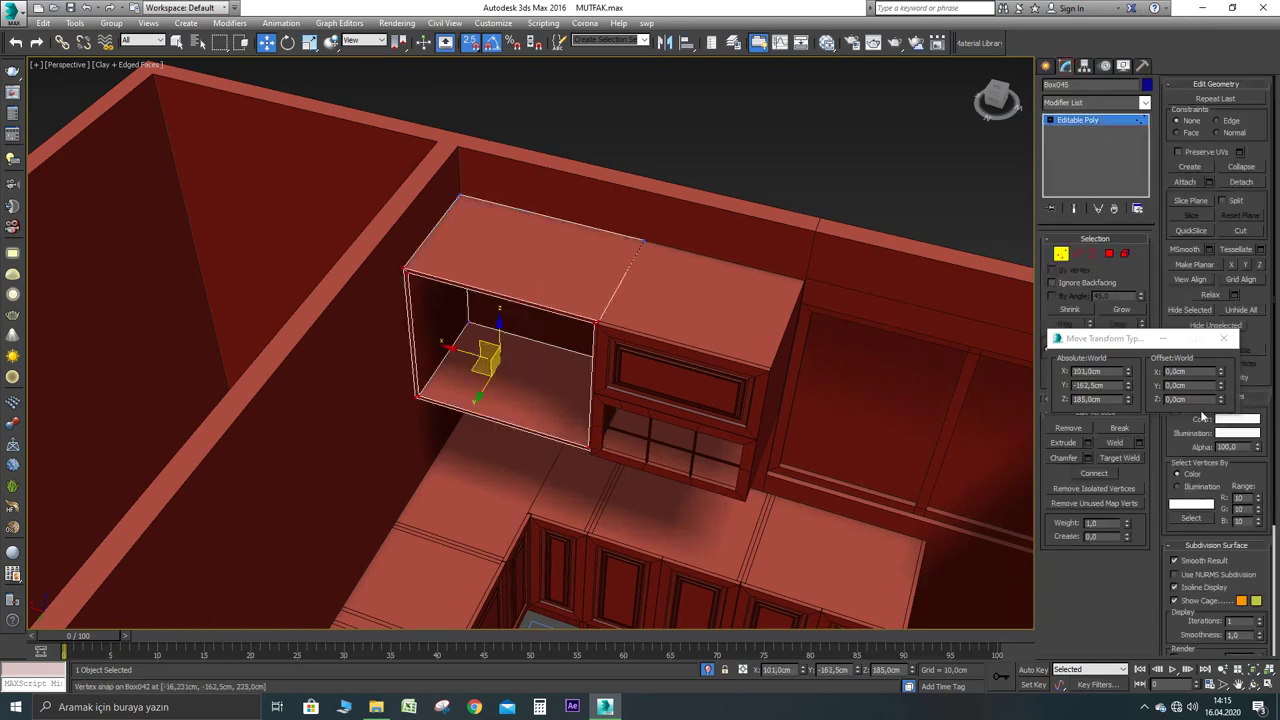
{"action": "type", "text": "-25"}
{"action": "key", "text": "Return"}
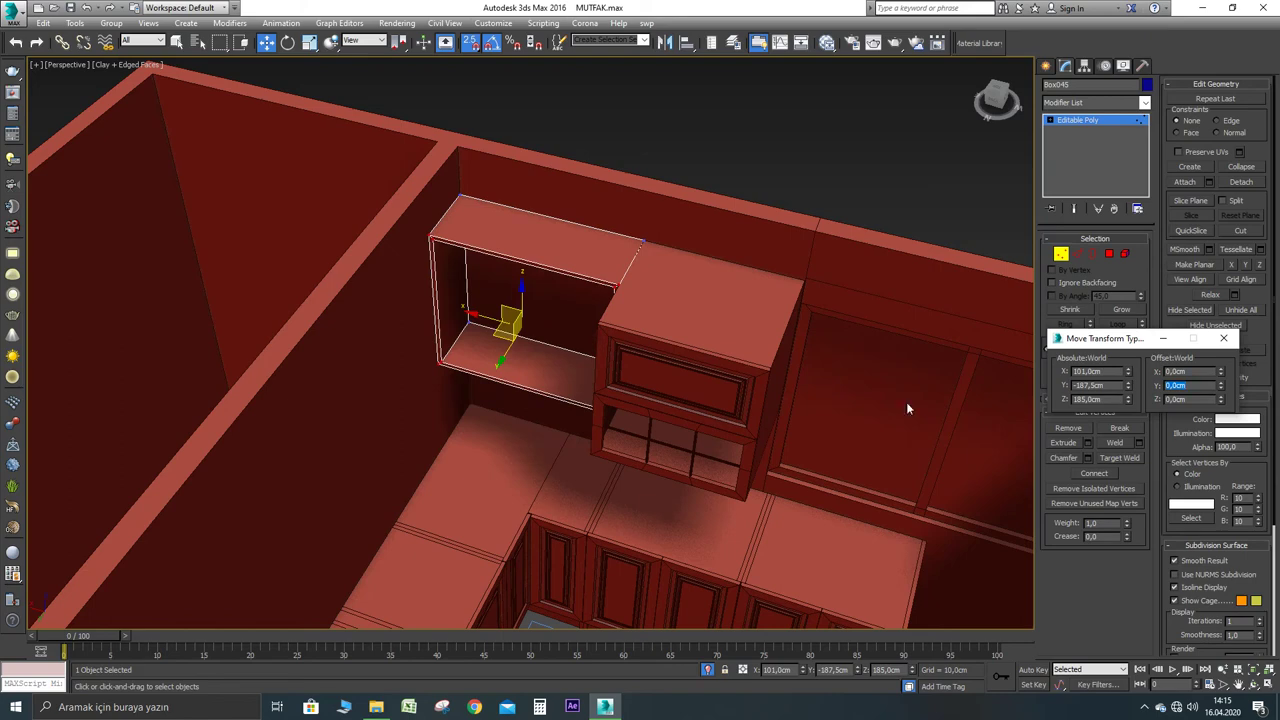
{"action": "middle_click_drag", "start_coordinate": [450, 347], "coordinate": [591, 241], "text": "alt"}
{"action": "scroll", "coordinate": [591, 241], "scroll_direction": "up", "scroll_amount": 4}
{"action": "scroll", "coordinate": [662, 304], "scroll_direction": "down", "scroll_amount": 2}
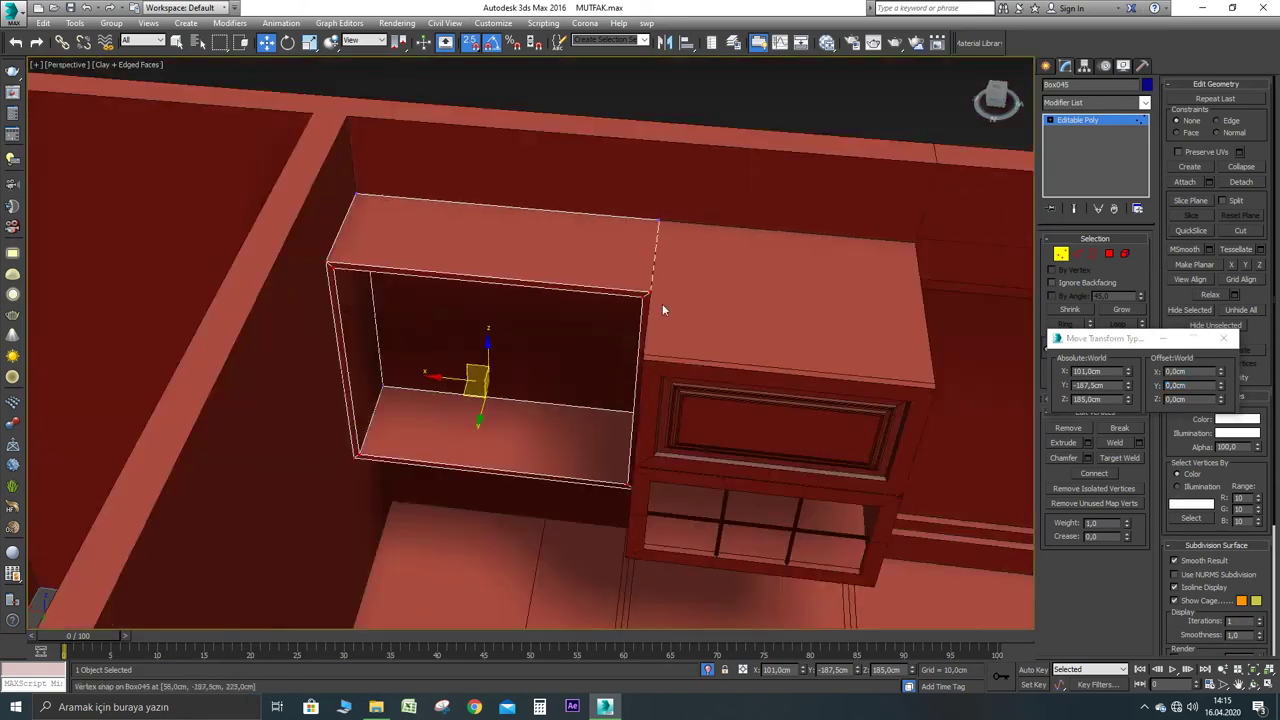
{"action": "middle_click_drag", "start_coordinate": [662, 310], "coordinate": [724, 294], "text": "alt"}
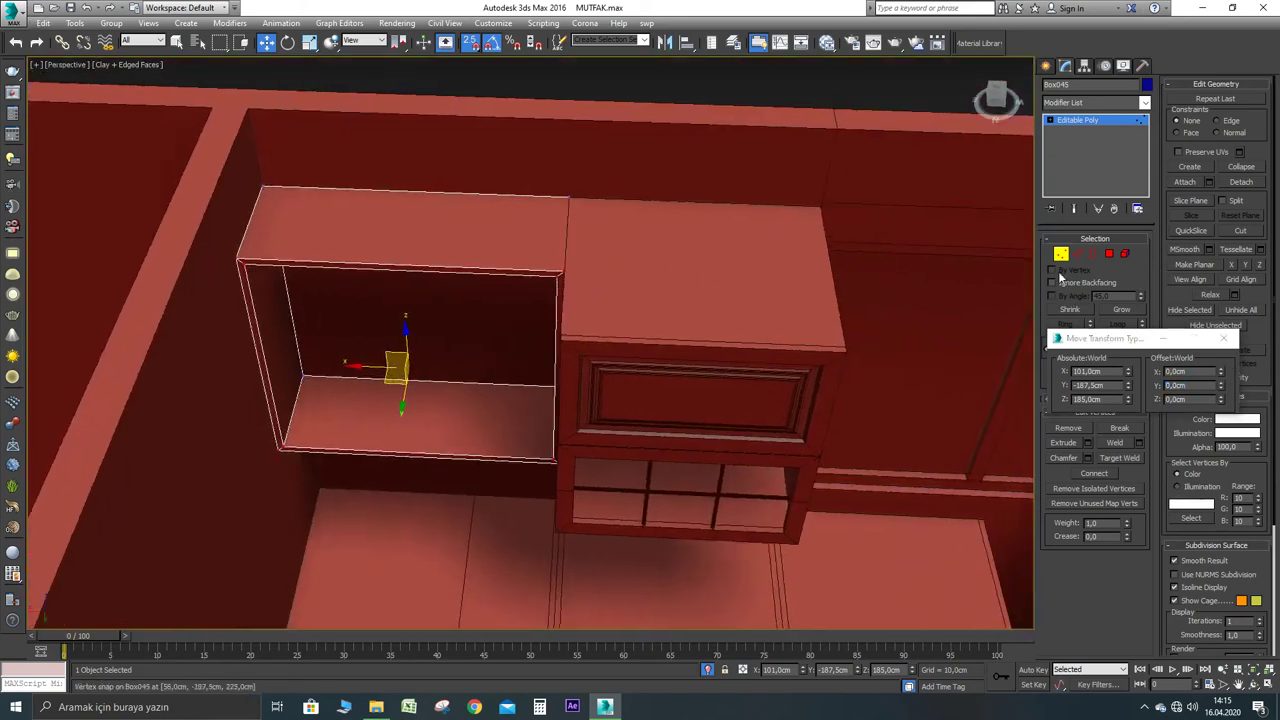
{"action": "left_click", "coordinate": [1061, 254]}
Select the original upper cabinet body's front vertices, move them -25 cm in Y, and close the transform dialog
{"action": "left_click", "coordinate": [740, 284]}
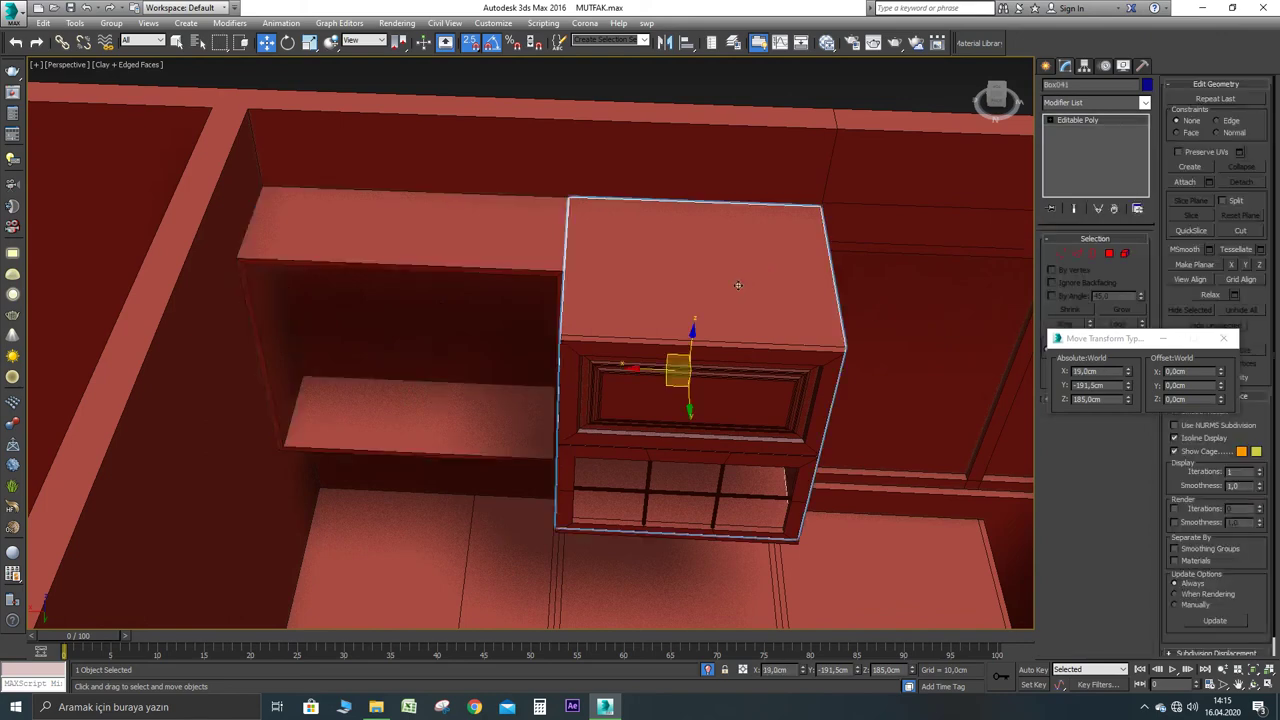
{"action": "left_click", "coordinate": [1062, 255]}
{"action": "middle_click_drag", "start_coordinate": [766, 372], "coordinate": [840, 472], "text": "alt"}
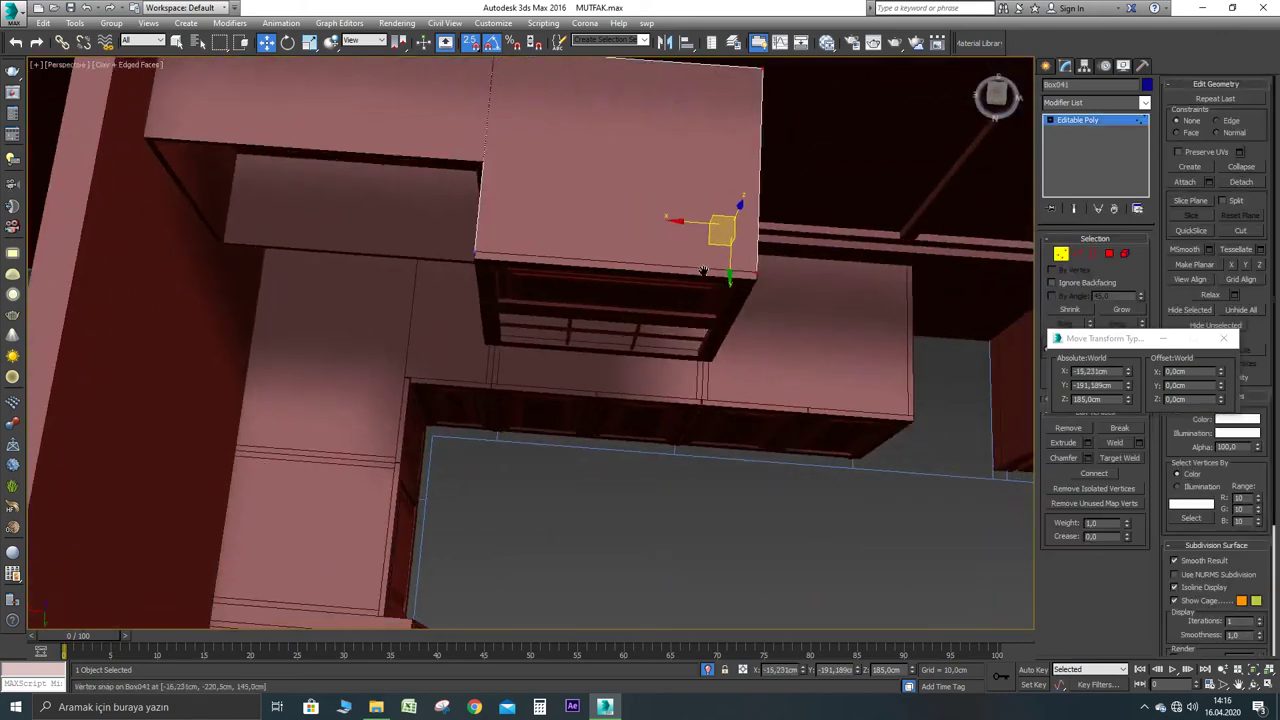
{"action": "left_click_drag", "start_coordinate": [449, 273], "coordinate": [445, 270]}
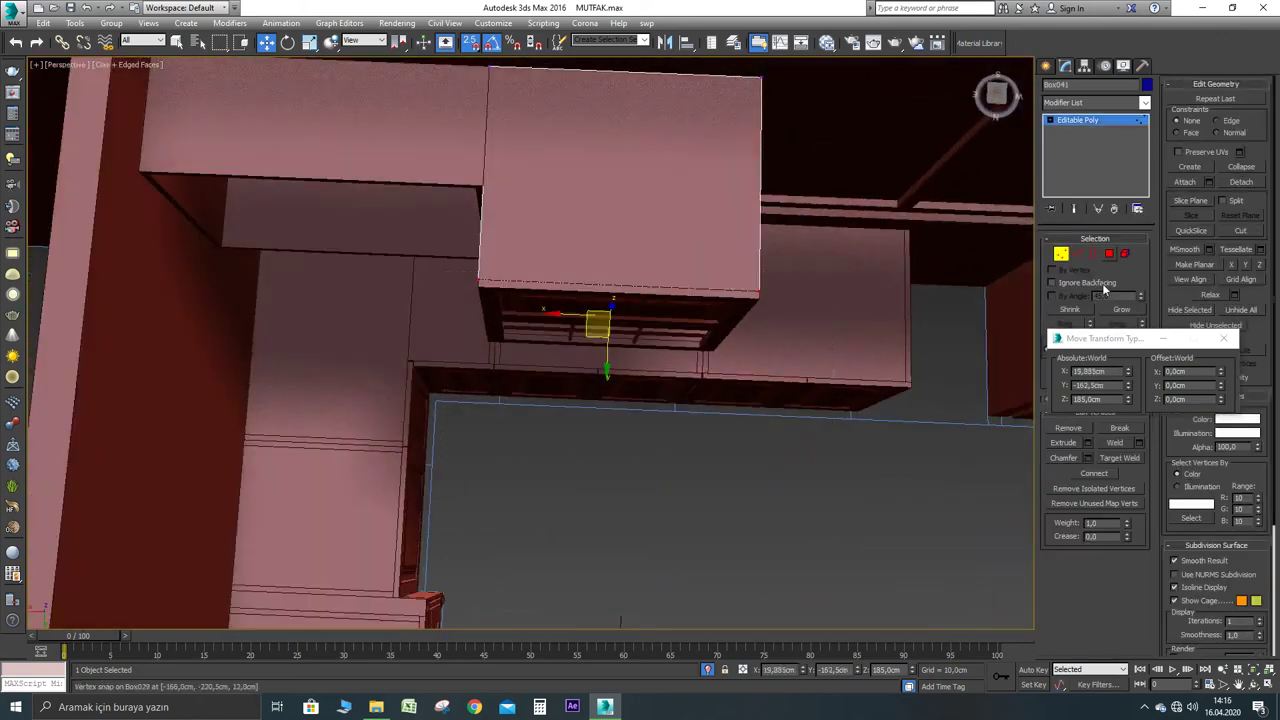
{"action": "left_click", "coordinate": [1196, 385]}
{"action": "type", "text": "-2"}
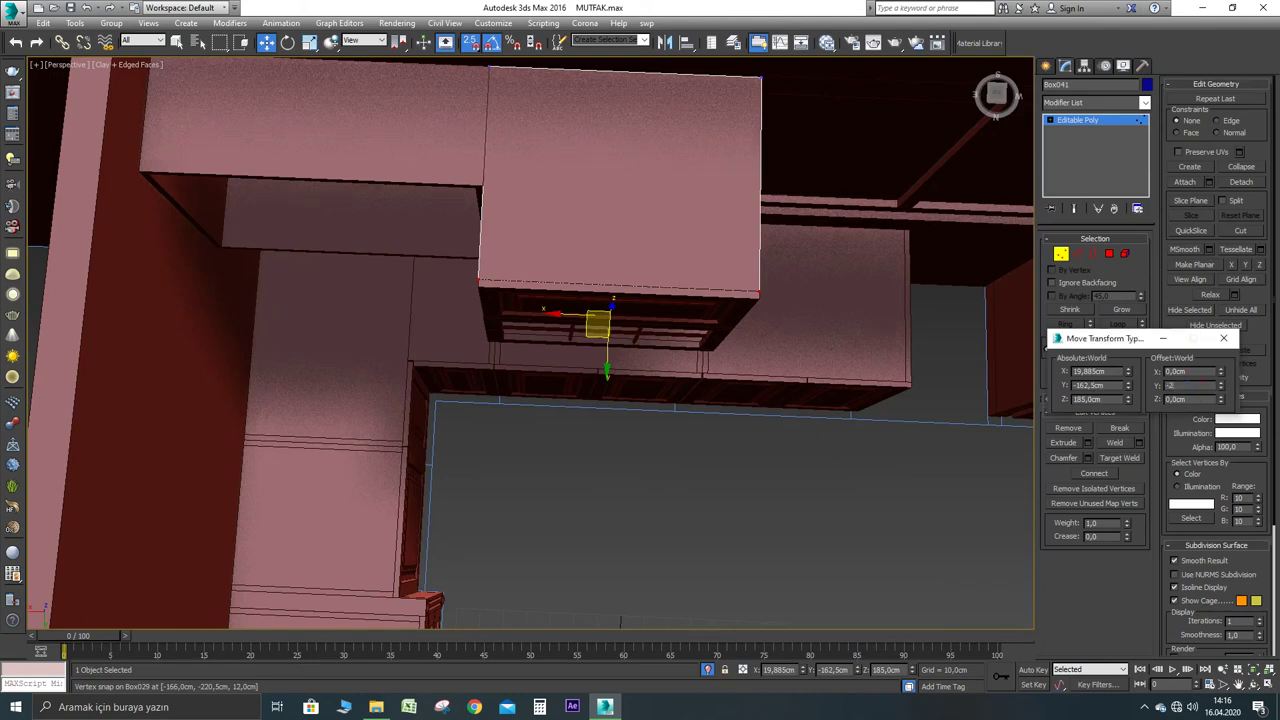
{"action": "type", "text": "5"}
{"action": "key", "text": "Return"}
{"action": "left_click", "coordinate": [1223, 338]}
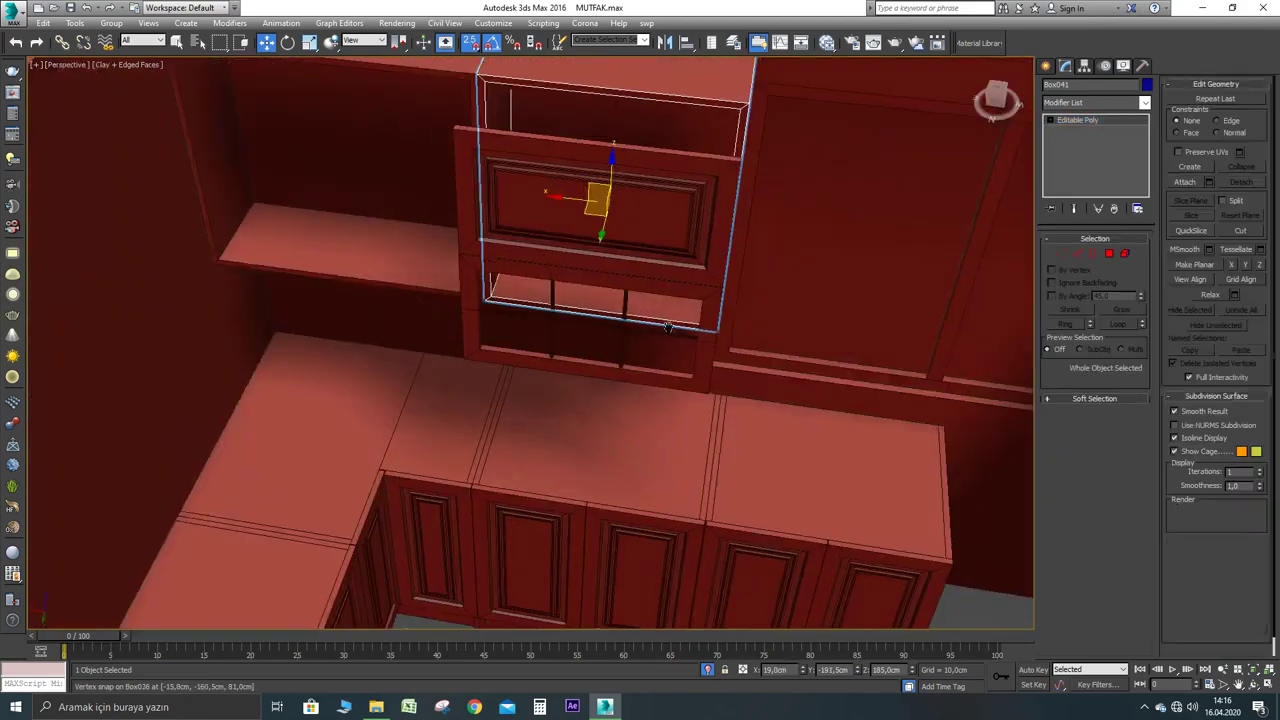
Move the panelled door and lattice frame together back onto the shortened cabinet body's front with 3D vertex snap
{"action": "left_click", "coordinate": [694, 263], "text": "ctrl"}
{"action": "middle_click_drag", "start_coordinate": [707, 213], "coordinate": [769, 364], "text": "alt"}
{"action": "left_click_drag", "start_coordinate": [472, 45], "coordinate": [477, 107]}
{"action": "middle_click_drag", "start_coordinate": [560, 114], "coordinate": [706, 257], "text": "alt"}
{"action": "scroll", "coordinate": [706, 257], "scroll_direction": "up", "scroll_amount": 3}
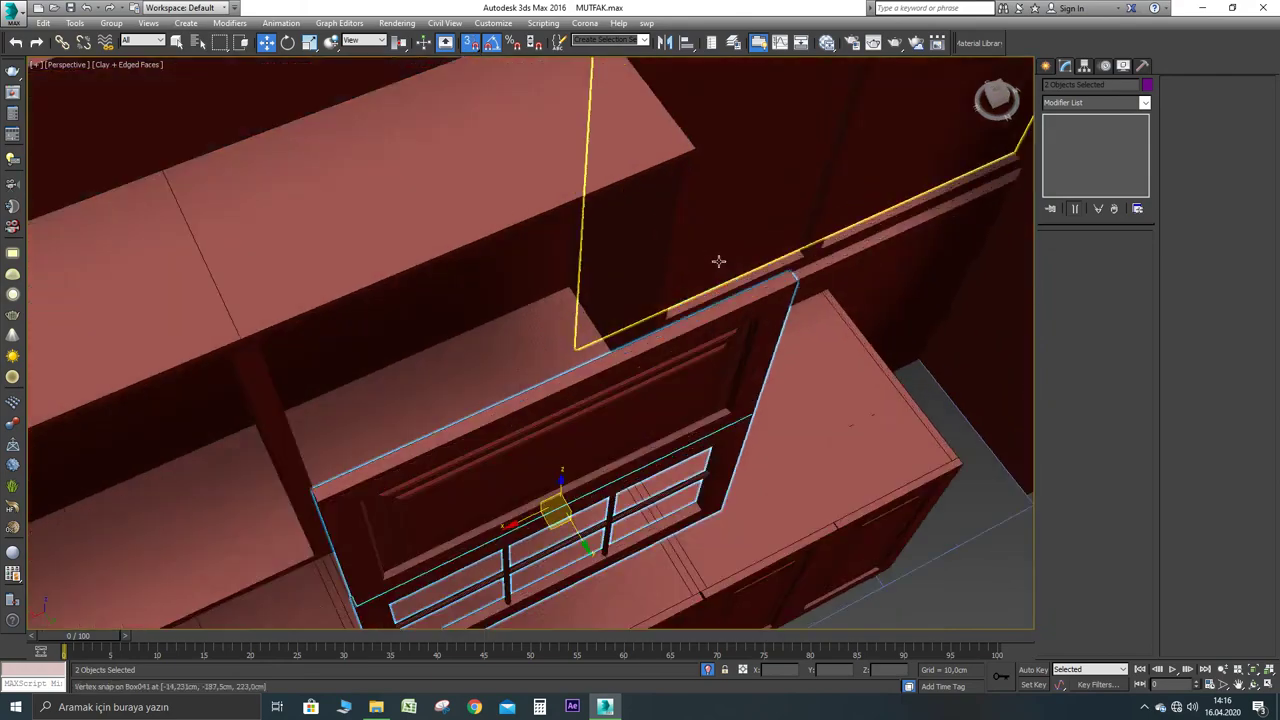
{"action": "middle_click_drag", "start_coordinate": [788, 276], "coordinate": [572, 350], "text": "alt"}
{"action": "left_click", "coordinate": [747, 112]}
{"action": "middle_click_drag", "start_coordinate": [700, 262], "coordinate": [650, 320], "text": "alt"}
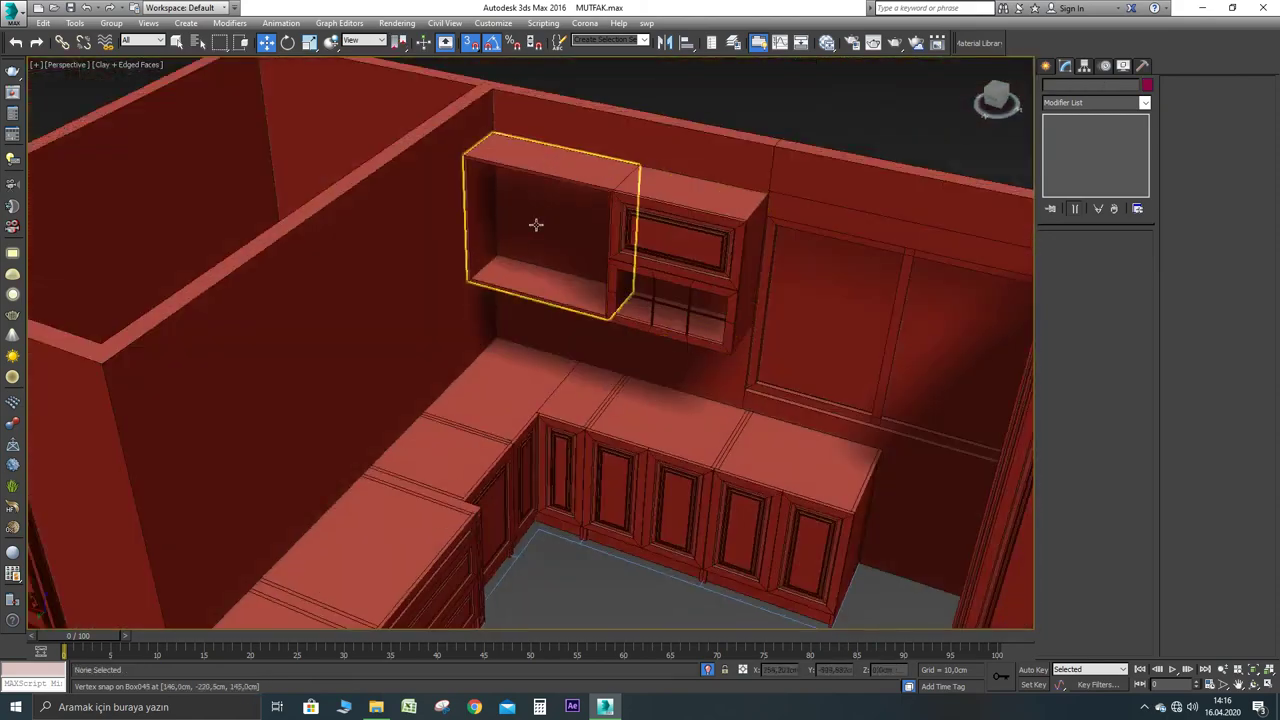
Examine the shortened upper cabinets and the corner above the base cabinets from several angles
{"action": "middle_click_drag", "start_coordinate": [676, 240], "coordinate": [676, 254]}
{"action": "scroll", "coordinate": [543, 197], "scroll_direction": "up", "scroll_amount": 3}
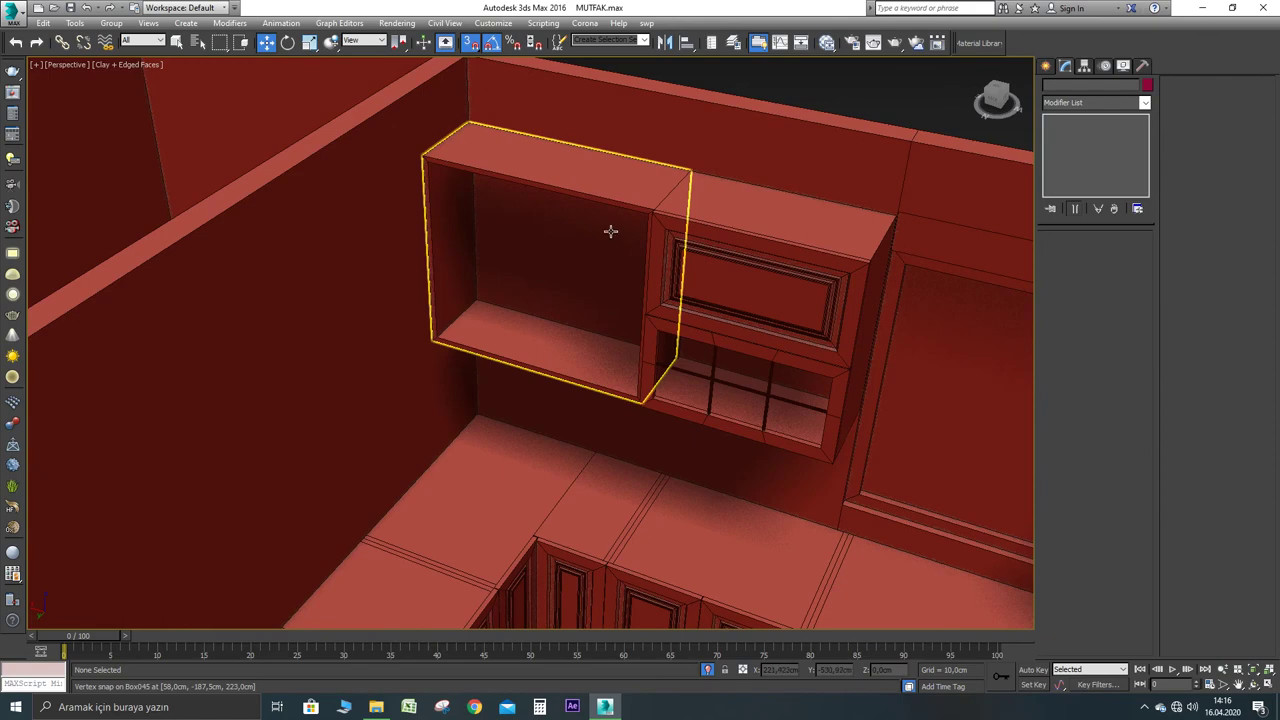
{"action": "scroll", "coordinate": [608, 226], "scroll_direction": "down", "scroll_amount": 5}
{"action": "scroll", "coordinate": [623, 194], "scroll_direction": "up", "scroll_amount": 4}
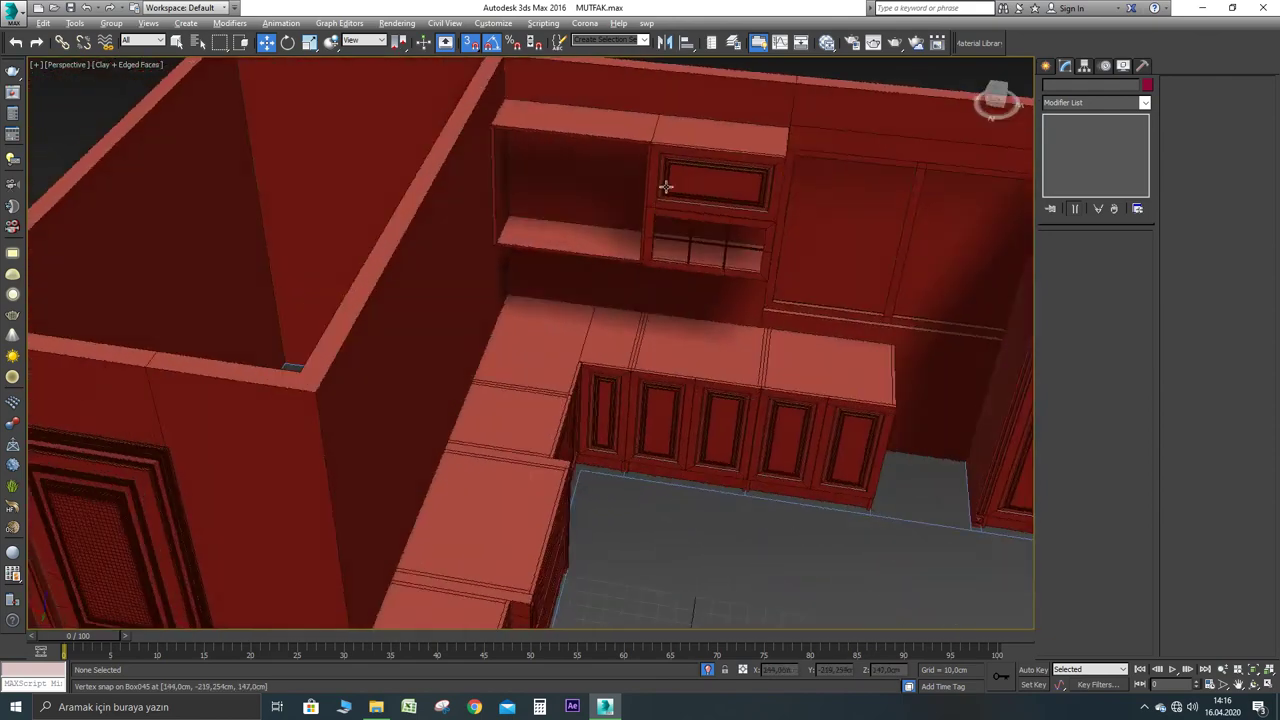
{"action": "scroll", "coordinate": [679, 181], "scroll_direction": "up", "scroll_amount": 3}
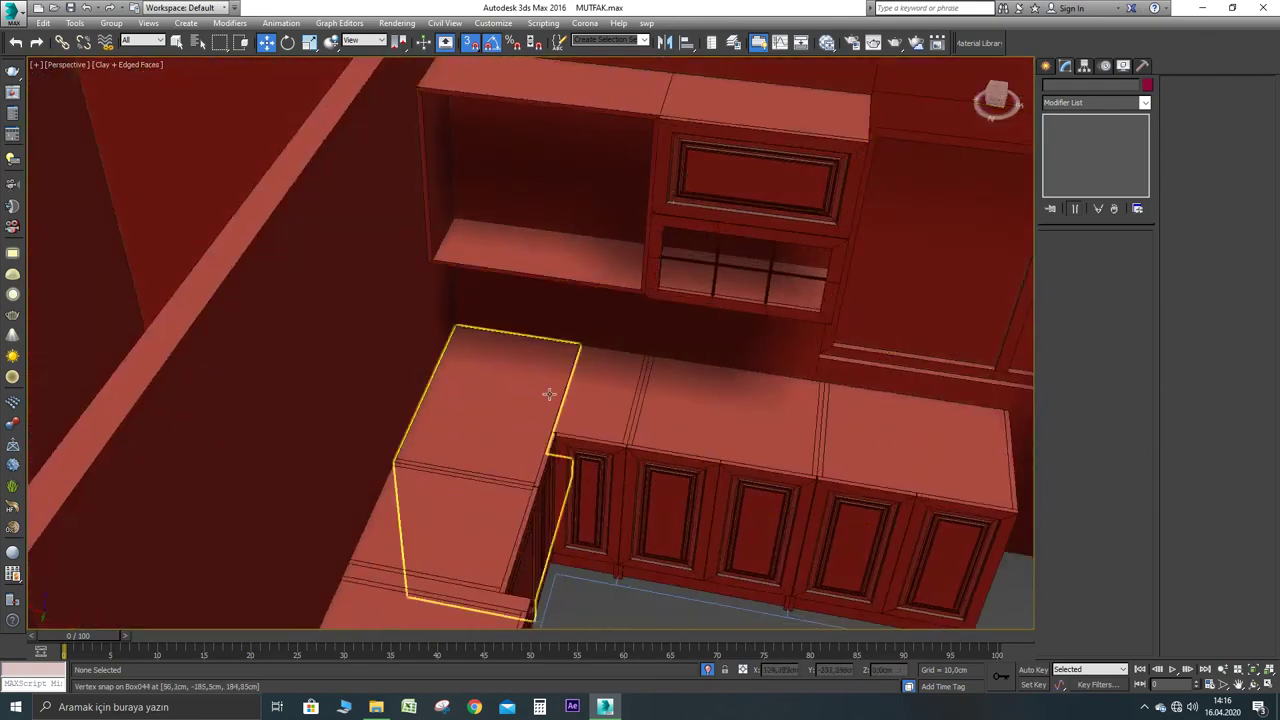
{"action": "middle_click_drag", "start_coordinate": [509, 290], "coordinate": [483, 286], "text": "alt"}
{"action": "scroll", "coordinate": [543, 320], "scroll_direction": "down", "scroll_amount": 3}
{"action": "middle_click_drag", "start_coordinate": [543, 320], "coordinate": [519, 270], "text": "alt"}
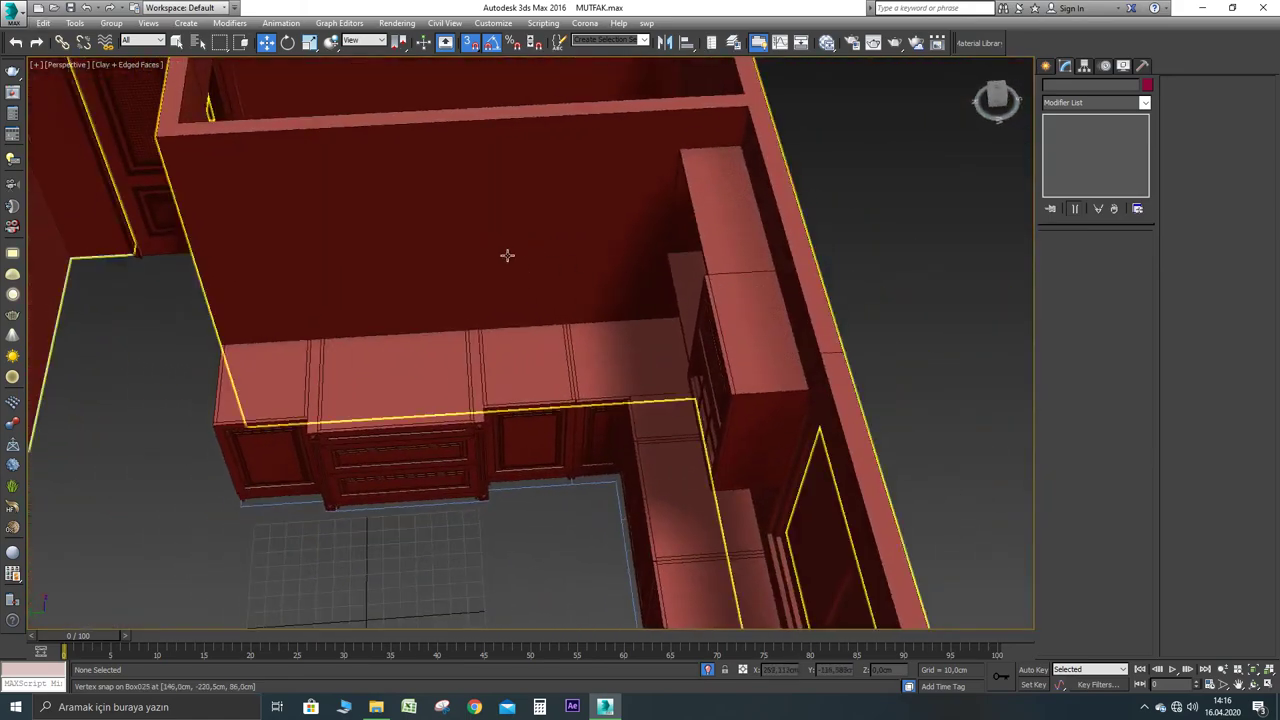
Clone the corner upper cabinet body with a 90° rotation about Z
{"action": "middle_click_drag", "start_coordinate": [603, 246], "coordinate": [694, 200], "text": "alt"}
{"action": "left_click", "coordinate": [694, 200]}
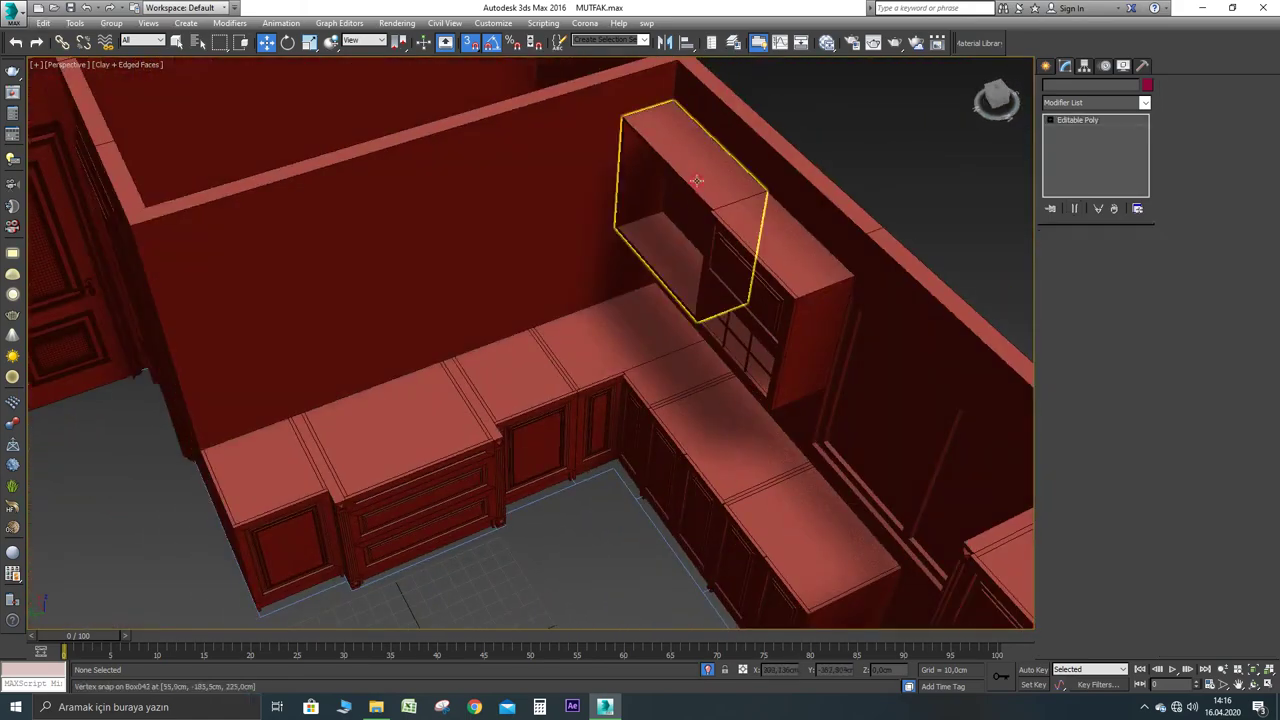
{"action": "key", "text": "e"}
{"action": "mouse_move", "coordinate": [704, 243]}
{"action": "left_mouse_down"}
{"action": "mouse_move", "coordinate": [656, 258]}
{"action": "mouse_move", "coordinate": [718, 254]}
{"action": "left_mouse_up"}
{"action": "key", "text": "ctrl+z"}
{"action": "left_click", "coordinate": [642, 409]}
{"action": "scroll", "coordinate": [636, 228], "scroll_direction": "up", "scroll_amount": 5}
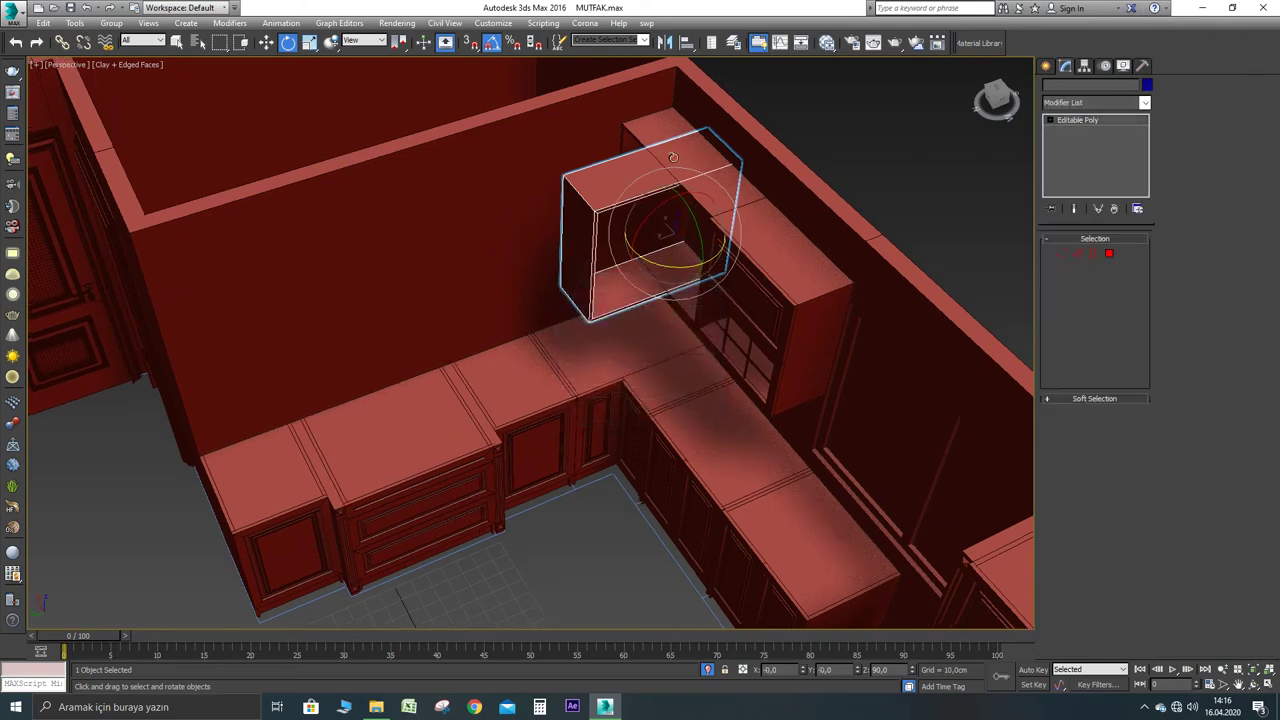
Move the rotated cabinet copy along the side wall and snap it flush against the wall and the corner cabinet's front
{"action": "key", "text": "w"}
{"action": "left_click_drag", "start_coordinate": [650, 280], "coordinate": [525, 325]}
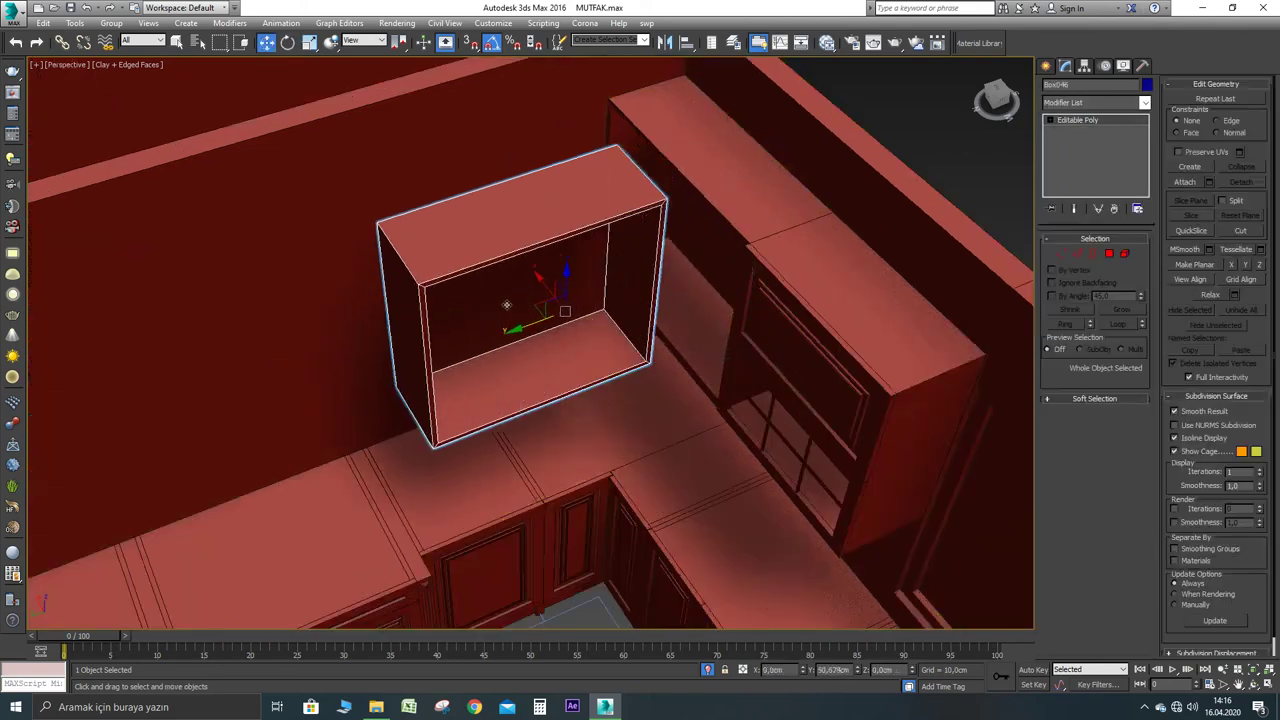
{"action": "scroll", "coordinate": [630, 155], "scroll_direction": "up", "scroll_amount": 3}
{"action": "middle_click_drag", "start_coordinate": [617, 147], "coordinate": [644, 189]}
{"action": "key", "text": "s"}
{"action": "left_click_drag", "start_coordinate": [644, 189], "coordinate": [623, 109]}
{"action": "mouse_move", "coordinate": [705, 260]}
{"action": "middle_mouse_down", "text": "alt"}
{"action": "mouse_move", "coordinate": [688, 203]}
{"action": "mouse_move", "coordinate": [649, 171]}
{"action": "mouse_move", "coordinate": [658, 147]}
{"action": "mouse_move", "coordinate": [606, 171]}
{"action": "mouse_move", "coordinate": [666, 171]}
{"action": "mouse_move", "coordinate": [654, 311]}
{"action": "middle_mouse_up", "text": "alt"}
{"action": "scroll", "coordinate": [656, 245], "scroll_direction": "up", "scroll_amount": 3}
{"action": "scroll", "coordinate": [663, 277], "scroll_direction": "up", "scroll_amount": 3}
{"action": "scroll", "coordinate": [663, 292], "scroll_direction": "down", "scroll_amount": 3}
{"action": "scroll", "coordinate": [539, 274], "scroll_direction": "down", "scroll_amount": 3}
{"action": "mouse_move", "coordinate": [539, 274]}
{"action": "middle_mouse_down", "text": "alt"}
{"action": "mouse_move", "coordinate": [726, 226]}
{"action": "mouse_move", "coordinate": [598, 247]}
{"action": "mouse_move", "coordinate": [663, 214]}
{"action": "mouse_move", "coordinate": [640, 230]}
{"action": "middle_mouse_up", "text": "alt"}
{"action": "scroll", "coordinate": [598, 247], "scroll_direction": "down", "scroll_amount": 4}
{"action": "scroll", "coordinate": [620, 243], "scroll_direction": "up", "scroll_amount": 4}
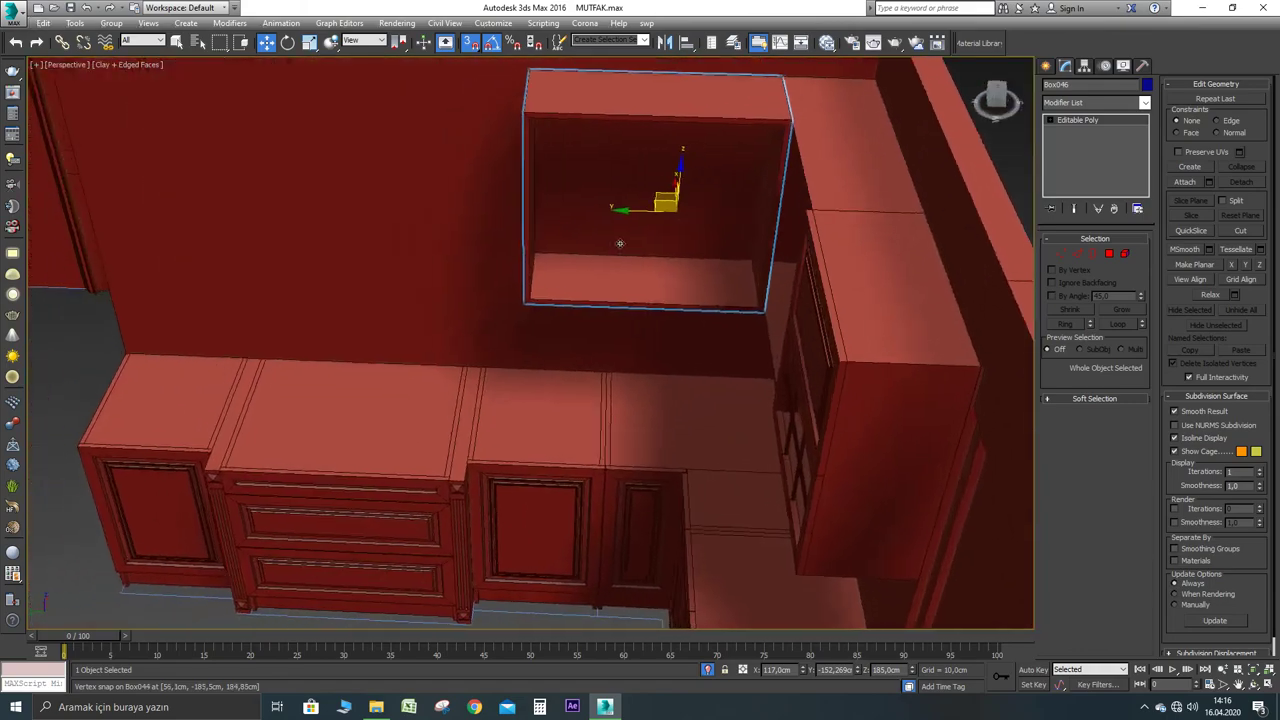
Select the vertices at the rotated cabinet body's end away from the corner in the Top view
{"action": "scroll", "coordinate": [620, 243], "scroll_direction": "down", "scroll_amount": 3}
{"action": "key", "text": "t"}
{"action": "scroll", "coordinate": [576, 219], "scroll_direction": "down", "scroll_amount": 4}
{"action": "middle_click_drag", "start_coordinate": [565, 211], "coordinate": [568, 249]}
{"action": "scroll", "coordinate": [562, 200], "scroll_direction": "up", "scroll_amount": 4}
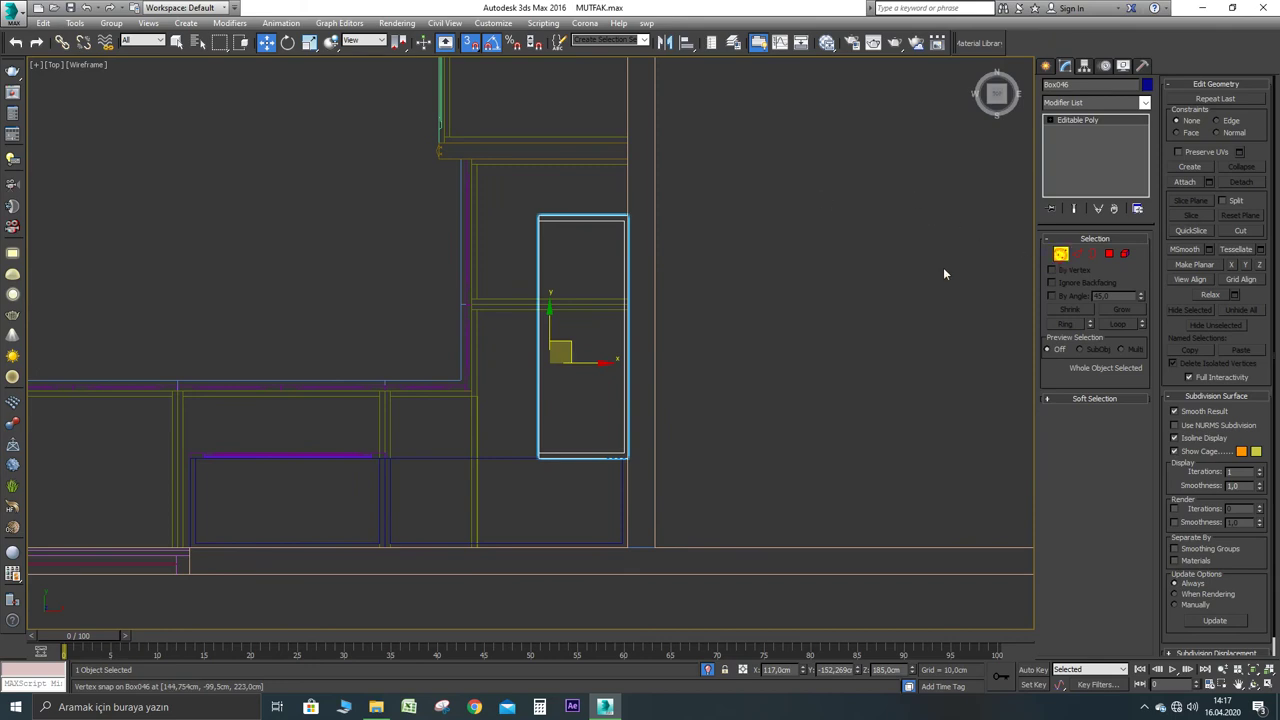
{"action": "key", "text": "1"}
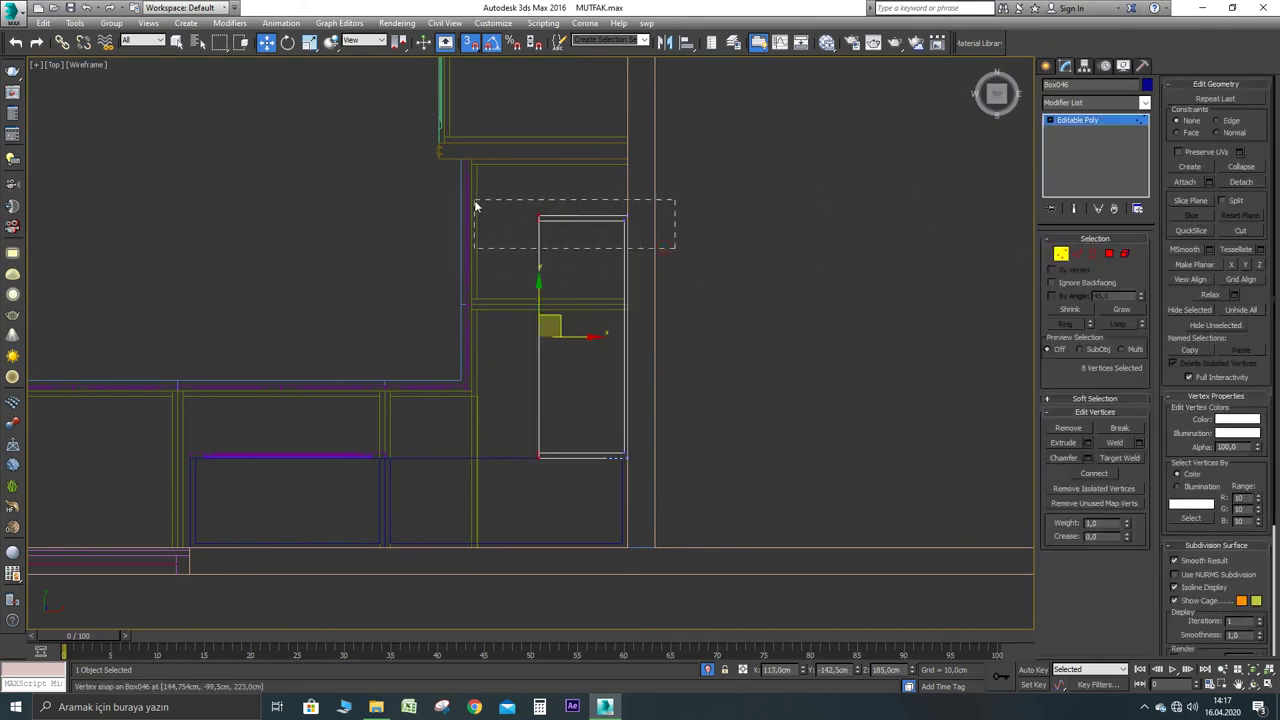
{"action": "left_click_drag", "start_coordinate": [476, 206], "coordinate": [476, 206]}
{"action": "scroll", "coordinate": [572, 245], "scroll_direction": "up", "scroll_amount": 5}
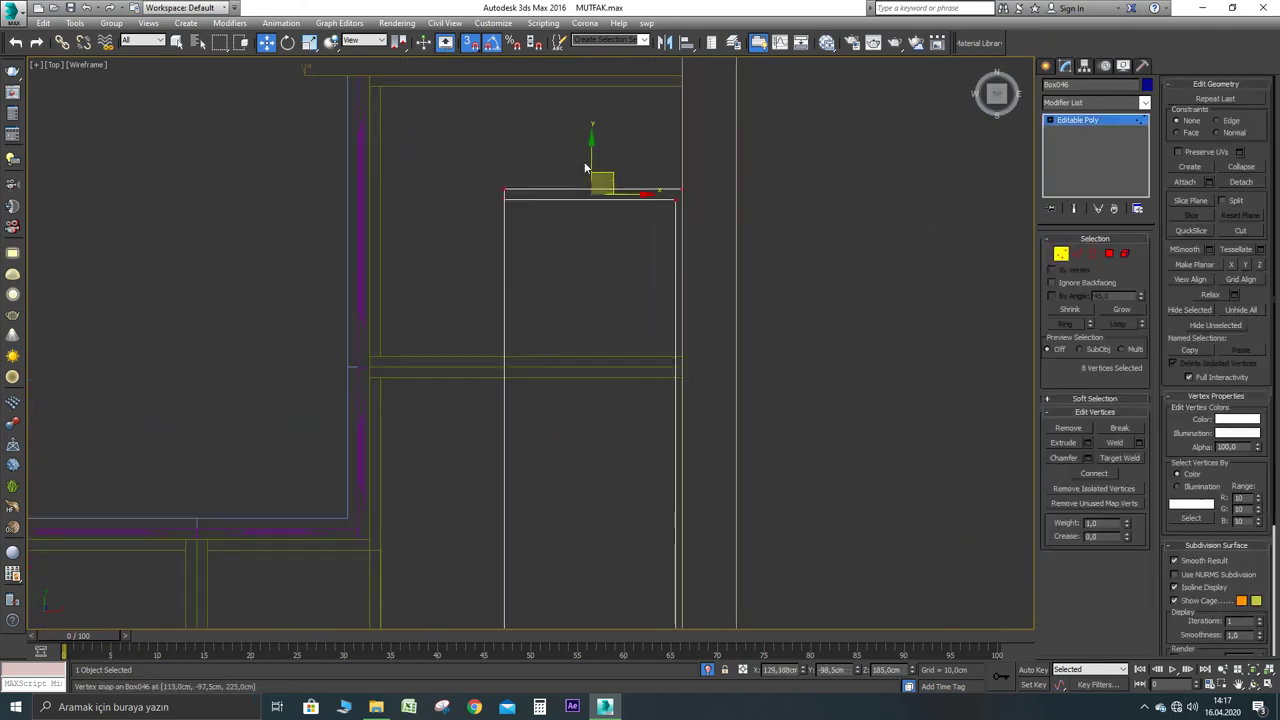
{"action": "scroll", "coordinate": [668, 205], "scroll_direction": "down", "scroll_amount": 4}
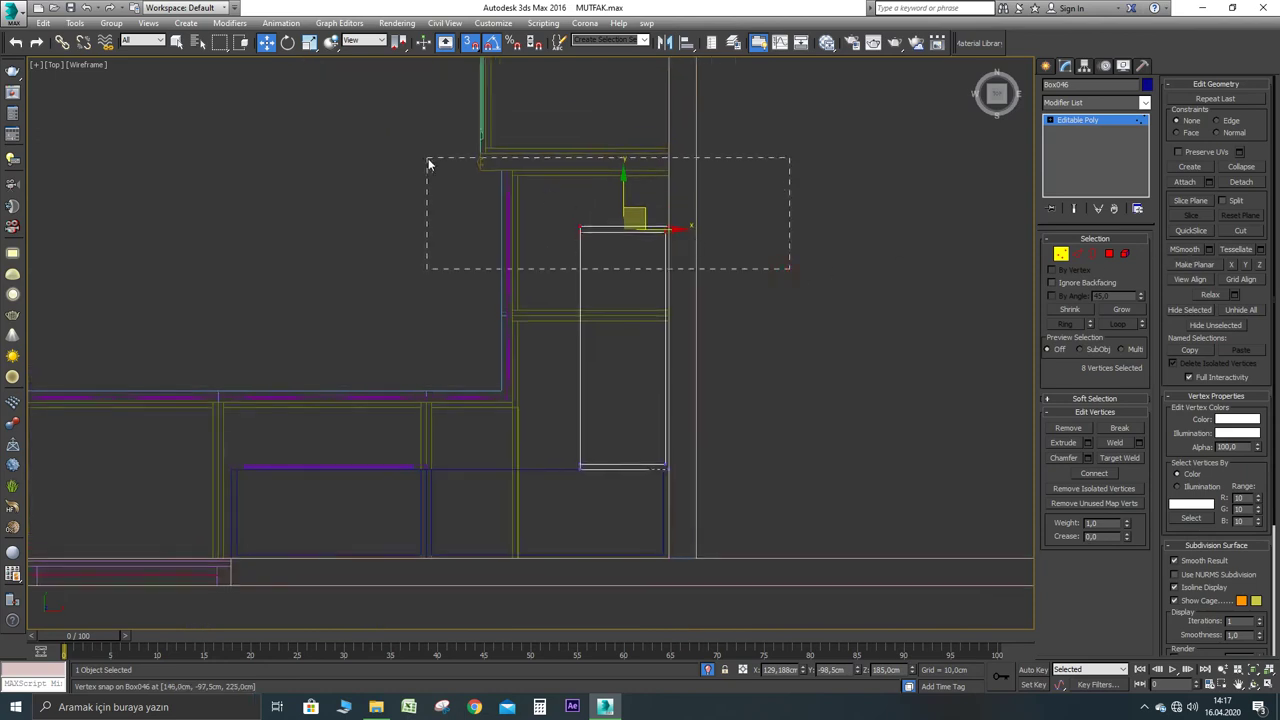
Try to shorten the rotated cabinet body by snapping its end vertices to the base cabinet joint with 3D snap
{"action": "key", "text": "s"}
{"action": "left_click_drag", "start_coordinate": [625, 195], "coordinate": [680, 327]}
{"action": "scroll", "coordinate": [659, 295], "scroll_direction": "up", "scroll_amount": 4}
{"action": "key", "text": "s"}
{"action": "scroll", "coordinate": [684, 332], "scroll_direction": "up", "scroll_amount": 3}
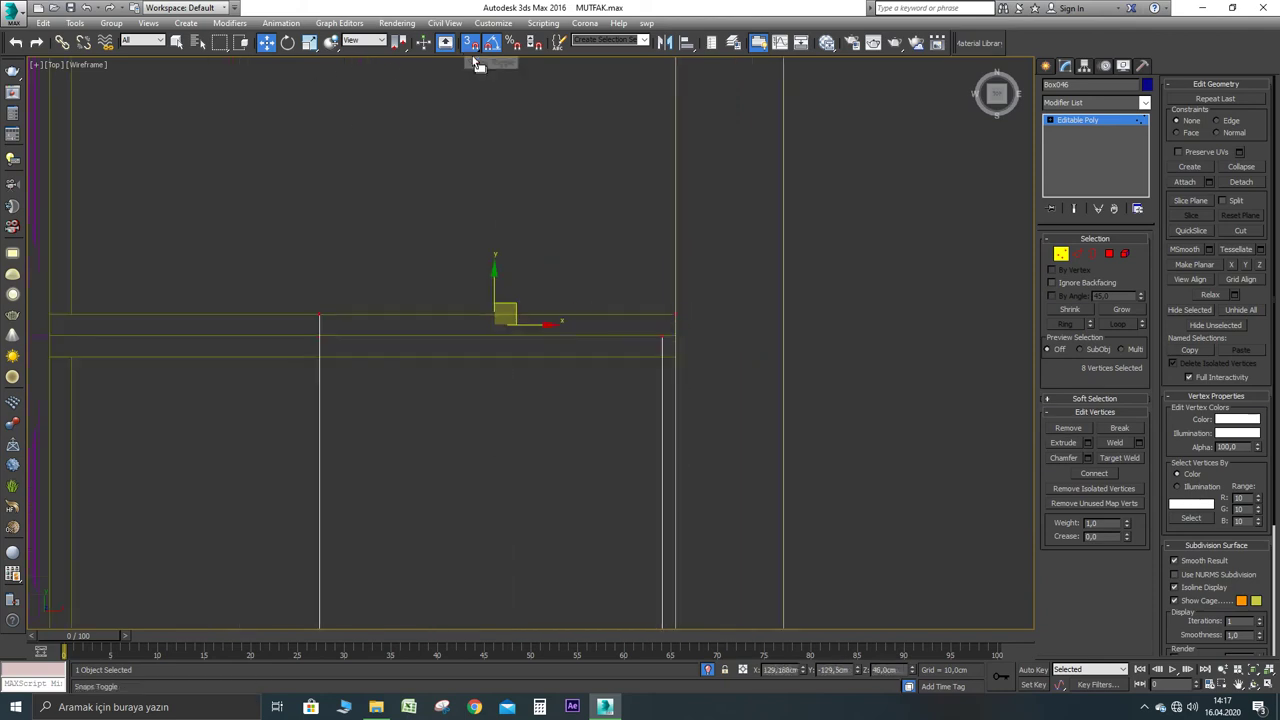
{"action": "key", "text": "alt+w"}
{"action": "right_click", "coordinate": [668, 382]}
{"action": "key", "text": "alt+w"}
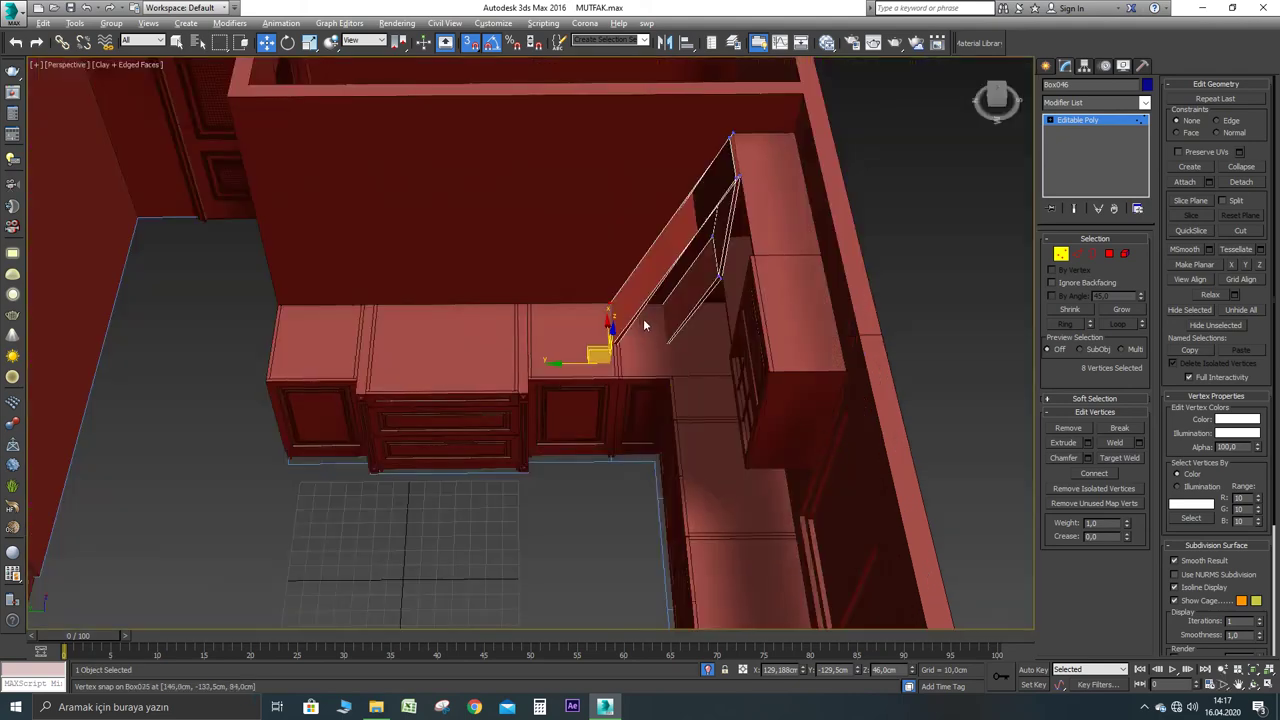
{"action": "key", "text": "t"}
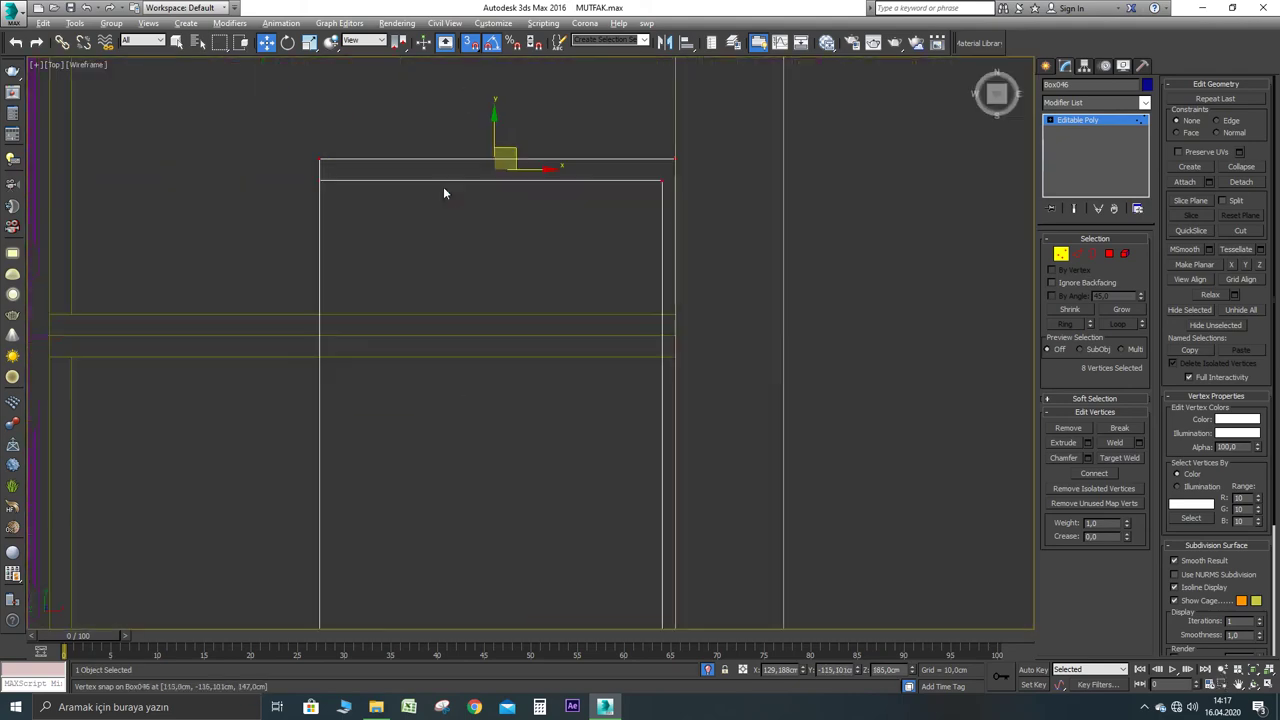
Shorten the rotated cabinet body along Y by snapping its end vertices to the base cabinet joint with 2.5D snap
{"action": "left_click_drag", "start_coordinate": [469, 44], "coordinate": [471, 70]}
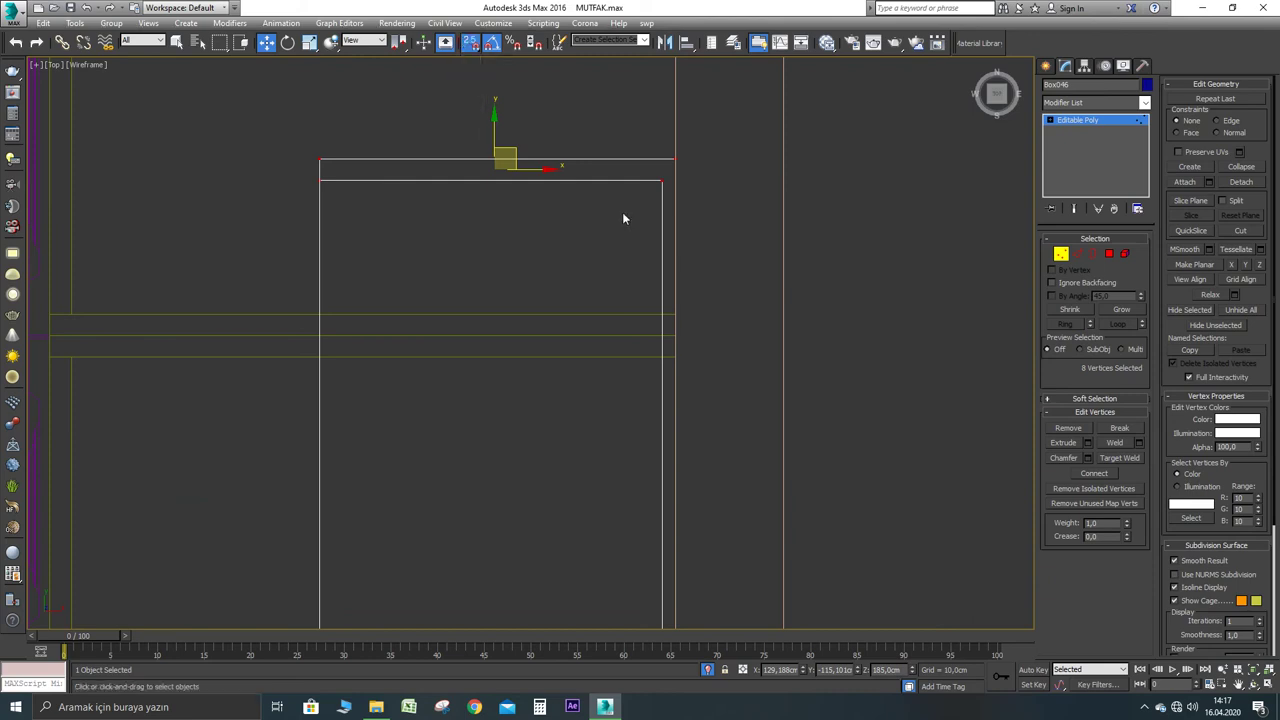
{"action": "left_click_drag", "start_coordinate": [675, 159], "coordinate": [676, 314]}
{"action": "key", "text": "alt+w"}
{"action": "middle_click", "coordinate": [771, 417]}
{"action": "key", "text": "alt+w"}
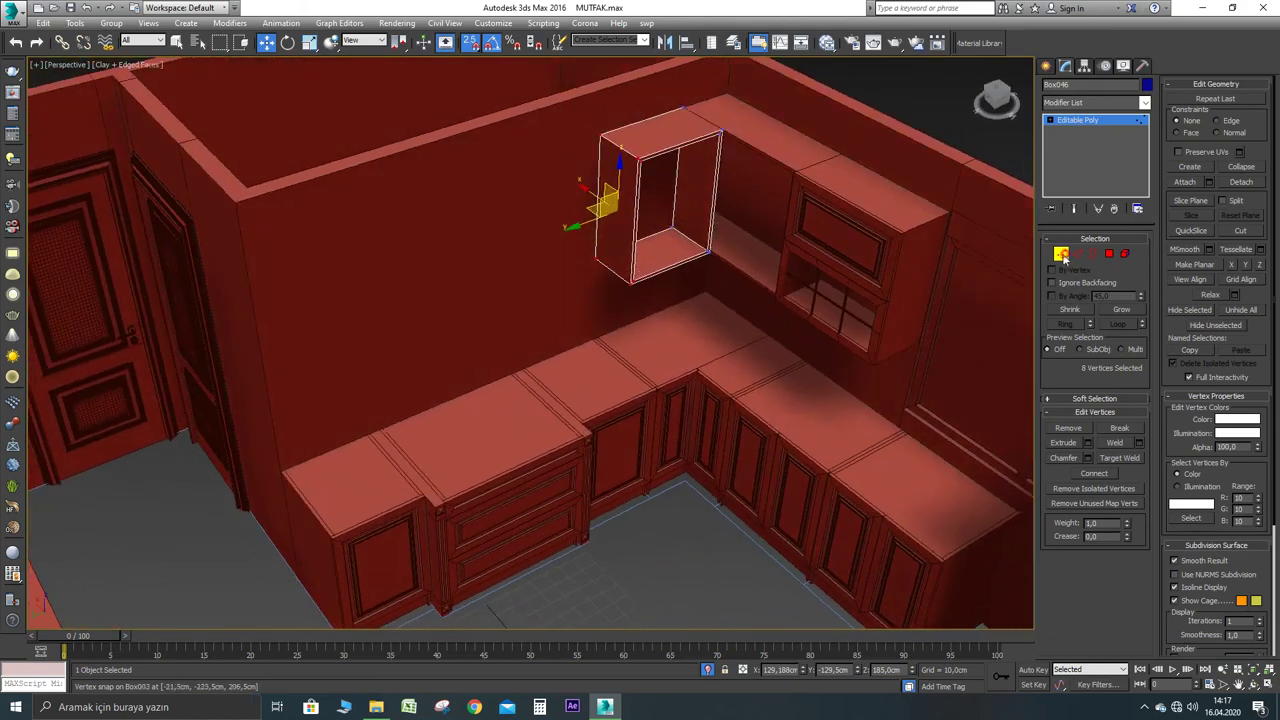
{"action": "left_click", "coordinate": [1063, 256]}
Measure with the Tape helper along the side wall from the shortened cabinet body's end to the joint beside the drawer cabinet
{"action": "middle_click_drag", "start_coordinate": [700, 280], "coordinate": [575, 306], "text": "alt"}
{"action": "scroll", "coordinate": [583, 306], "scroll_direction": "up", "scroll_amount": 3}
{"action": "key", "text": "alt+w"}
{"action": "key", "text": "alt+w"}
{"action": "scroll", "coordinate": [450, 320], "scroll_direction": "down", "scroll_amount": 3}
{"action": "scroll", "coordinate": [543, 351], "scroll_direction": "up", "scroll_amount": 2}
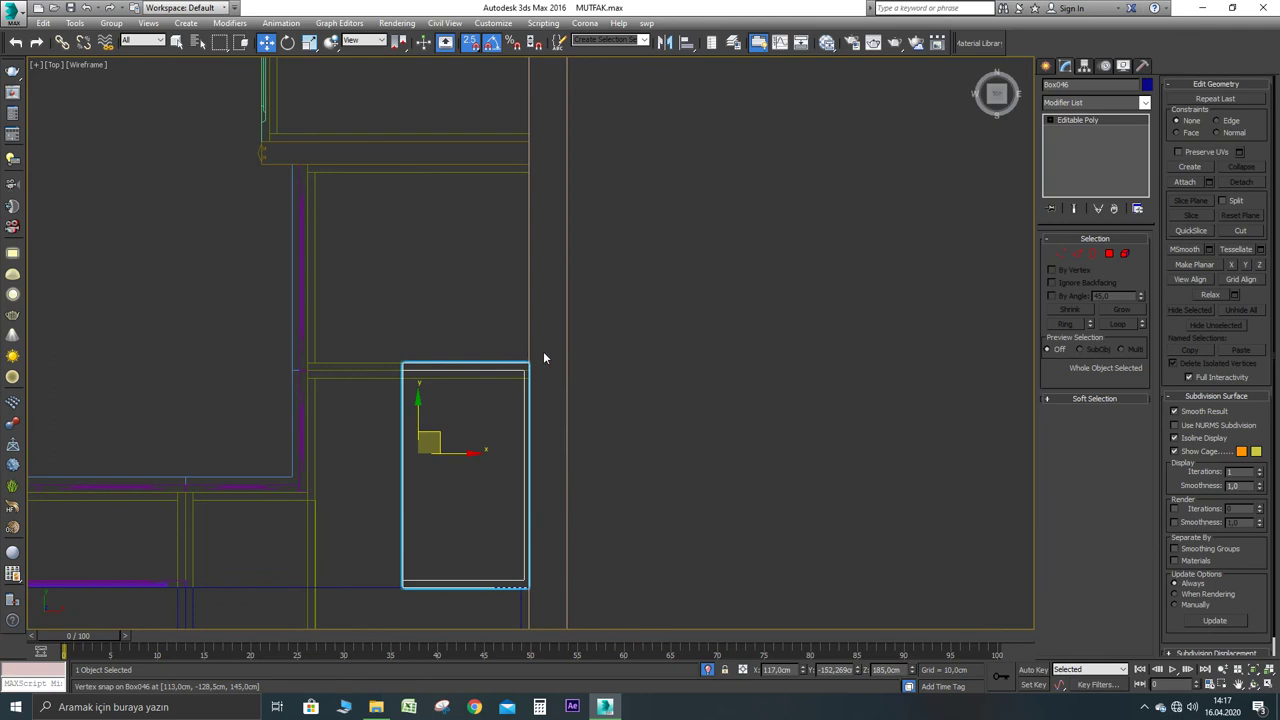
{"action": "left_click", "coordinate": [1046, 65]}
{"action": "left_click", "coordinate": [1113, 87]}
{"action": "left_click", "coordinate": [1127, 207]}
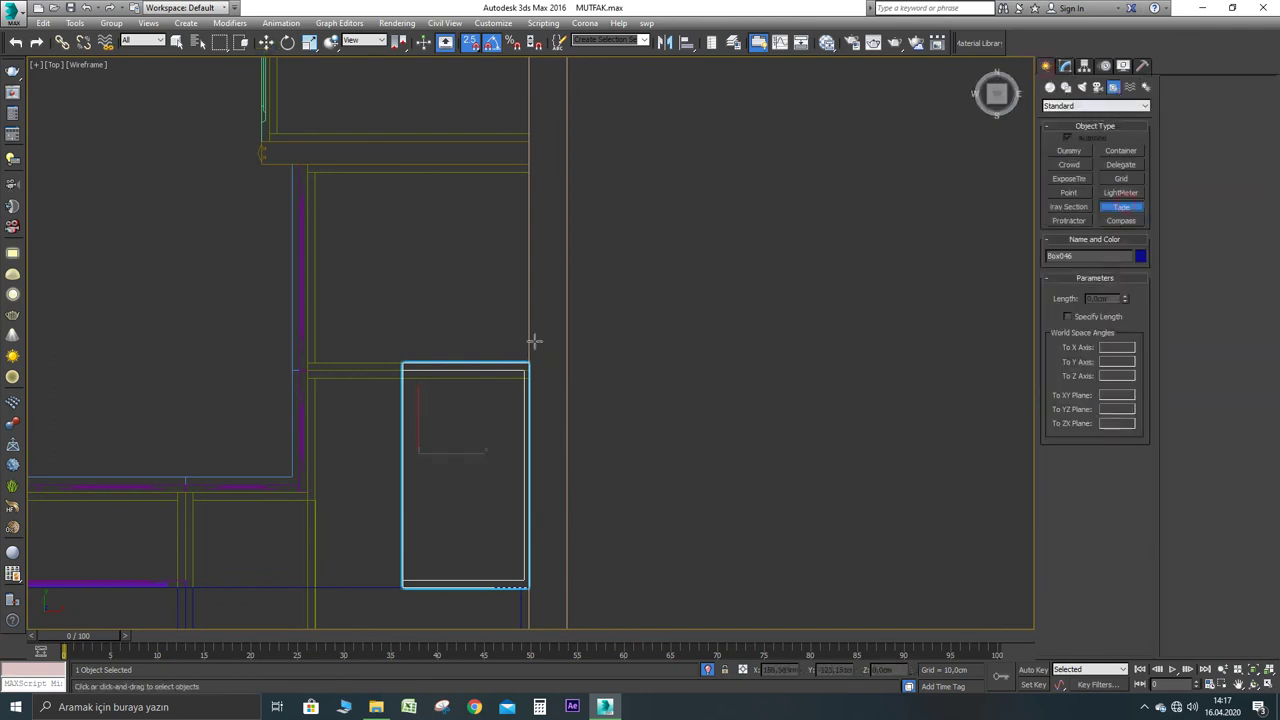
{"action": "left_click_drag", "start_coordinate": [528, 355], "coordinate": [528, 172]}
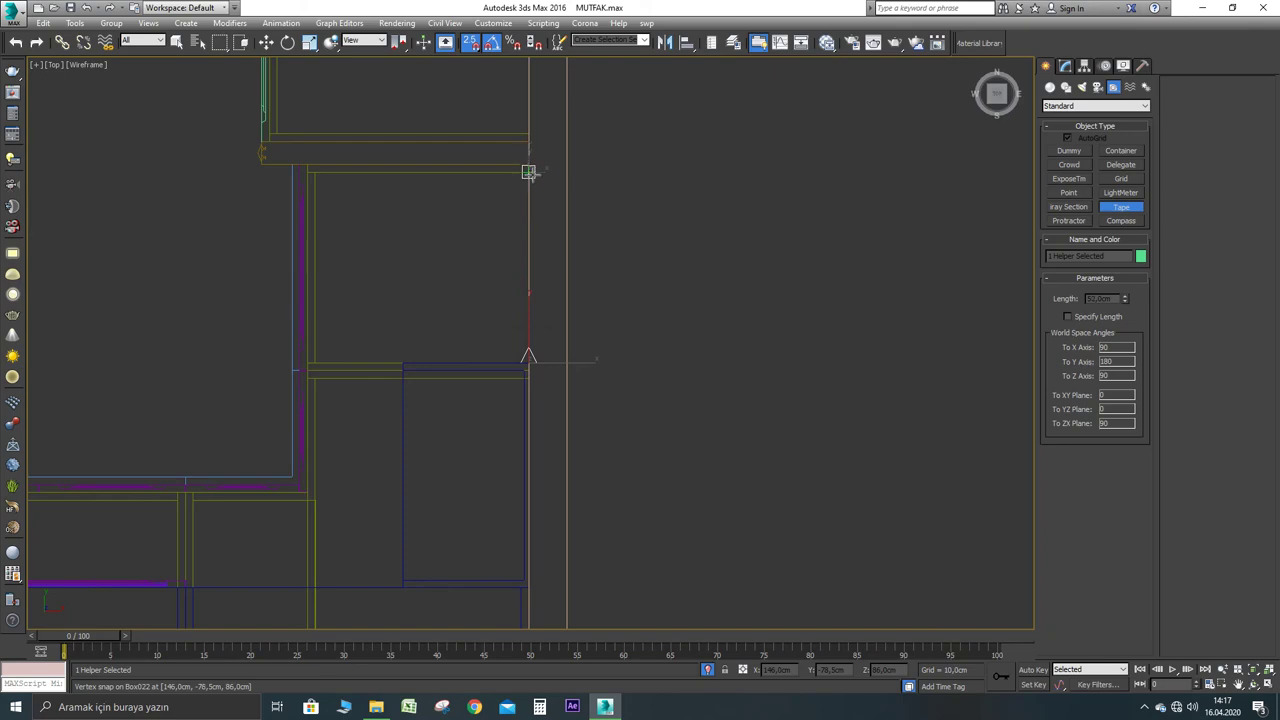
{"action": "right_click", "coordinate": [530, 174]}
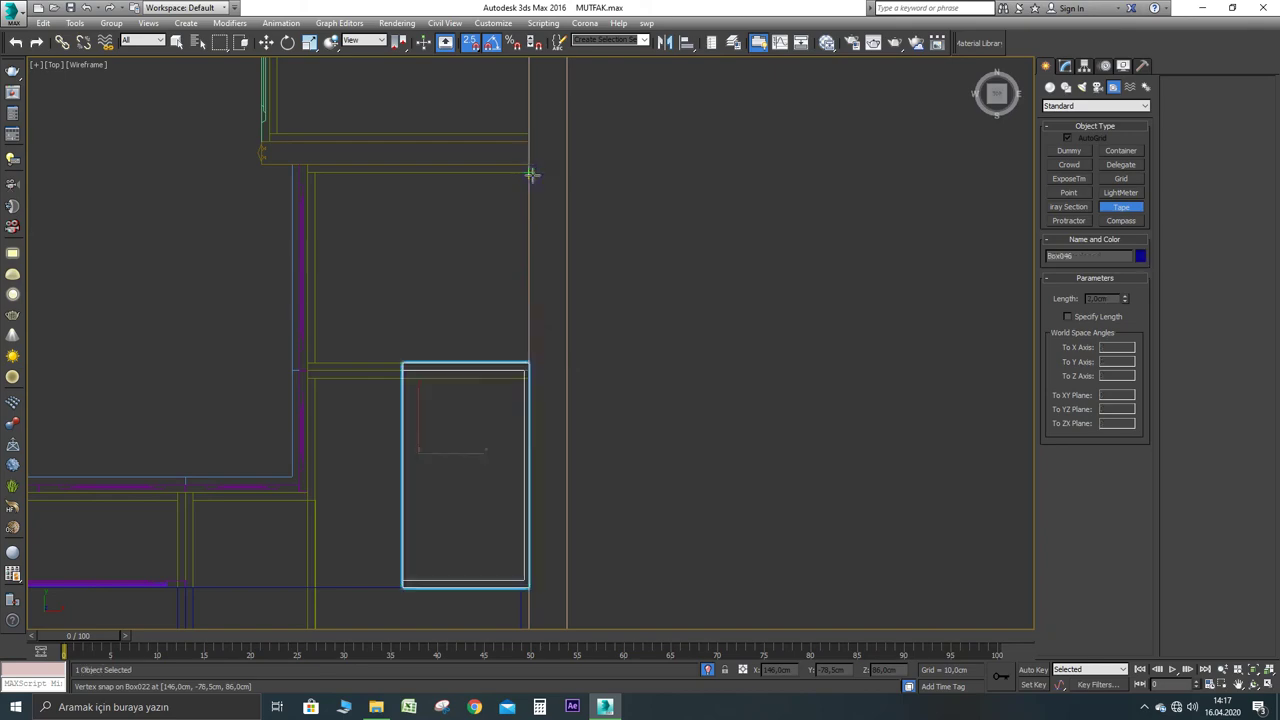
Copy the shortened wall cabinet body along Y to the other end of the side wall, above the last base cabinet
{"action": "key", "text": "alt+w"}
{"action": "right_click", "coordinate": [786, 489]}
{"action": "key", "text": "alt+w"}
{"action": "scroll", "coordinate": [651, 377], "scroll_direction": "down", "scroll_amount": 2}
{"action": "middle_click_drag", "start_coordinate": [651, 377], "coordinate": [637, 351], "text": "alt"}
{"action": "scroll", "coordinate": [637, 351], "scroll_direction": "down", "scroll_amount": 2}
{"action": "key", "text": "s"}
{"action": "right_click", "coordinate": [701, 192]}
{"action": "left_click_drag", "start_coordinate": [659, 243], "coordinate": [351, 244], "text": "shift"}
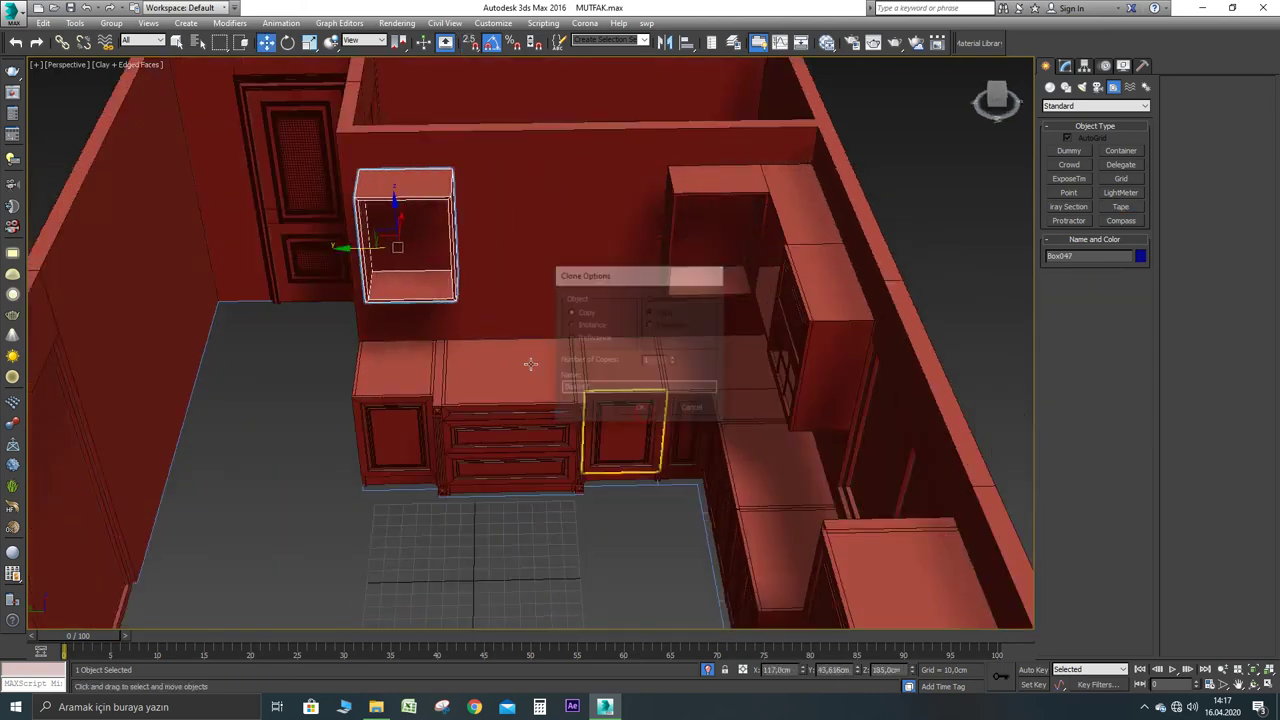
Snap the copied cabinet body's rear corner to the side wall's outer corner in the Top view
{"action": "key", "text": "t"}
{"action": "scroll", "coordinate": [460, 457], "scroll_direction": "down", "scroll_amount": 3}
{"action": "middle_click_drag", "start_coordinate": [480, 78], "coordinate": [480, 231]}
{"action": "scroll", "coordinate": [484, 205], "scroll_direction": "up", "scroll_amount": 2}
{"action": "scroll", "coordinate": [517, 380], "scroll_direction": "down", "scroll_amount": 5}
{"action": "middle_click_drag", "start_coordinate": [508, 305], "coordinate": [492, 515]}
{"action": "scroll", "coordinate": [508, 375], "scroll_direction": "up", "scroll_amount": 5}
{"action": "key", "text": "s"}
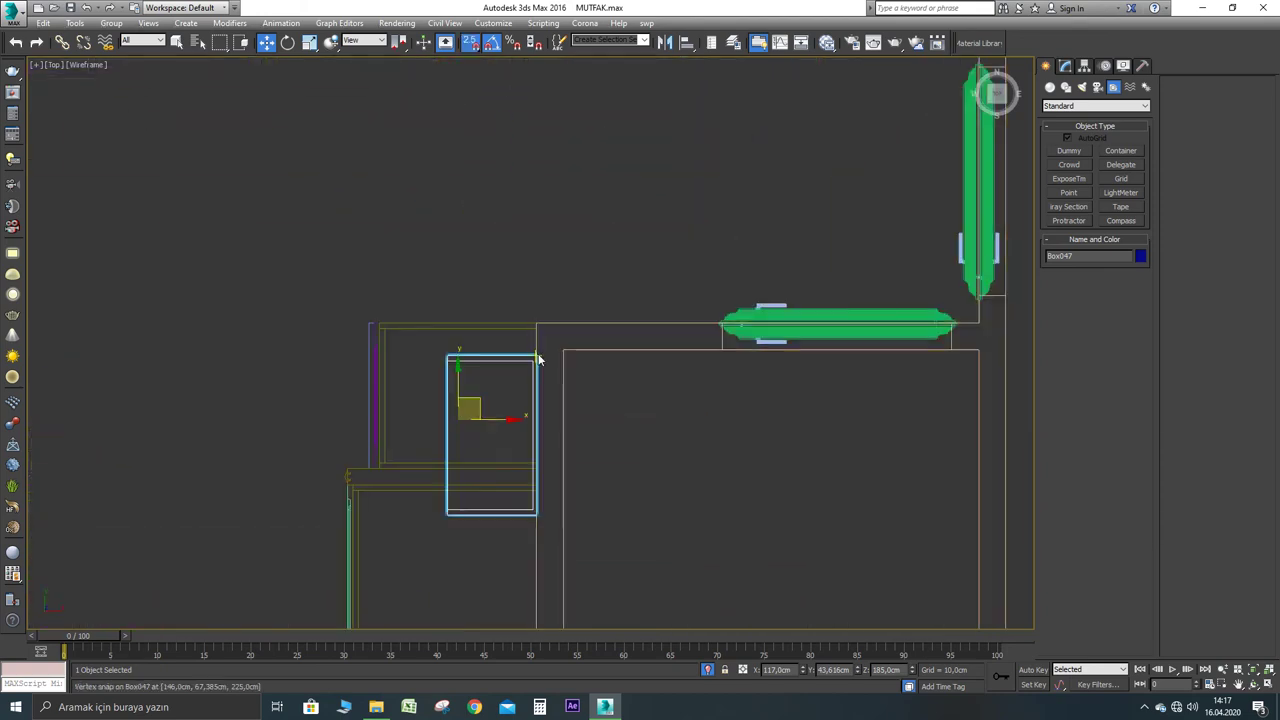
{"action": "scroll", "coordinate": [527, 344], "scroll_direction": "up", "scroll_amount": 3}
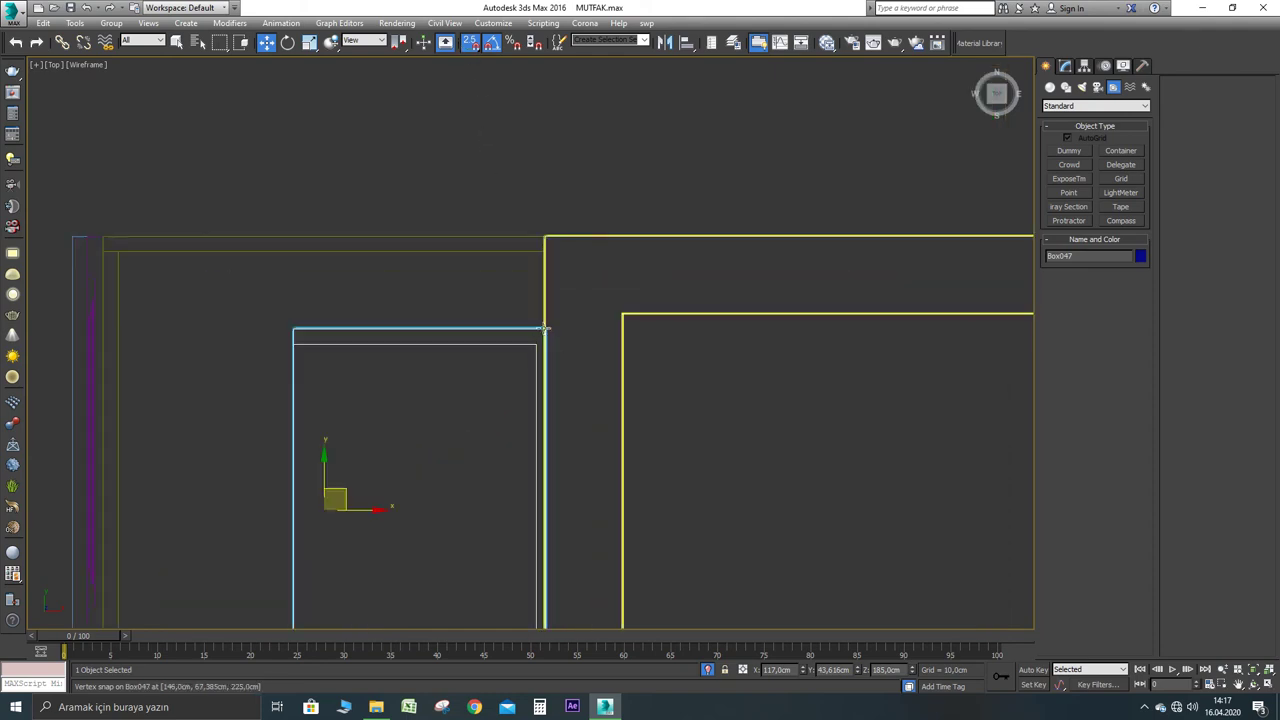
{"action": "left_click_drag", "start_coordinate": [374, 509], "coordinate": [351, 510]}
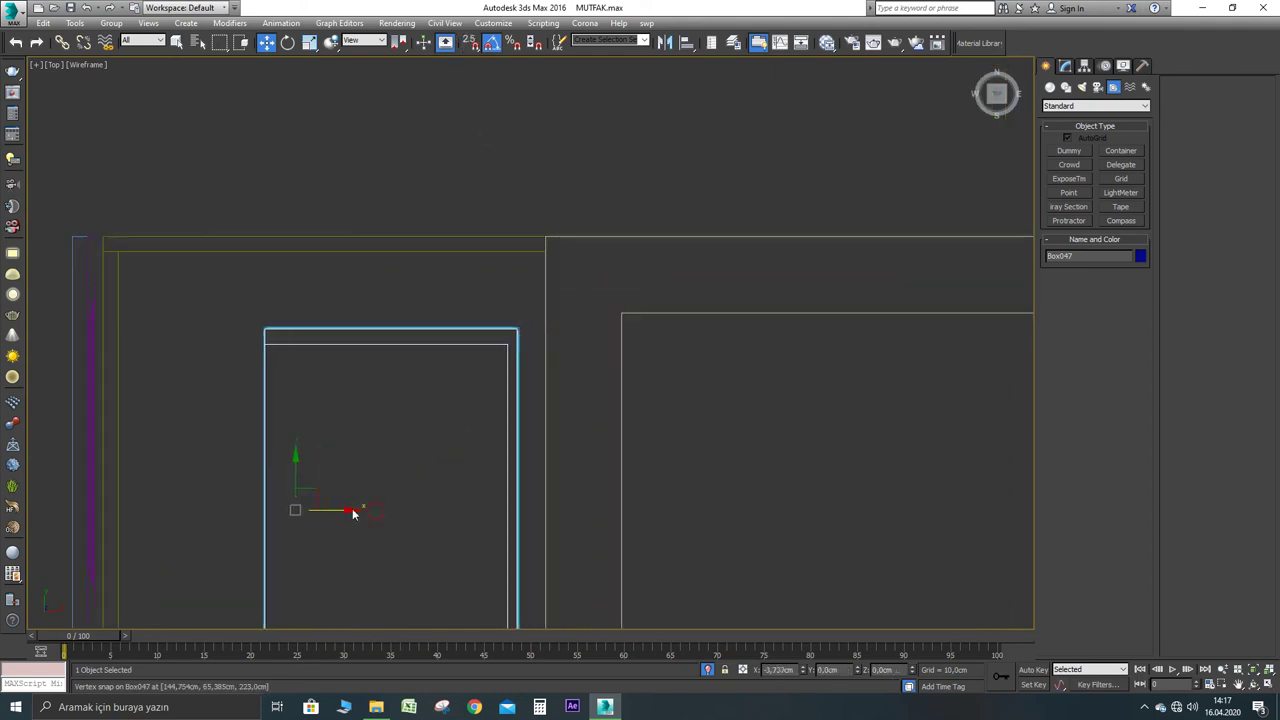
{"action": "left_click_drag", "start_coordinate": [517, 329], "coordinate": [545, 236]}
{"action": "key", "text": "alt+w"}
{"action": "right_click", "coordinate": [634, 457]}
{"action": "key", "text": "alt+w"}
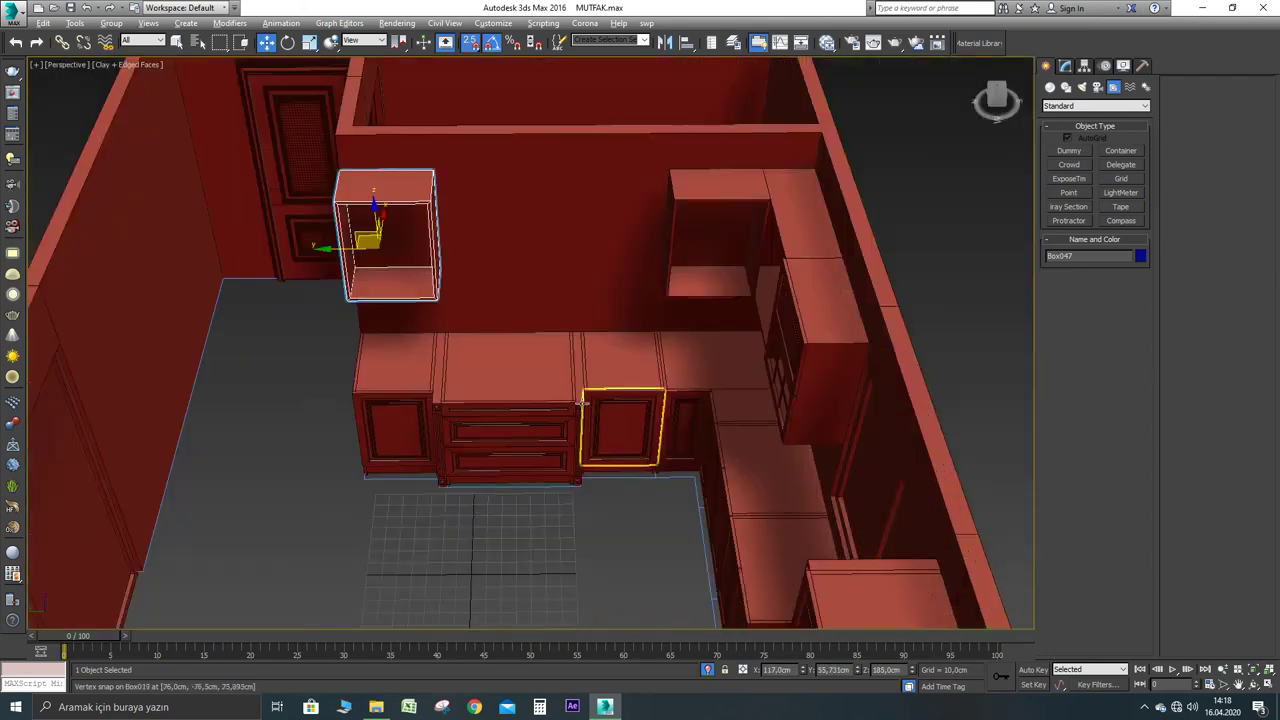
Shorten the copied cabinet body by snapping its inner end vertices to the joint between the last base cabinet and the drawer cabinet
{"action": "mouse_move", "coordinate": [520, 402]}
{"action": "middle_mouse_down", "text": "alt"}
{"action": "mouse_move", "coordinate": [508, 366]}
{"action": "mouse_move", "coordinate": [520, 398]}
{"action": "middle_mouse_up", "text": "alt"}
{"action": "scroll", "coordinate": [509, 366], "scroll_direction": "up", "scroll_amount": 3}
{"action": "key", "text": "alt+w"}
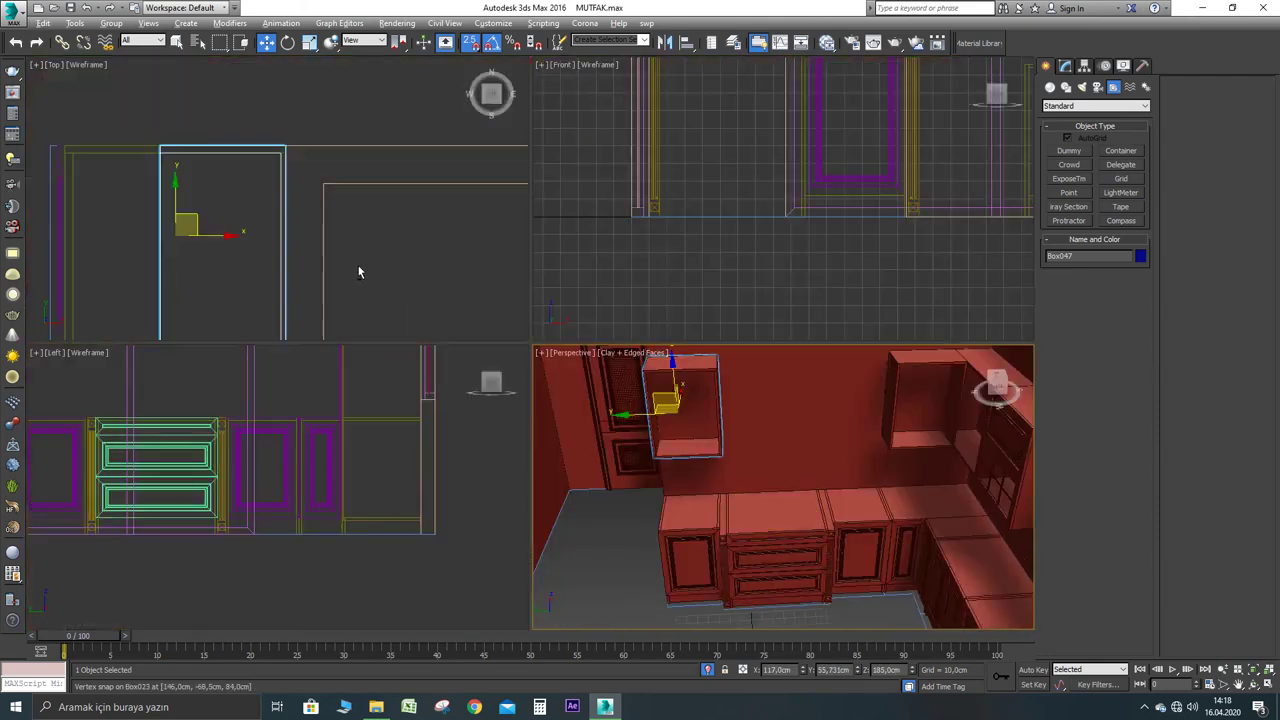
{"action": "right_click", "coordinate": [361, 275]}
{"action": "key", "text": "alt+w"}
{"action": "scroll", "coordinate": [455, 232], "scroll_direction": "down", "scroll_amount": 3}
{"action": "scroll", "coordinate": [466, 335], "scroll_direction": "up", "scroll_amount": 1}
{"action": "middle_click_drag", "start_coordinate": [443, 406], "coordinate": [475, 341]}
{"action": "left_click", "coordinate": [1063, 69]}
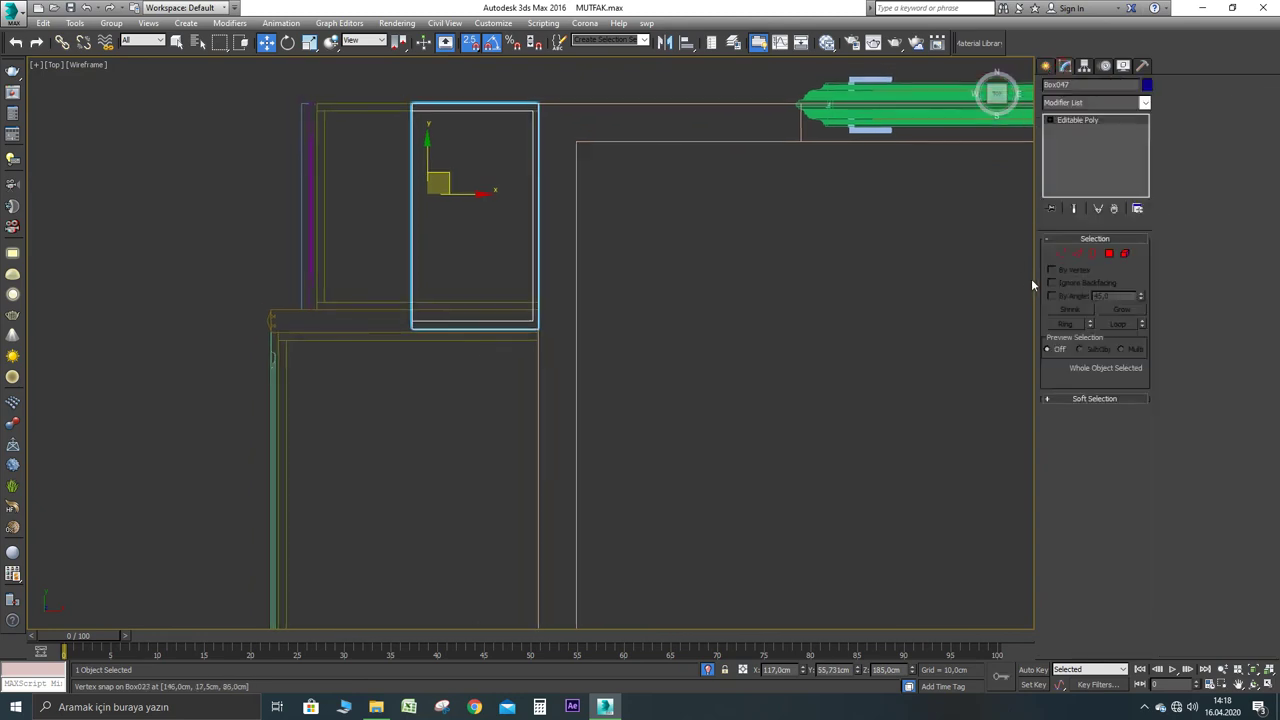
{"action": "left_click", "coordinate": [1062, 254]}
{"action": "left_click_drag", "start_coordinate": [543, 336], "coordinate": [345, 286]}
{"action": "scroll", "coordinate": [541, 336], "scroll_direction": "up", "scroll_amount": 2}
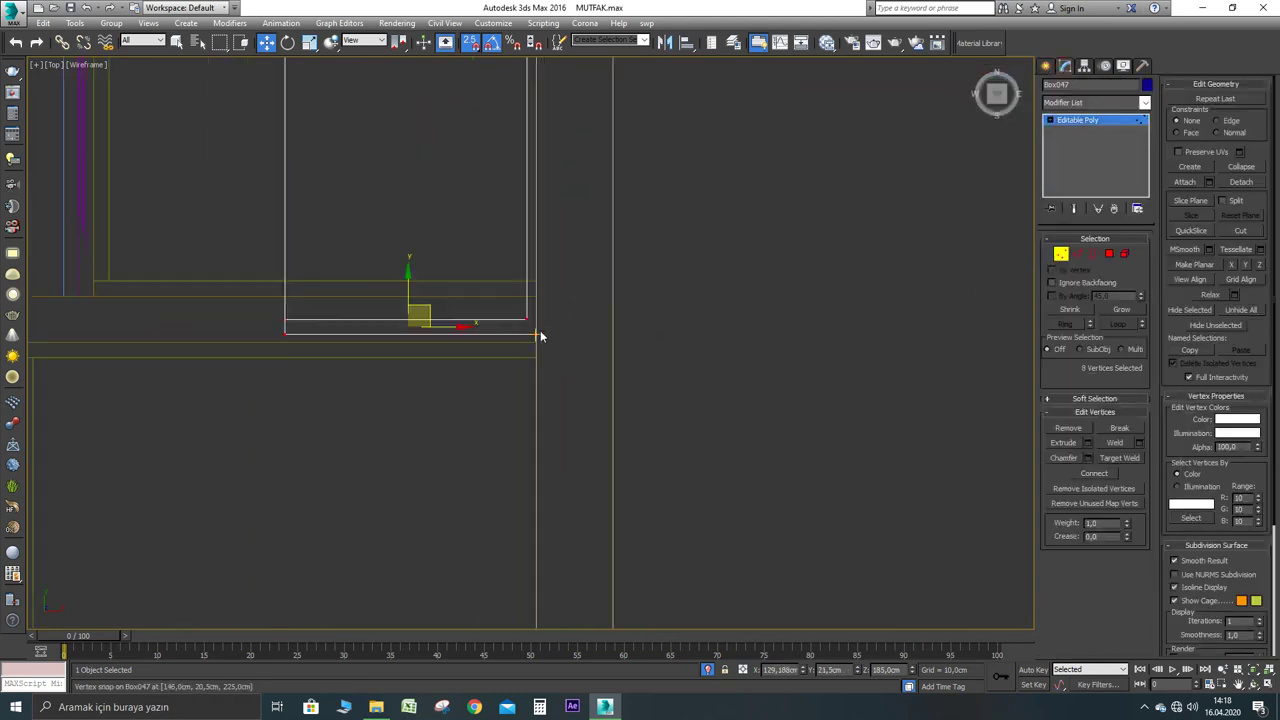
{"action": "left_click_drag", "start_coordinate": [537, 333], "coordinate": [537, 294]}
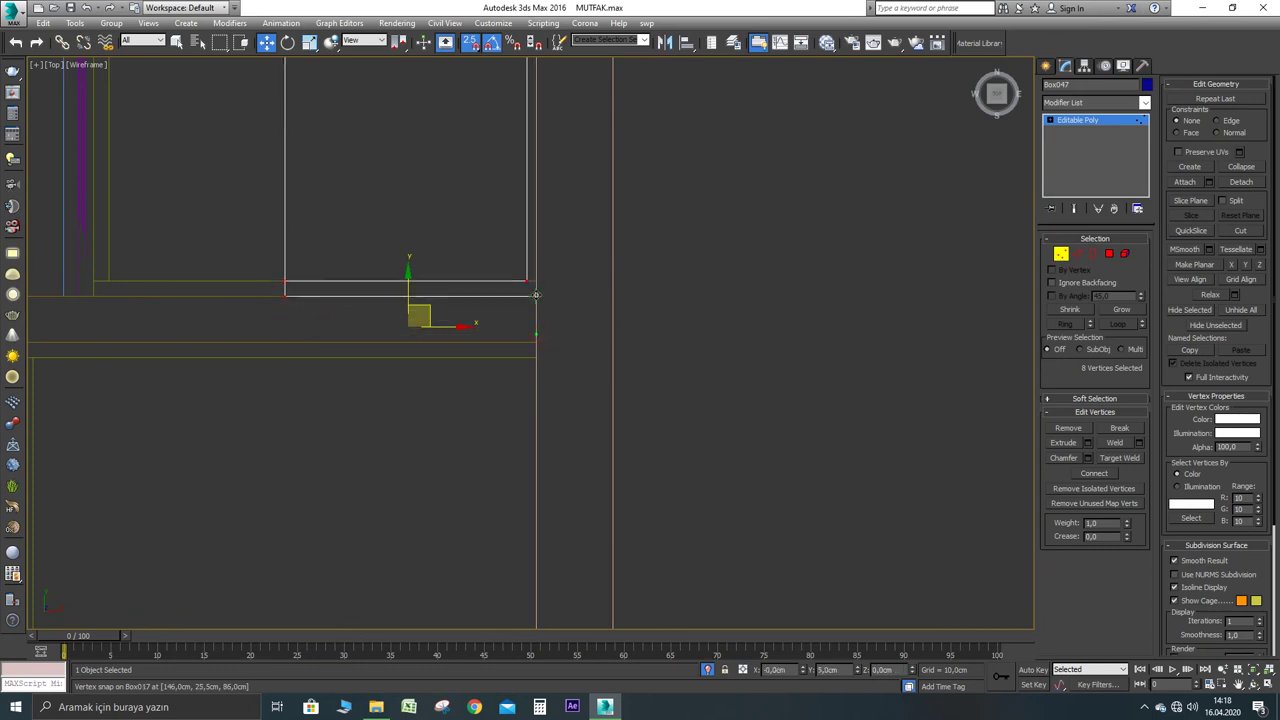
{"action": "scroll", "coordinate": [562, 285], "scroll_direction": "down", "scroll_amount": 4}
{"action": "middle_click_drag", "start_coordinate": [555, 329], "coordinate": [556, 268]}
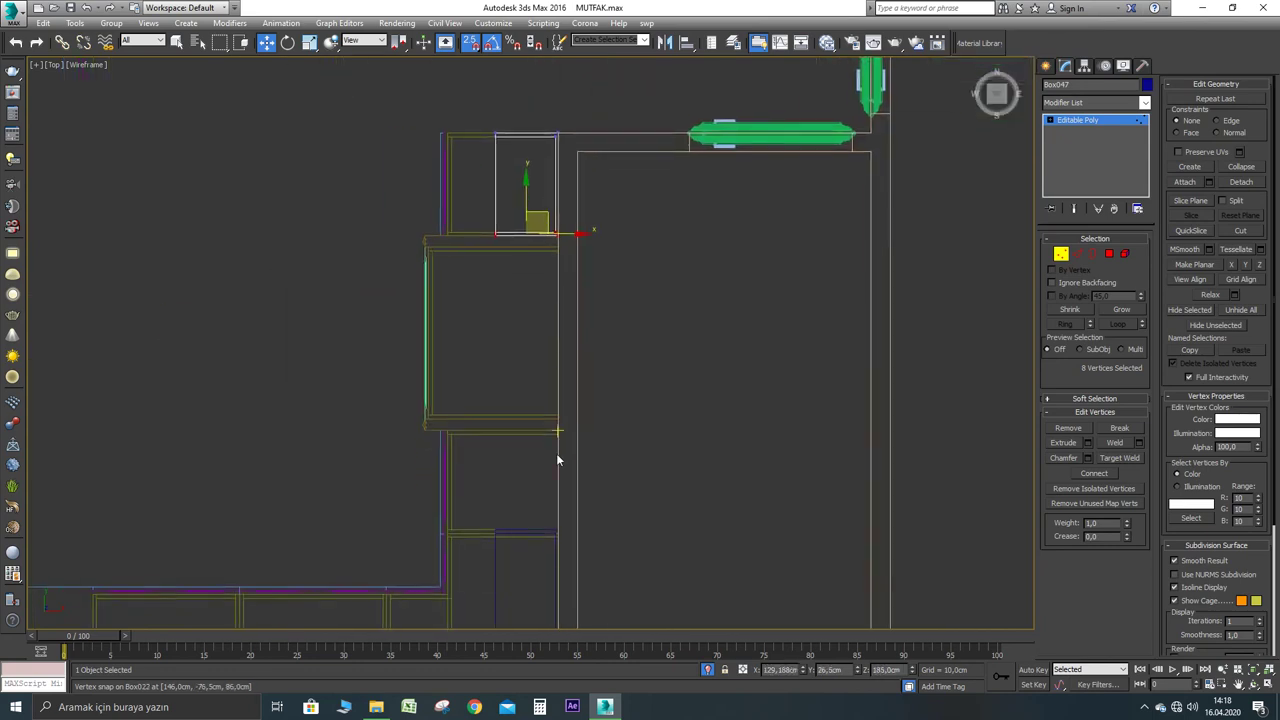
{"action": "middle_click_drag", "start_coordinate": [556, 532], "coordinate": [555, 454]}
{"action": "left_click", "coordinate": [1064, 254]}
{"action": "key", "text": "alt+w"}
{"action": "middle_click", "coordinate": [797, 429]}
{"action": "key", "text": "alt+w"}
{"action": "middle_click_drag", "start_coordinate": [651, 397], "coordinate": [523, 403]}
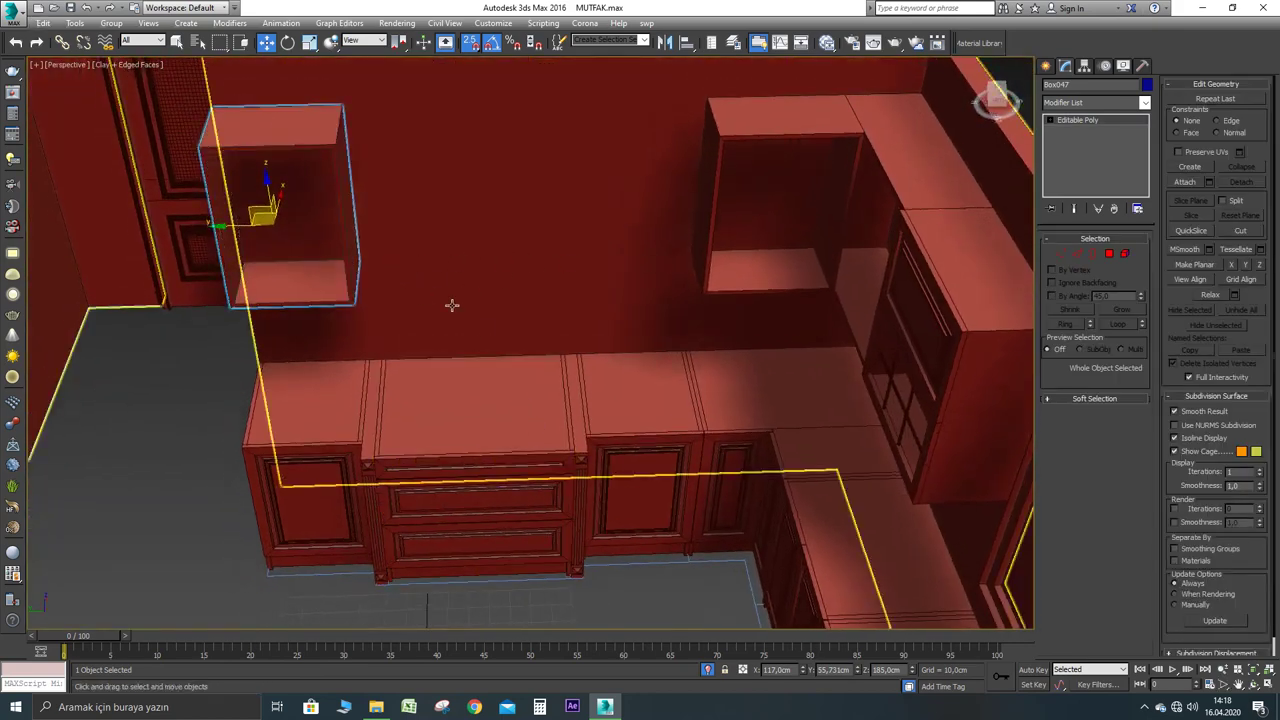
Lengthen the wall cabinet body near the corner by snapping its free end vertices to the drawer cabinet's near joint
{"action": "scroll", "coordinate": [390, 410], "scroll_direction": "up", "scroll_amount": 4}
{"action": "left_click", "coordinate": [866, 157]}
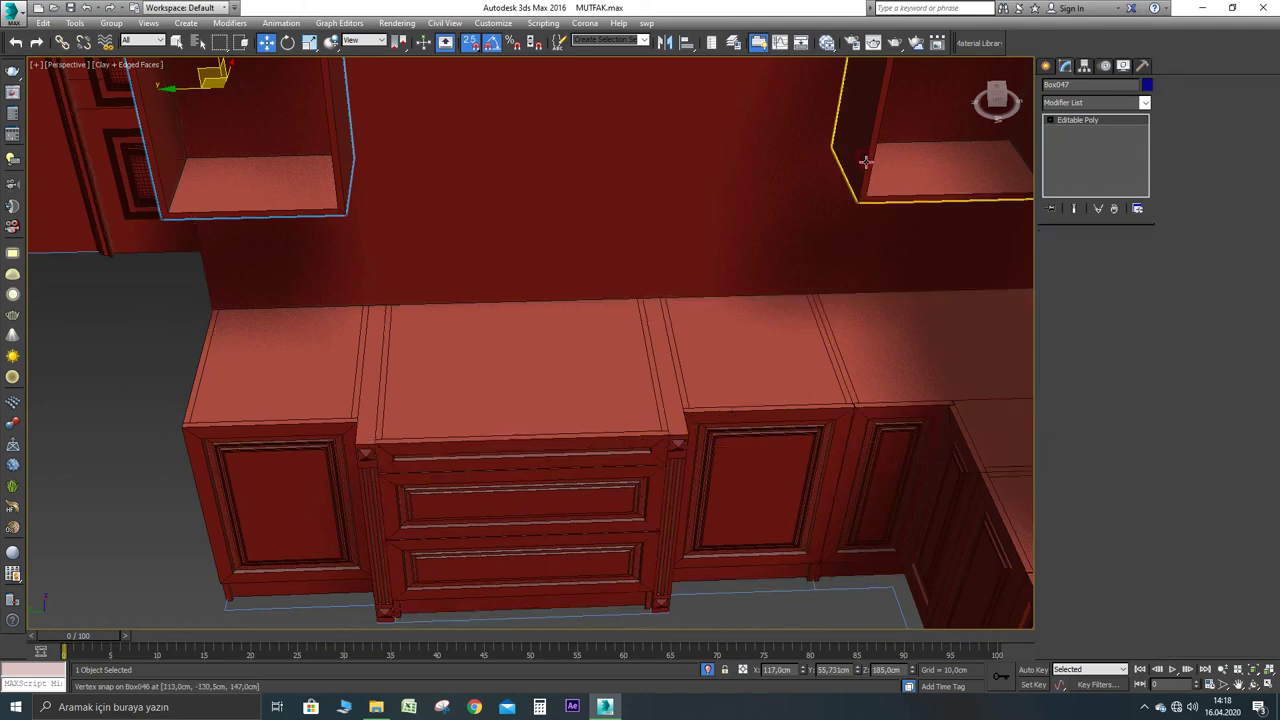
{"action": "left_click", "coordinate": [1061, 254]}
{"action": "scroll", "coordinate": [514, 335], "scroll_direction": "down", "scroll_amount": 4}
{"action": "key", "text": "t"}
{"action": "scroll", "coordinate": [522, 275], "scroll_direction": "down", "scroll_amount": 3}
{"action": "scroll", "coordinate": [536, 312], "scroll_direction": "up", "scroll_amount": 2}
{"action": "left_click_drag", "start_coordinate": [404, 320], "coordinate": [404, 318]}
{"action": "scroll", "coordinate": [496, 338], "scroll_direction": "up", "scroll_amount": 2}
{"action": "key", "text": "s"}
{"action": "left_click_drag", "start_coordinate": [544, 318], "coordinate": [546, 248]}
{"action": "scroll", "coordinate": [570, 285], "scroll_direction": "up", "scroll_amount": 4}
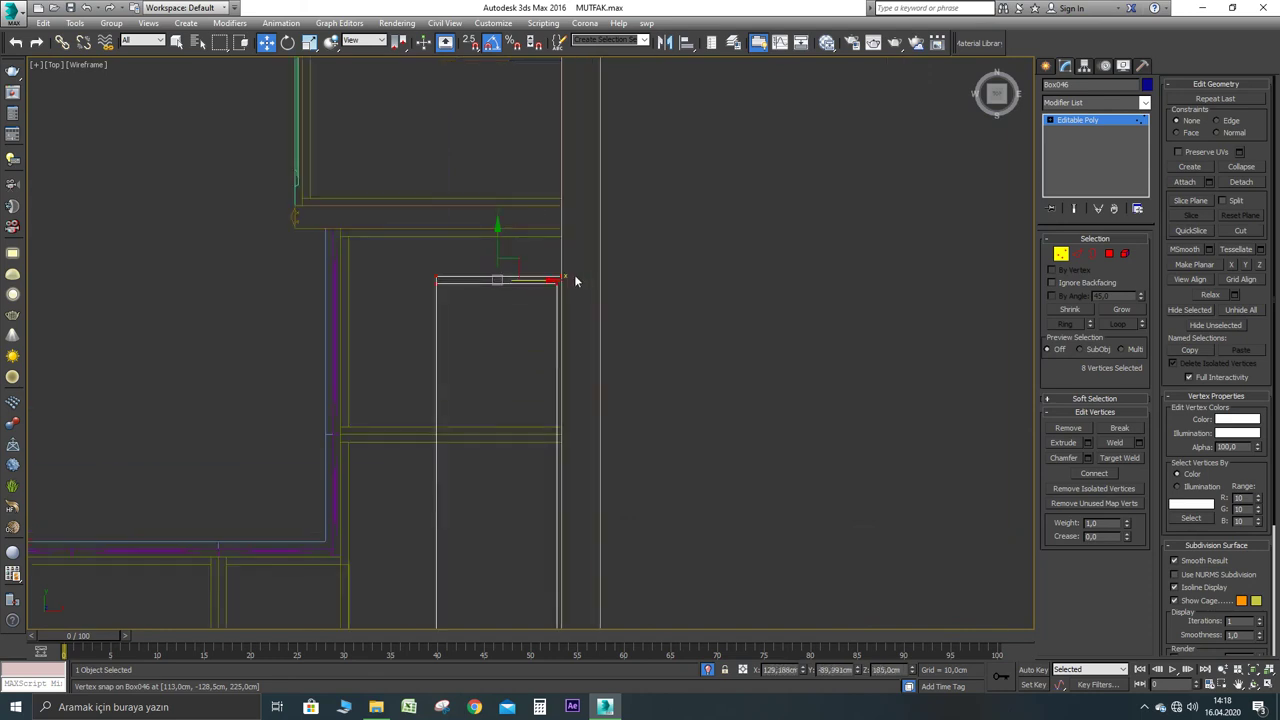
{"action": "left_click_drag", "start_coordinate": [565, 314], "coordinate": [570, 244]}
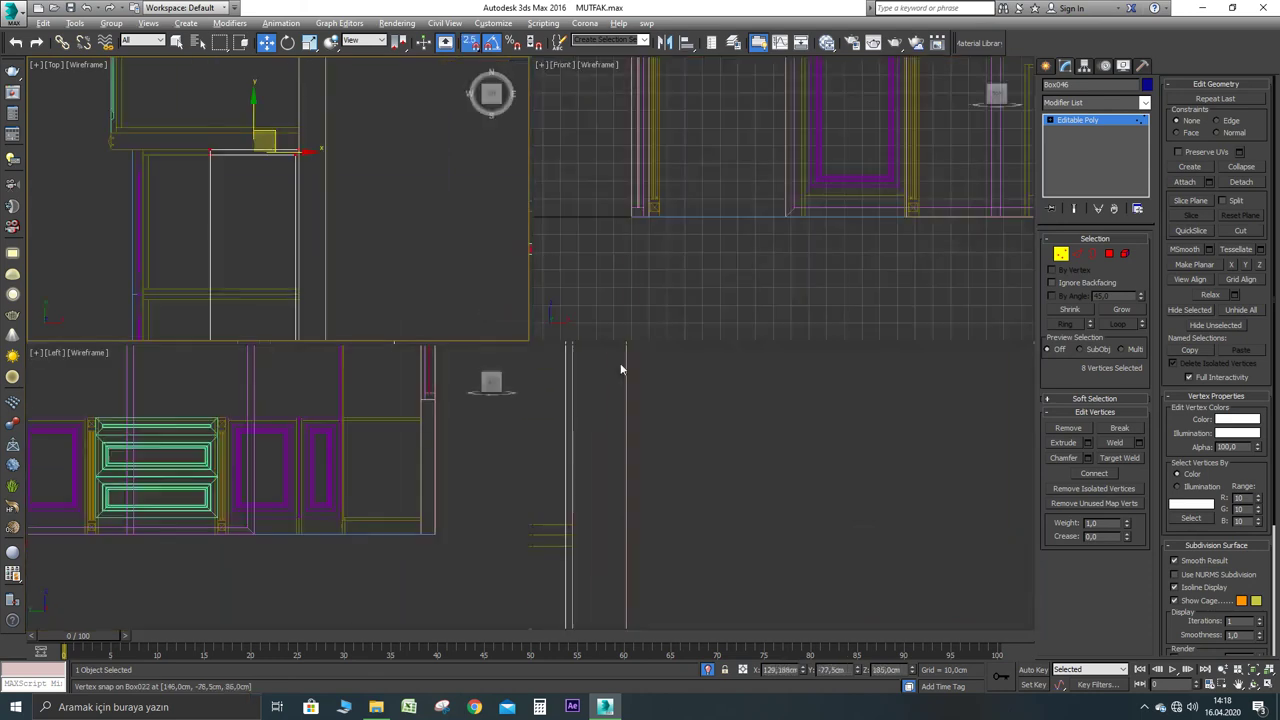
{"action": "key", "text": "p"}
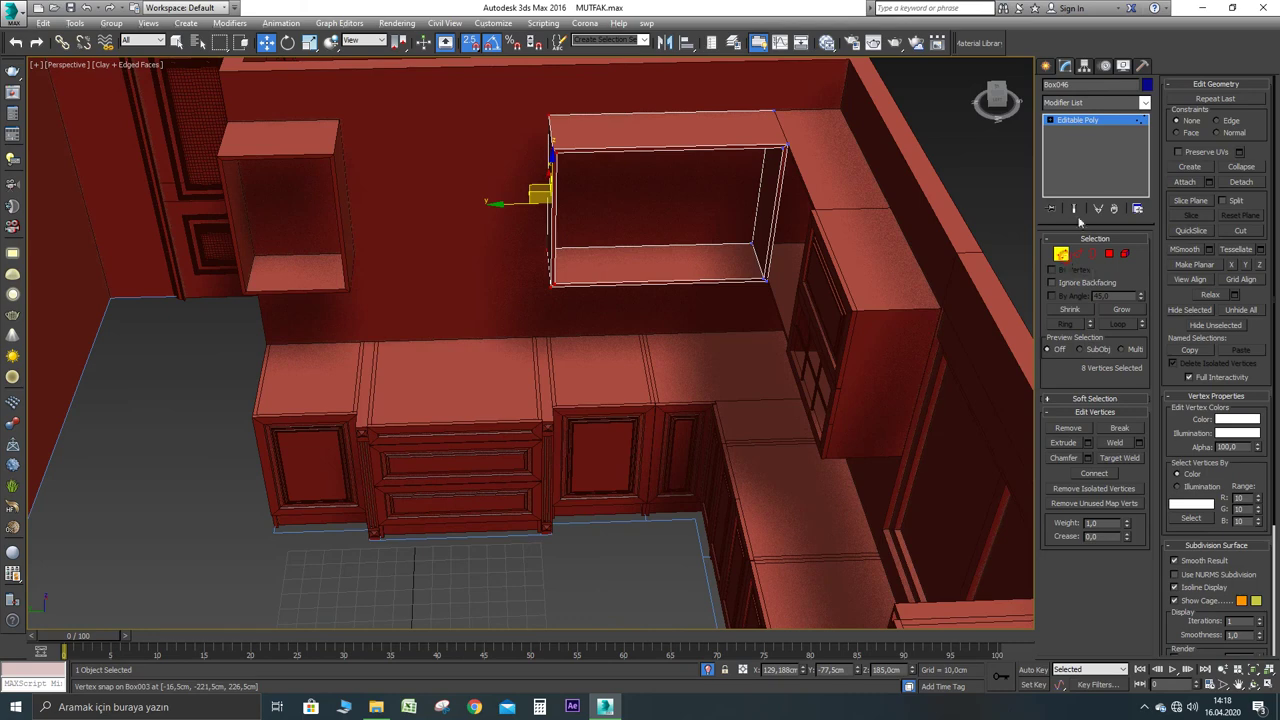
{"action": "left_click", "coordinate": [1062, 254]}
Try to measure the gap between the two side-wall cabinets with the Tape helper using 2.5D snap, and undo the tape
{"action": "left_click", "coordinate": [1046, 66]}
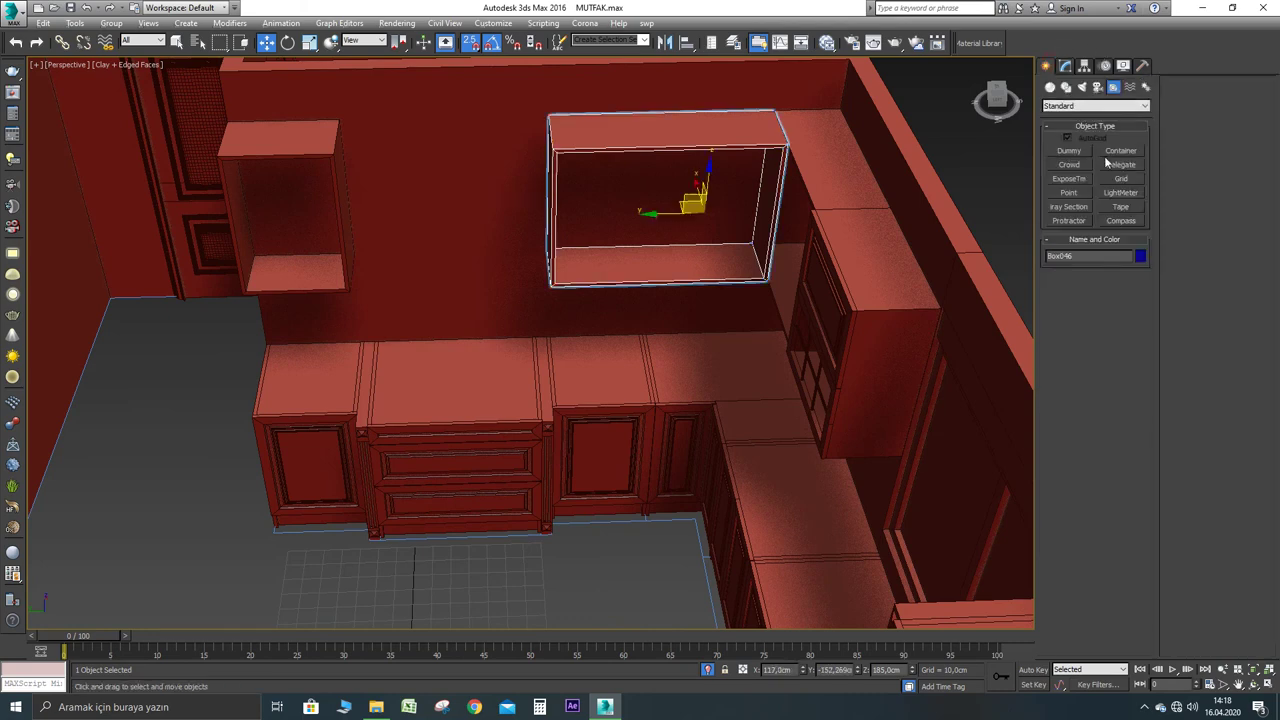
{"action": "left_click", "coordinate": [1121, 207]}
{"action": "middle_click_drag", "start_coordinate": [512, 196], "coordinate": [491, 171], "text": "alt"}
{"action": "scroll", "coordinate": [563, 134], "scroll_direction": "up", "scroll_amount": 5}
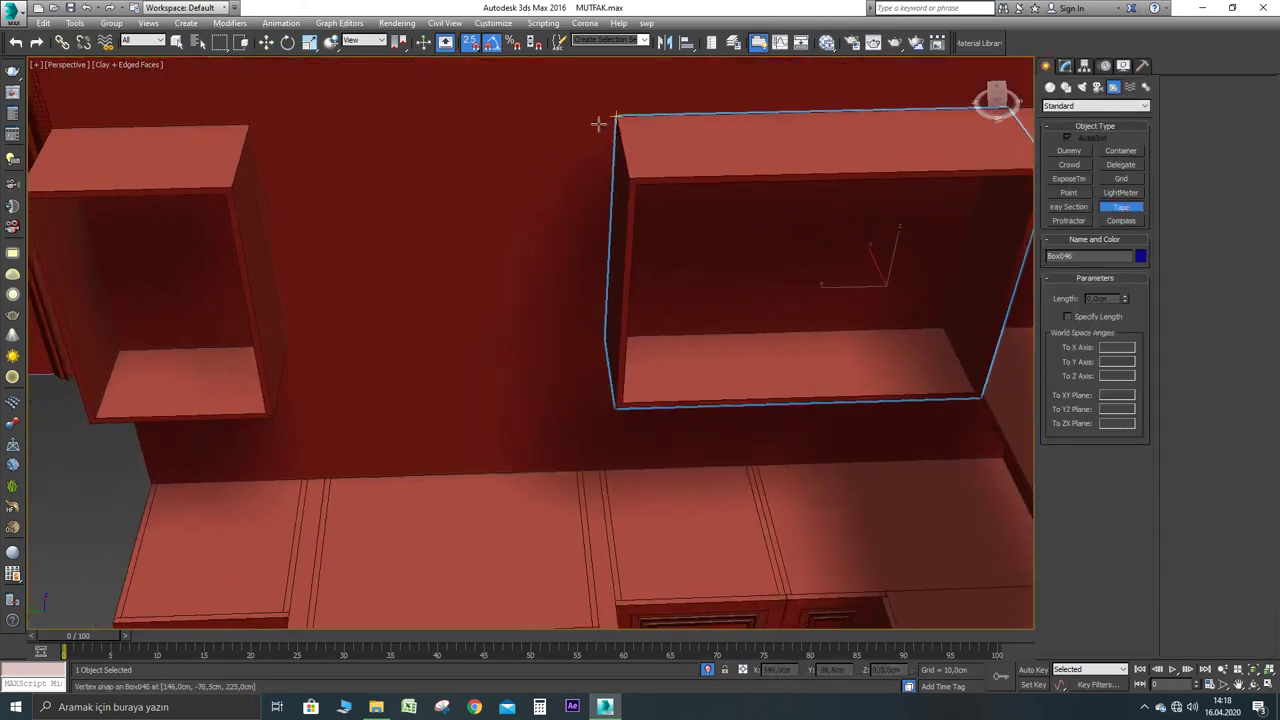
{"action": "scroll", "coordinate": [598, 123], "scroll_direction": "down", "scroll_amount": 5}
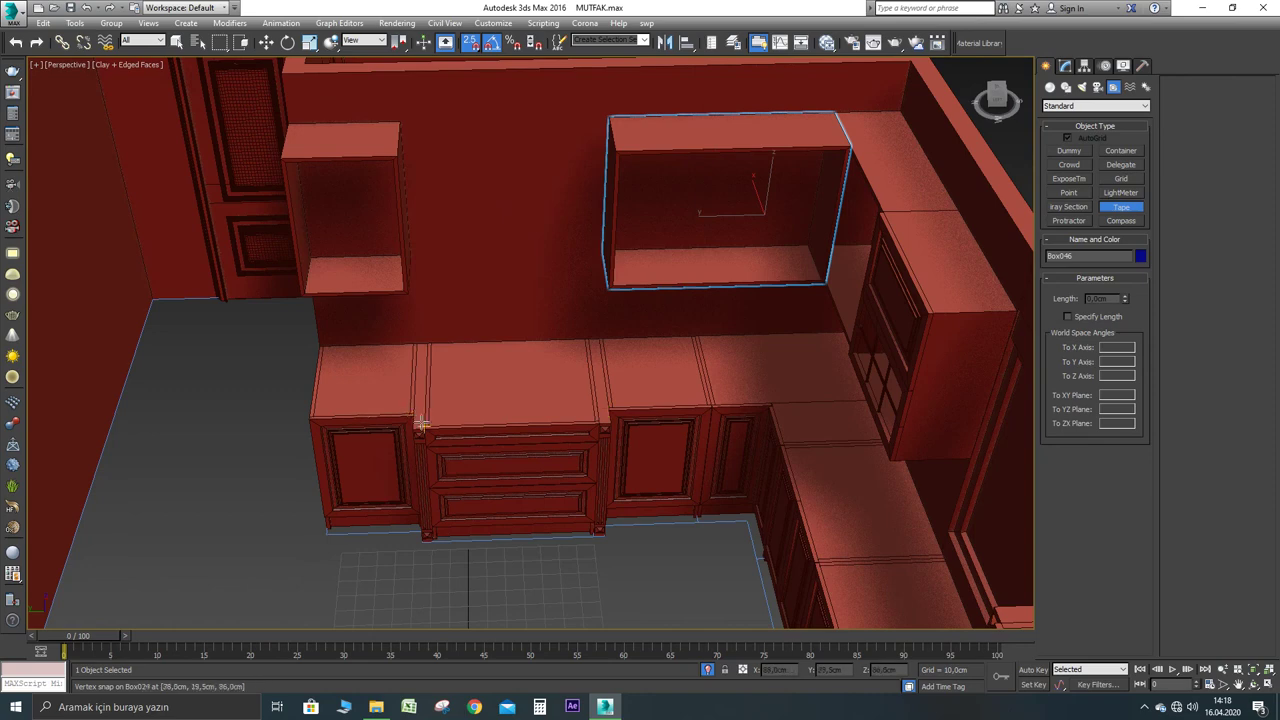
{"action": "left_click_drag", "start_coordinate": [609, 115], "coordinate": [403, 124]}
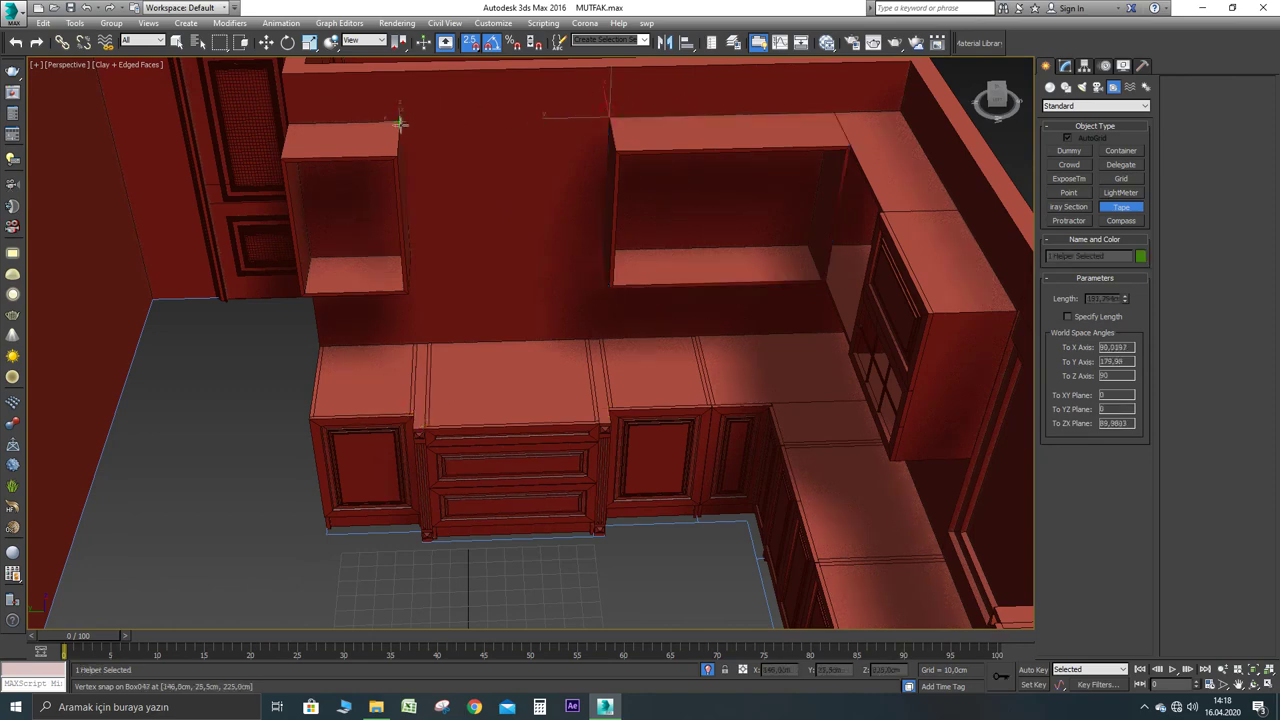
{"action": "key", "text": "ctrl+z"}
Measure the gap between the two side-wall cabinets' upper rear corners with the Tape helper using 3D snap, and turn snapping off
{"action": "left_click_drag", "start_coordinate": [473, 43], "coordinate": [472, 104]}
{"action": "left_click_drag", "start_coordinate": [603, 118], "coordinate": [400, 120]}
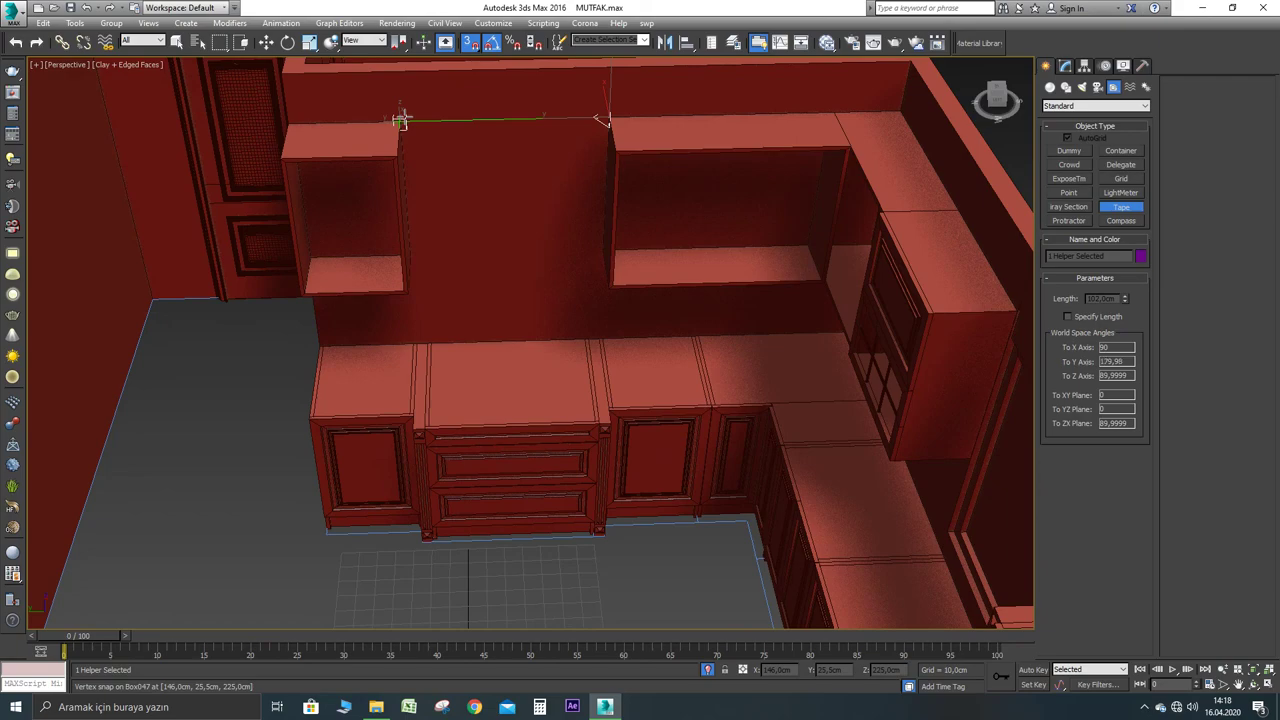
{"action": "right_click", "coordinate": [400, 120]}
{"action": "middle_click_drag", "start_coordinate": [518, 160], "coordinate": [589, 158], "text": "alt"}
{"action": "scroll", "coordinate": [560, 160], "scroll_direction": "up", "scroll_amount": 2}
{"action": "scroll", "coordinate": [560, 160], "scroll_direction": "down", "scroll_amount": 2}
{"action": "right_click", "coordinate": [605, 200]}
{"action": "scroll", "coordinate": [577, 163], "scroll_direction": "up", "scroll_amount": 2}
{"action": "scroll", "coordinate": [623, 169], "scroll_direction": "down", "scroll_amount": 2}
{"action": "scroll", "coordinate": [589, 158], "scroll_direction": "down", "scroll_amount": 2}
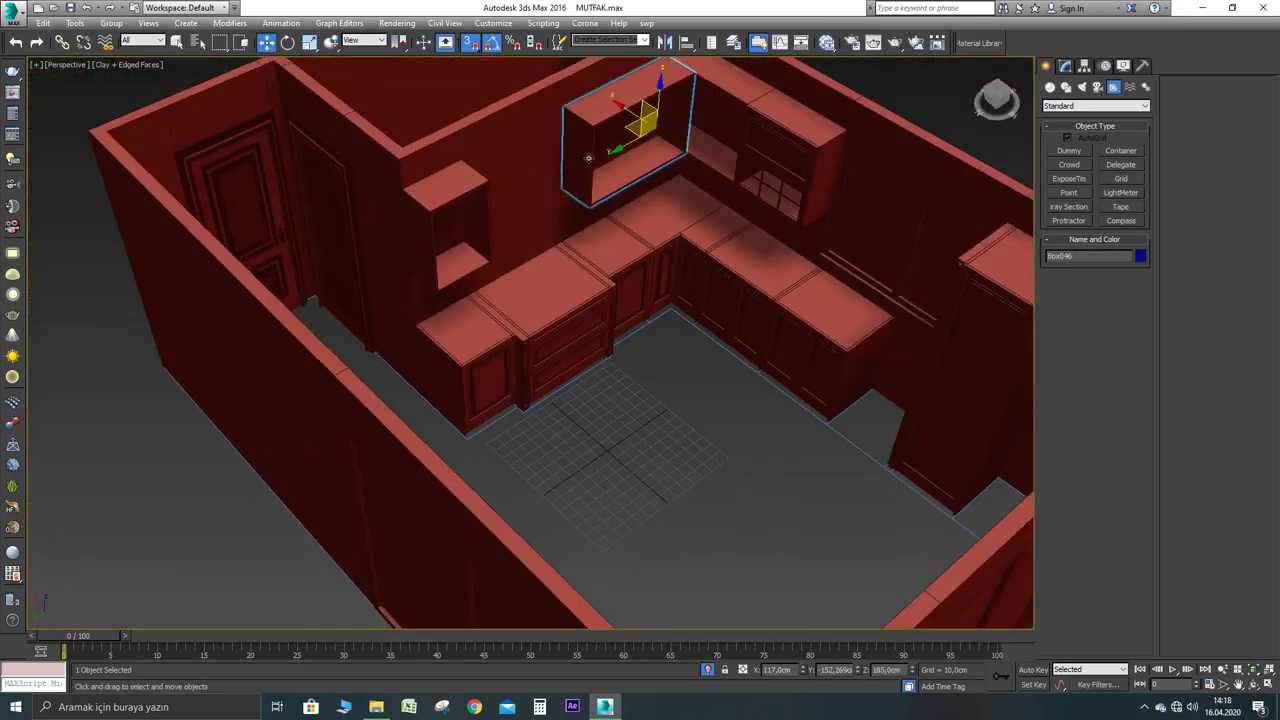
{"action": "key", "text": "s"}
{"action": "scroll", "coordinate": [540, 171], "scroll_direction": "up", "scroll_amount": 3}
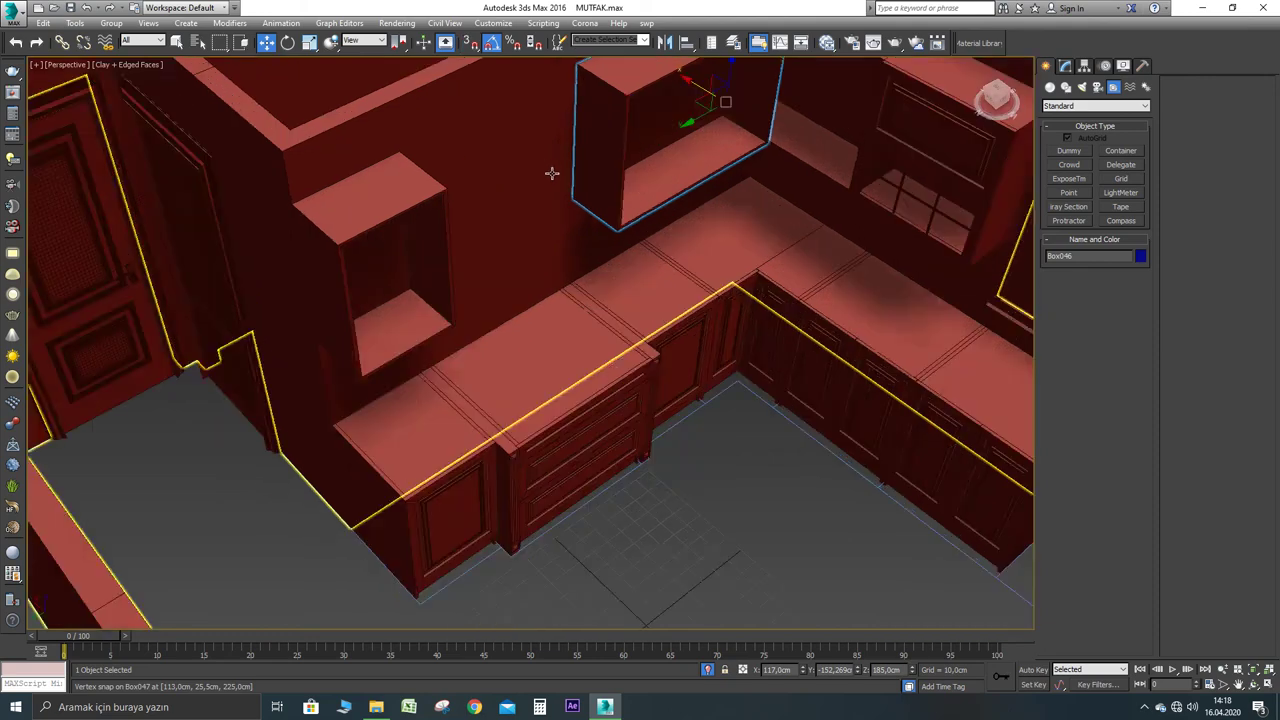
{"action": "middle_click_drag", "start_coordinate": [563, 171], "coordinate": [560, 258]}
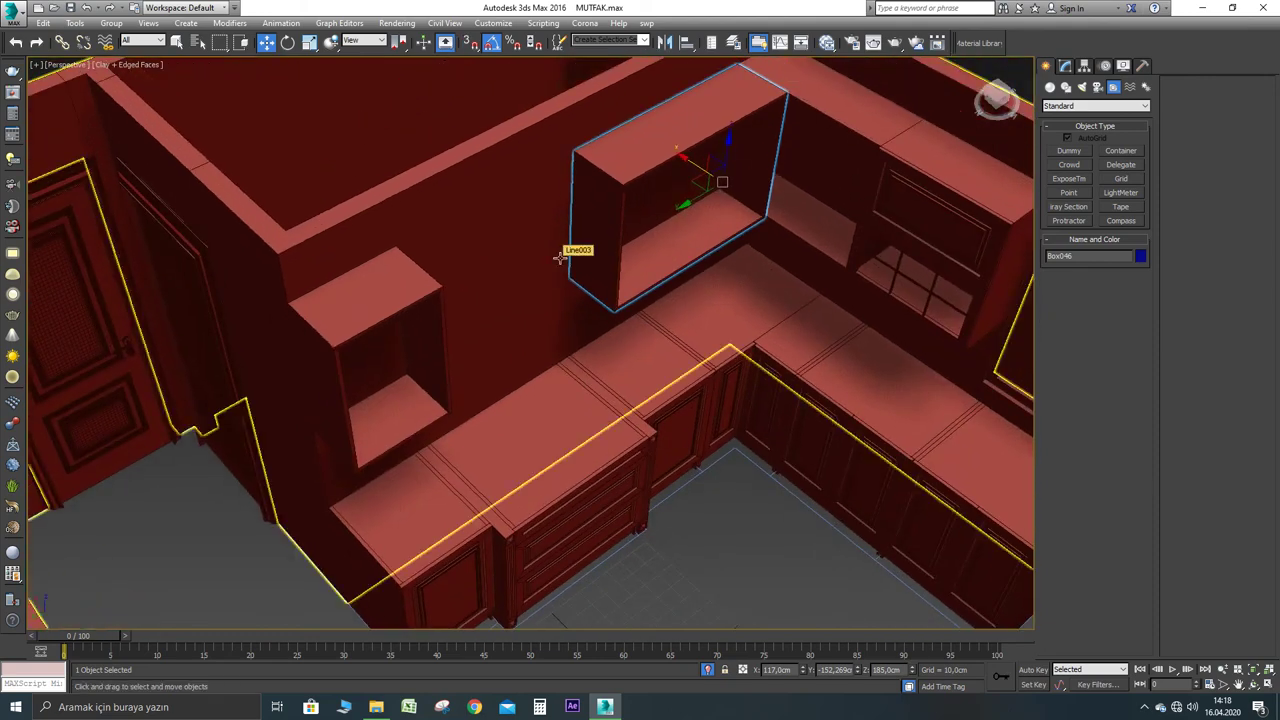